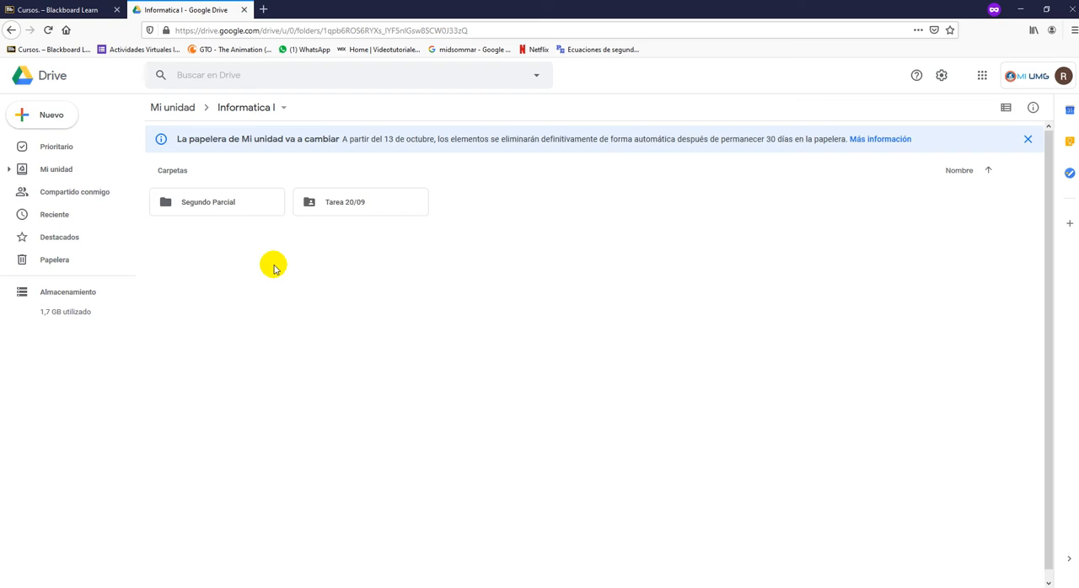
- Start a new Google Form from a template inside the Informatica I folder
right_click(281, 262)
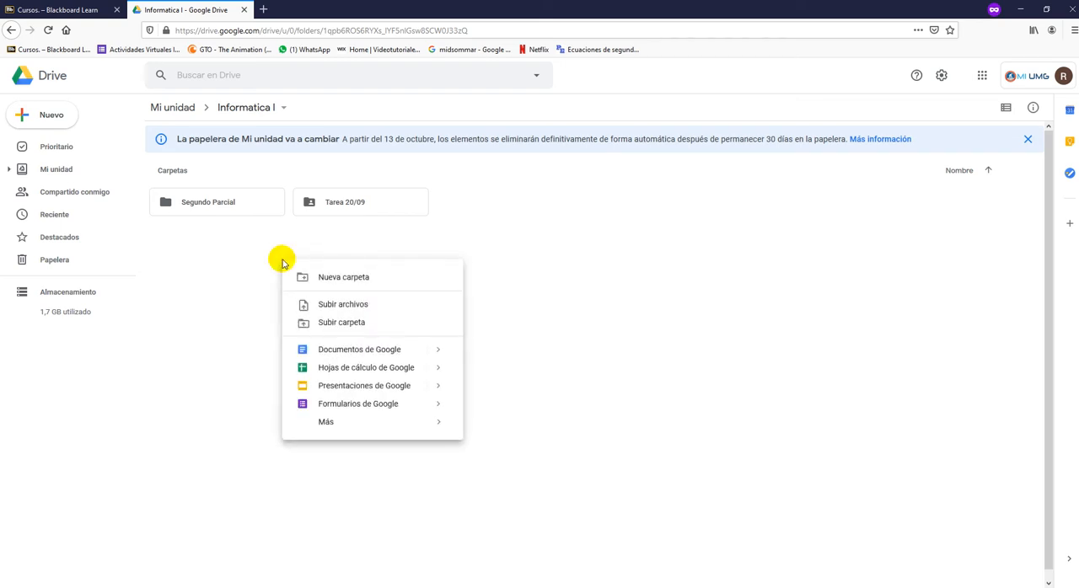
right_click(545, 244)
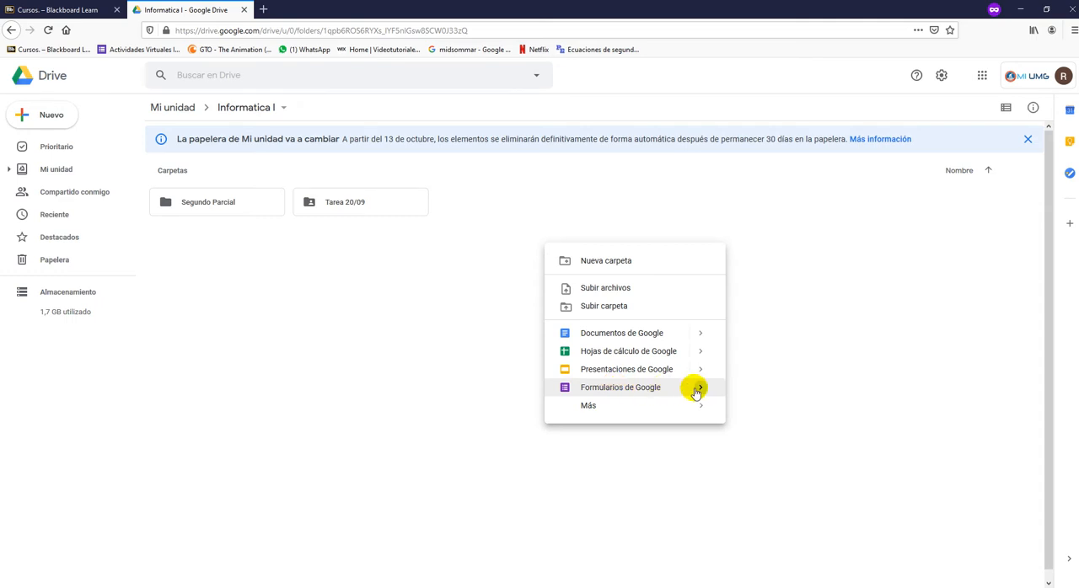
mouse_move(698, 391)
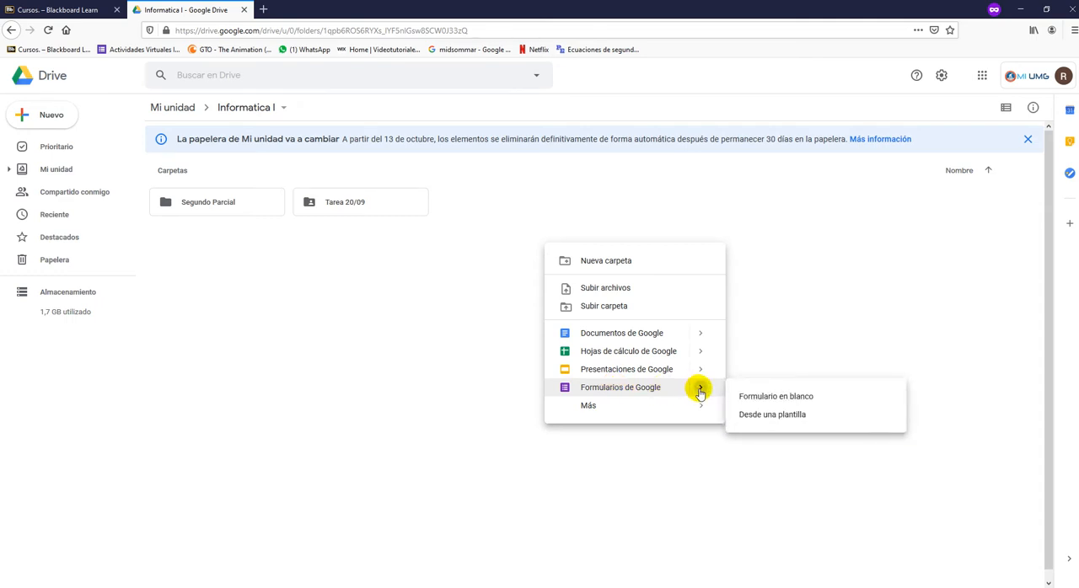
click(758, 417)
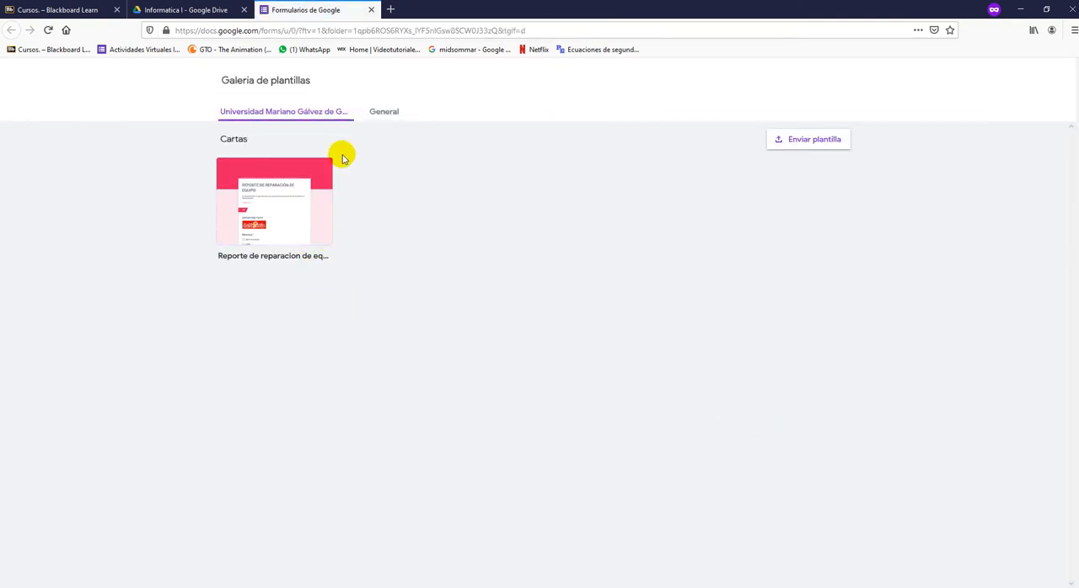
- Browse the General template gallery and create the form from the Valoración del curso template under Educación
click(370, 118)
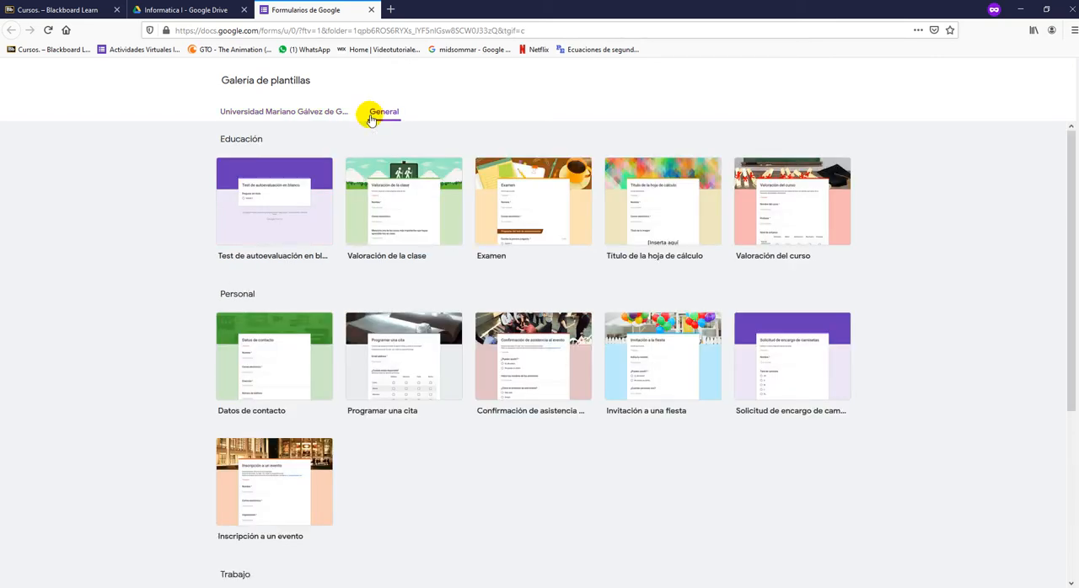
click(291, 175)
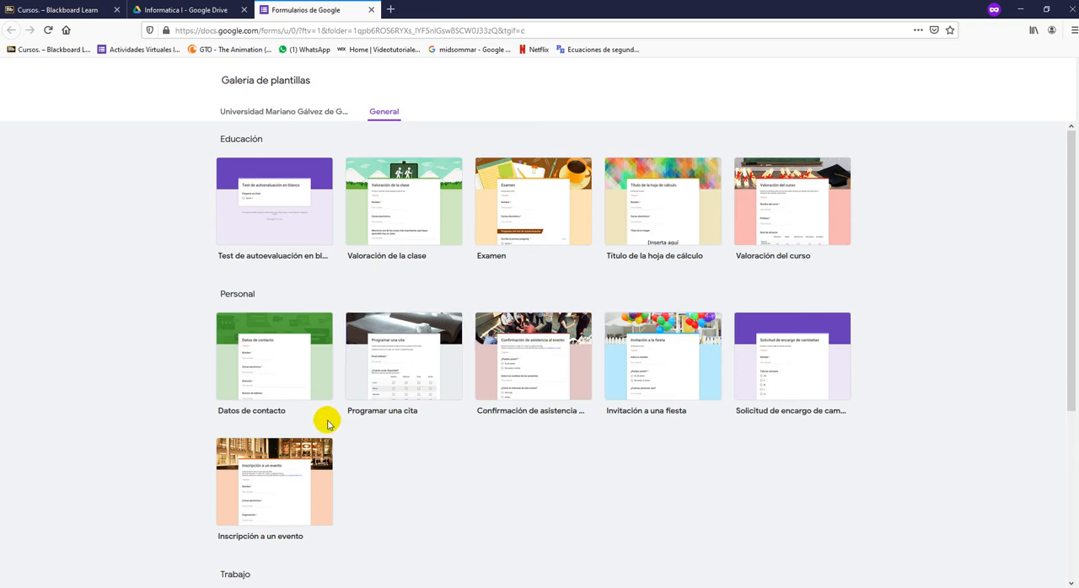
scroll(329, 424, down, 5)
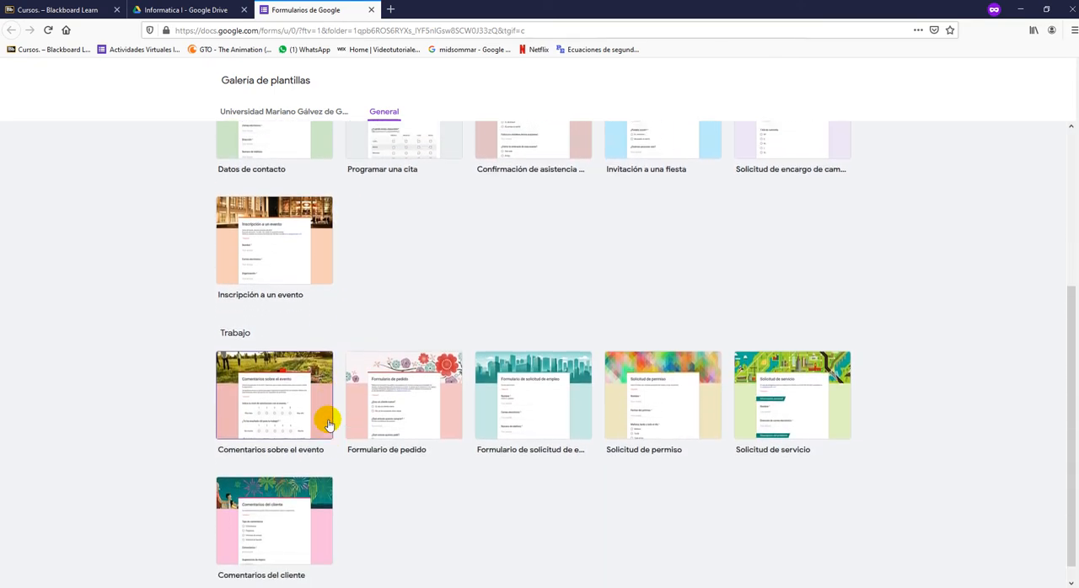
scroll(329, 424, up, 5)
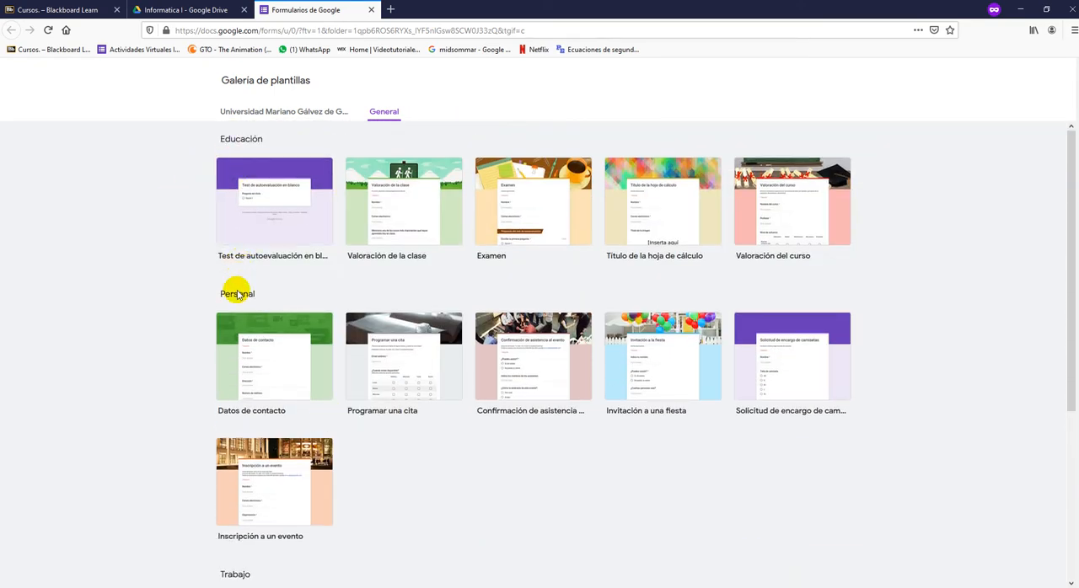
scroll(327, 306, down, 5)
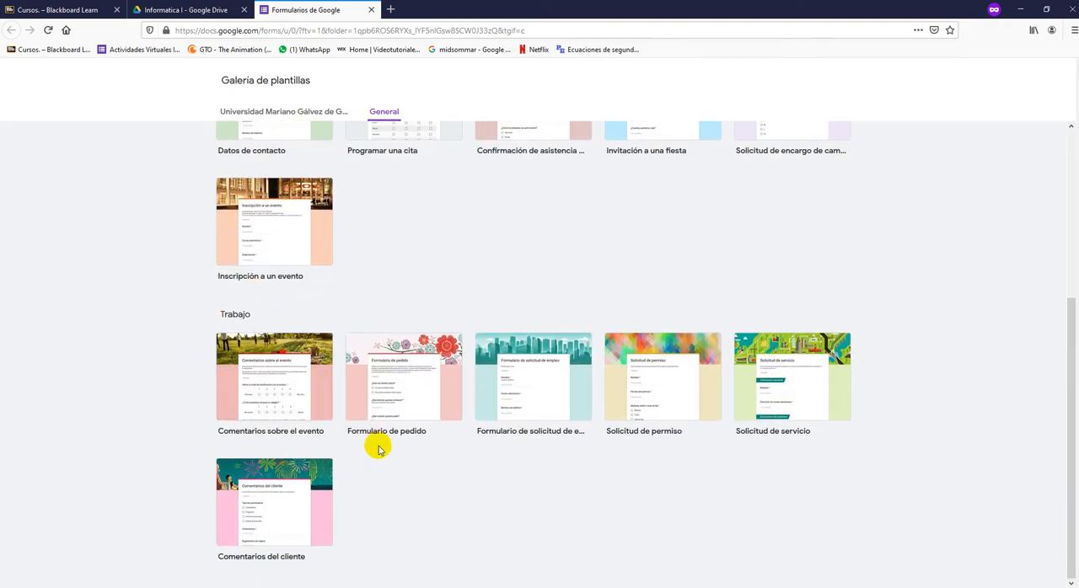
scroll(379, 449, up, 5)
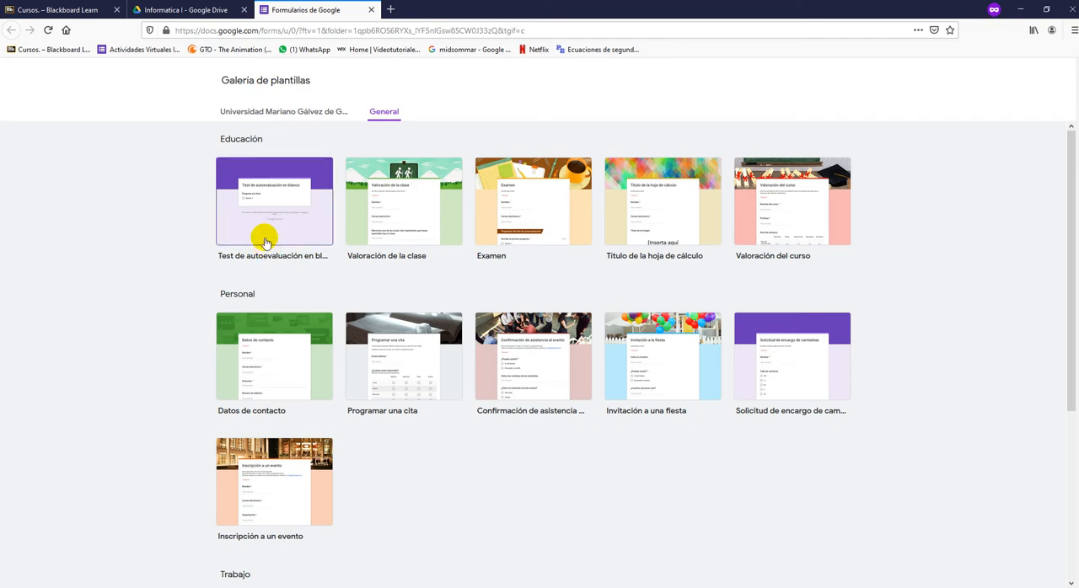
click(769, 199)
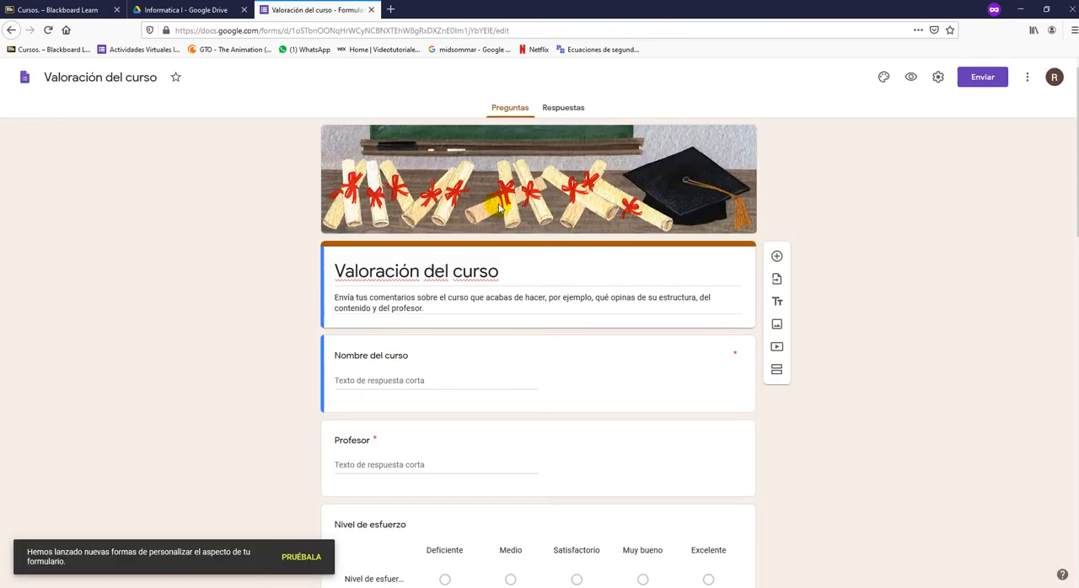
- Set the form's theme color to Azul #4285f4 and its background color to the Oscuro shade
right_click(509, 187)
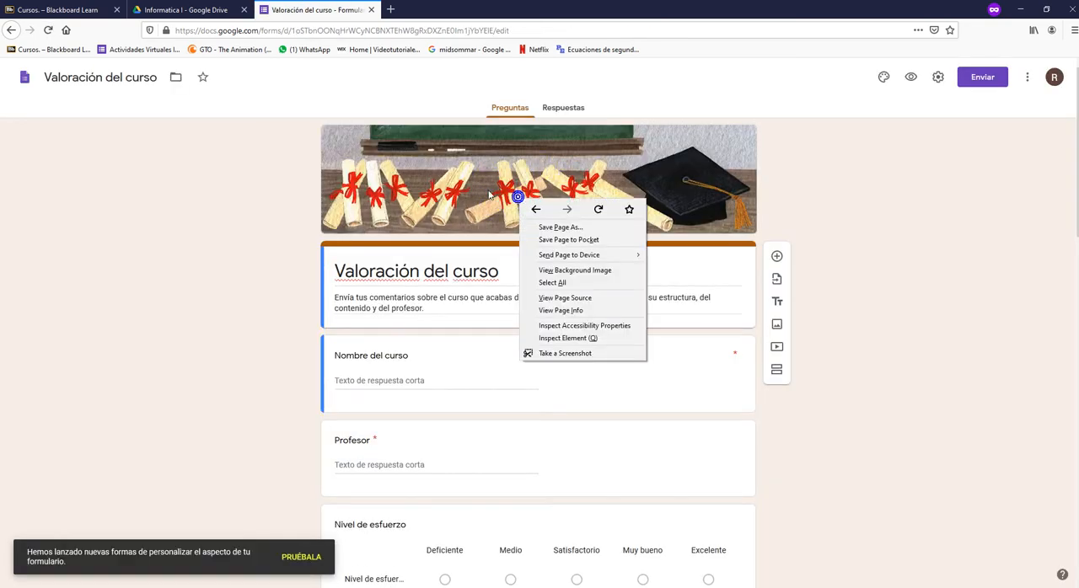
click(470, 193)
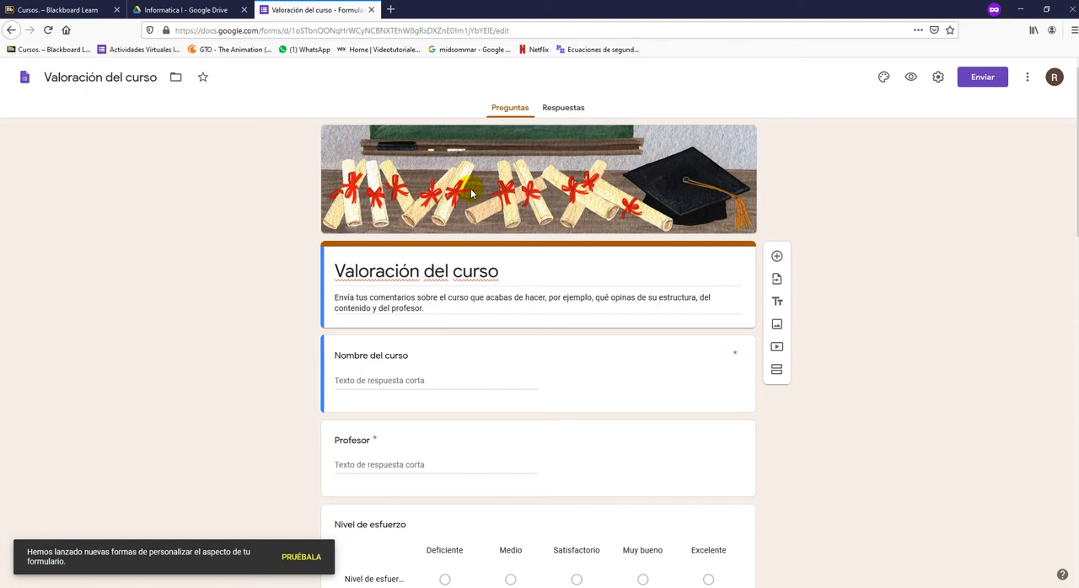
click(883, 77)
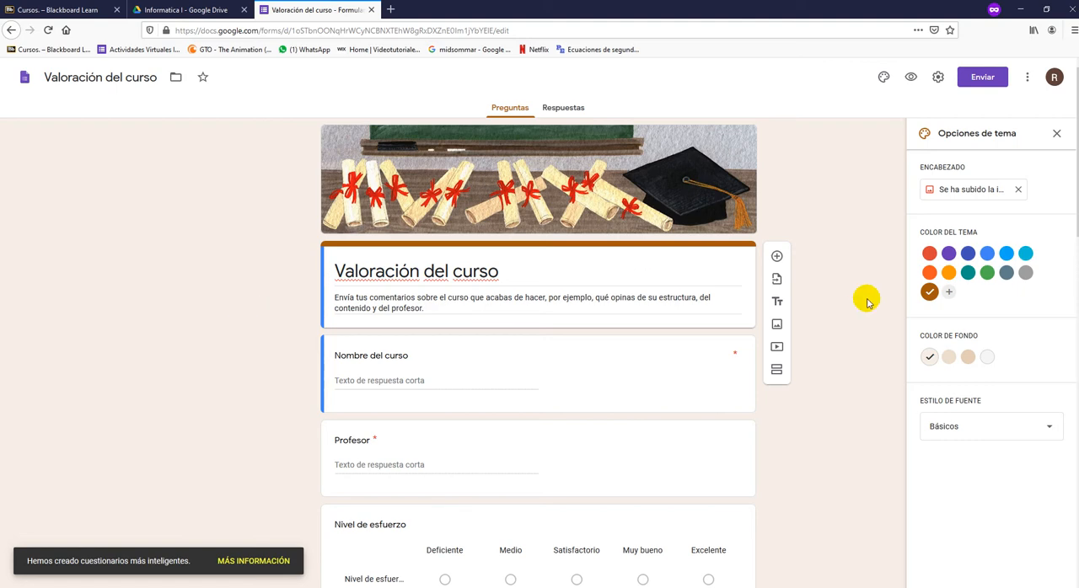
click(987, 254)
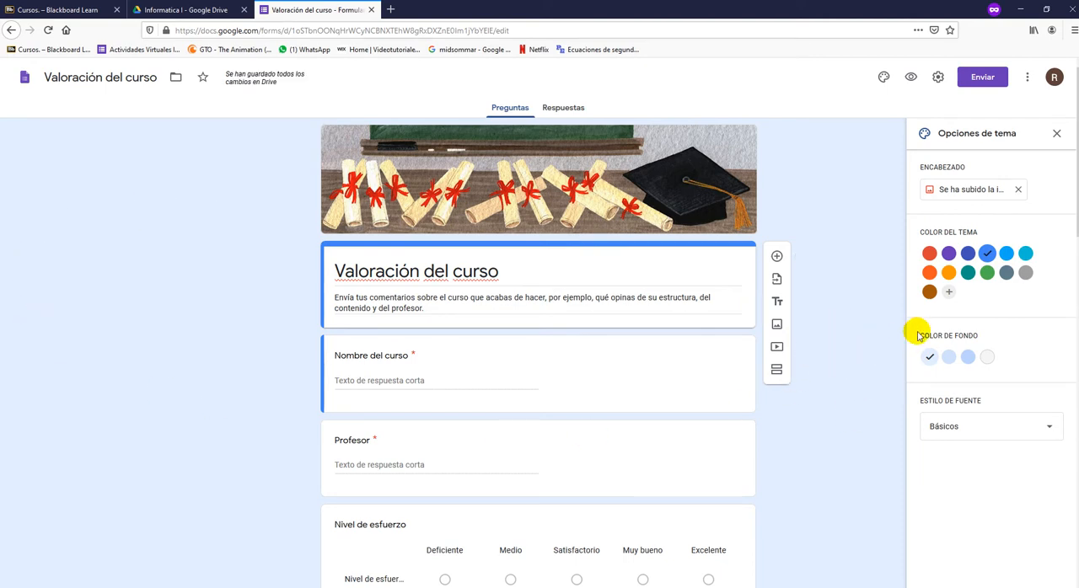
click(968, 358)
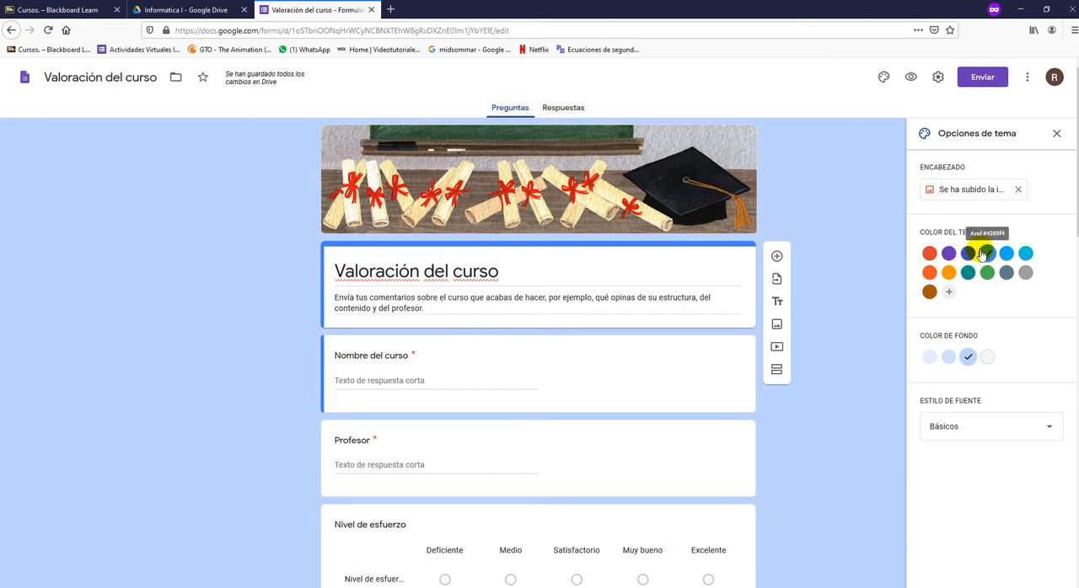
click(983, 254)
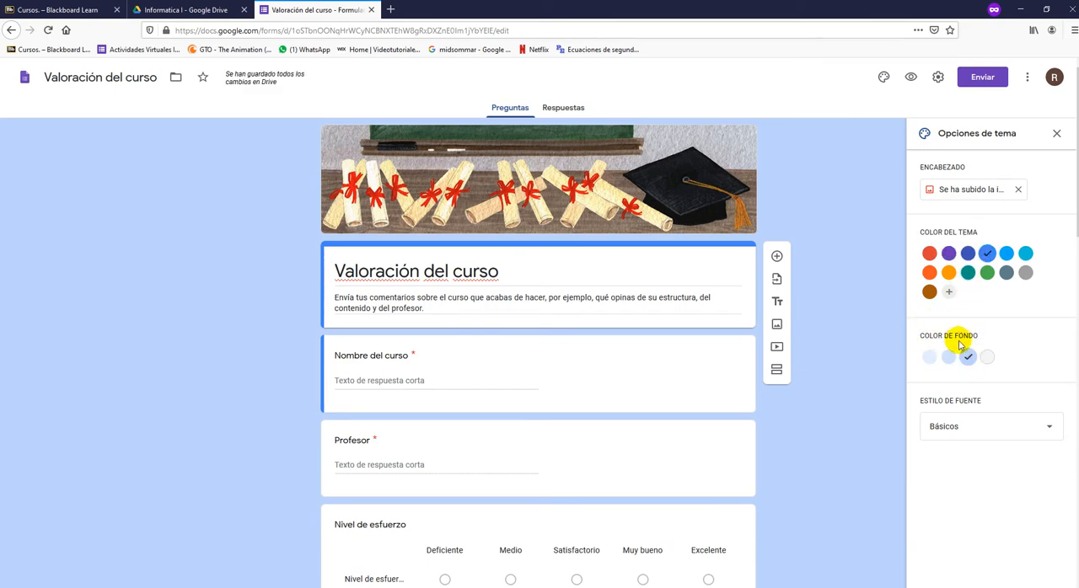
- Try the Decorativo and Alegre font styles on the form and set the style back to Básicos
click(964, 427)
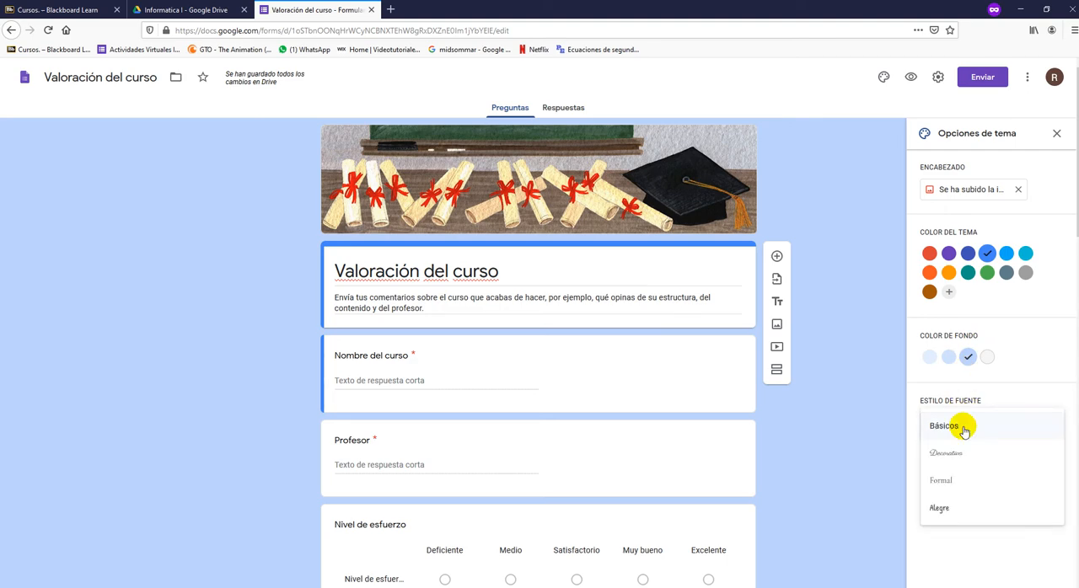
click(961, 452)
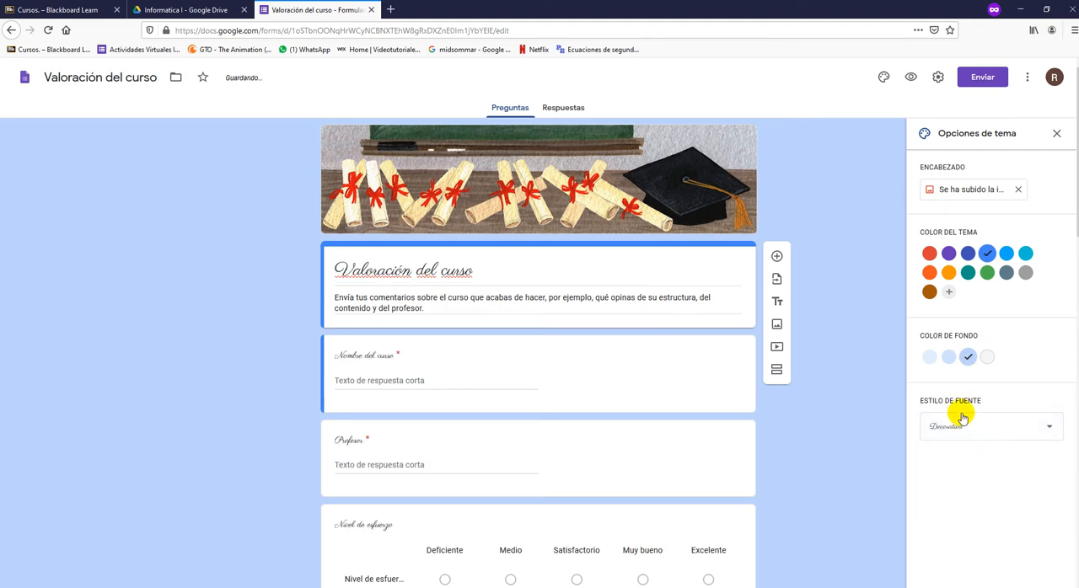
click(963, 418)
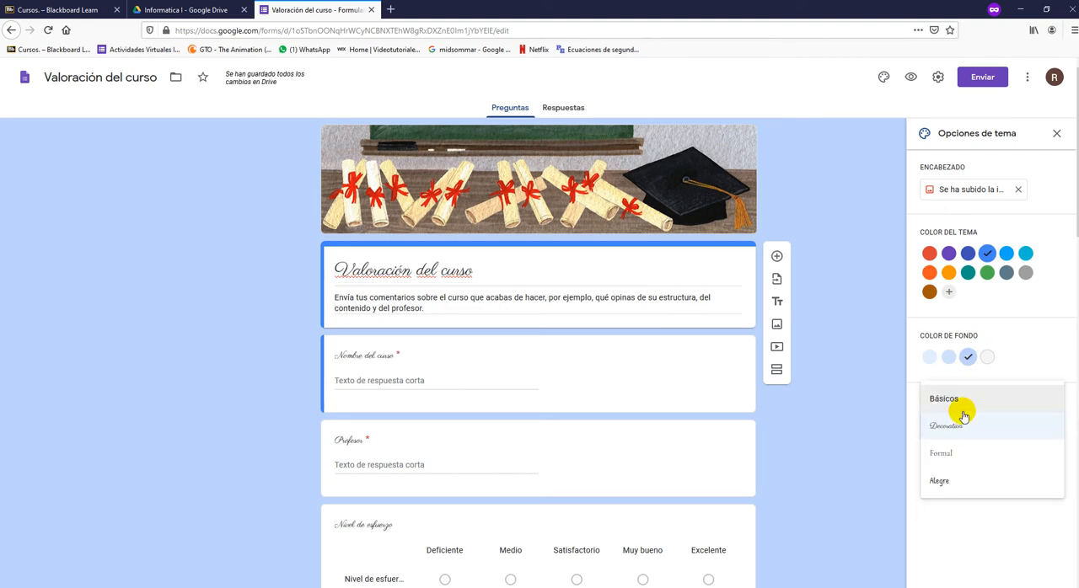
scroll(963, 413, down, 1)
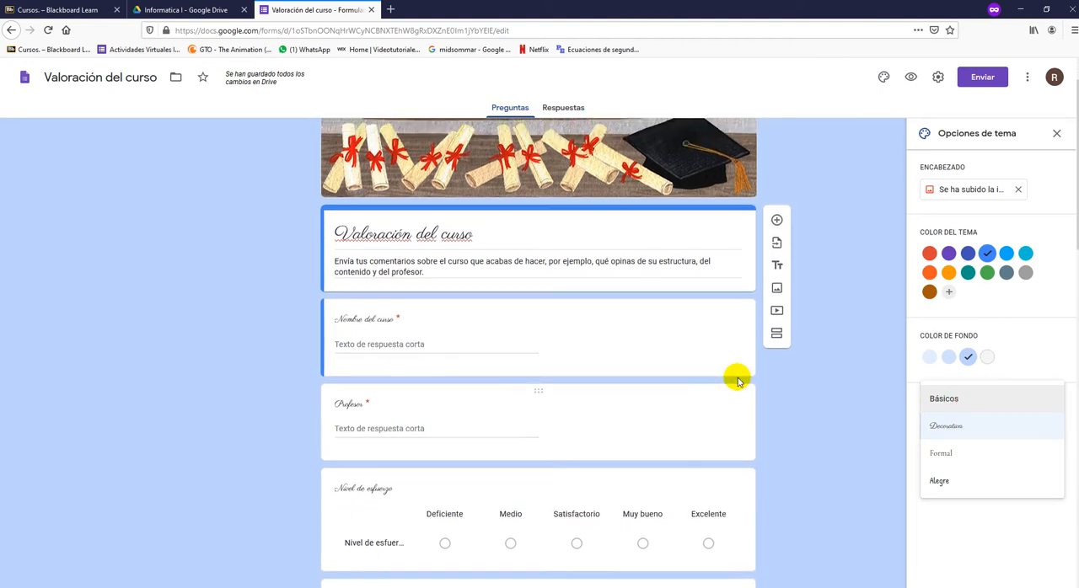
scroll(738, 381, up, 1)
click(942, 480)
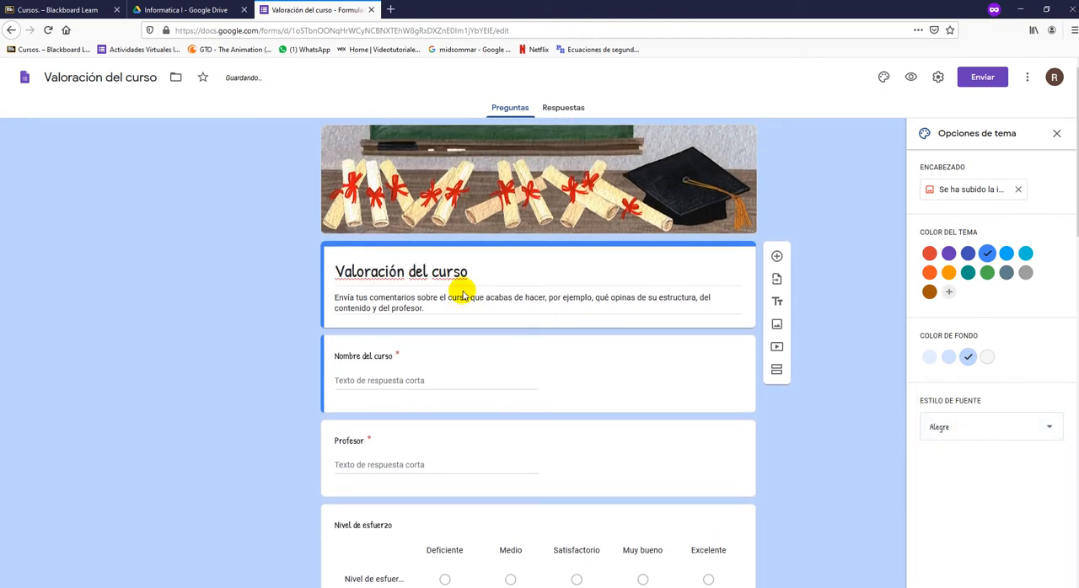
click(973, 427)
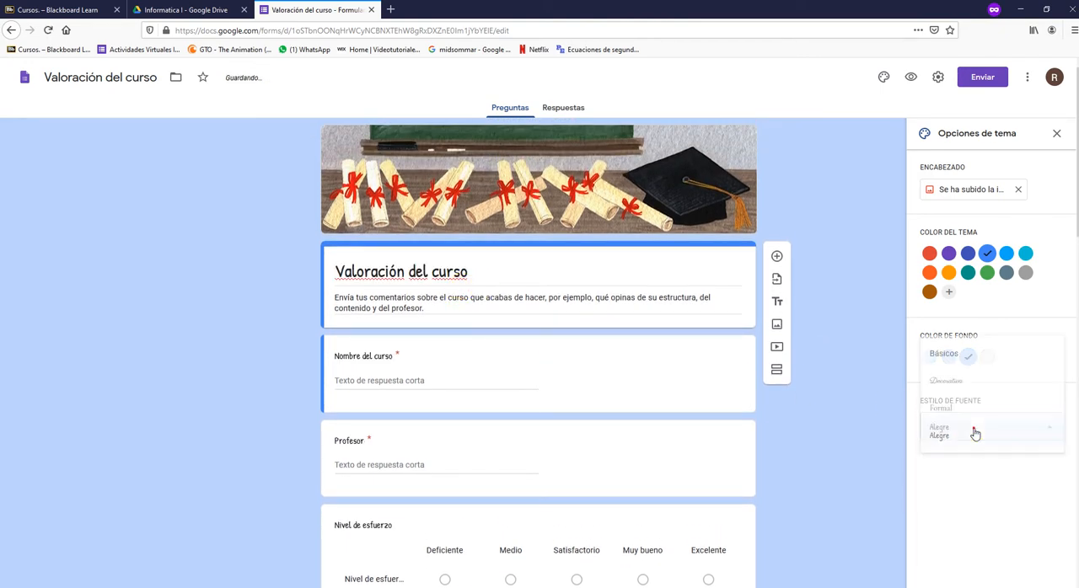
click(957, 359)
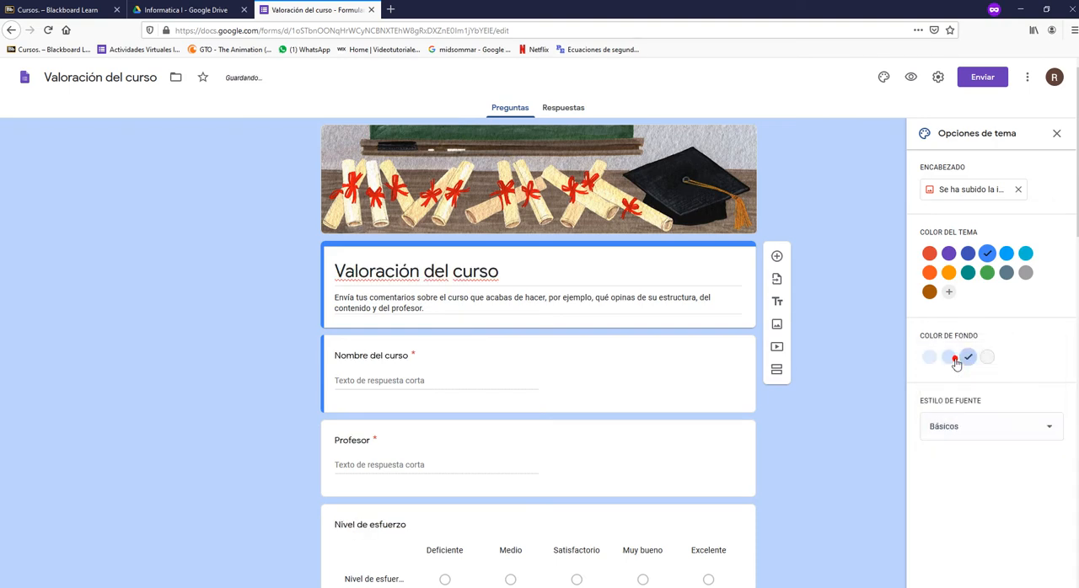
- Replace the form's title in the header with "Informática I"
triple_click(365, 266)
key(BackSpace)
text(In)
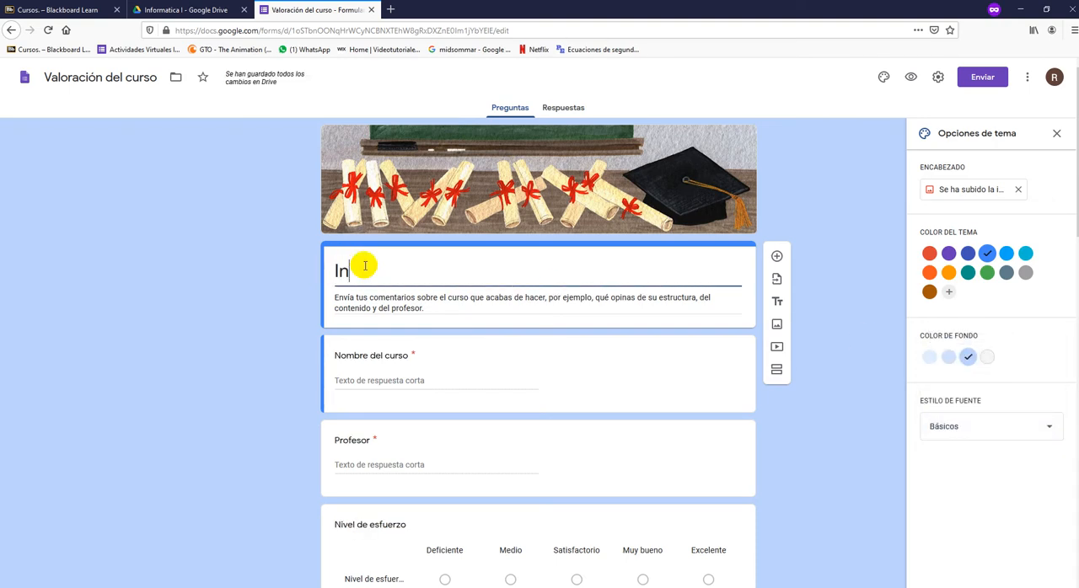
text(formá)
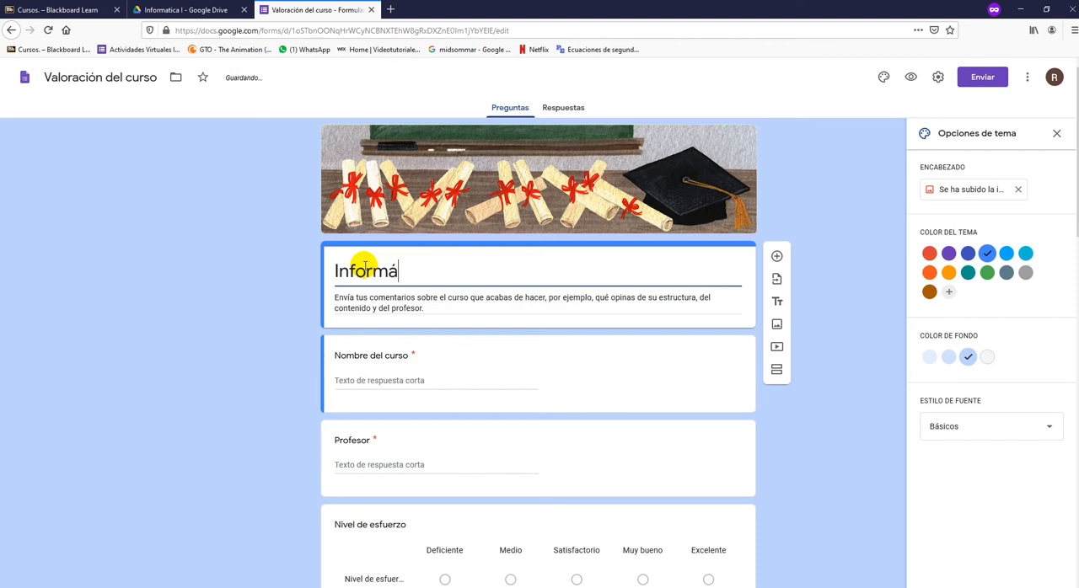
text(tica I)
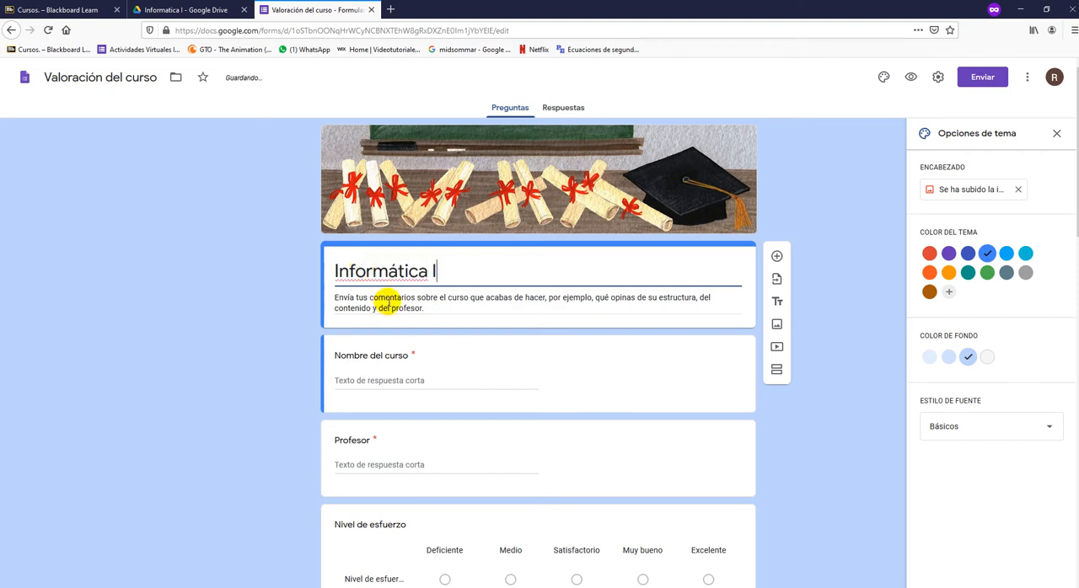
- Examine the form's description and template questions, including the answer types offered for the Nombre del curso question
triple_click(381, 302)
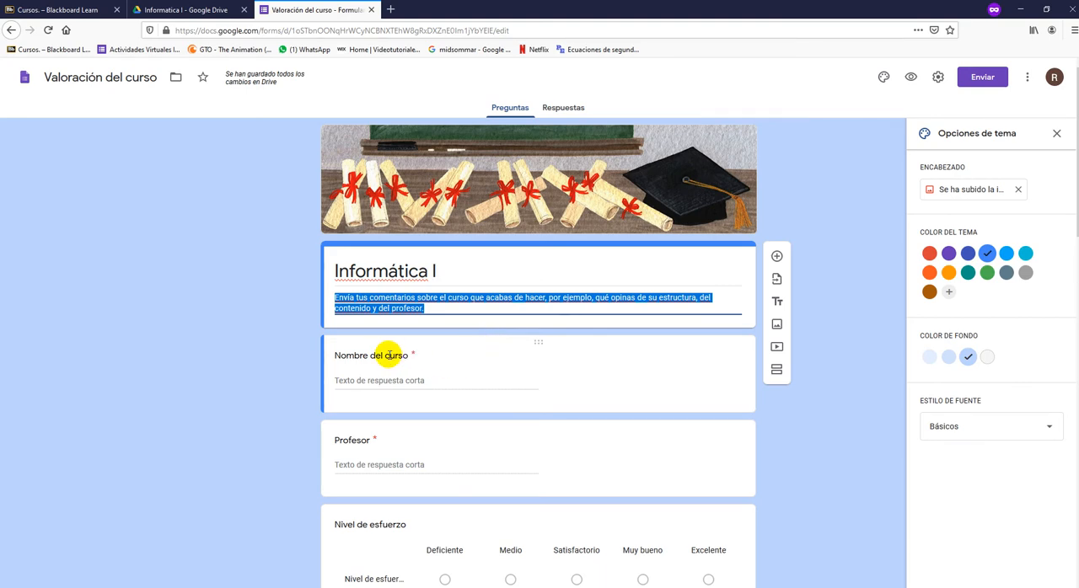
click(266, 379)
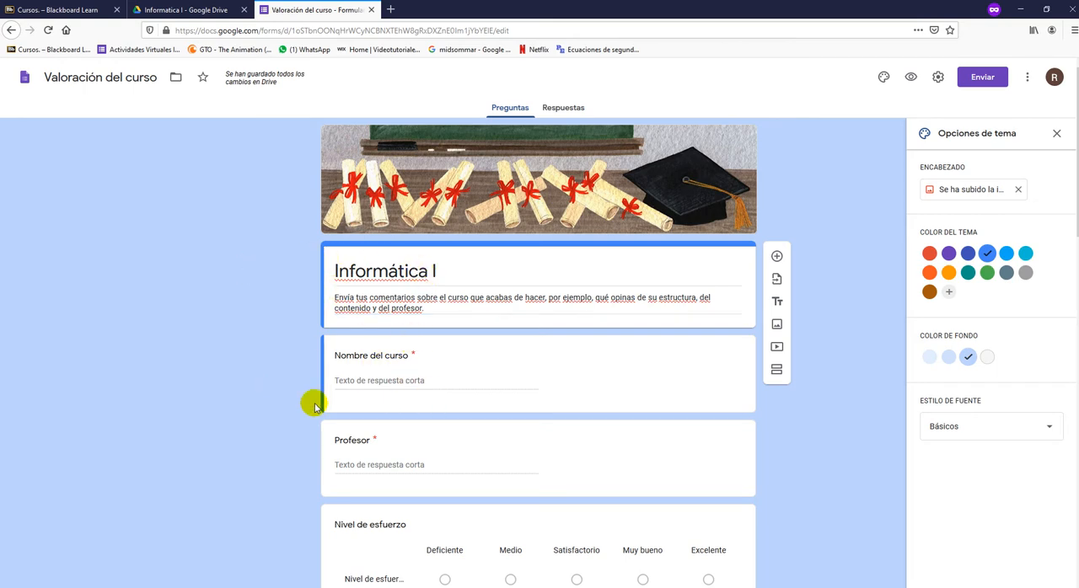
scroll(308, 398, down, 3)
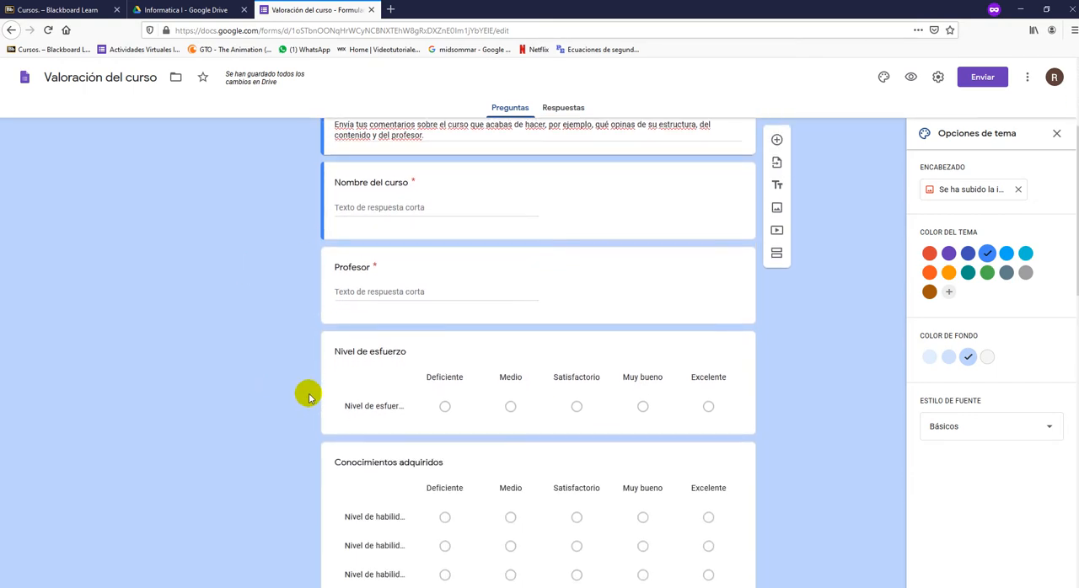
scroll(309, 396, up, 2)
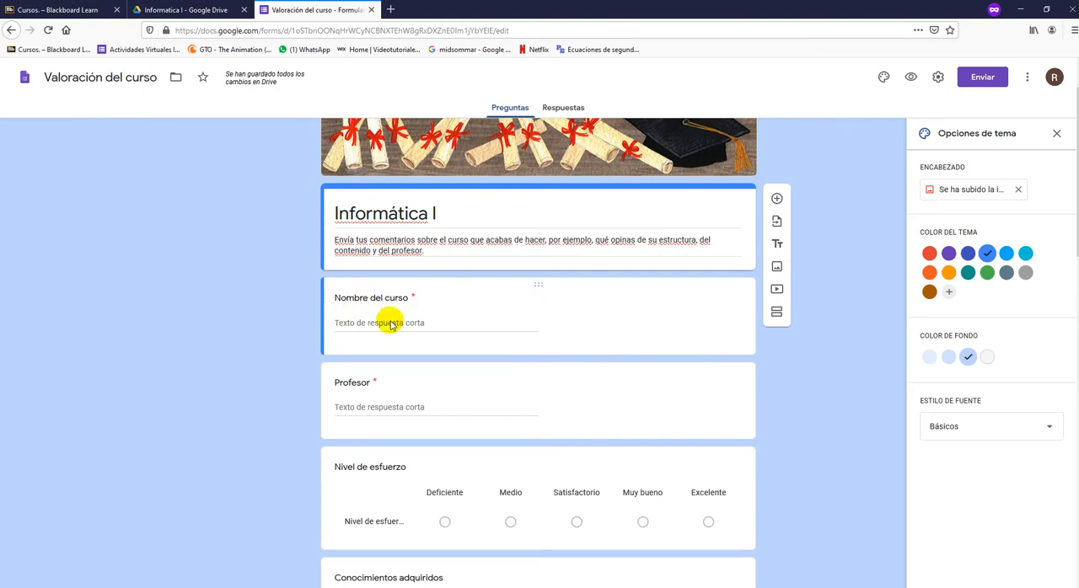
click(377, 297)
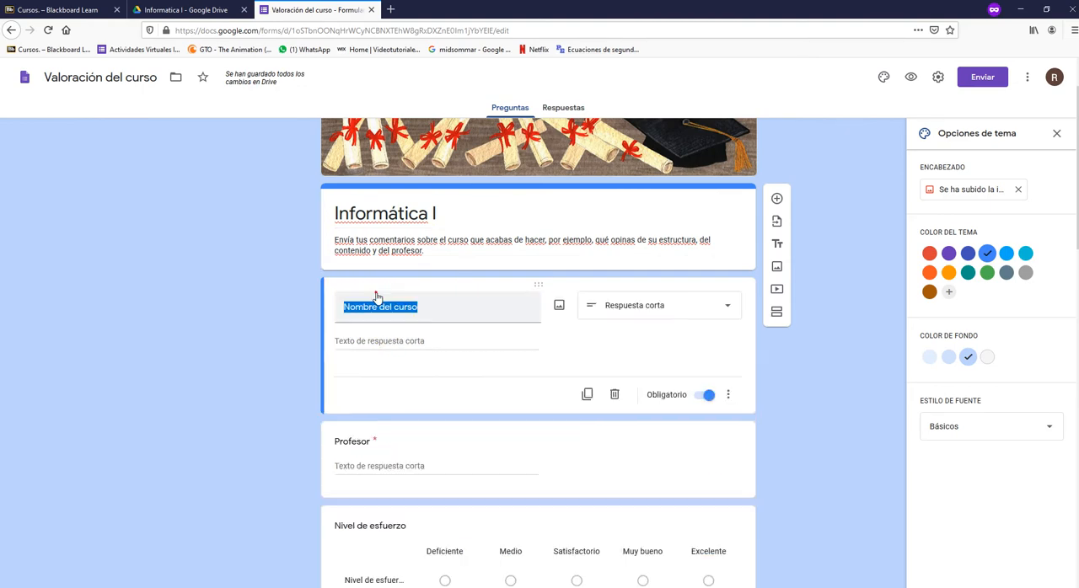
click(236, 306)
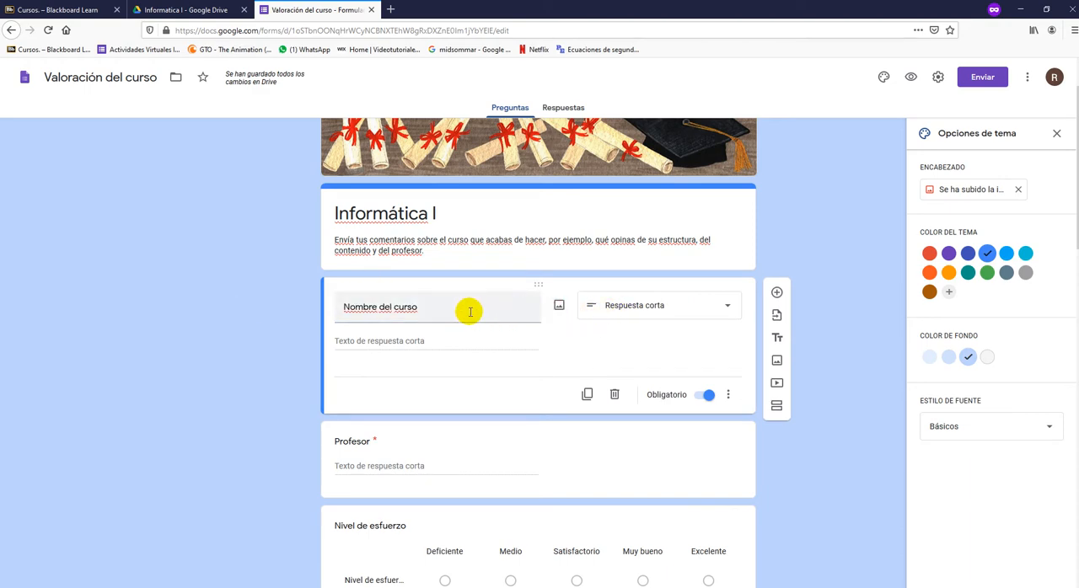
click(631, 307)
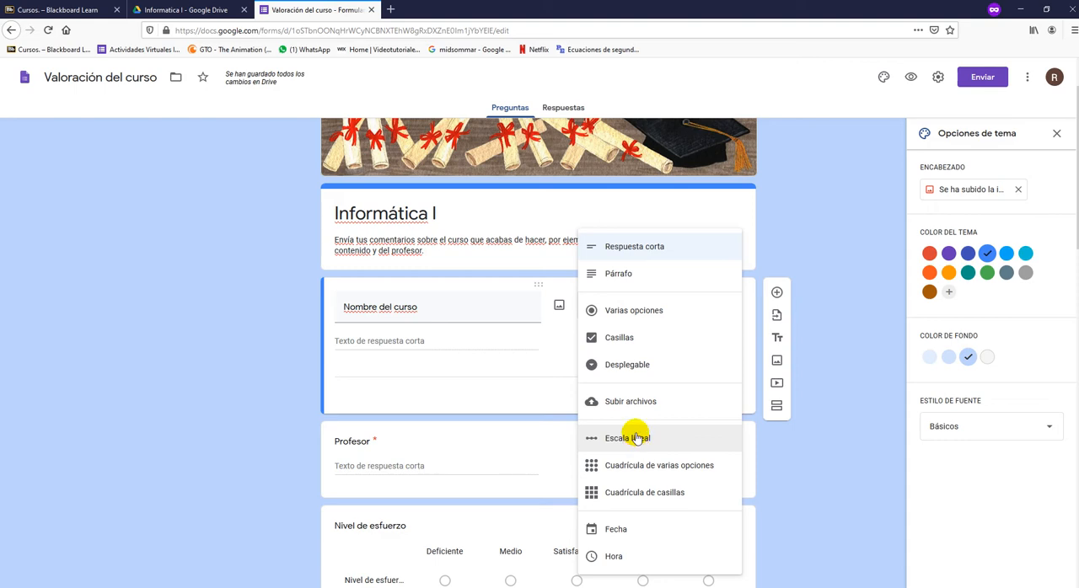
click(245, 371)
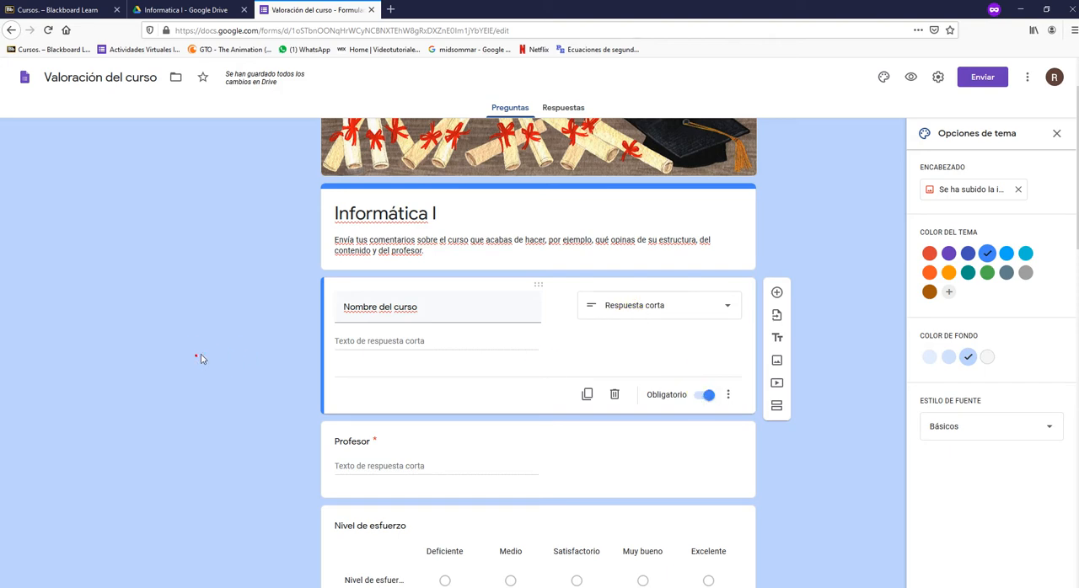
- Try making the Nombre del curso question optional and set it back to required
click(715, 488)
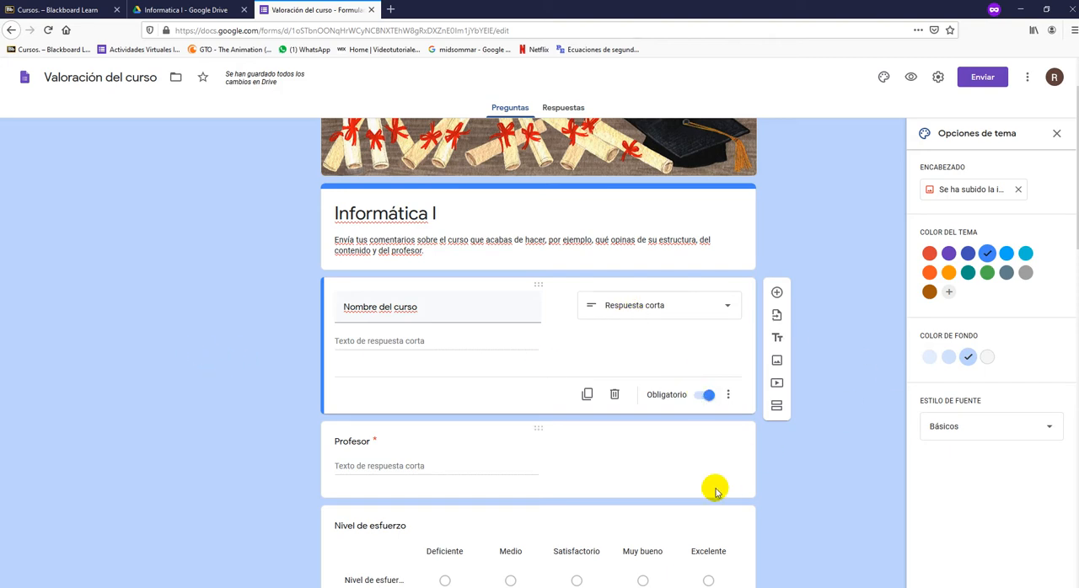
click(417, 299)
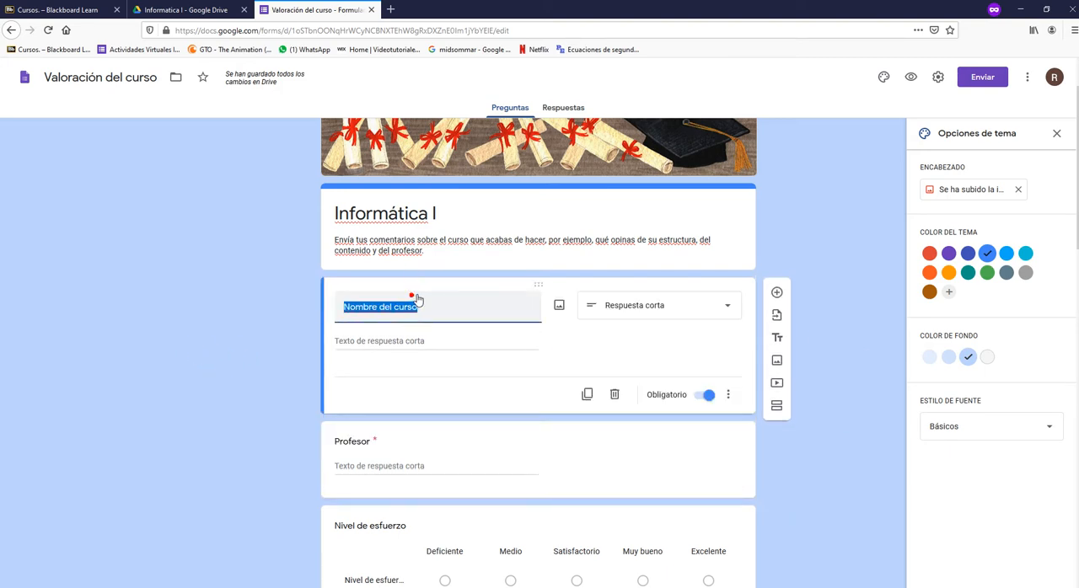
click(699, 395)
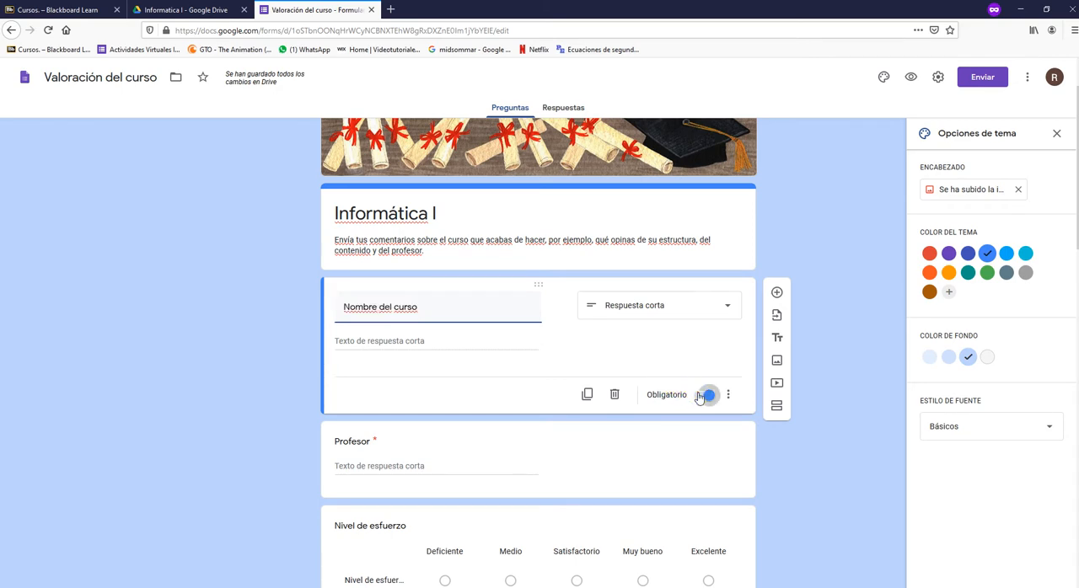
click(746, 482)
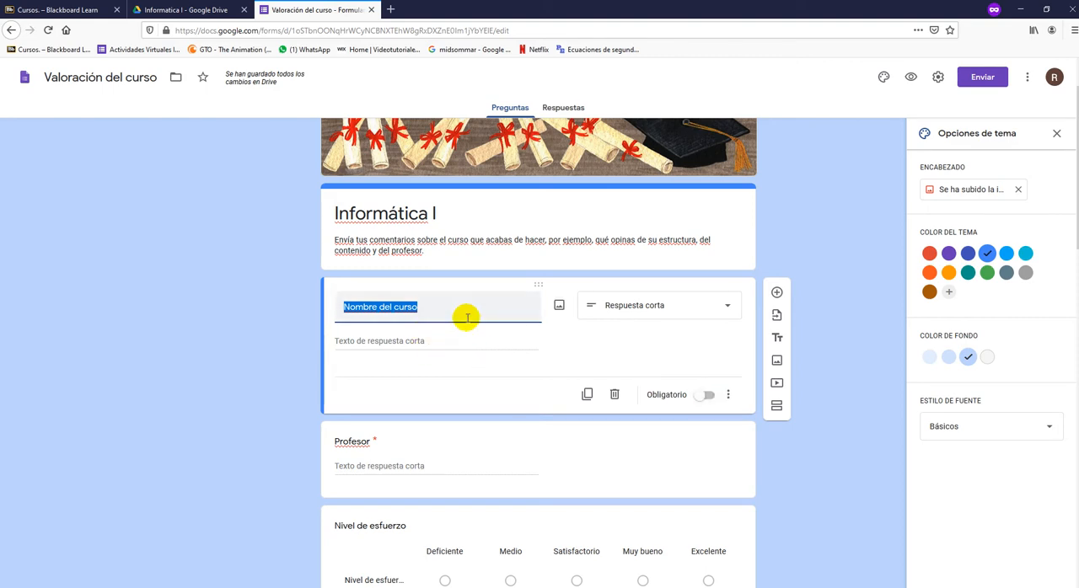
click(710, 399)
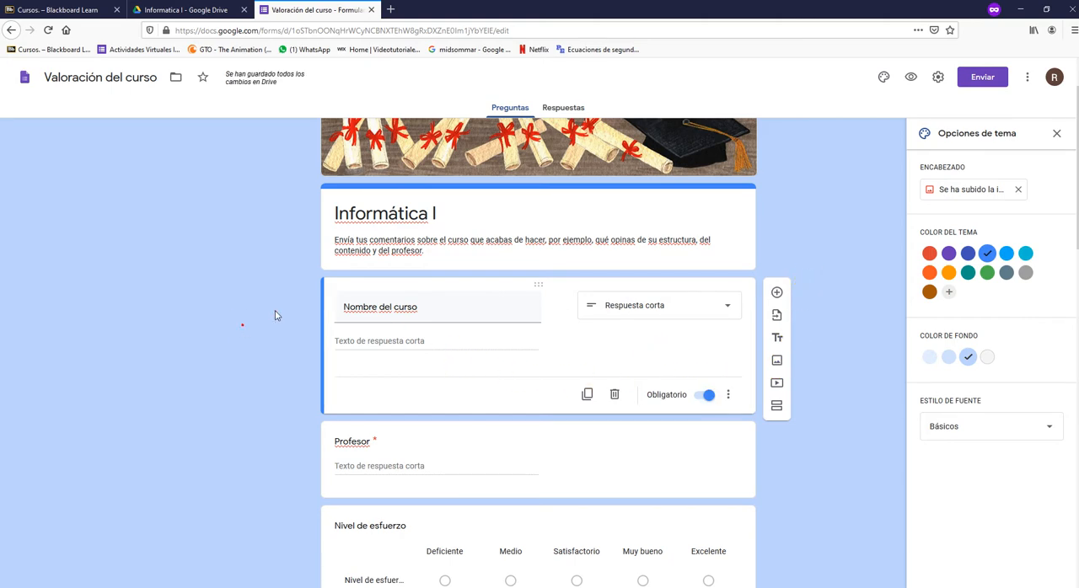
- Change the answer type of the Profesor question to Varias opciones
click(360, 442)
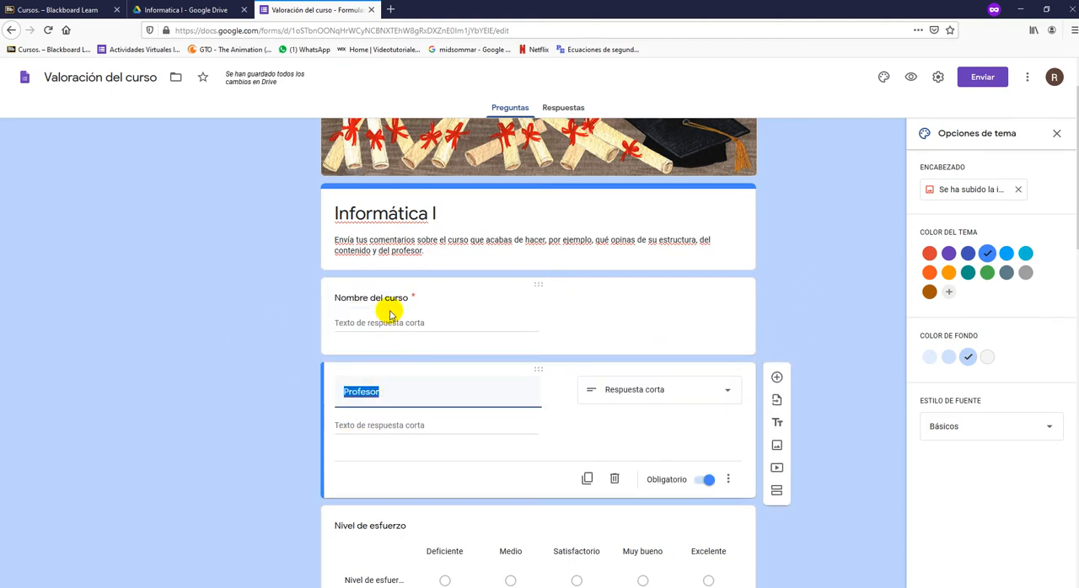
click(633, 396)
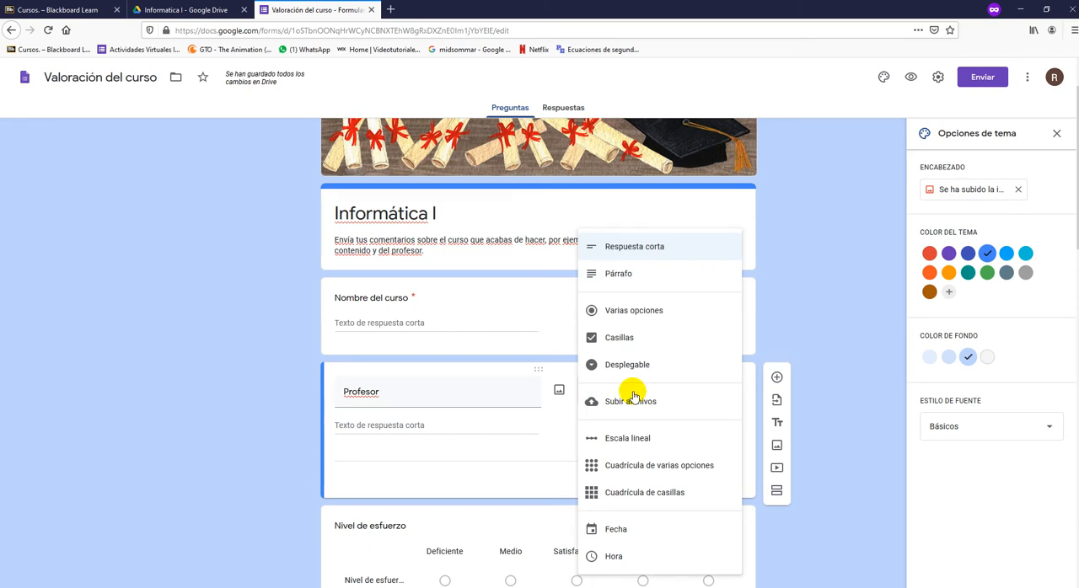
click(621, 312)
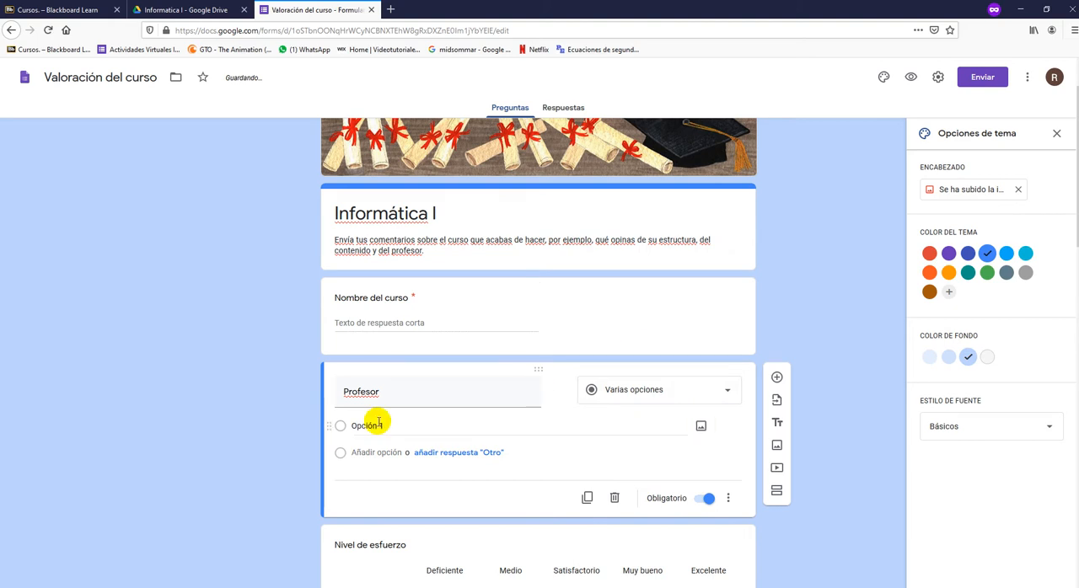
- Enter two teachers' full names as the answer options of the Profesor question
click(390, 426)
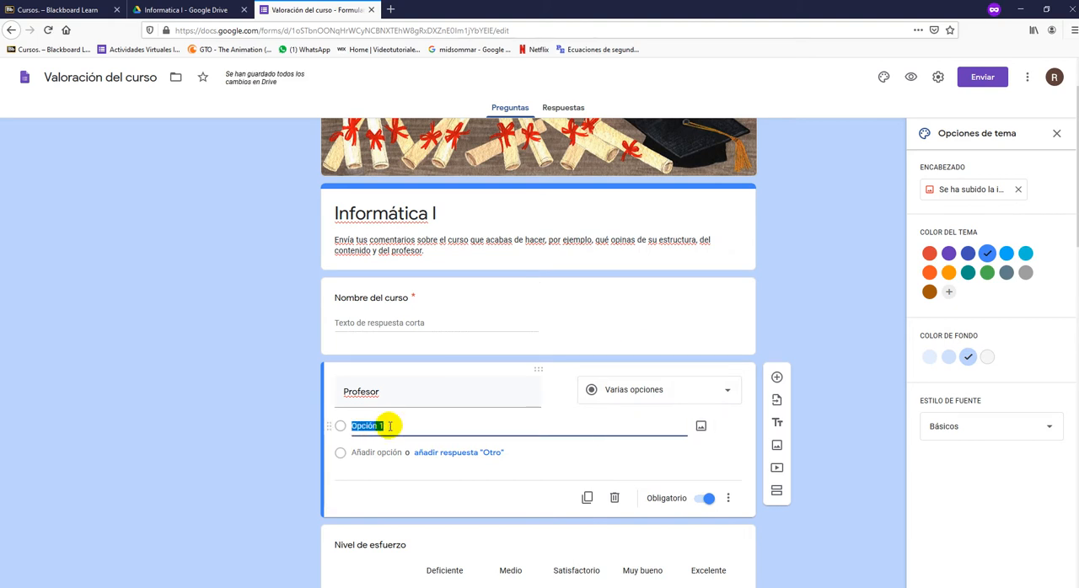
click(375, 453)
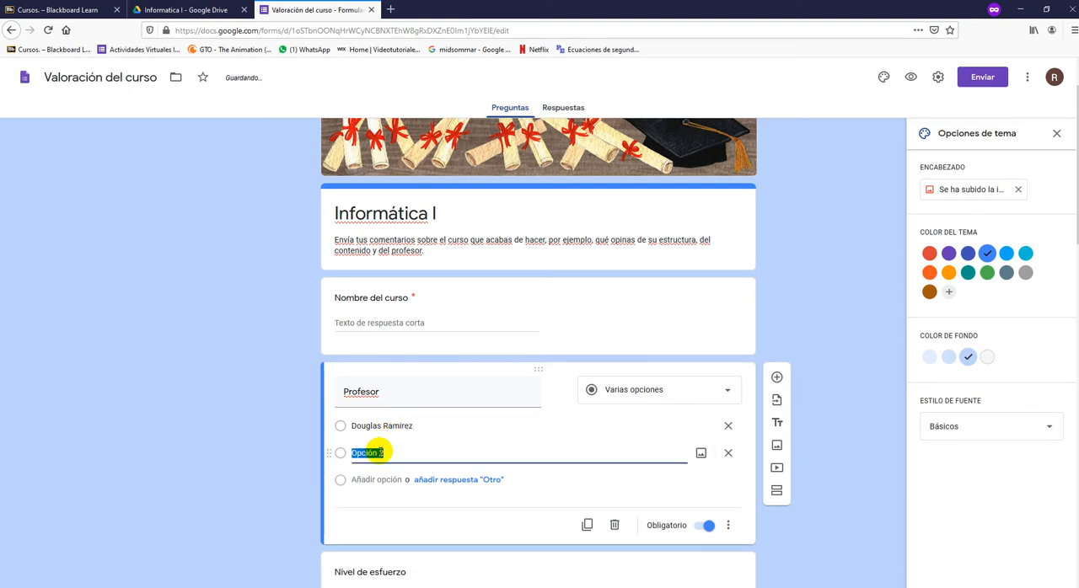
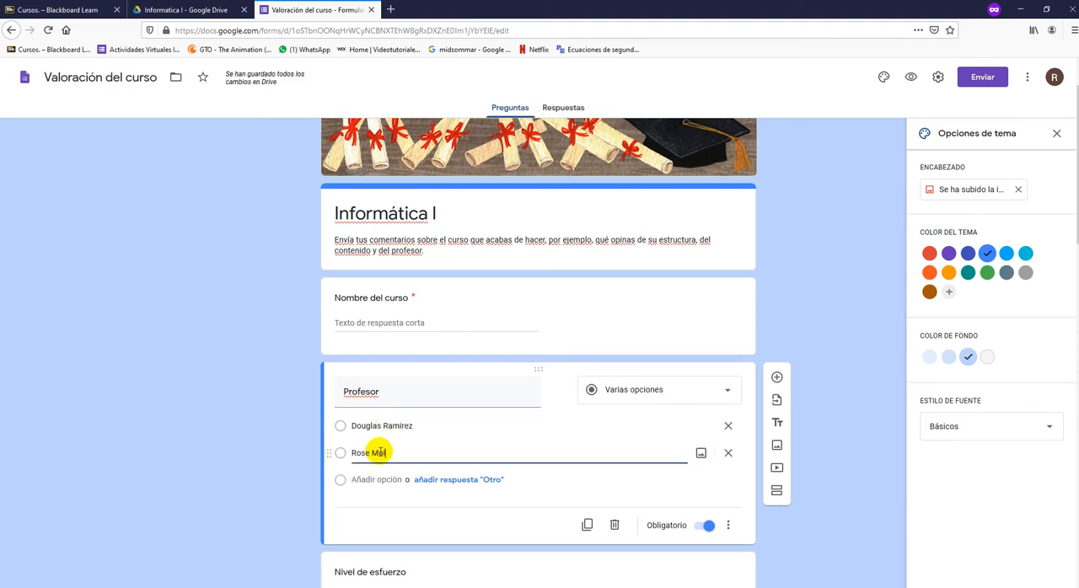
click(243, 422)
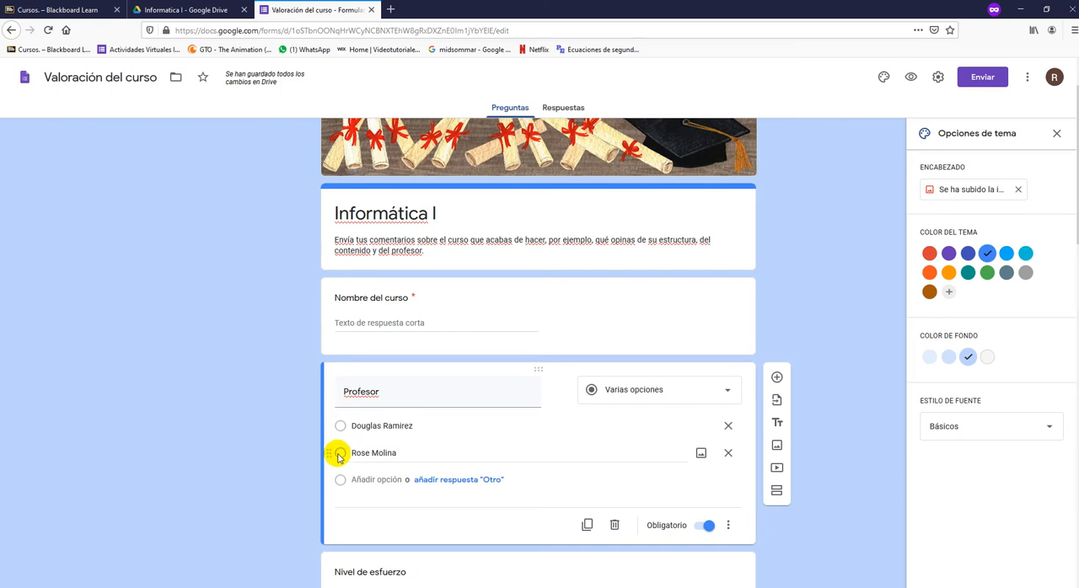
- Examine the Nivel de esfuerzo question, its available answer types, and the row text and columns of its grid
scroll(269, 430, down, 1)
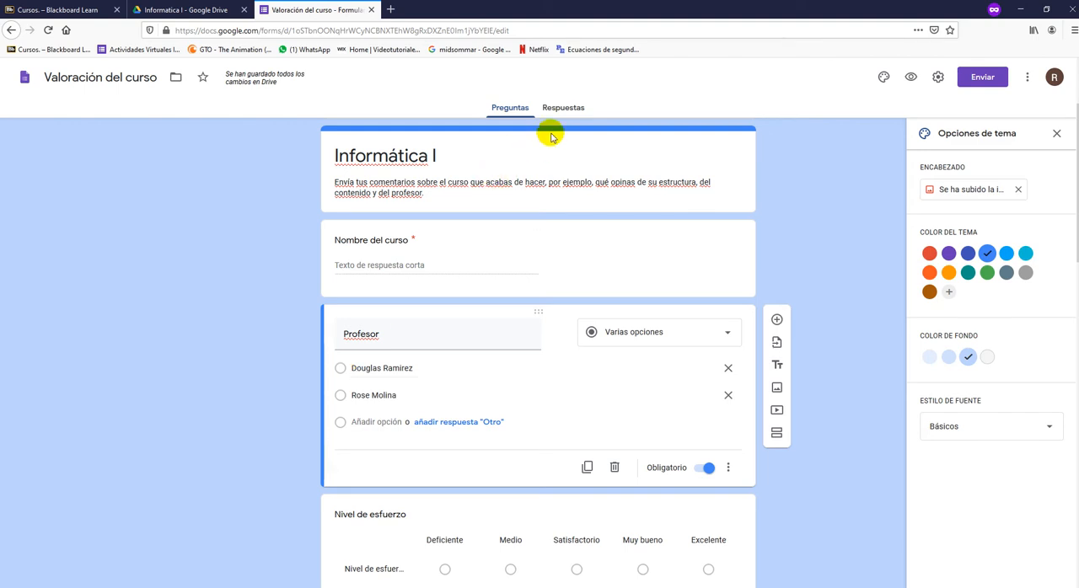
scroll(286, 332, down, 2)
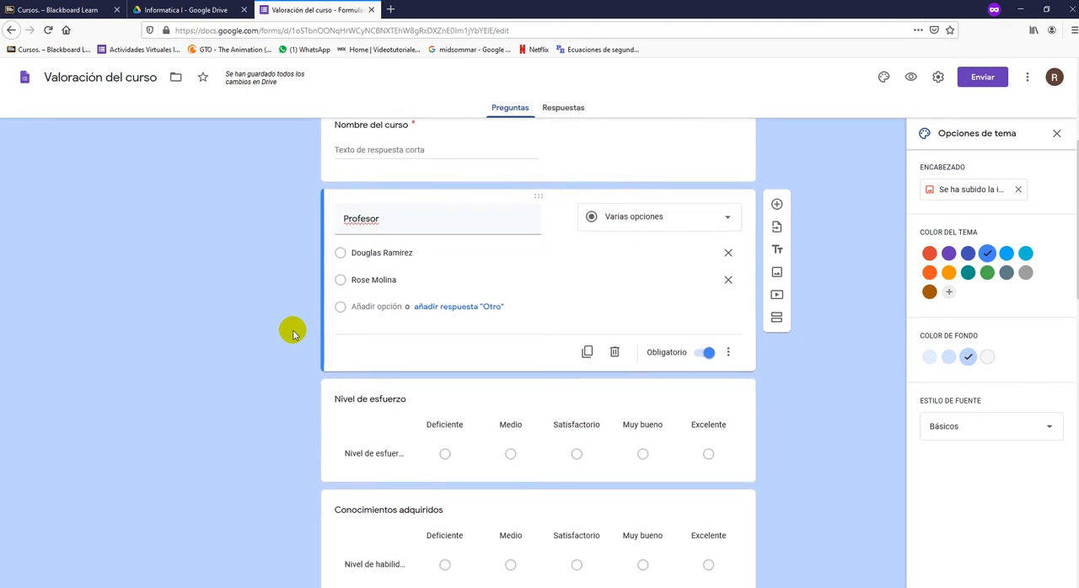
click(334, 387)
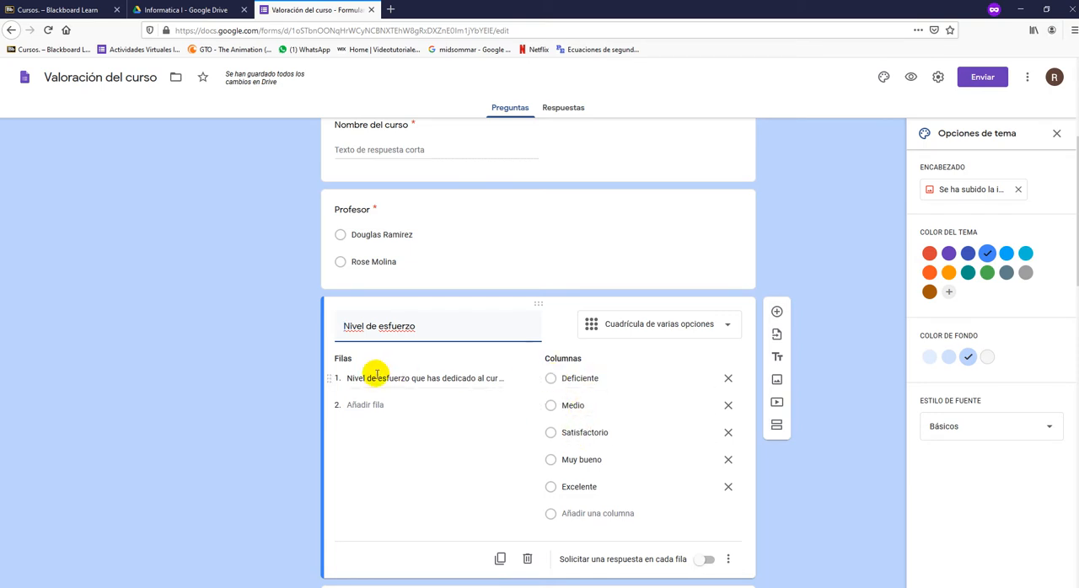
click(639, 331)
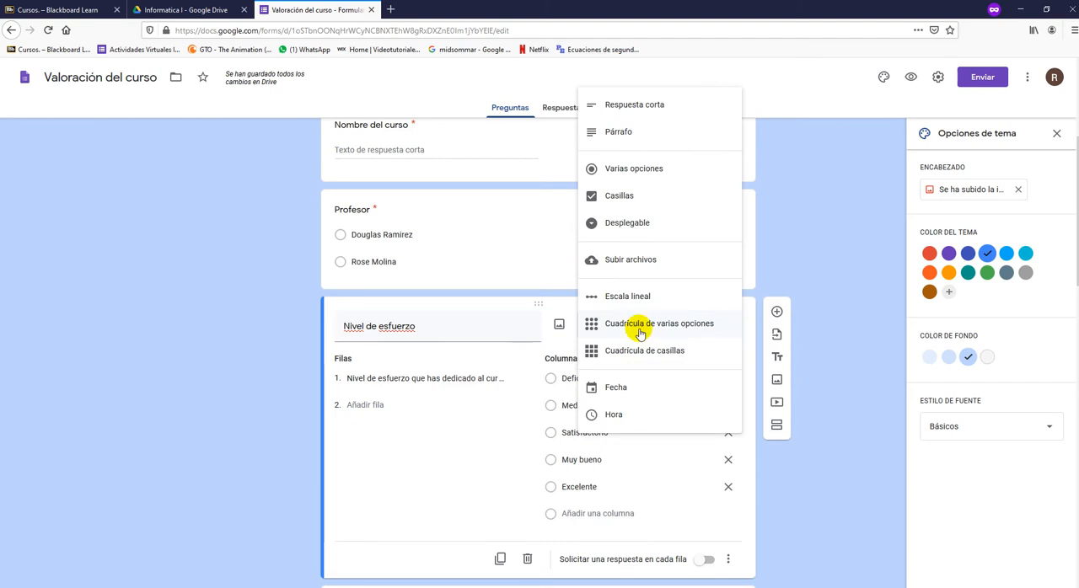
click(638, 324)
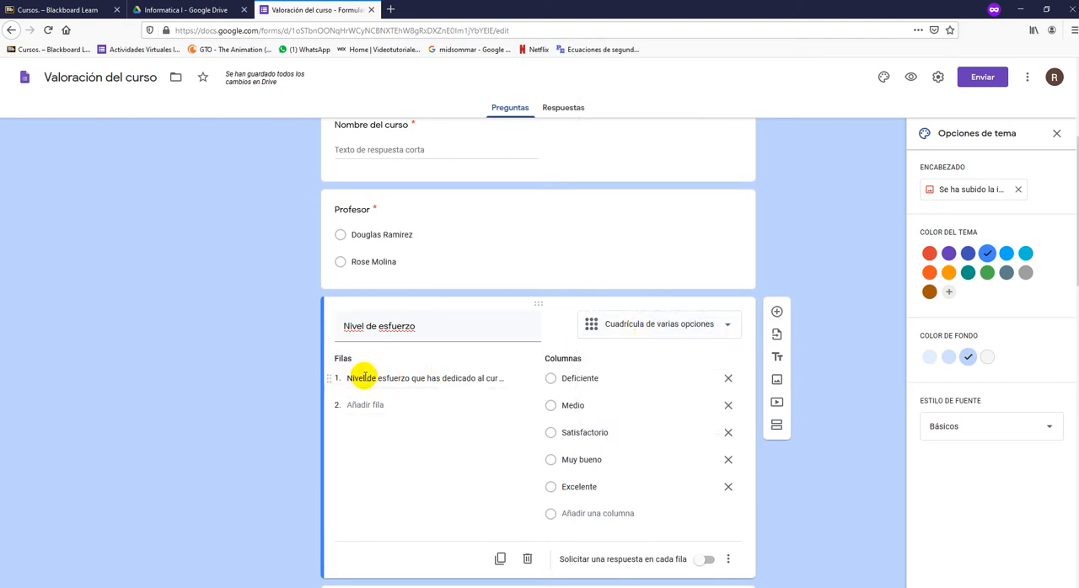
drag(350, 377, 497, 378)
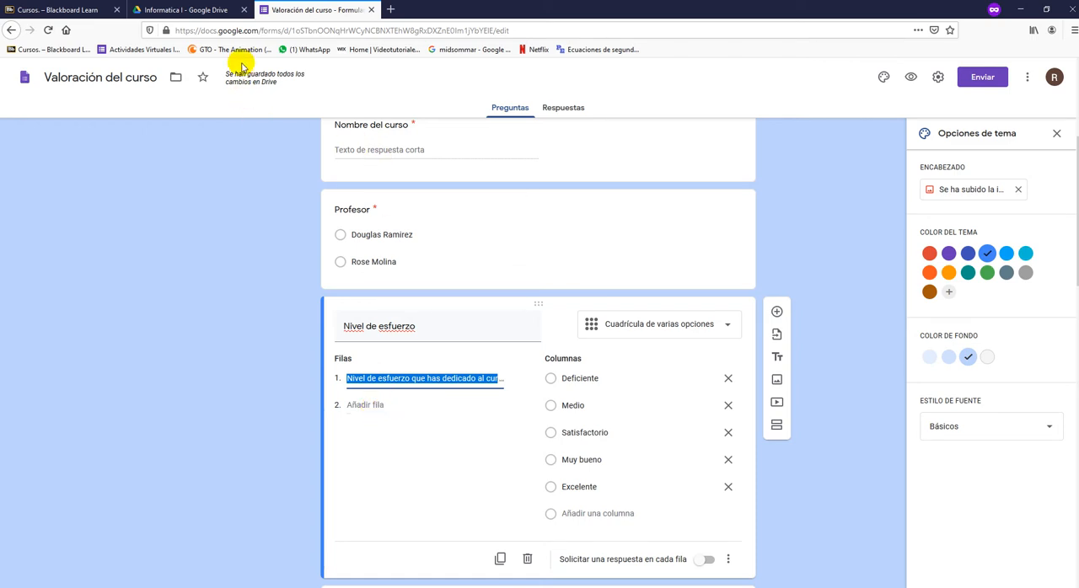
click(242, 177)
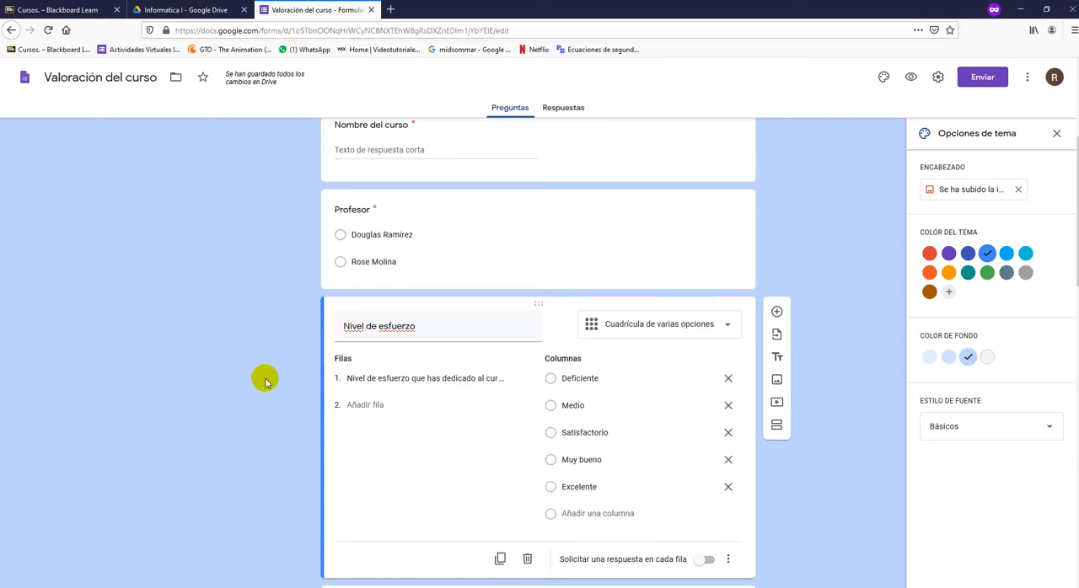
- Add a second row reading "Como calificaria el conocimiento del catedratico" to the Nivel de esfuerzo grid
scroll(269, 381, down, 1)
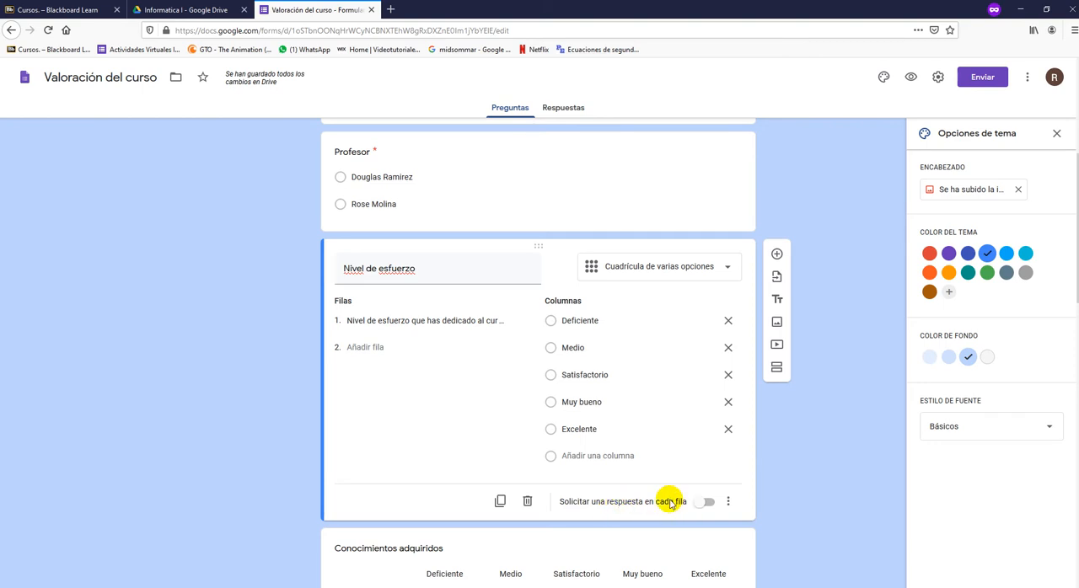
click(371, 347)
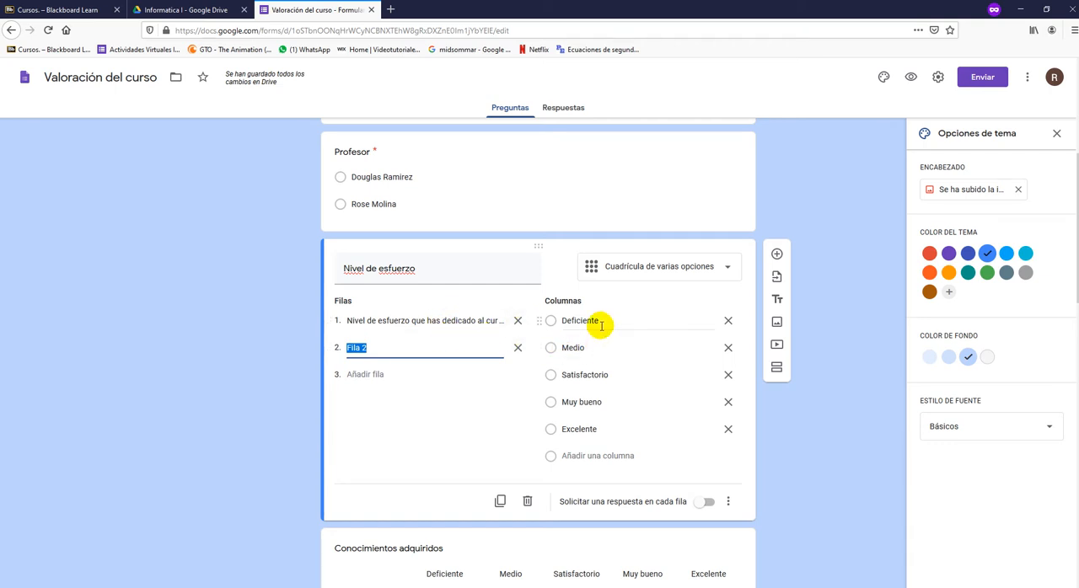
scroll(597, 327, up, 1)
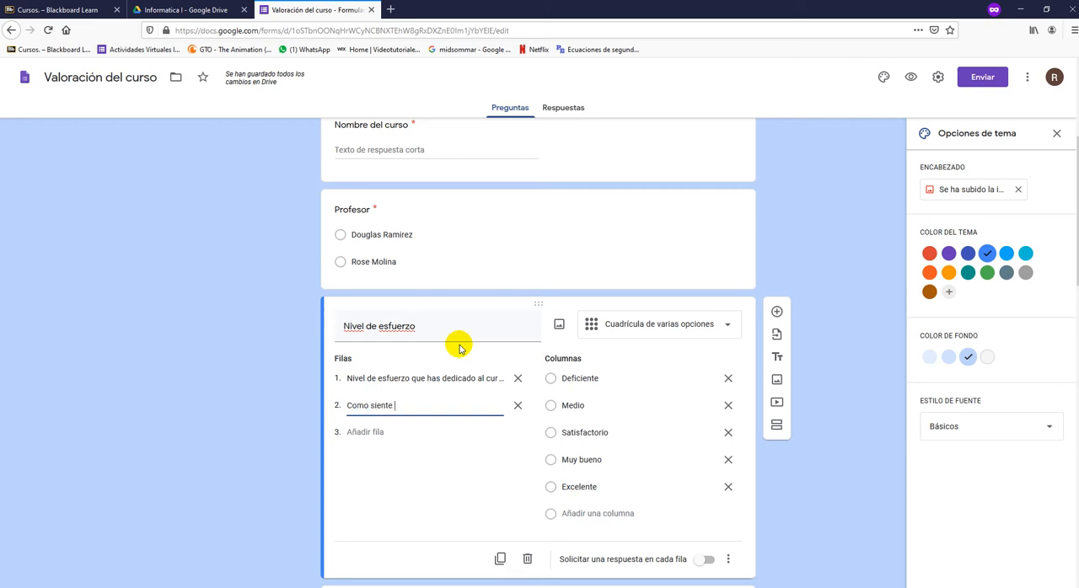
text(el conocimiento d)
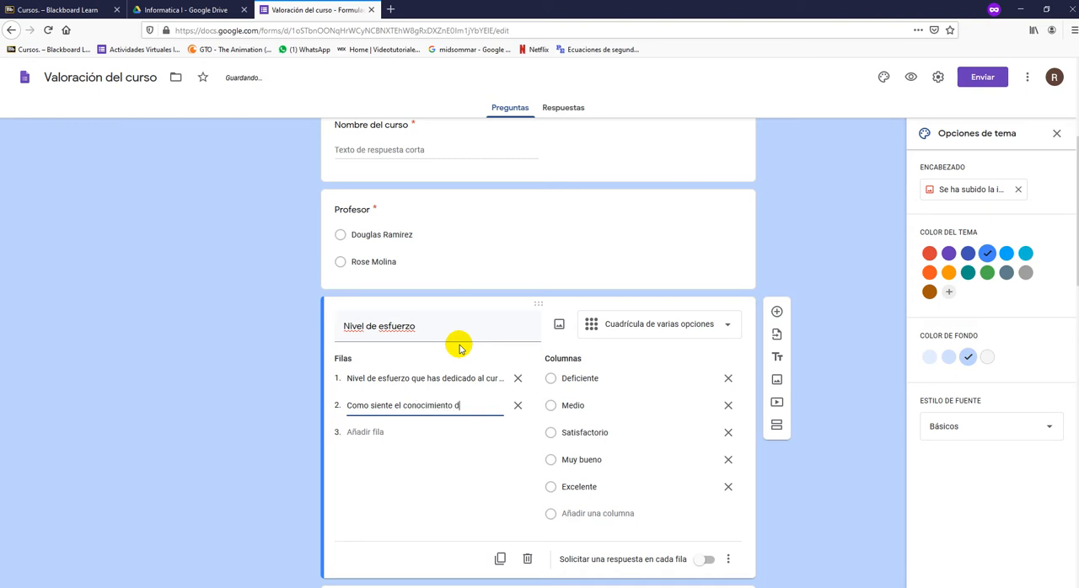
key(BackSpace)
key(BackSpace)
text(el conocimiento del catedratico)
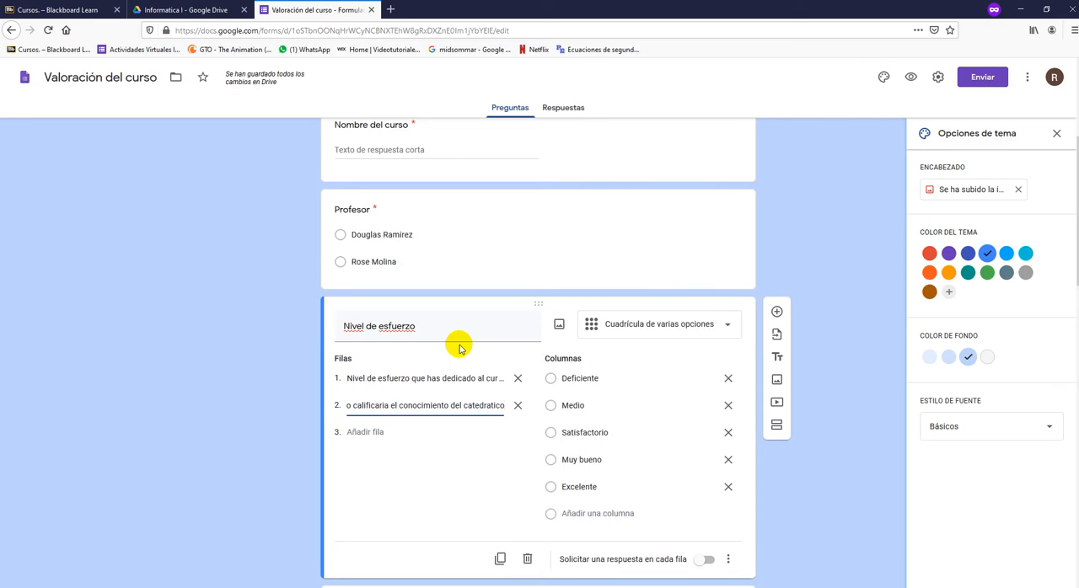
click(851, 485)
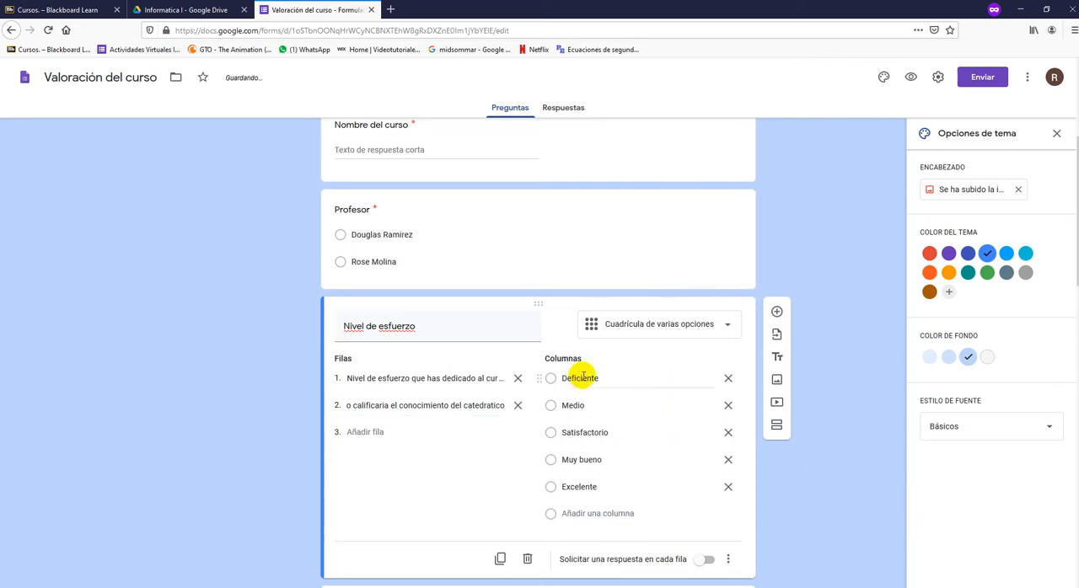
- Remove the fourth row, starting "¿En qué medida ha contribuido el curso", and the Medio column from the Conocimientos adquiridos grid
scroll(506, 405, down, 3)
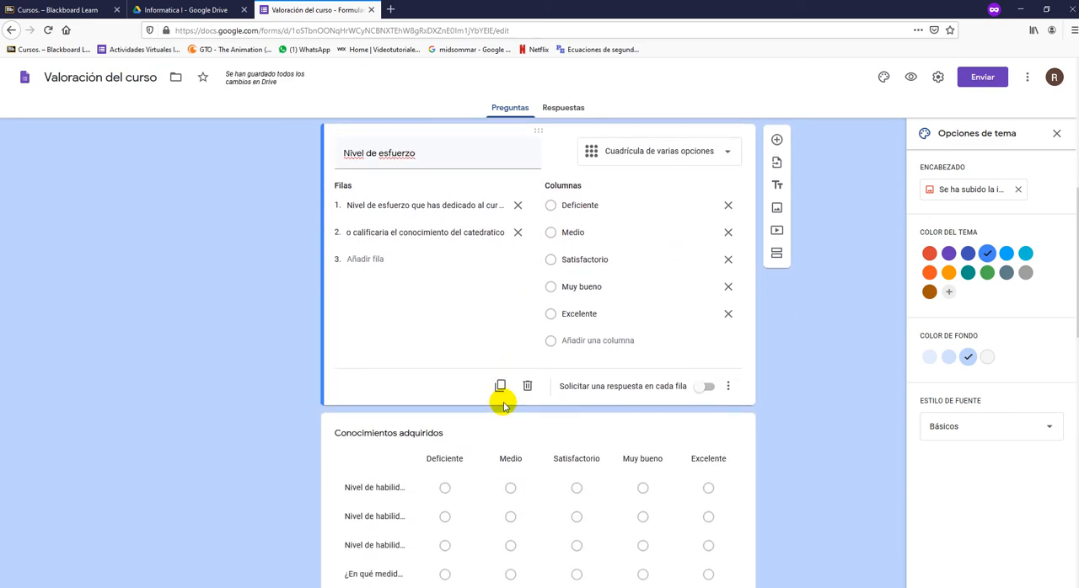
scroll(500, 397, down, 1)
click(448, 379)
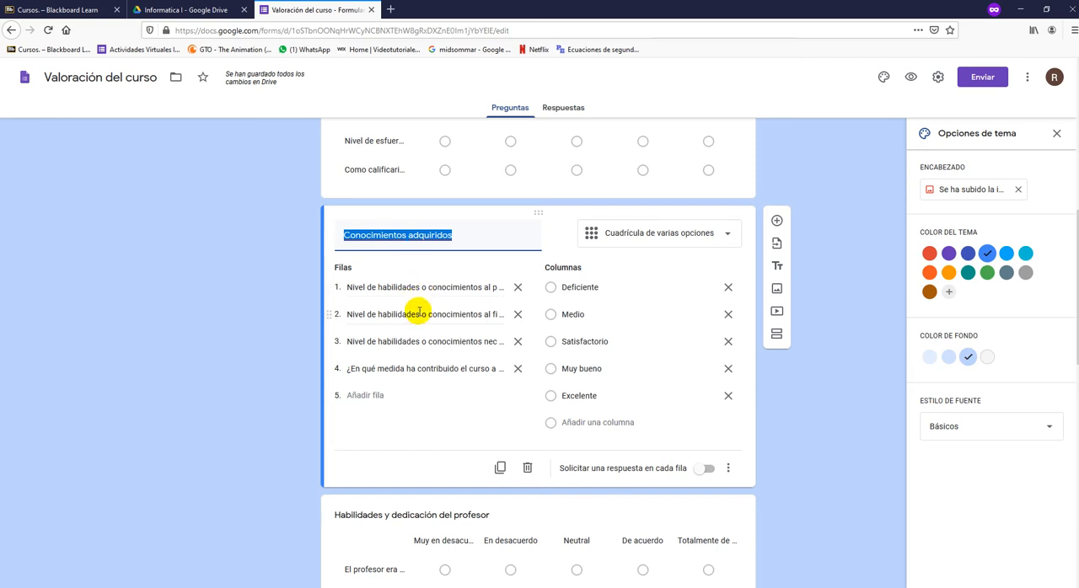
click(293, 391)
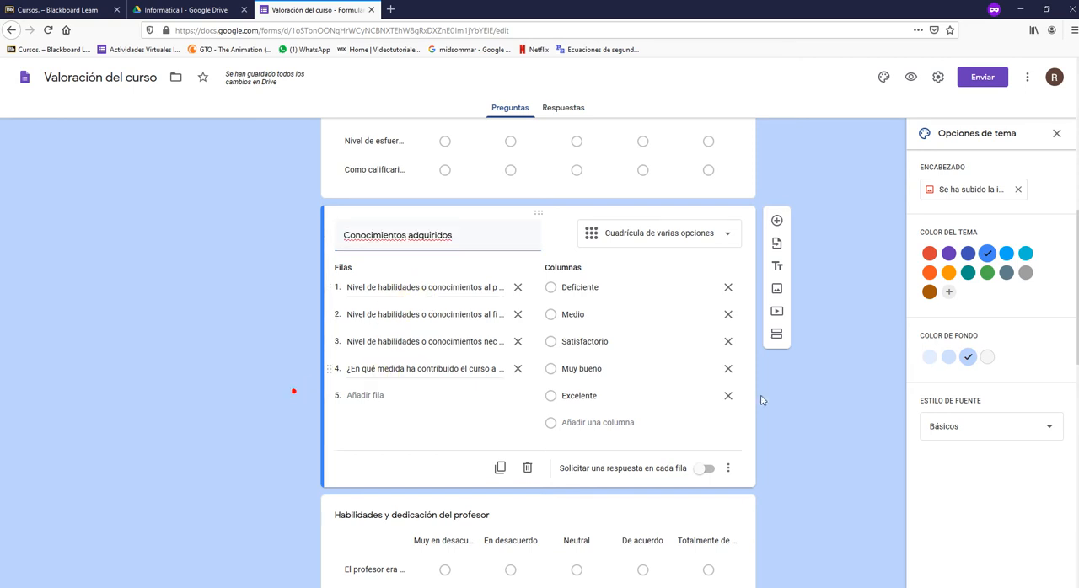
click(444, 516)
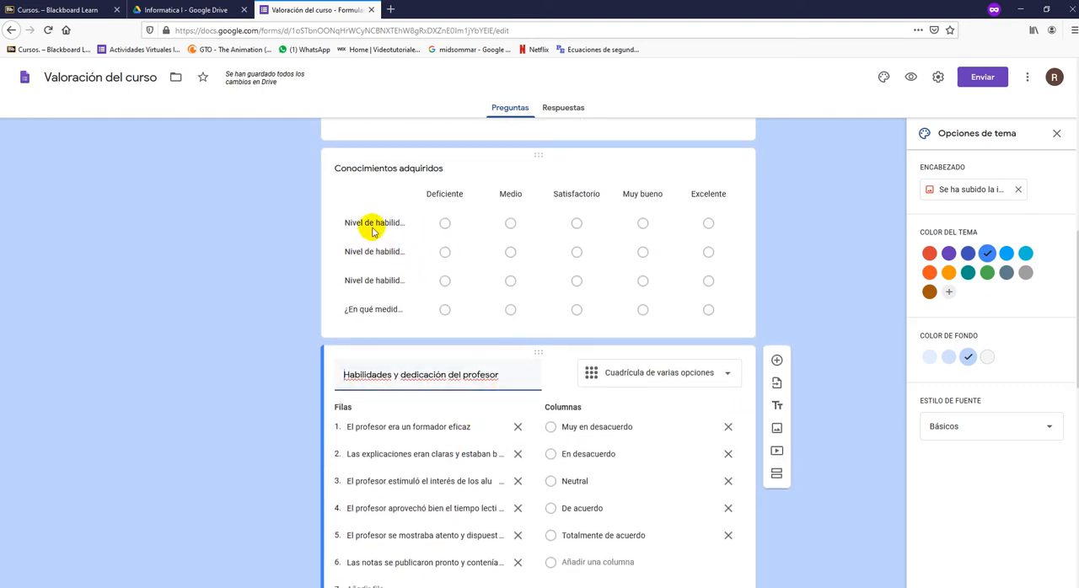
click(373, 231)
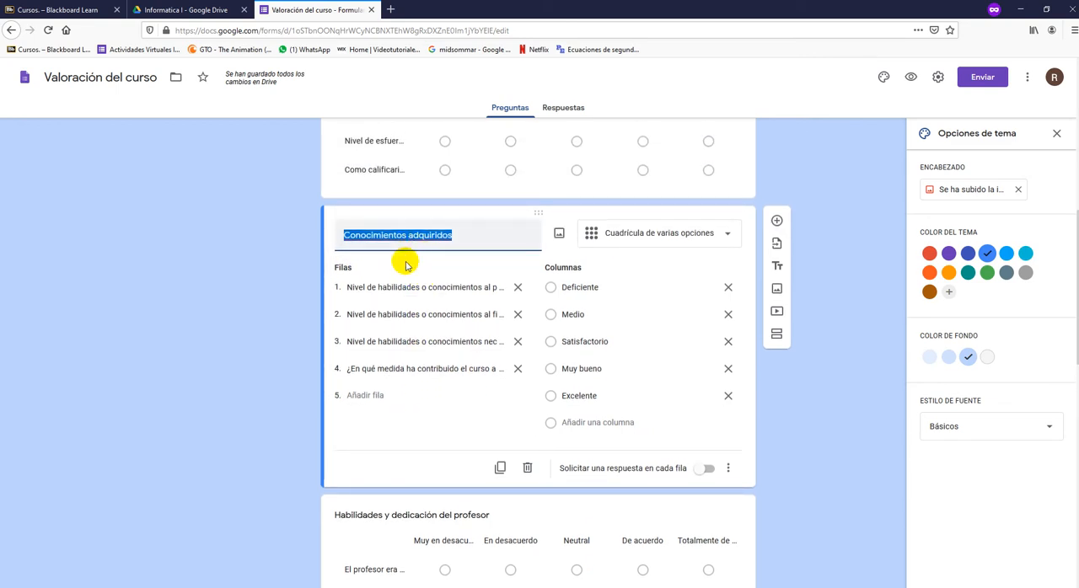
click(517, 371)
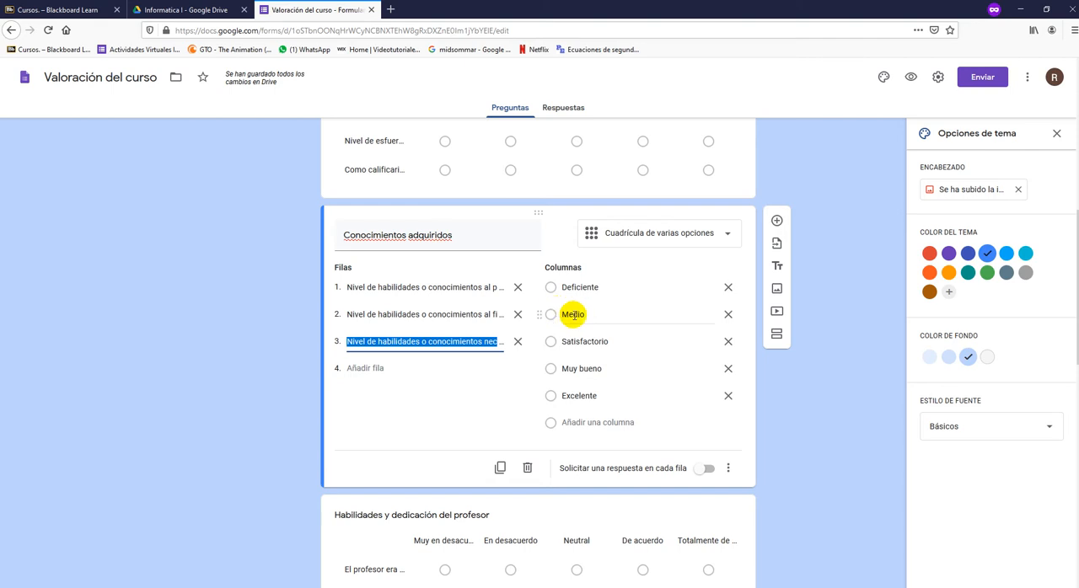
click(727, 316)
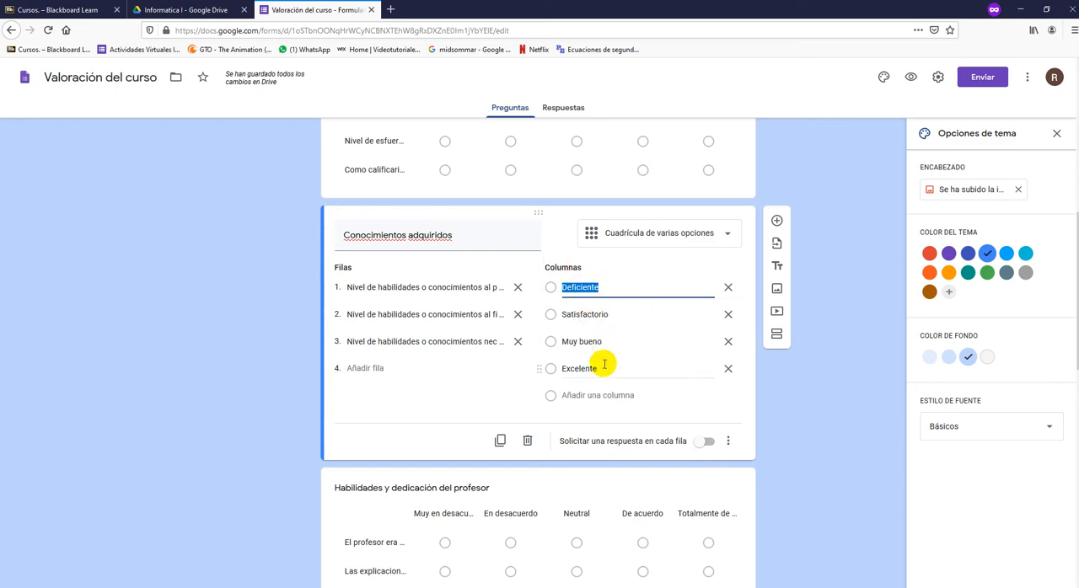
- Add a seventh row reading "Otra opcion de calificacion" to the Habilidades y dedicación del profesor grid
scroll(700, 419, down, 4)
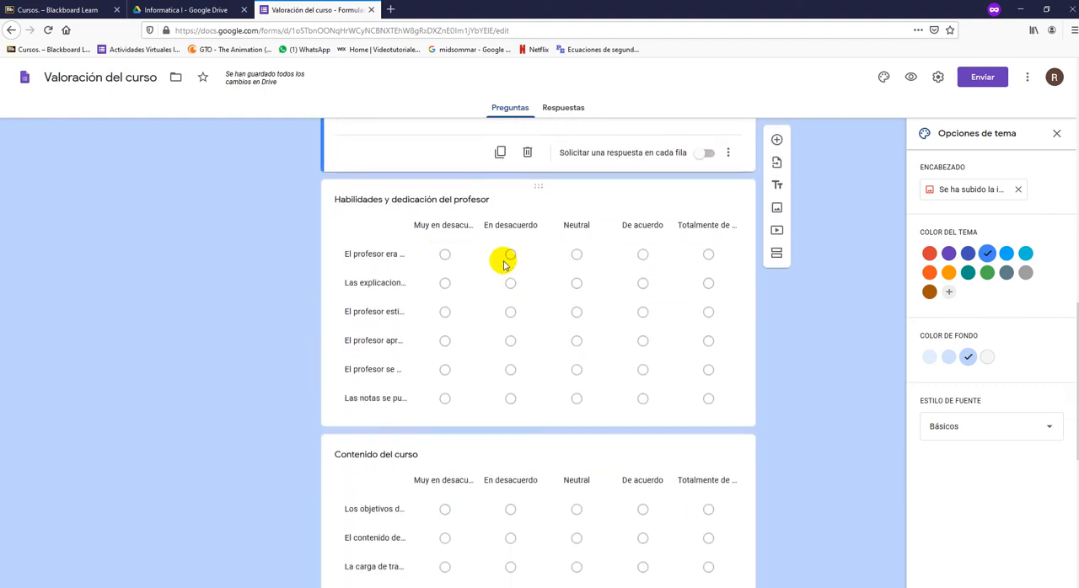
click(726, 215)
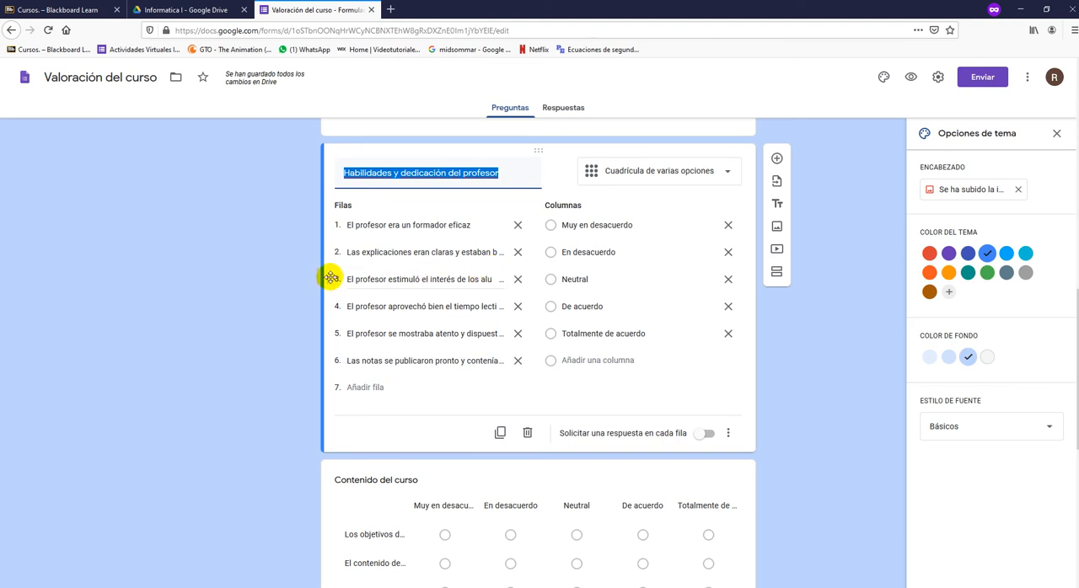
drag(329, 279, 333, 277)
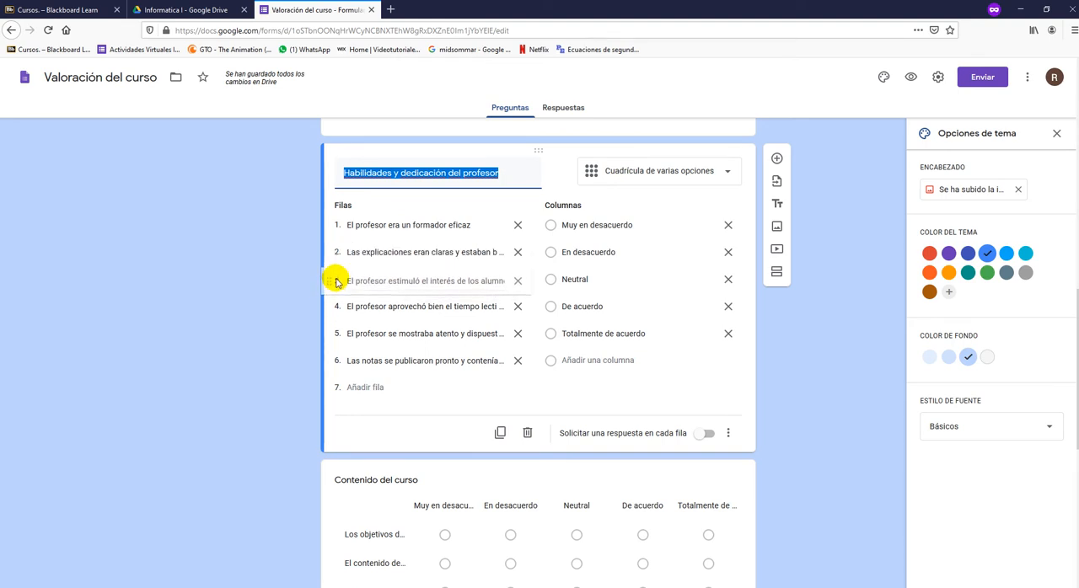
click(372, 390)
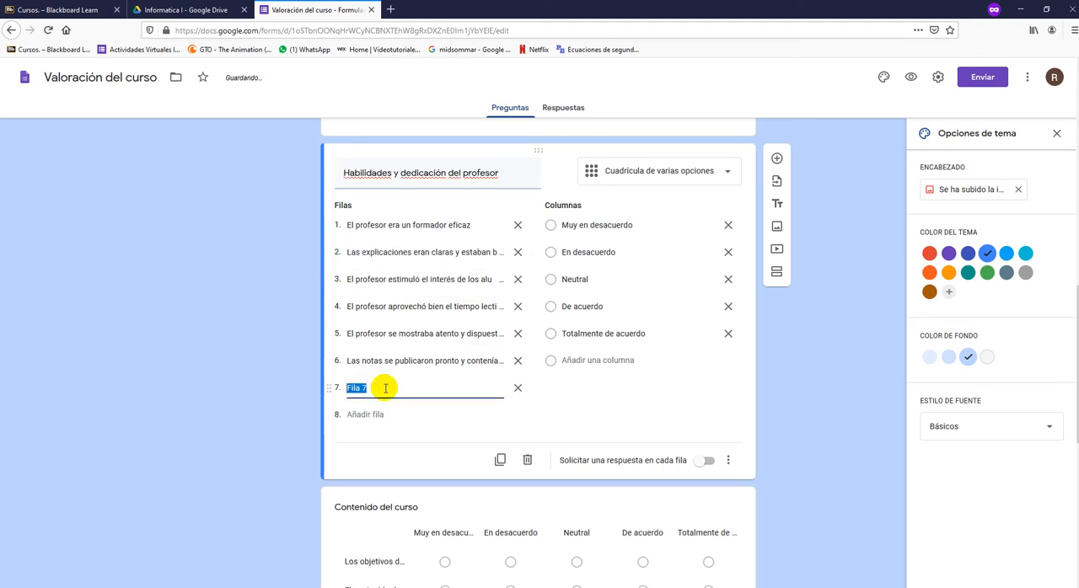
text(Otra opcion)
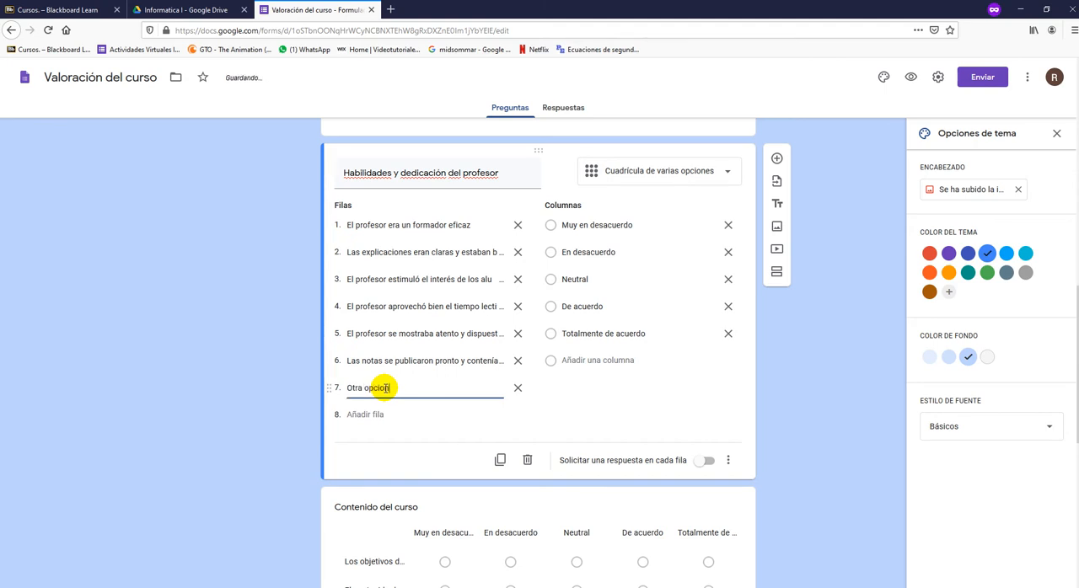
text( de calificacion)
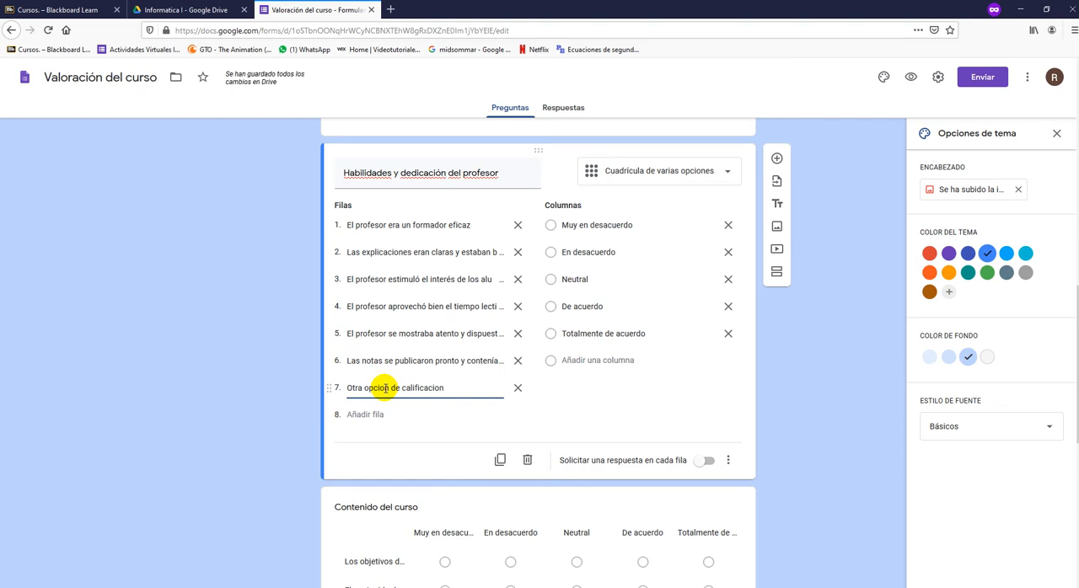
click(306, 374)
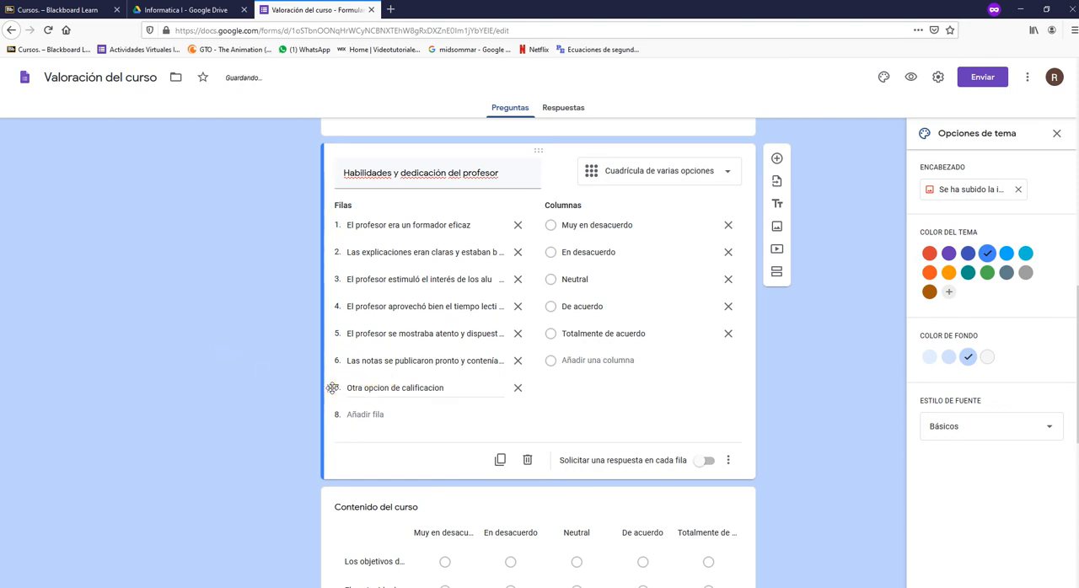
click(330, 390)
click(277, 417)
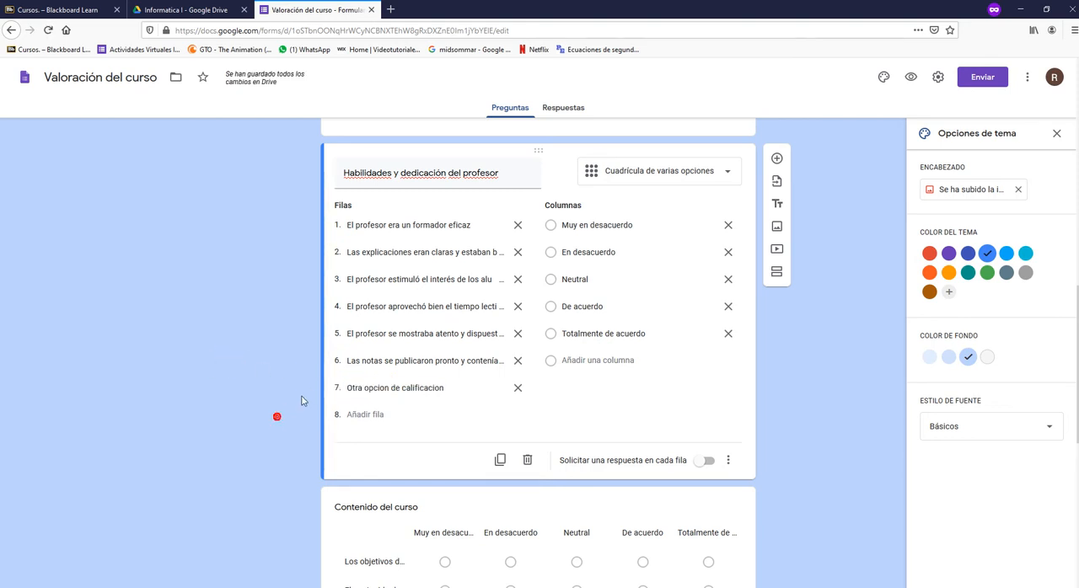
- Reorder the grid rows: move "Otra opcion de calificacion" to first place and "El profesor estimuló el interés" to last place
click(387, 224)
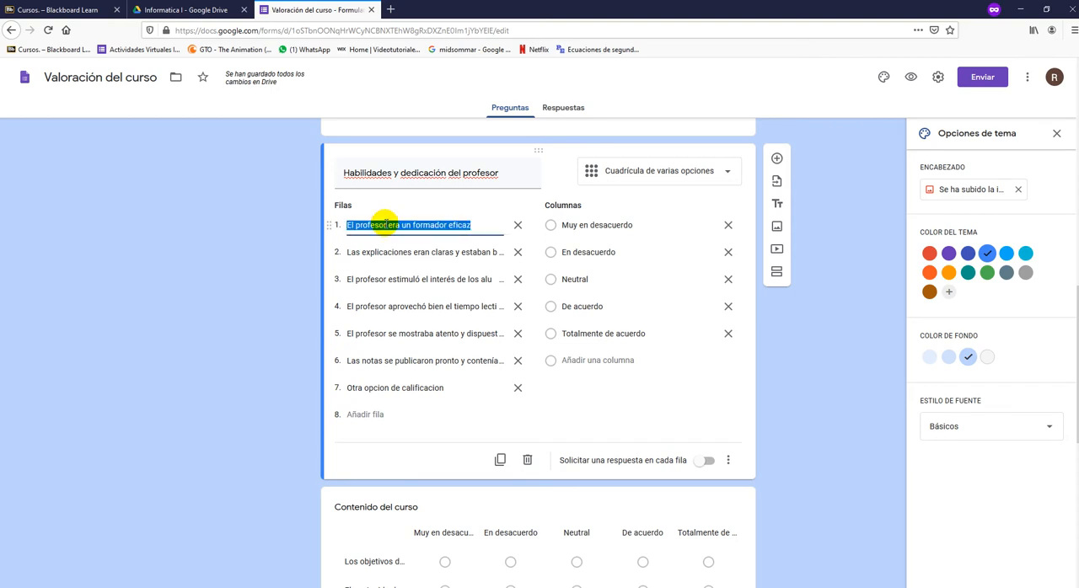
click(378, 388)
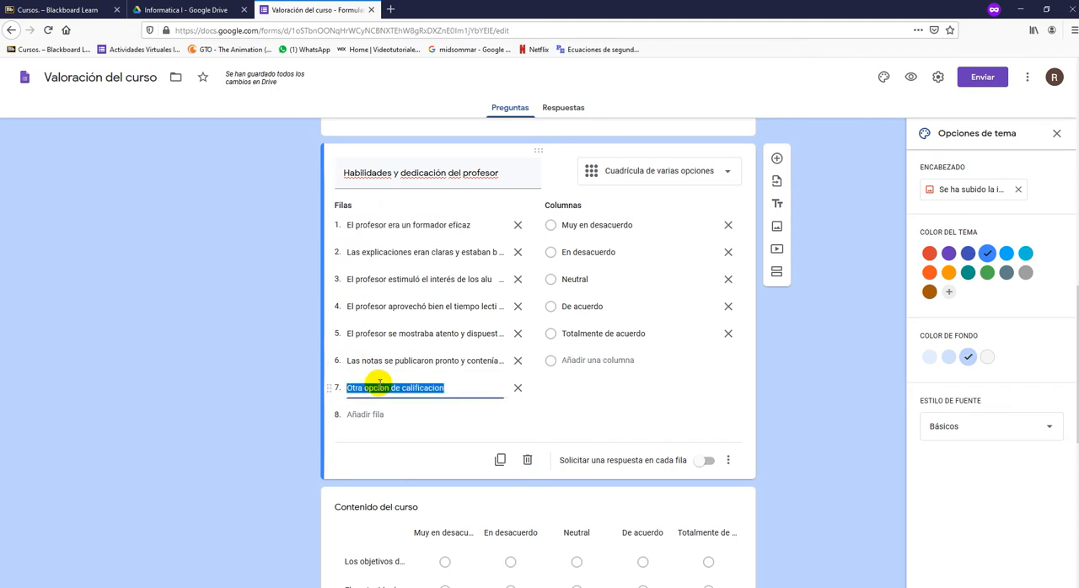
click(271, 396)
drag(331, 388, 349, 223)
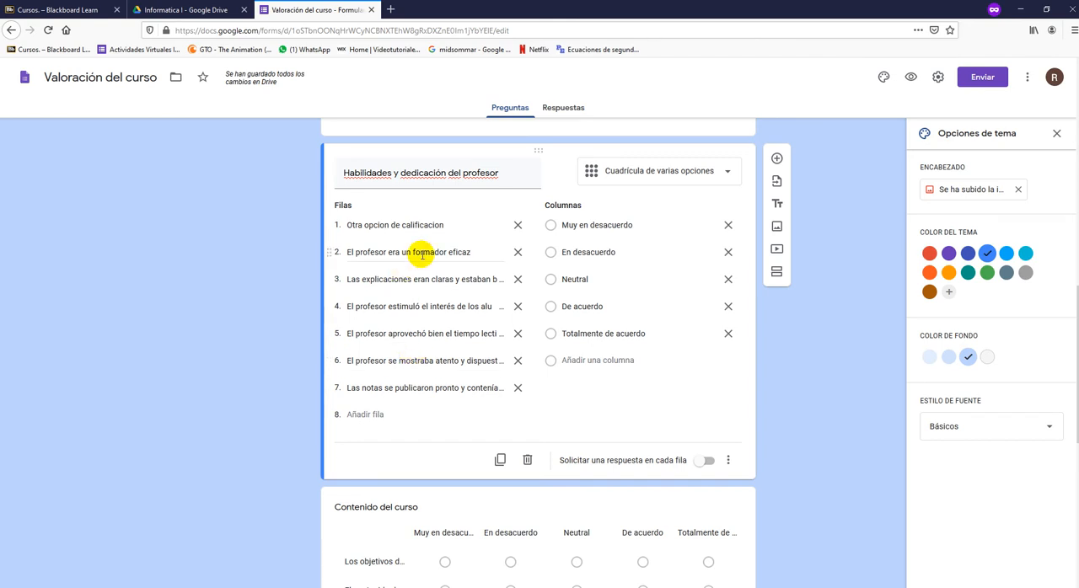
drag(335, 311, 327, 393)
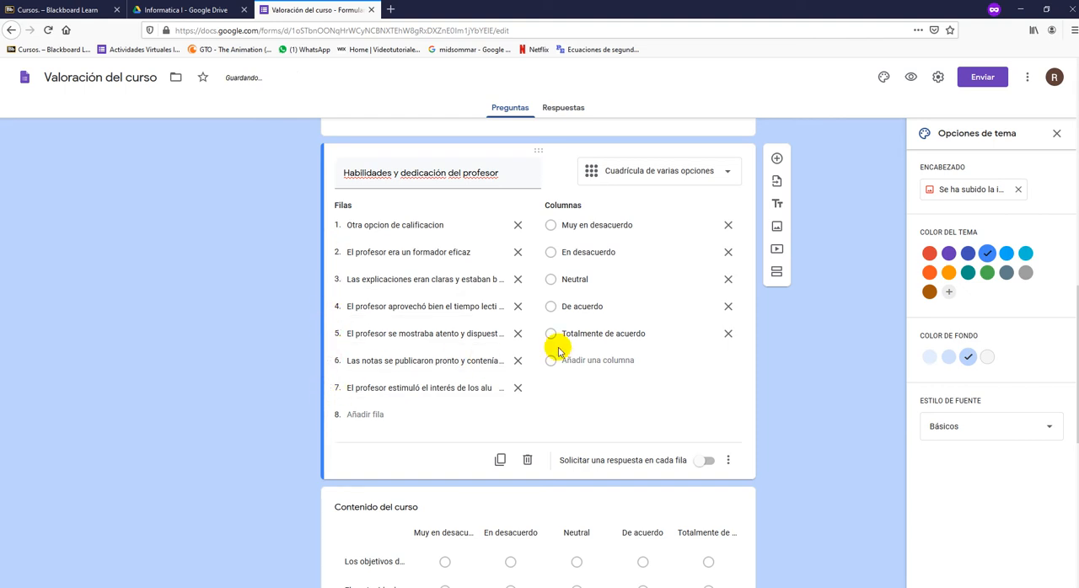
drag(534, 338, 557, 347)
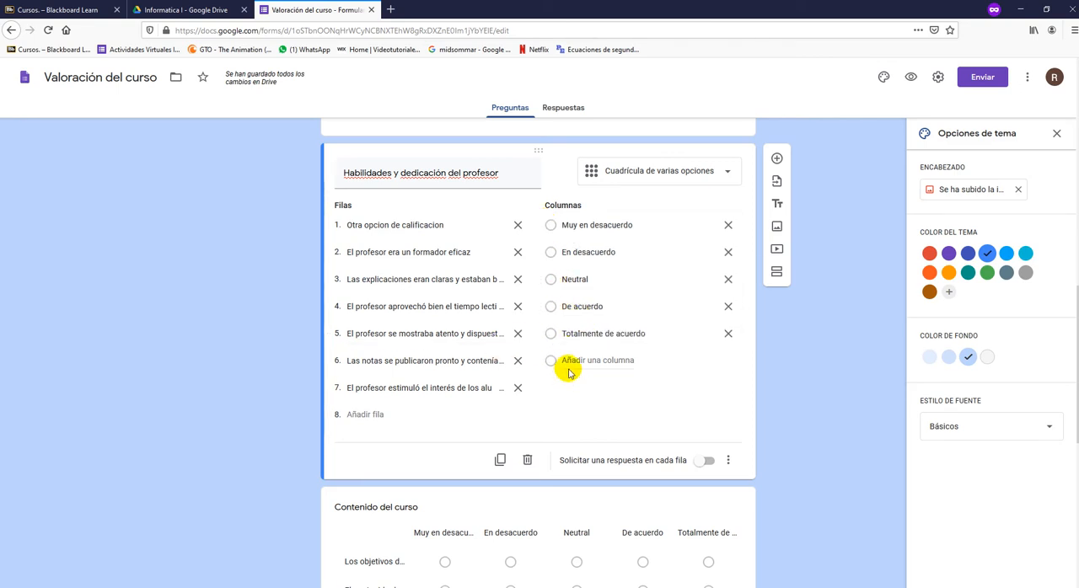
- Delete the Contenido del curso grid question from the form
scroll(780, 421, down, 4)
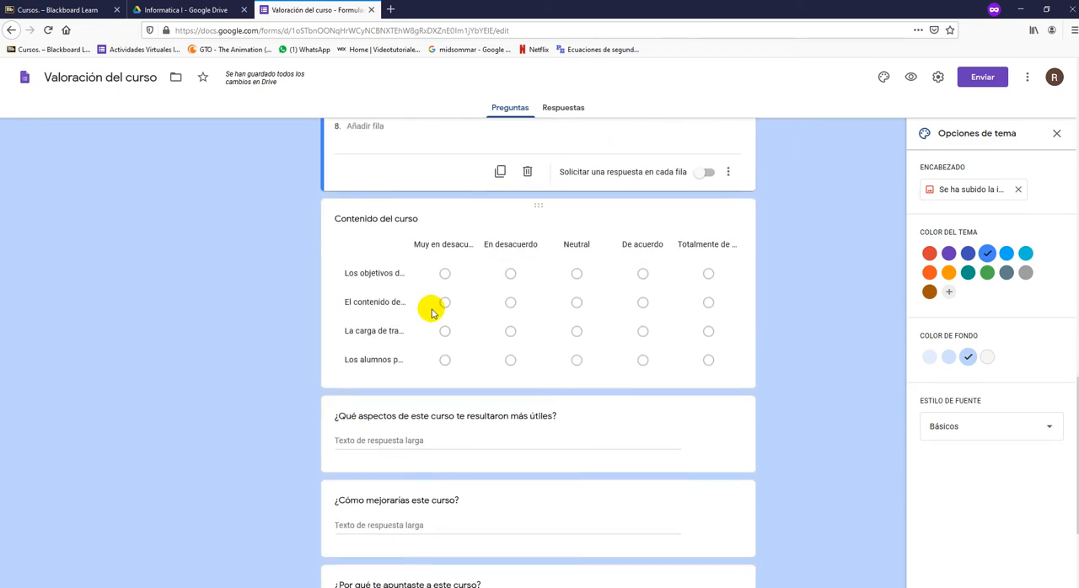
click(662, 206)
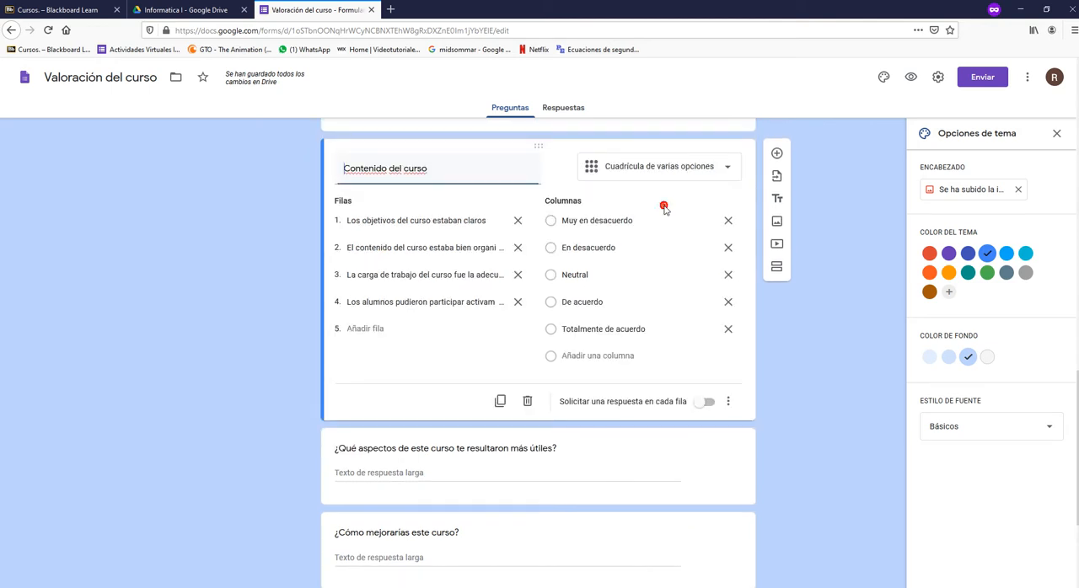
click(527, 402)
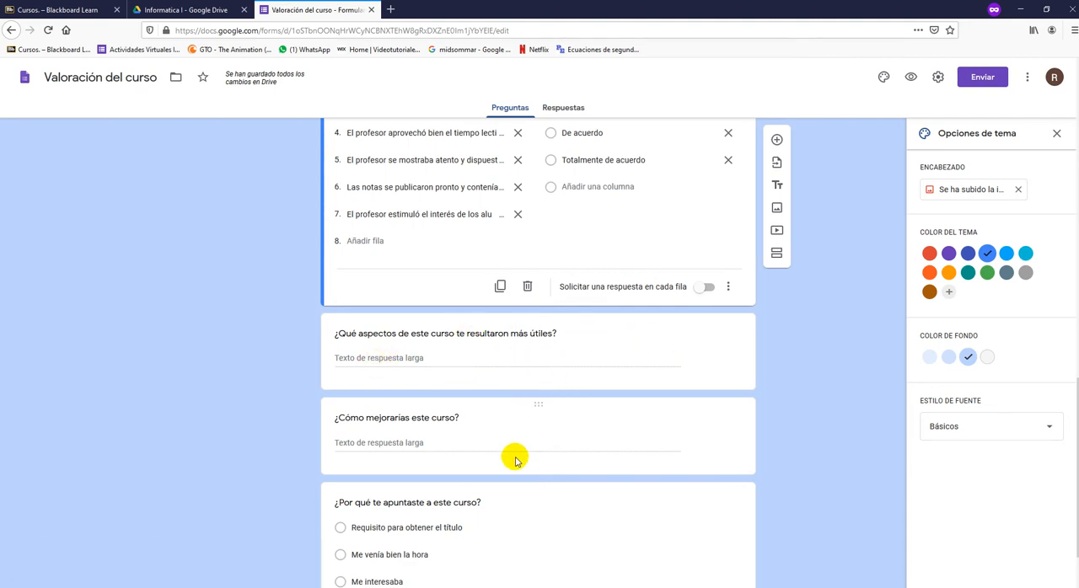
- Delete the questions "¿Cómo mejorarías este curso?" and "¿Por qué te apuntaste a este curso?"
scroll(506, 451, down, 1)
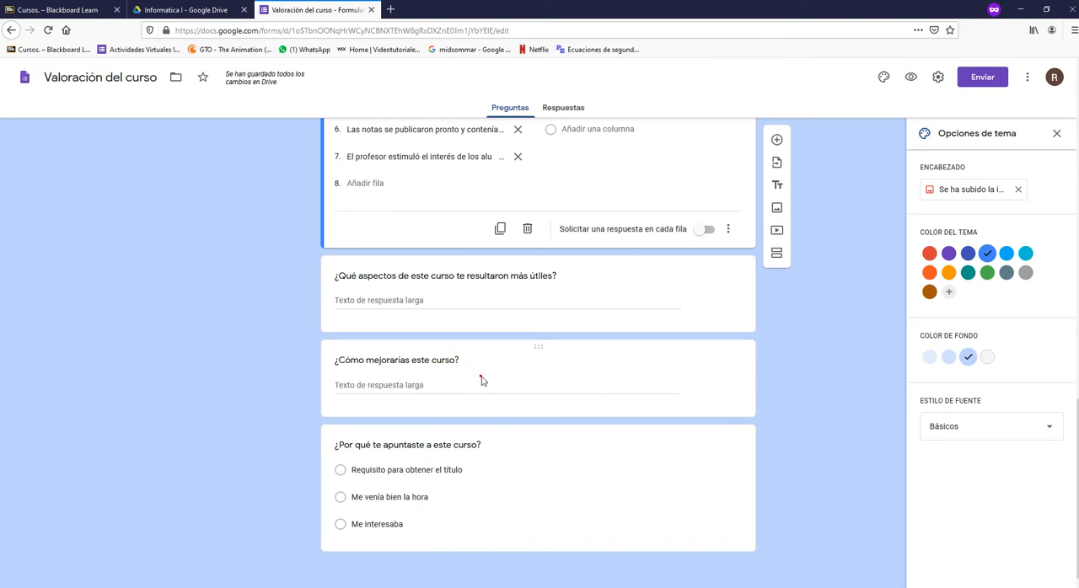
click(482, 378)
click(614, 398)
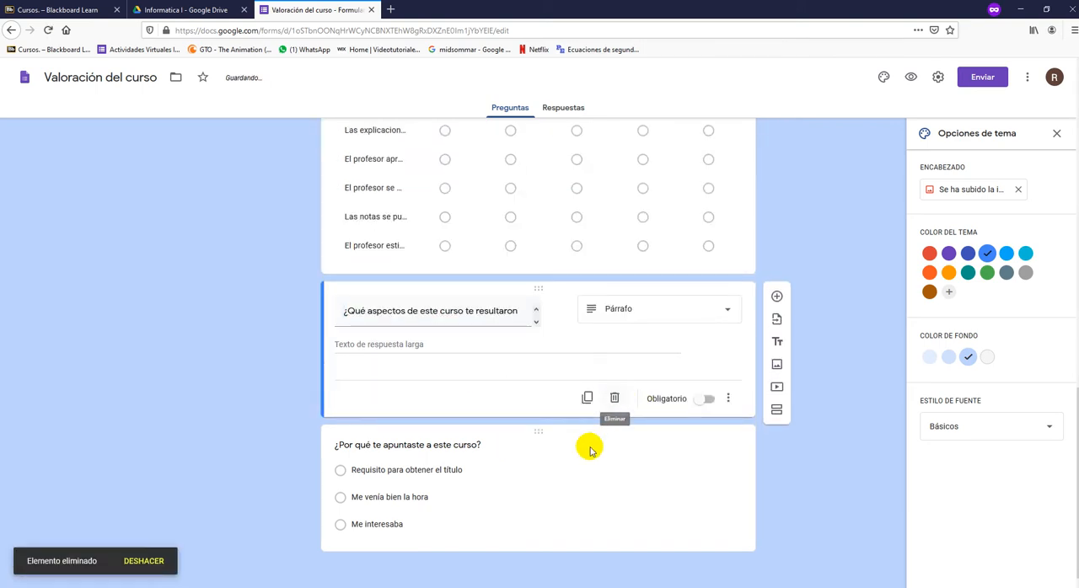
click(555, 464)
click(614, 555)
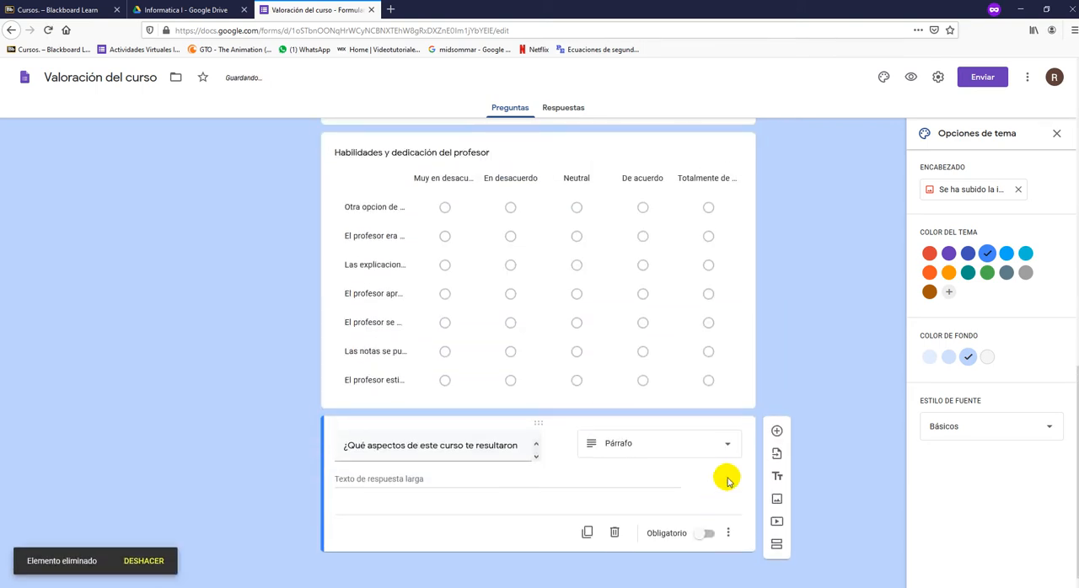
- Add a Subir archivos question at the end of the form, allow uploads to Drive, and title it "Suba un screenshot de su navegador"
click(777, 432)
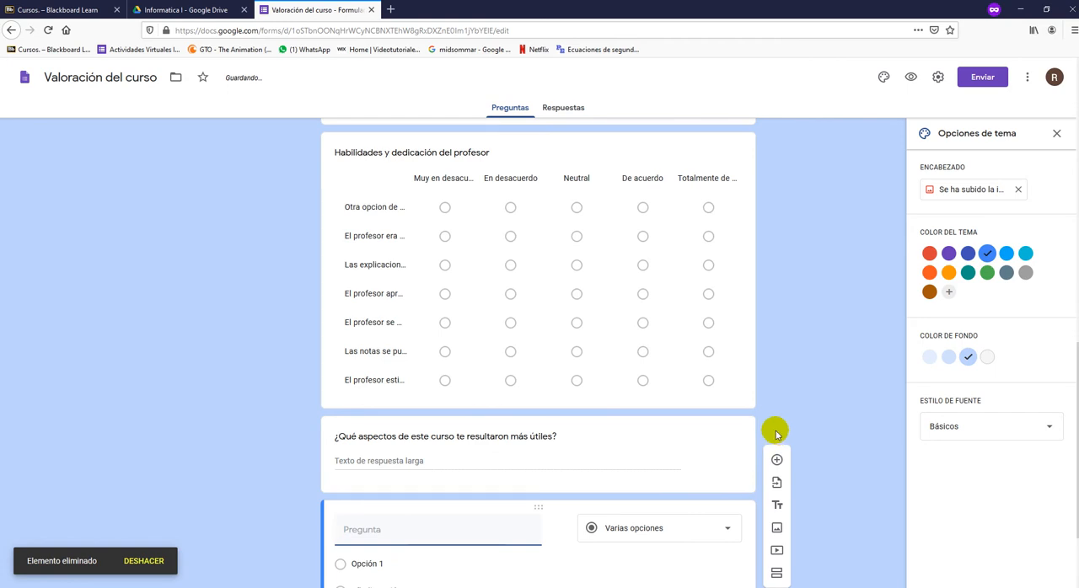
click(629, 481)
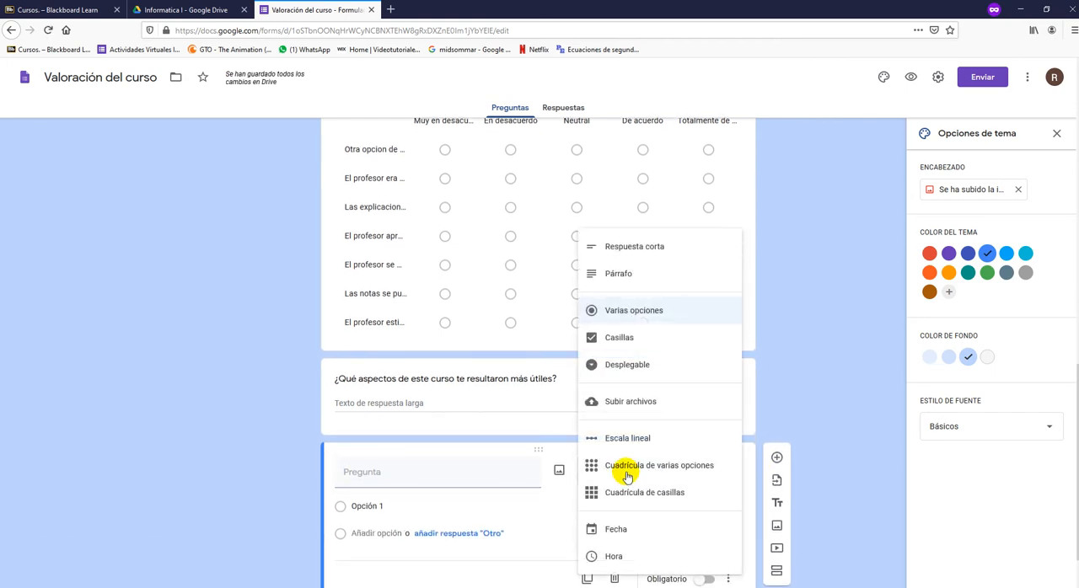
click(624, 402)
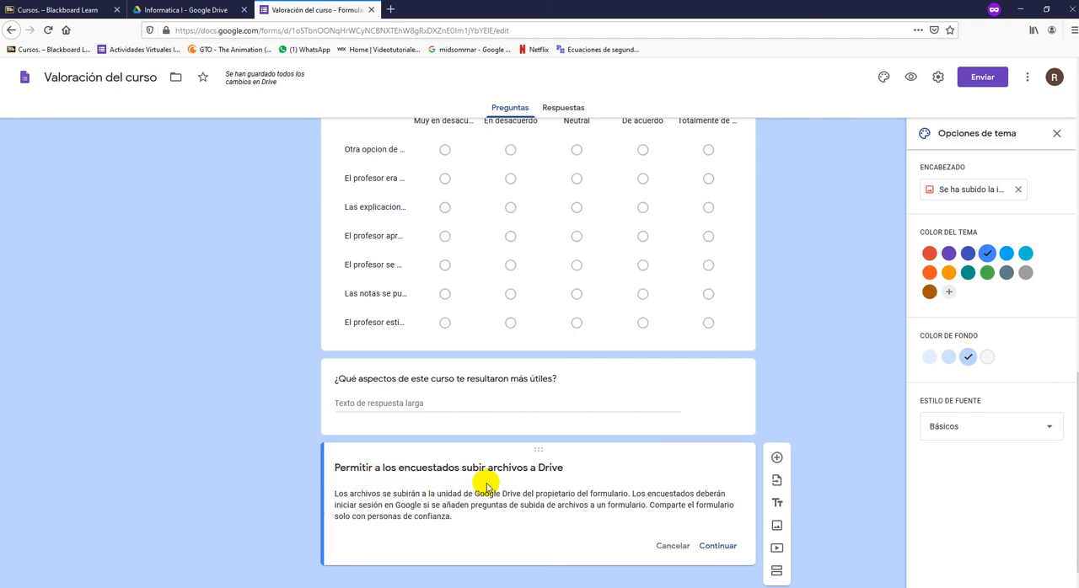
click(727, 556)
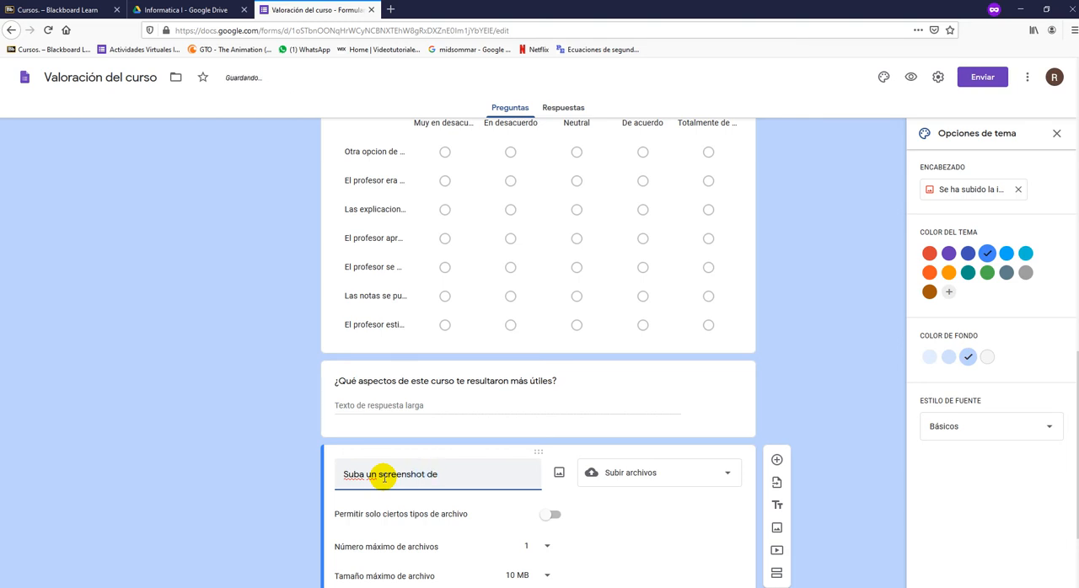
text(su navegador)
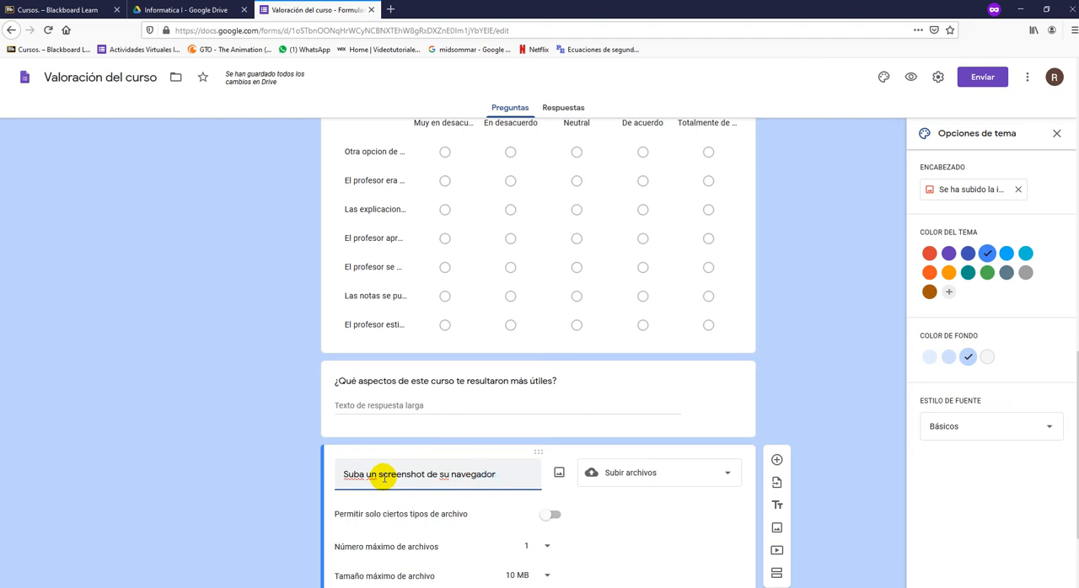
click(263, 384)
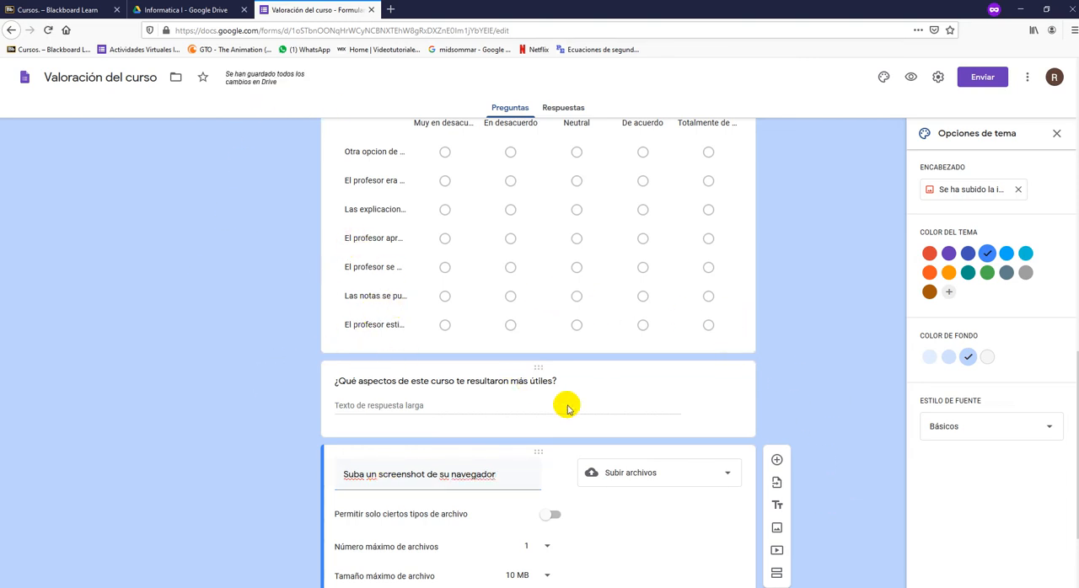
- Restrict the screenshot upload question to certain file types, allowing only PDF
scroll(585, 403, down, 2)
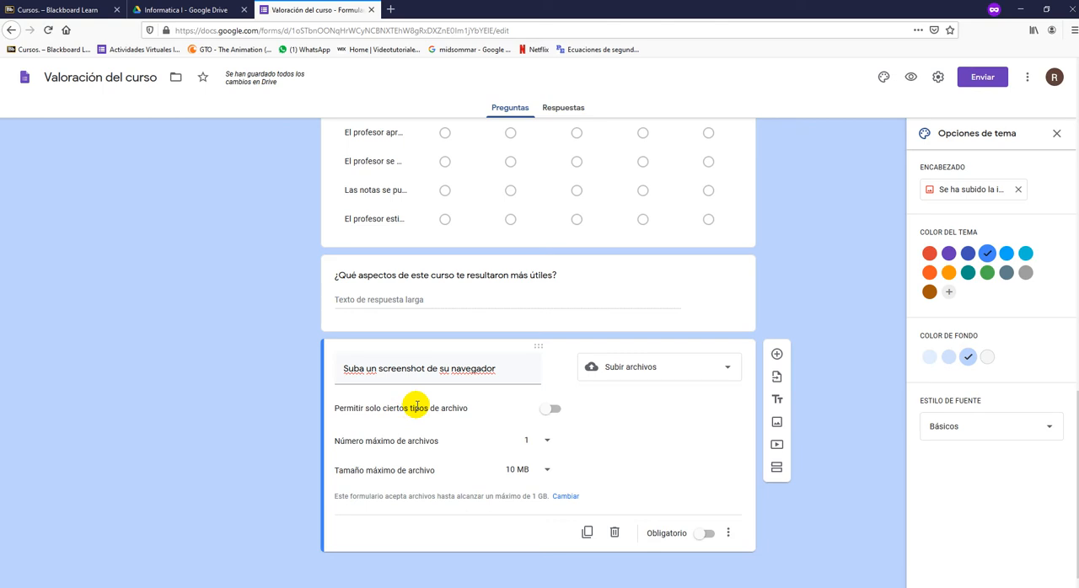
click(555, 411)
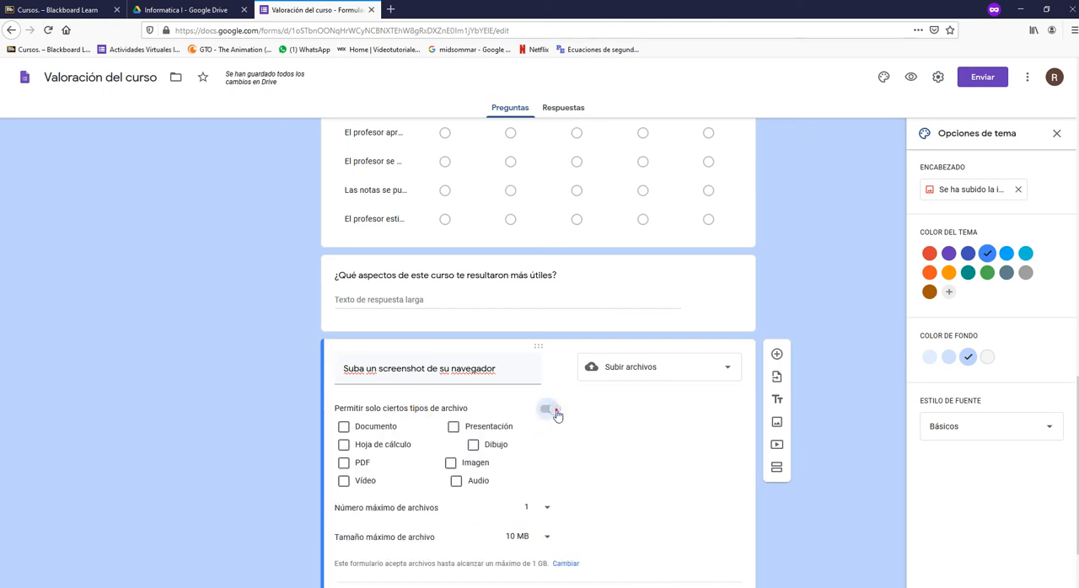
click(344, 428)
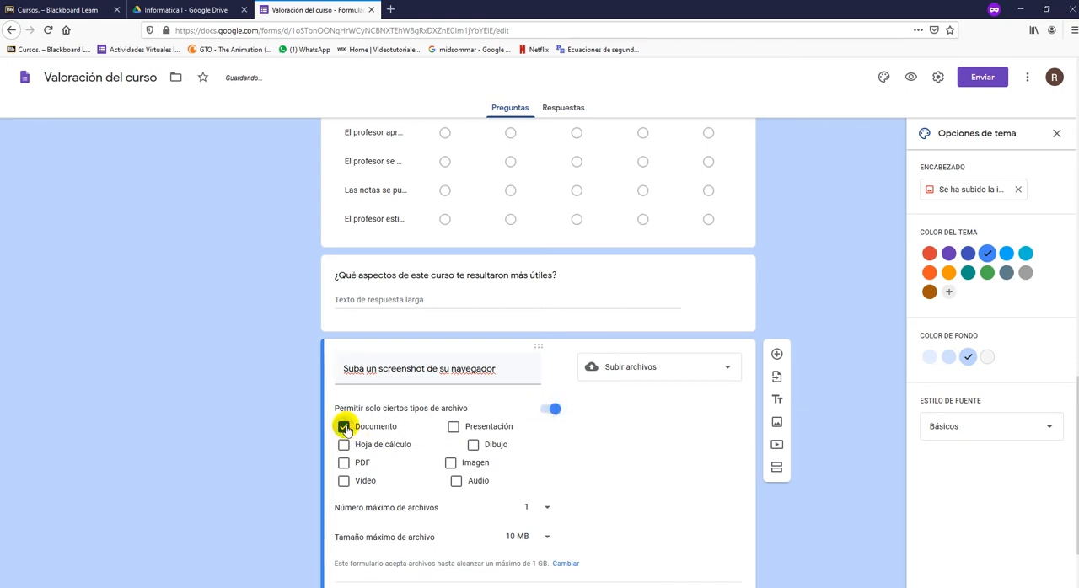
click(454, 427)
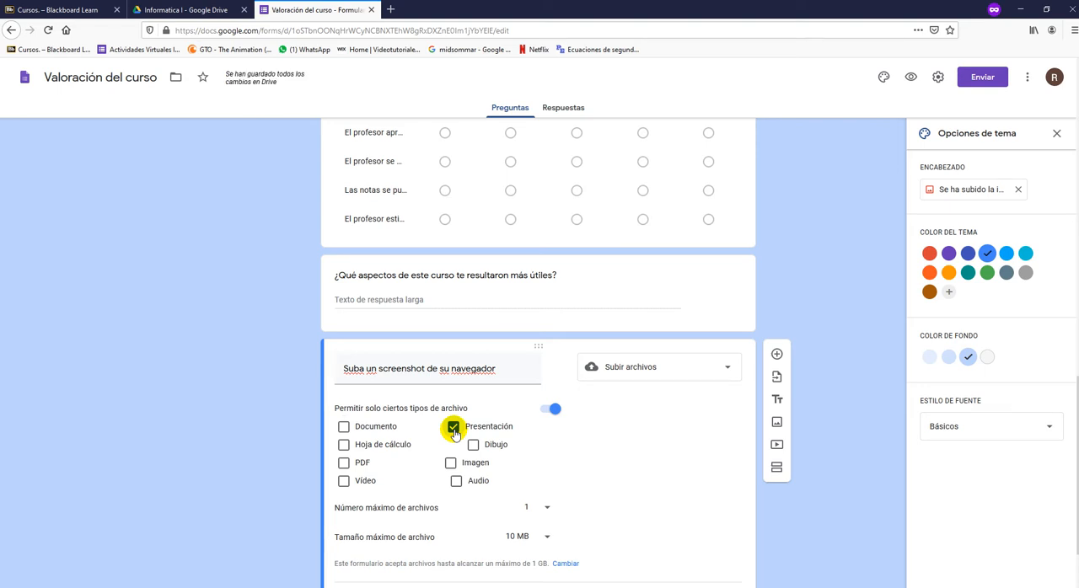
click(454, 428)
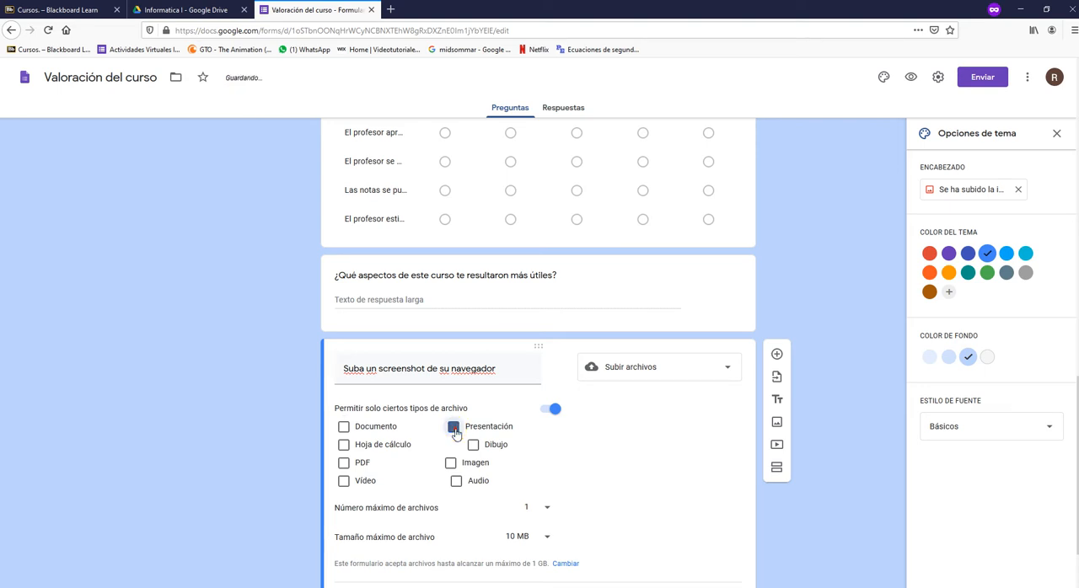
click(344, 463)
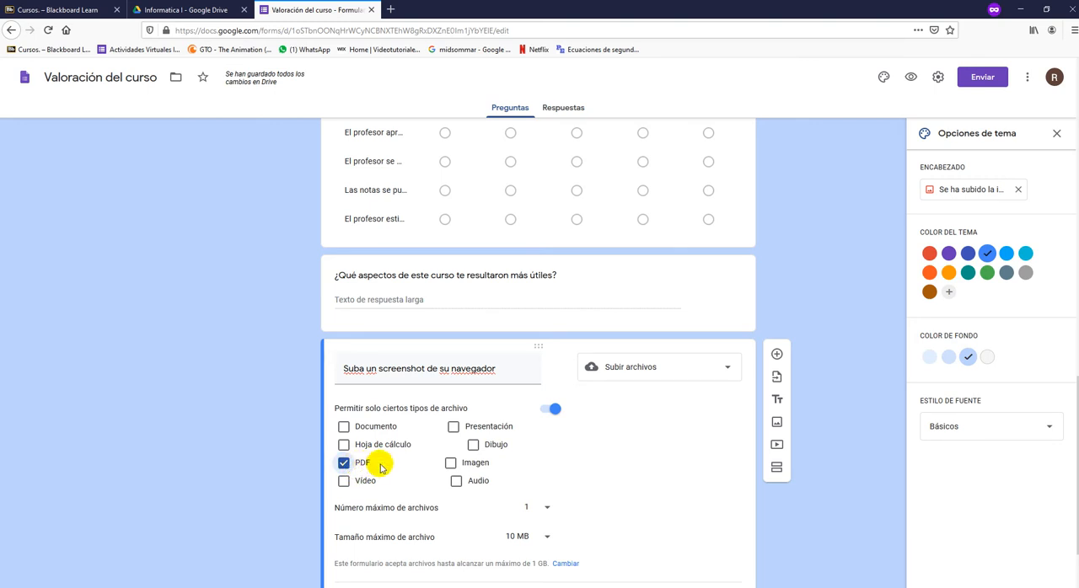
- Switch to the Informatica I folder in Google Drive to check the form's upload folder, and return to the form editor
scroll(367, 386, down, 1)
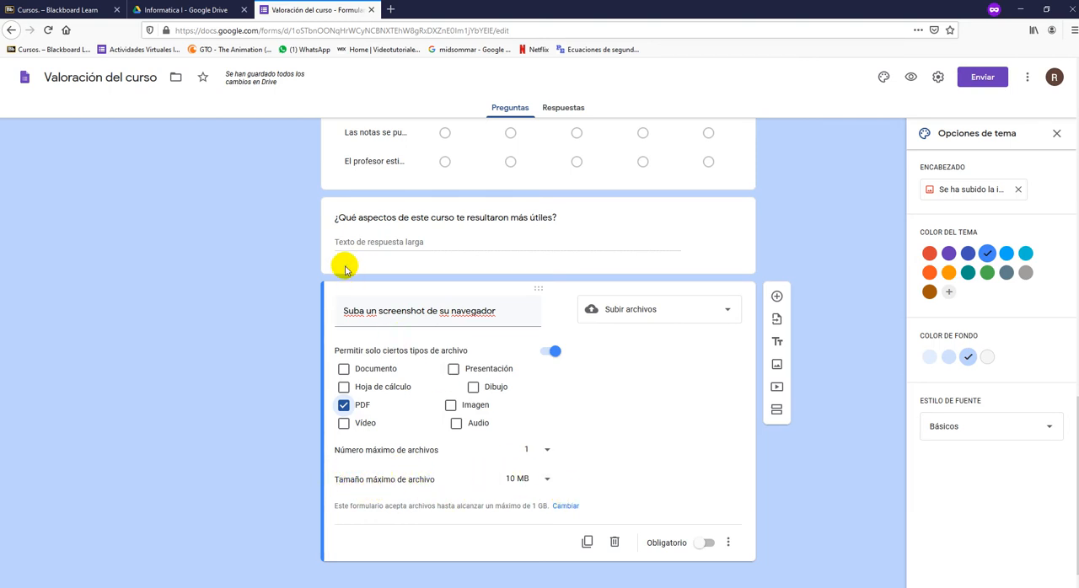
click(208, 7)
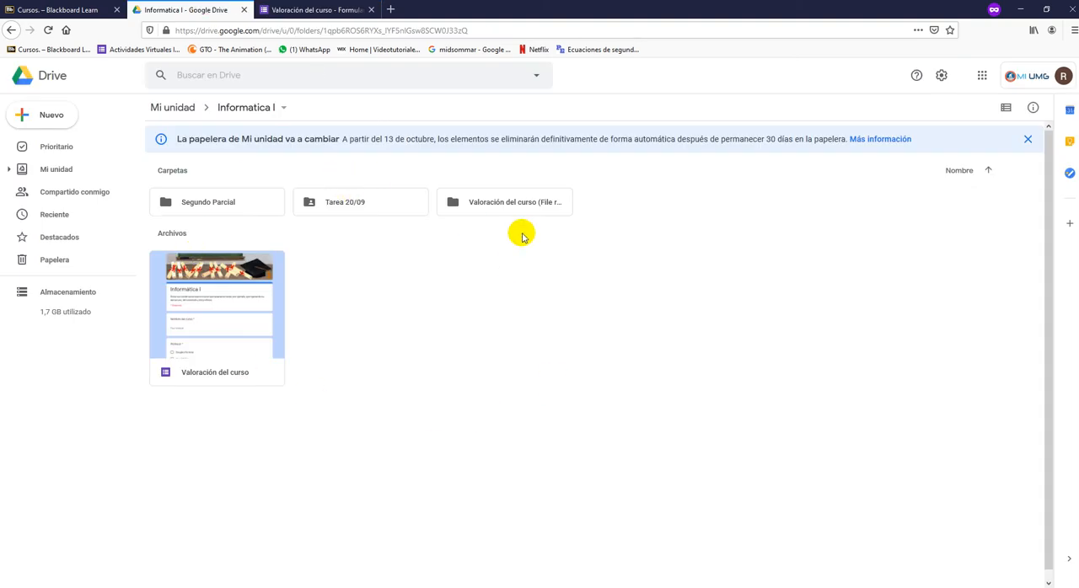
click(300, 9)
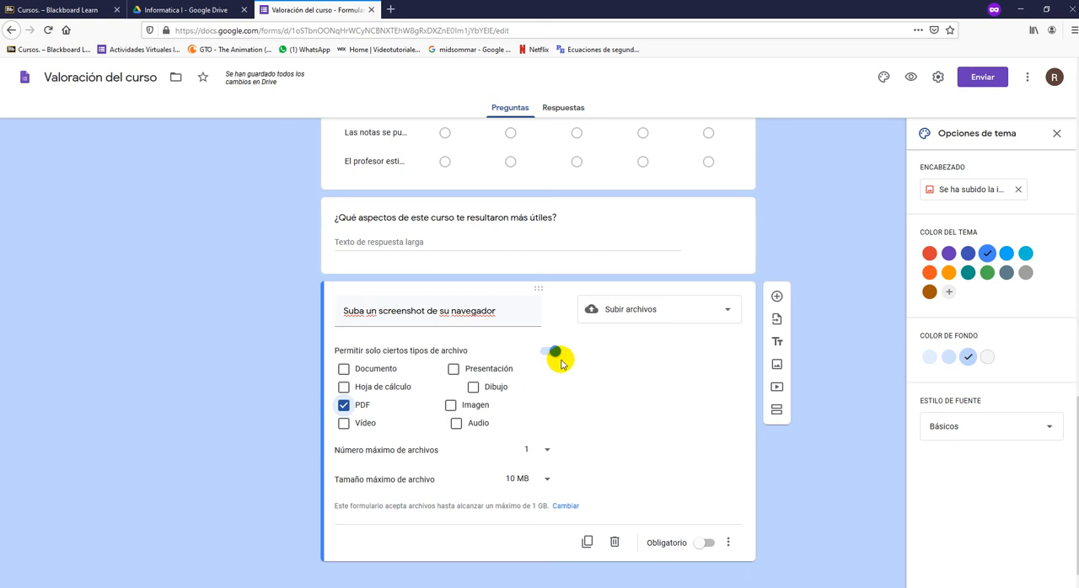
- Set the screenshot question's maximum file size to 1 GB and check the Informatica I folder in Google Drive, returning to the form editor
click(545, 479)
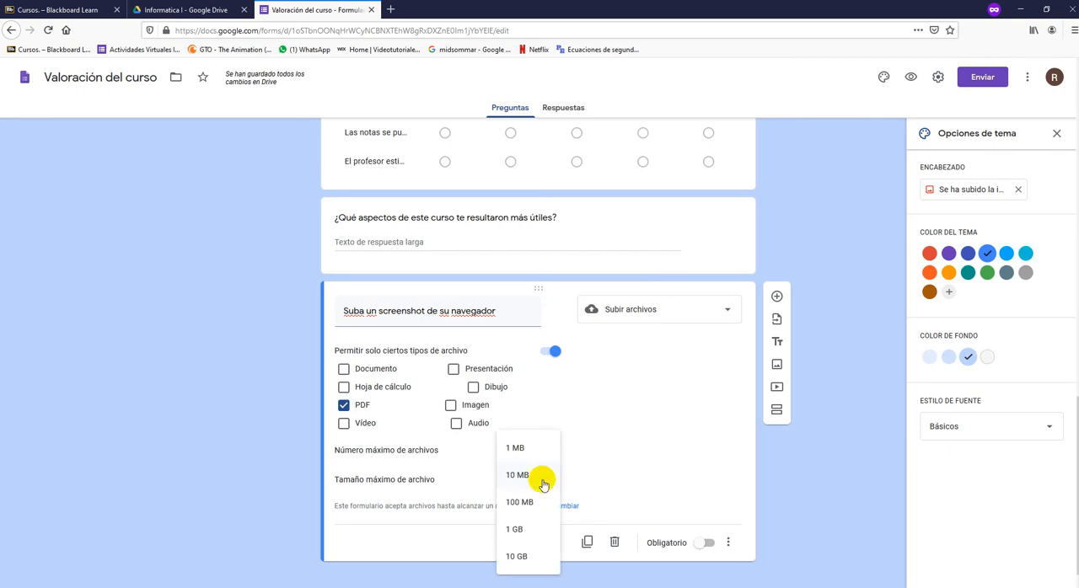
click(523, 532)
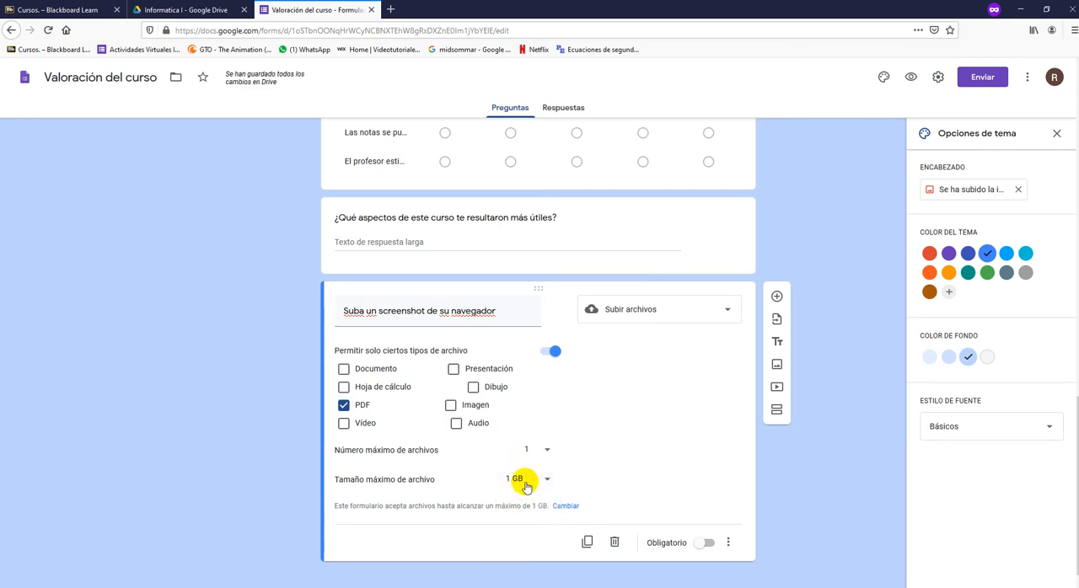
click(186, 9)
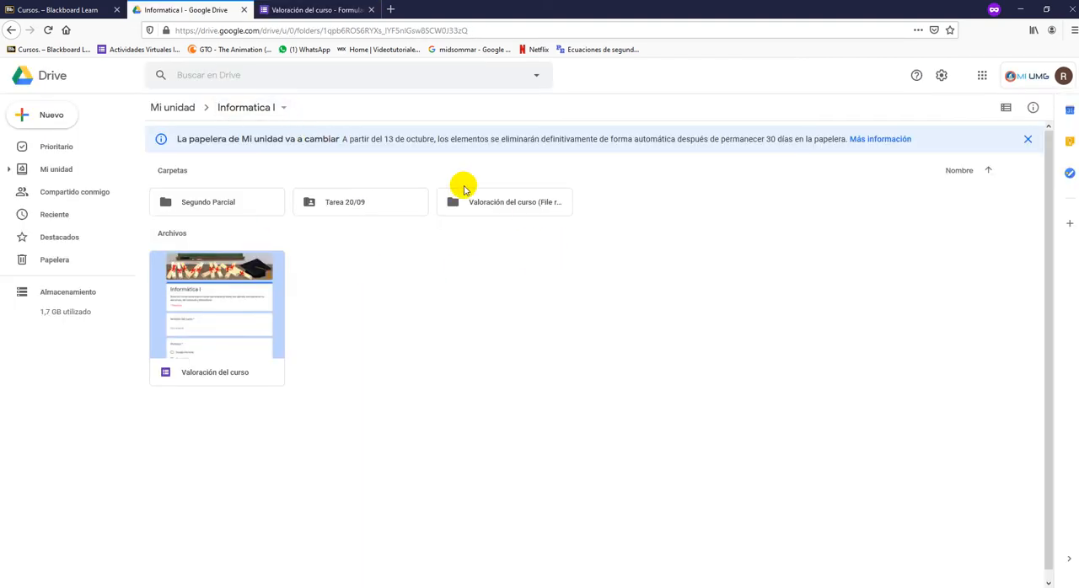
click(304, 10)
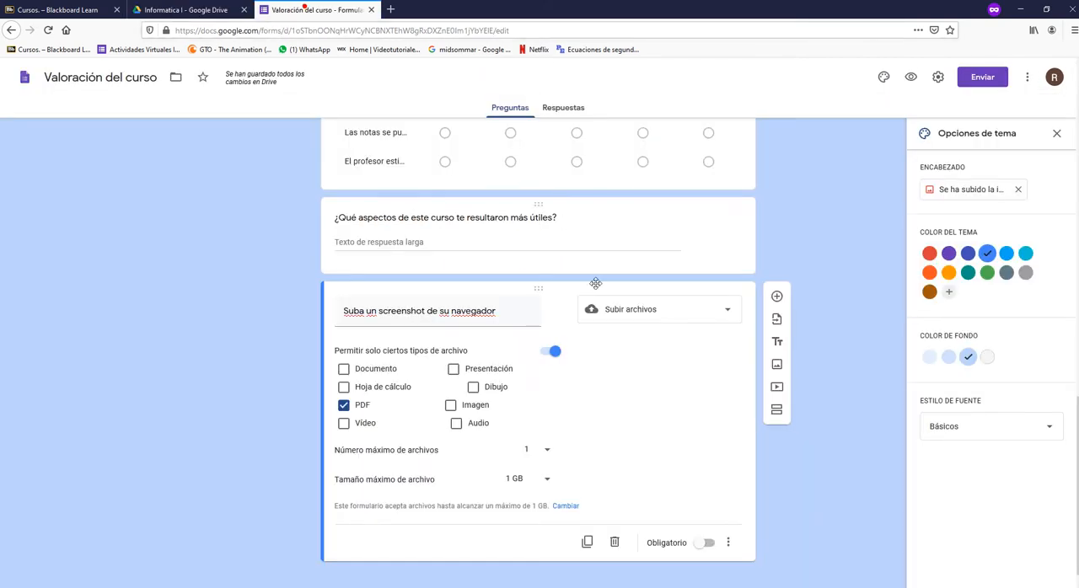
- Set the screenshot upload question's maximum file size to 1 MB
click(524, 480)
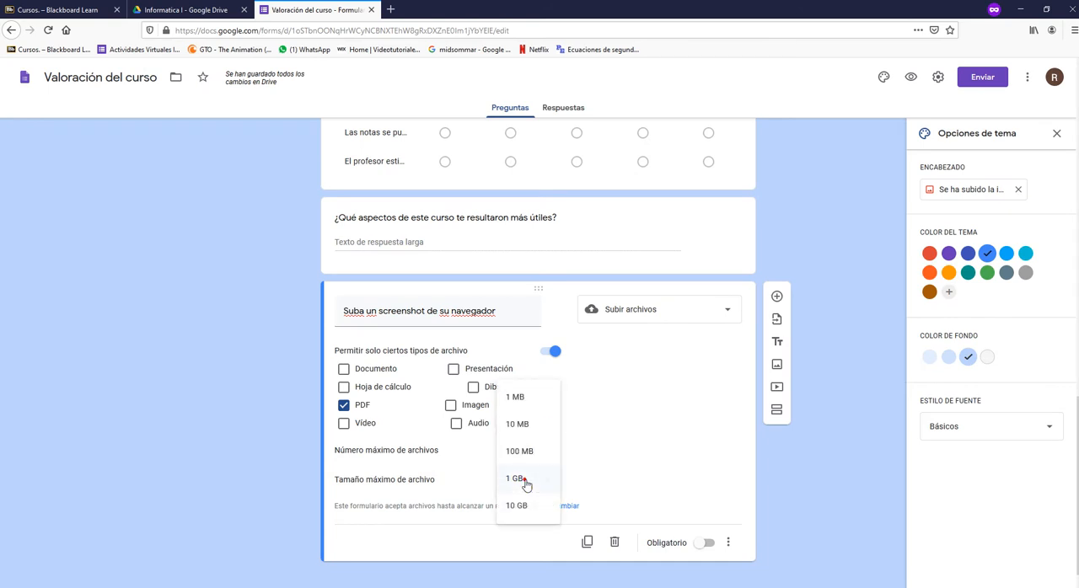
click(517, 390)
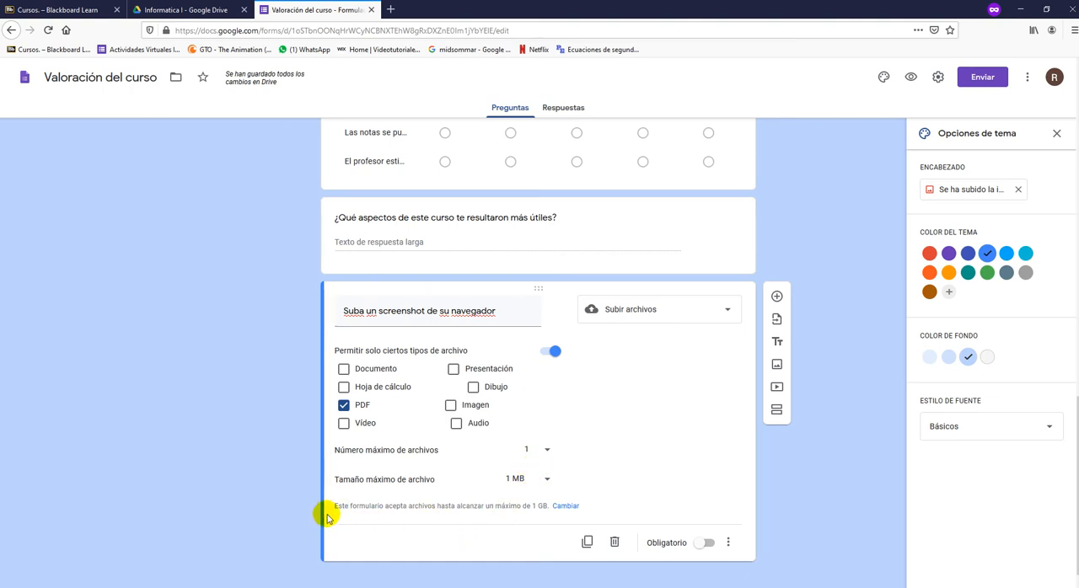
- Open the form's total upload limit setting and examine the size choices for all uploaded files
drag(338, 506, 543, 504)
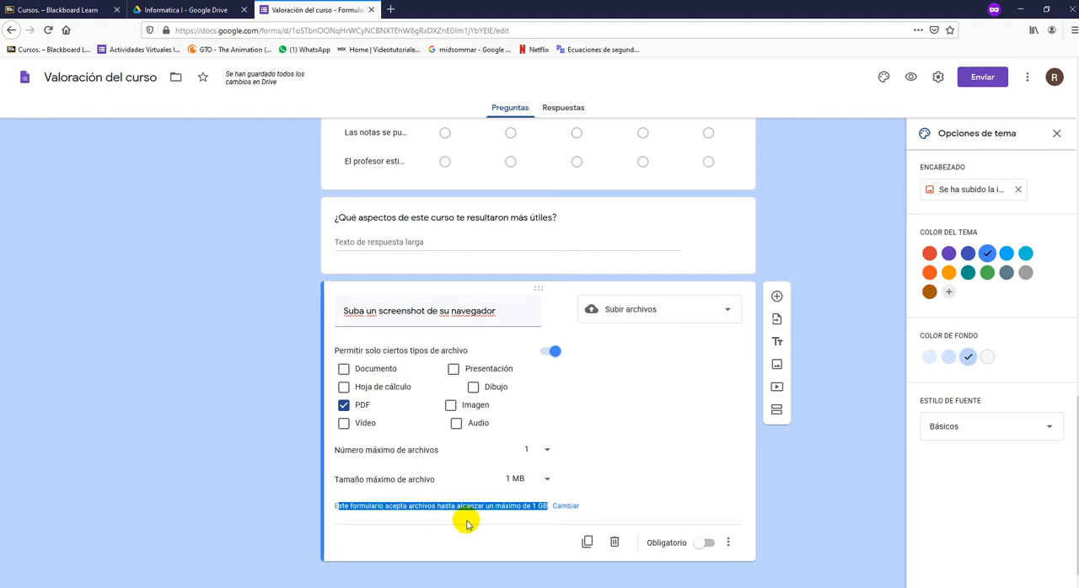
click(569, 508)
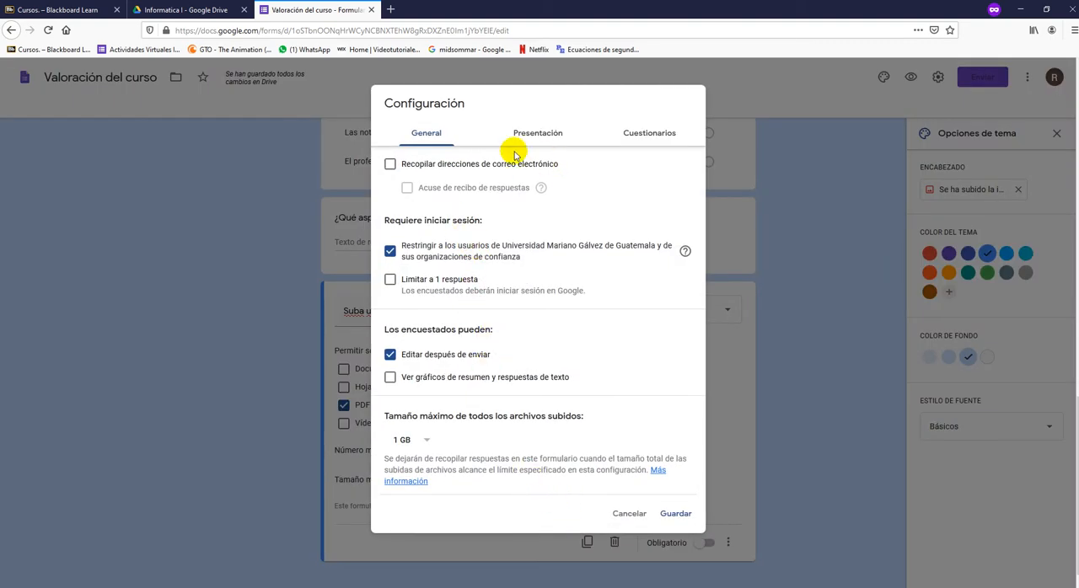
click(426, 440)
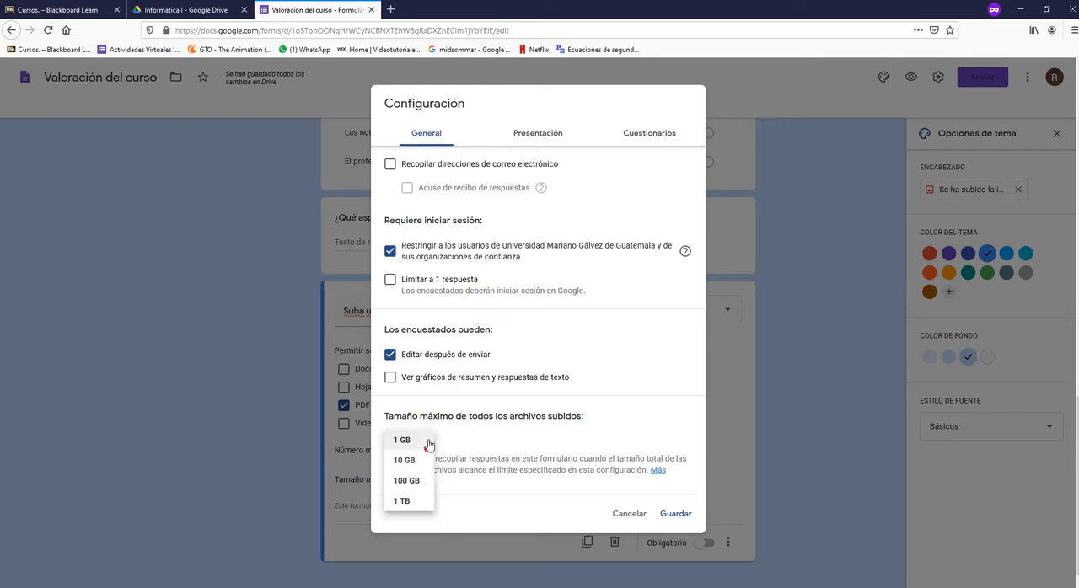
click(428, 441)
click(427, 441)
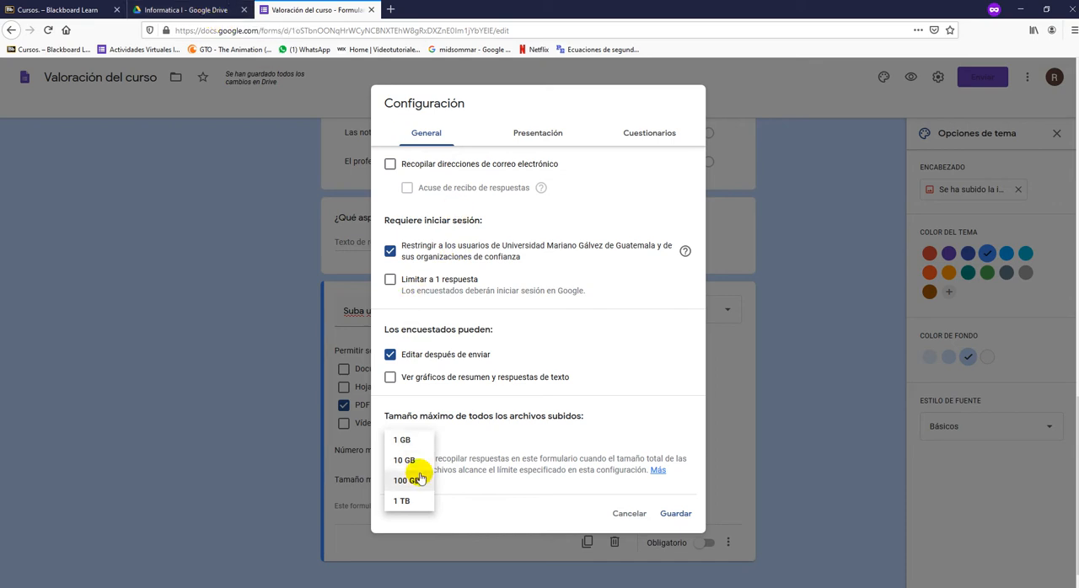
- Limit the form to 1 response, collect e-mail addresses, disallow editing after submission, let respondents see summary charts, and save the settings
click(547, 288)
click(547, 288)
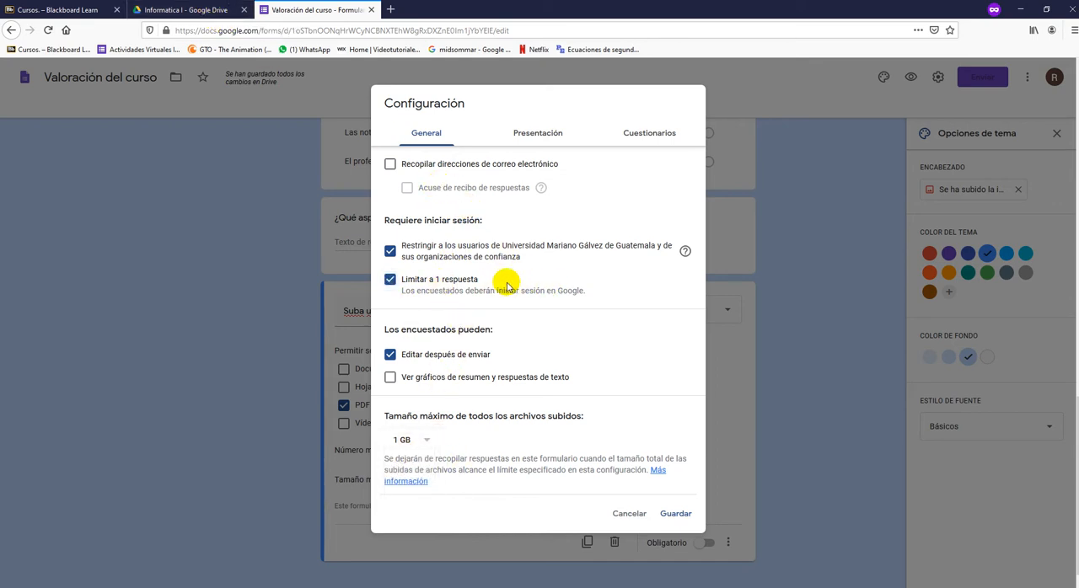
click(442, 170)
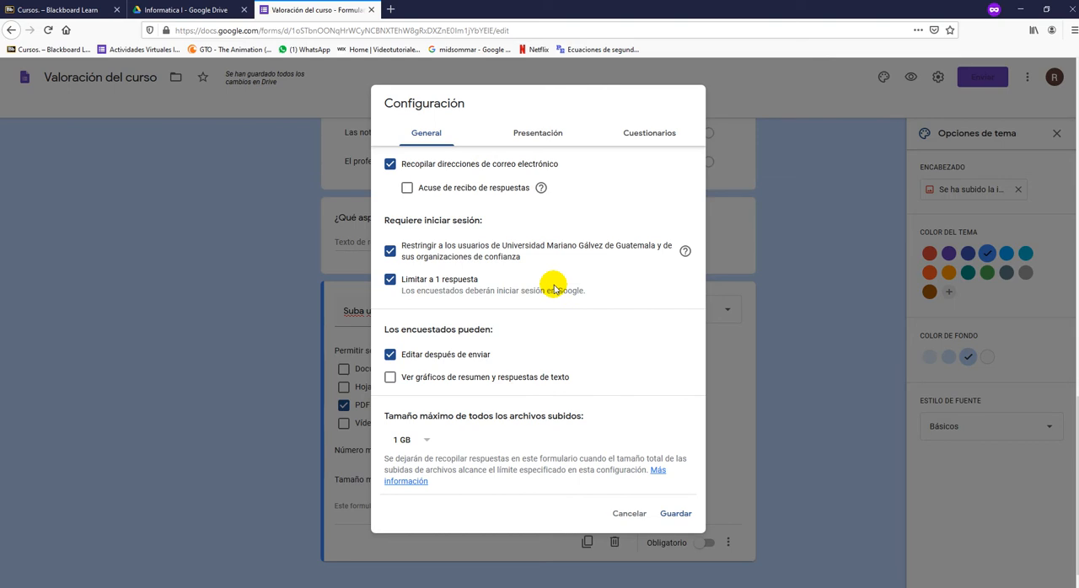
click(392, 360)
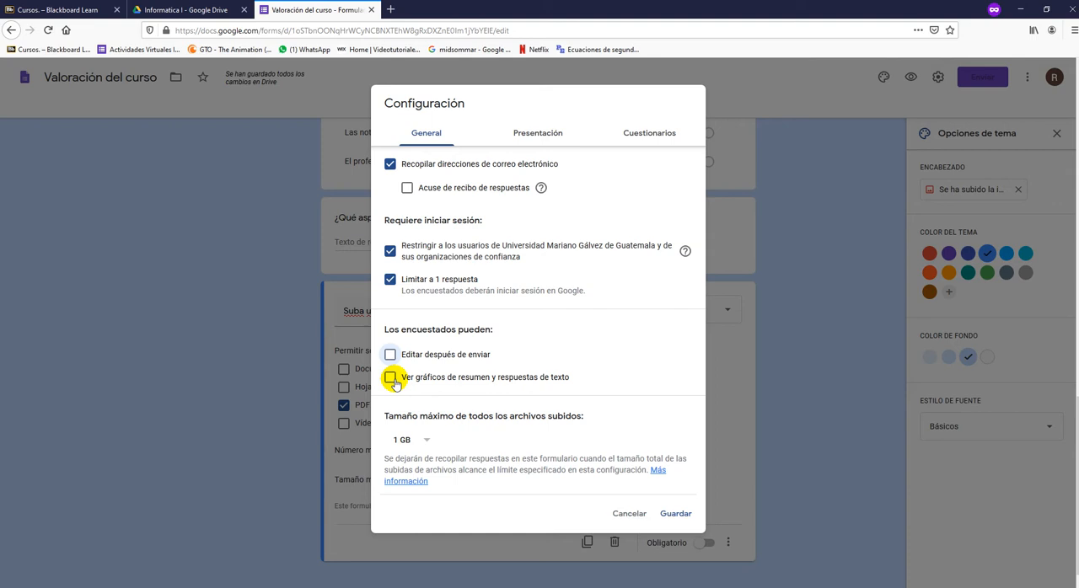
click(391, 378)
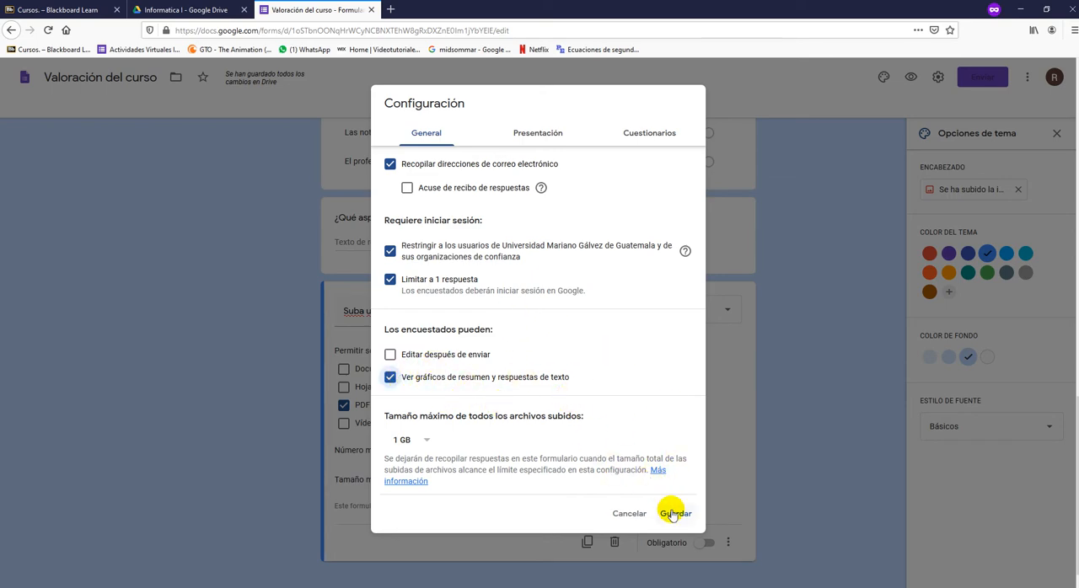
click(673, 514)
- Remove the current header image from the form's theme
scroll(651, 427, up, 20)
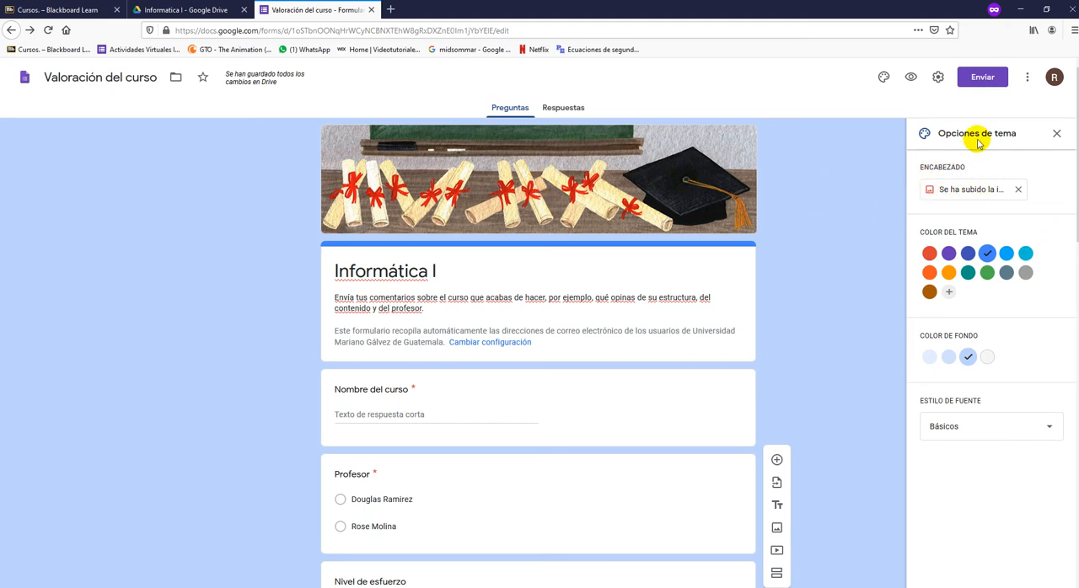
click(883, 79)
click(883, 79)
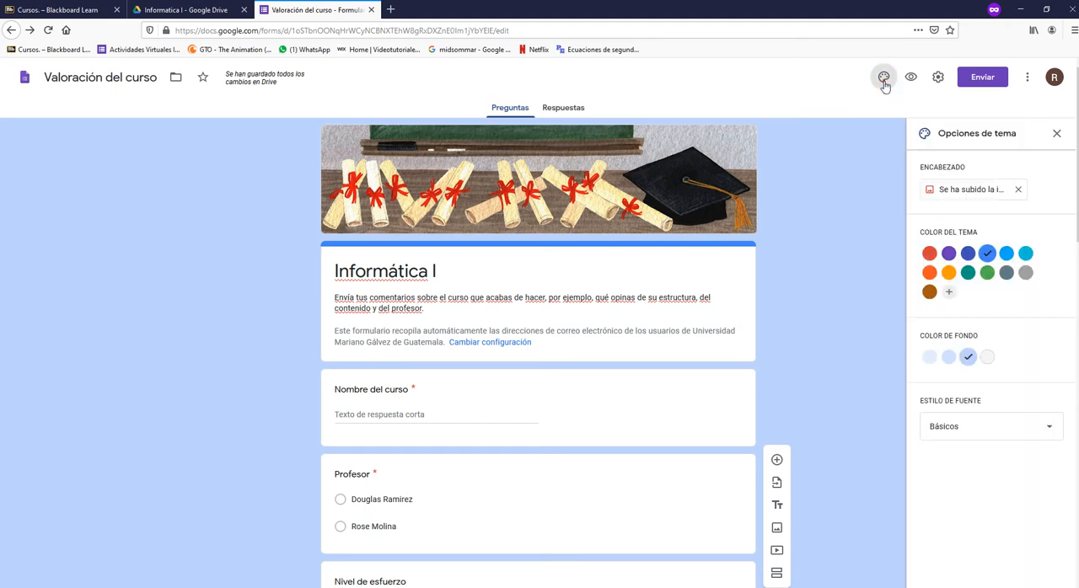
click(1020, 190)
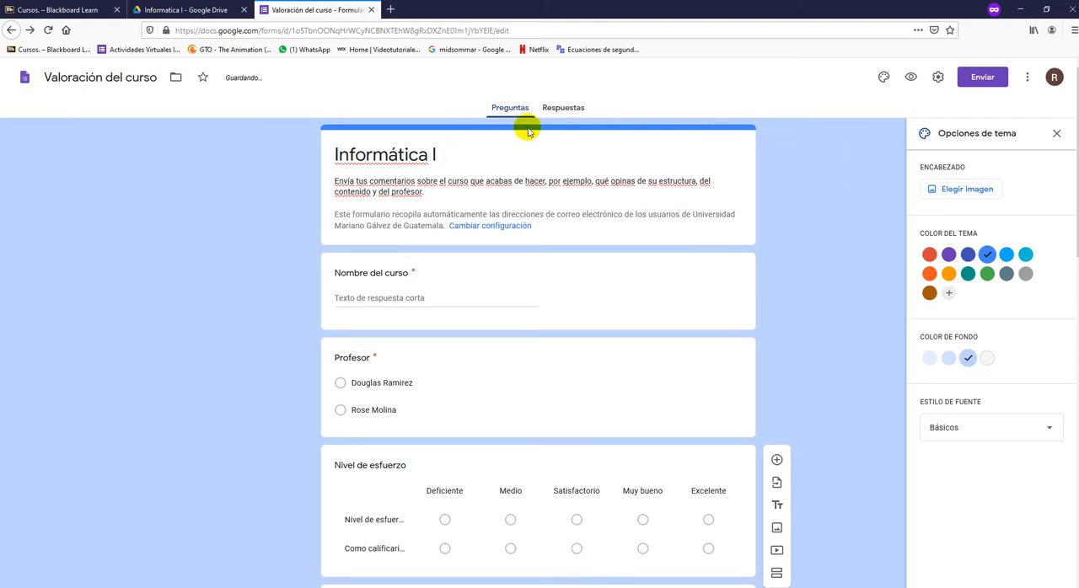
- Open the header image selection and examine the theme categories and the option for uploading an own image
click(977, 192)
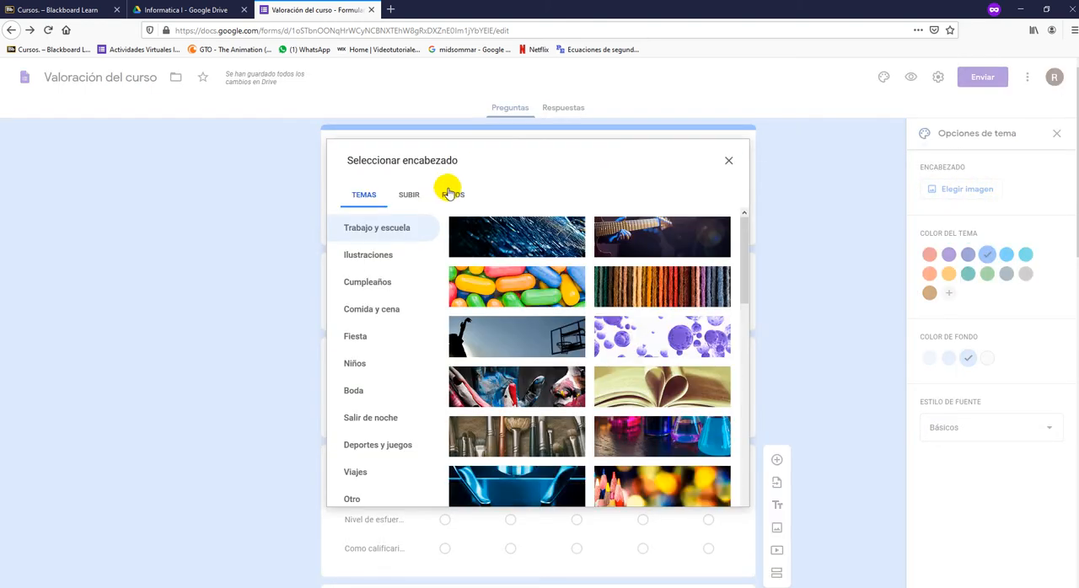
scroll(401, 354, down, 1)
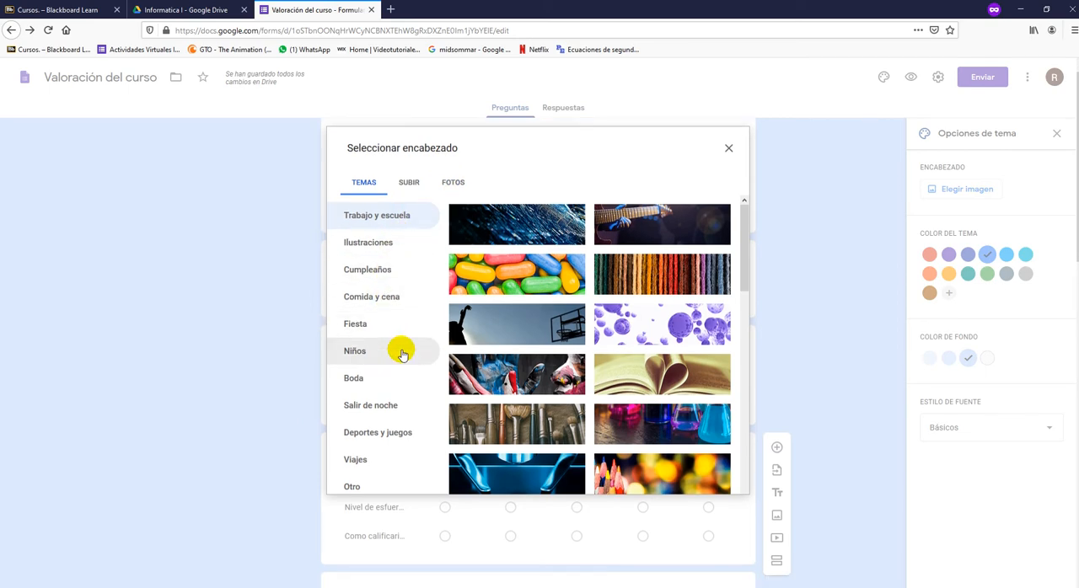
scroll(402, 354, down, 2)
scroll(400, 344, up, 3)
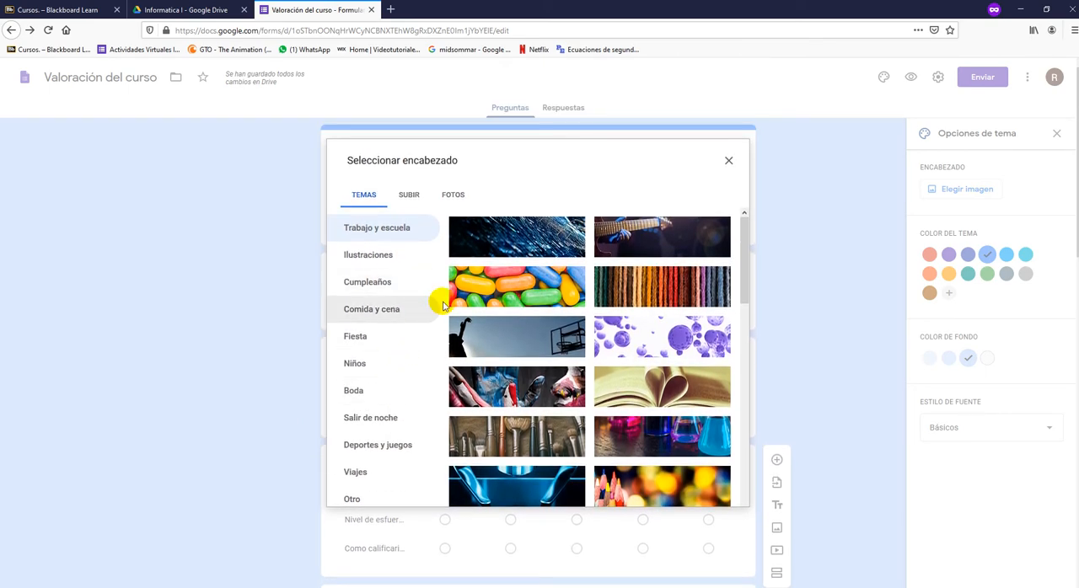
click(409, 194)
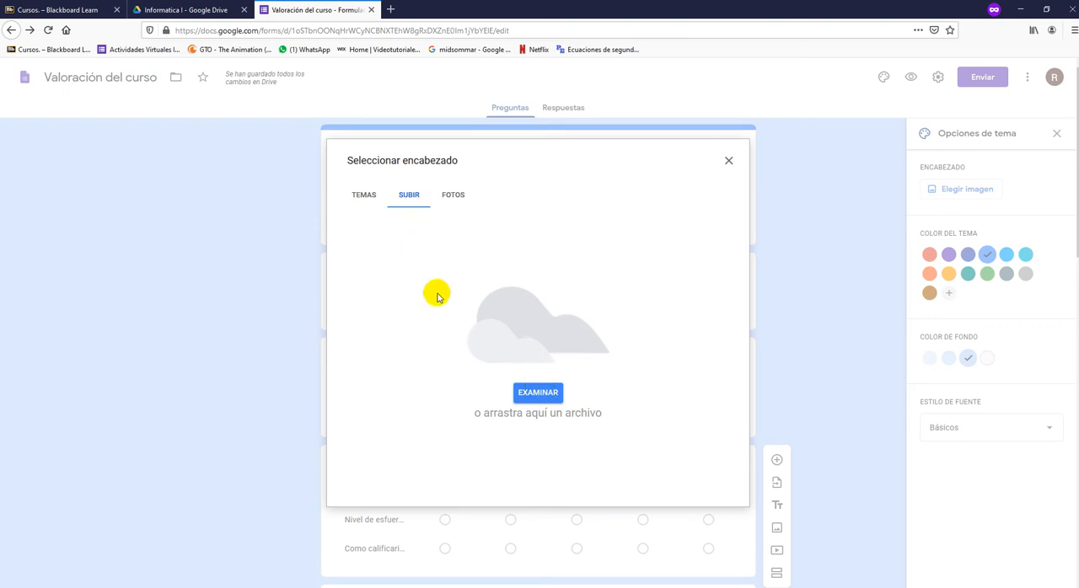
click(359, 195)
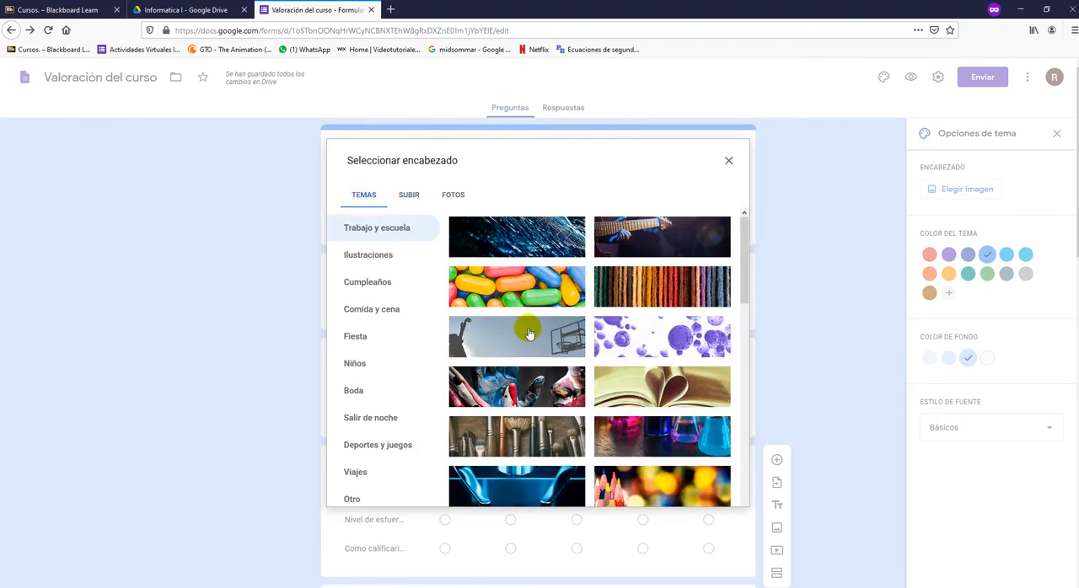
- Insert the multicolored geometric polygon image from the Otro theme category as the form's header
scroll(527, 332, down, 2)
scroll(529, 334, down, 4)
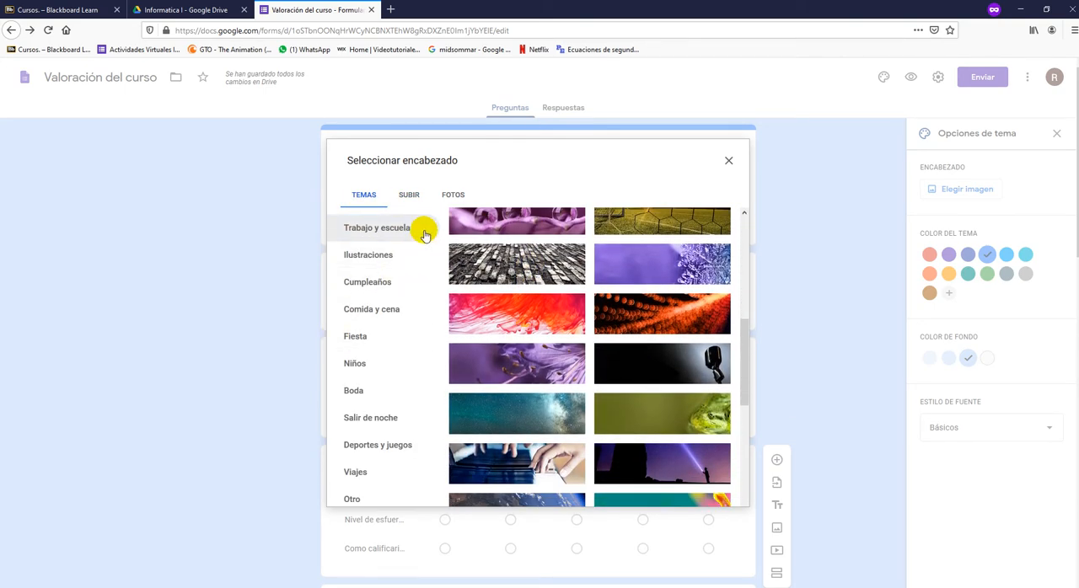
scroll(390, 345, down, 2)
scroll(390, 345, down, 1)
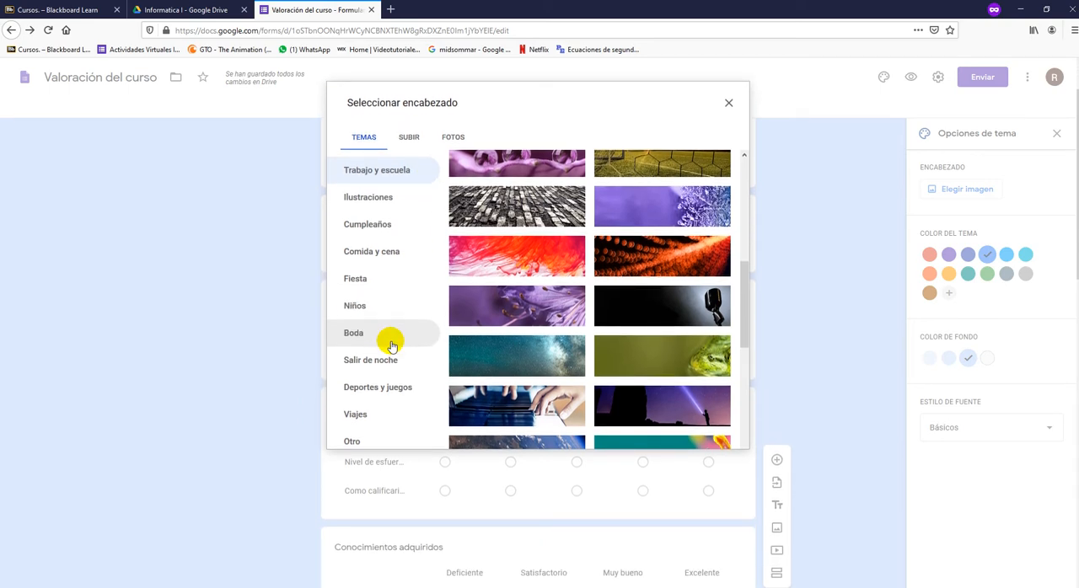
click(369, 437)
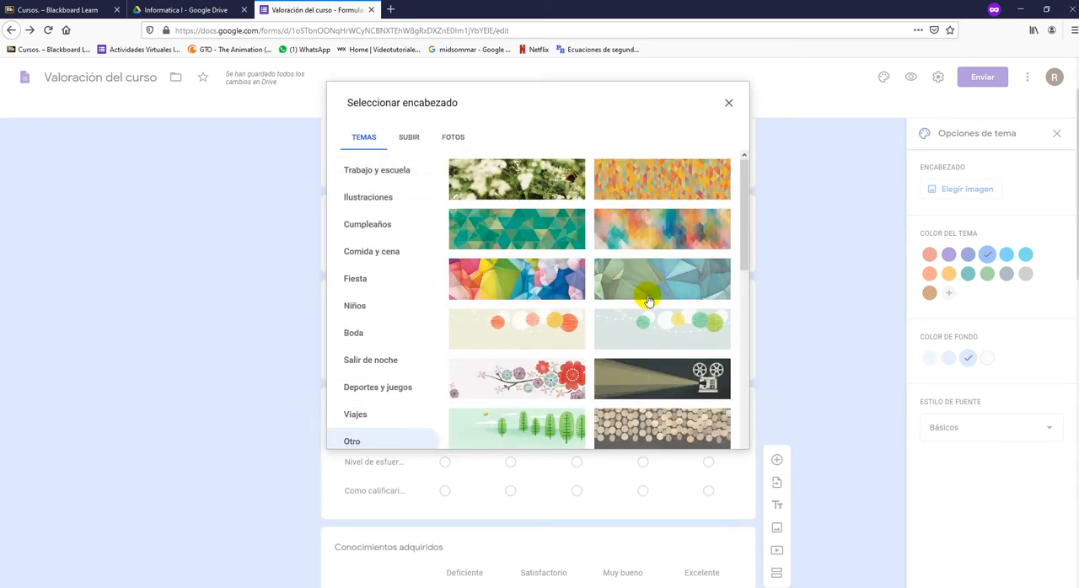
click(547, 275)
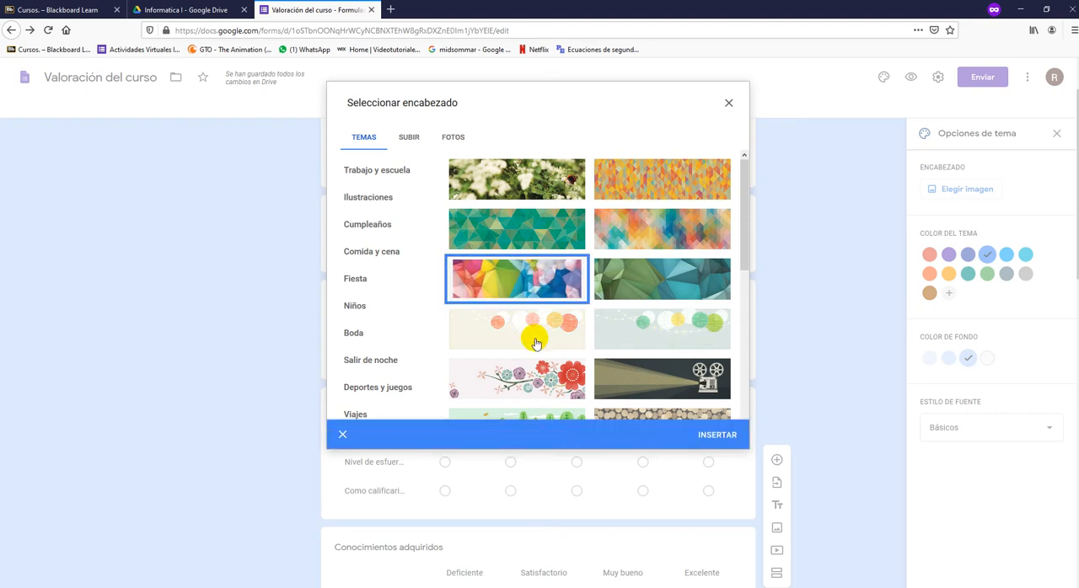
click(712, 435)
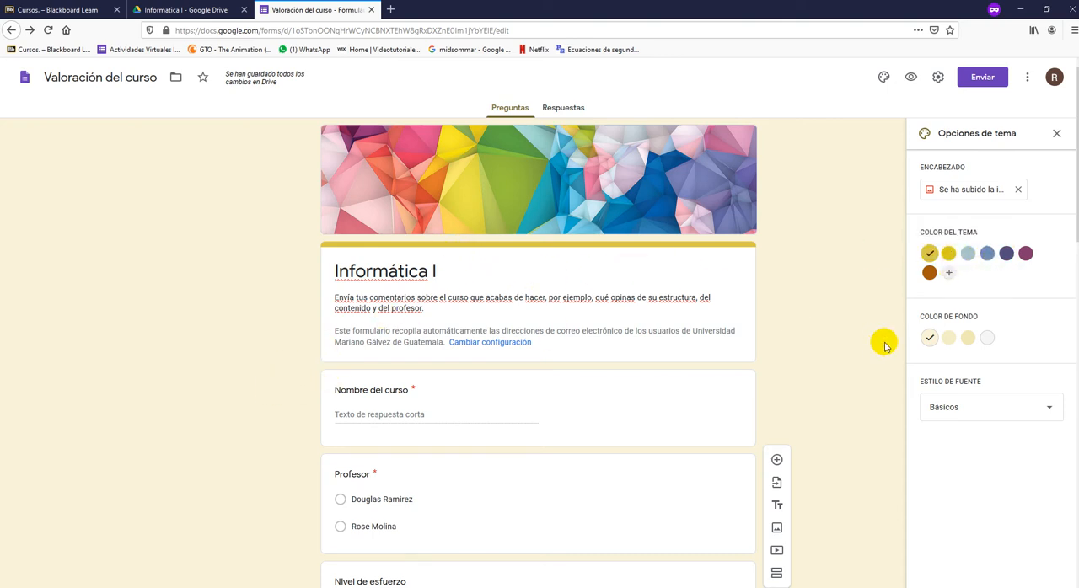
- Add a Fecha question titled "Cuando su cumpleaños" at the end of the form and make it required
scroll(686, 270, down, 5)
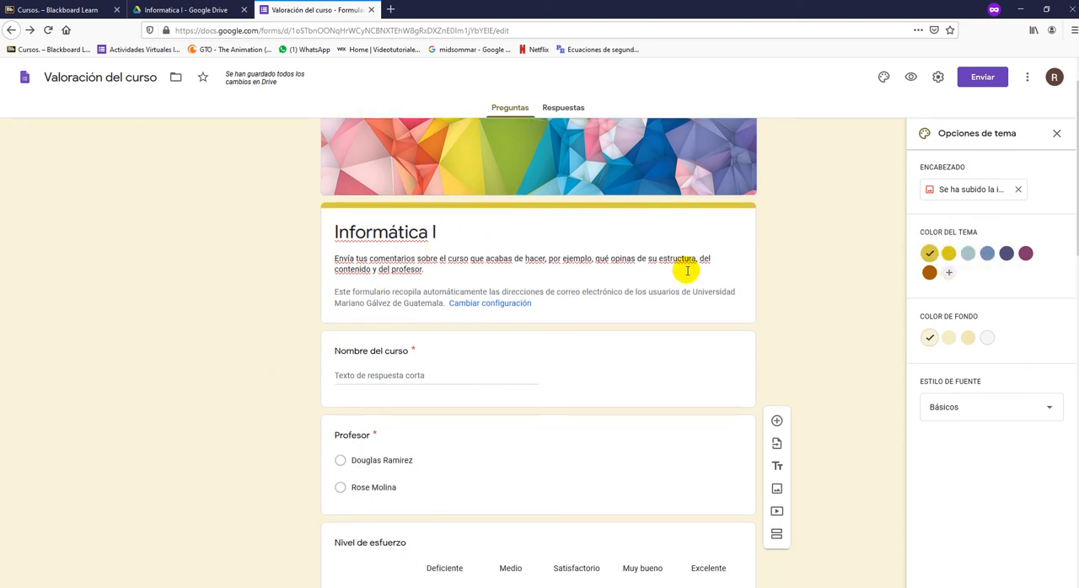
scroll(686, 274, down, 6)
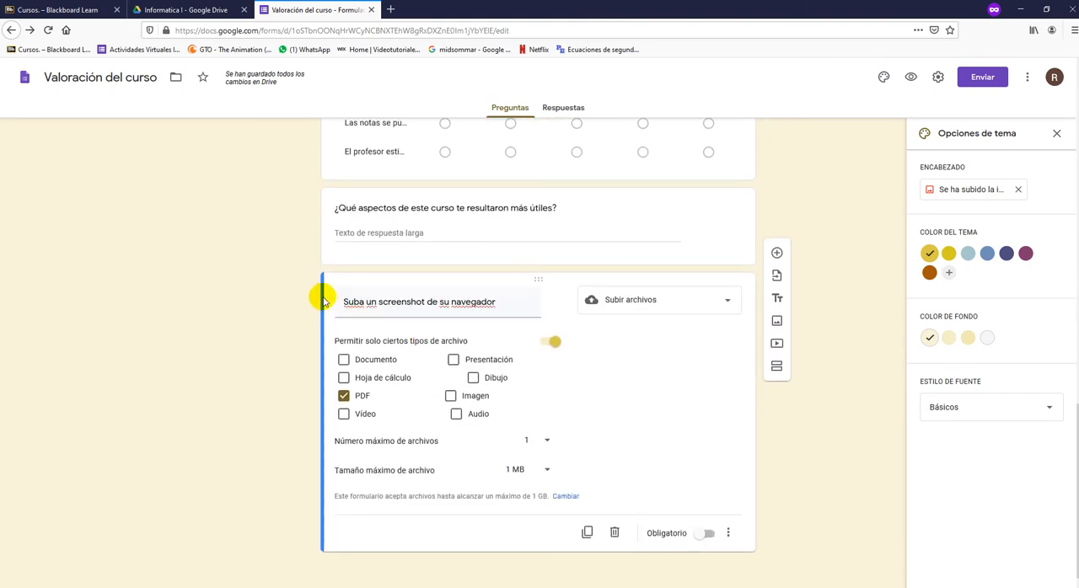
click(777, 254)
click(628, 433)
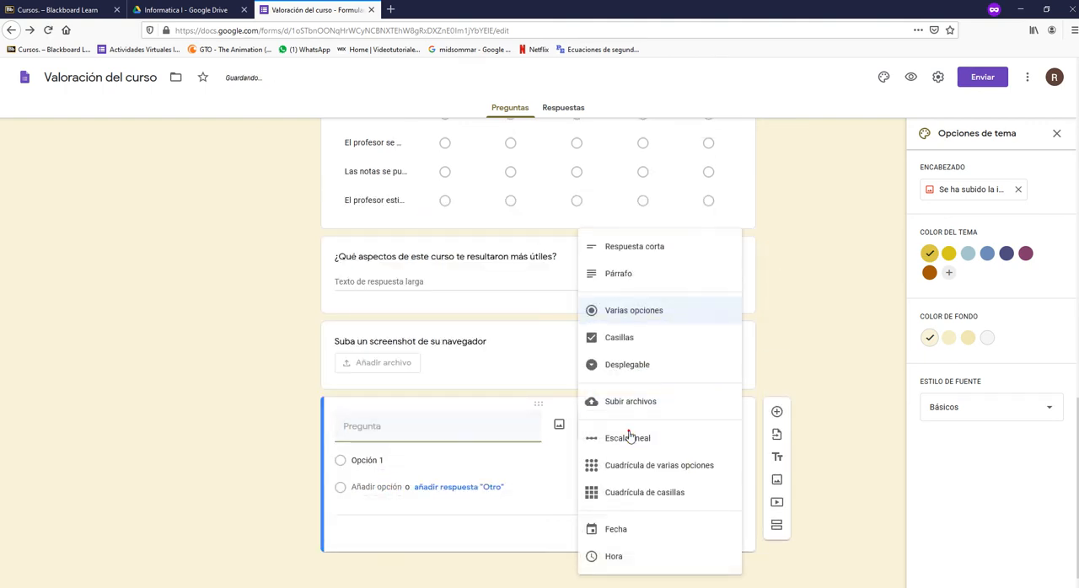
click(628, 435)
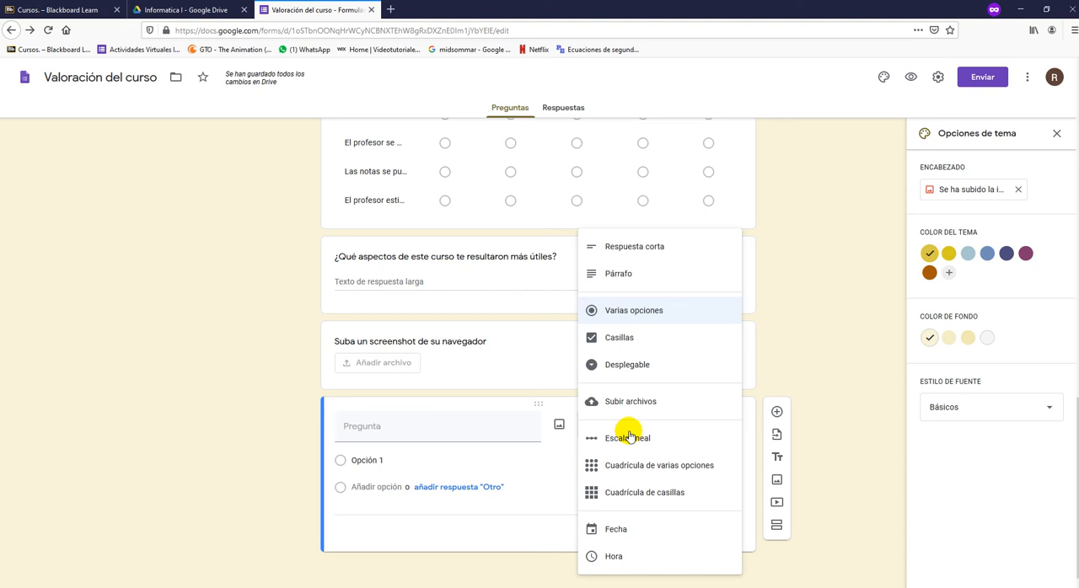
click(616, 527)
click(425, 450)
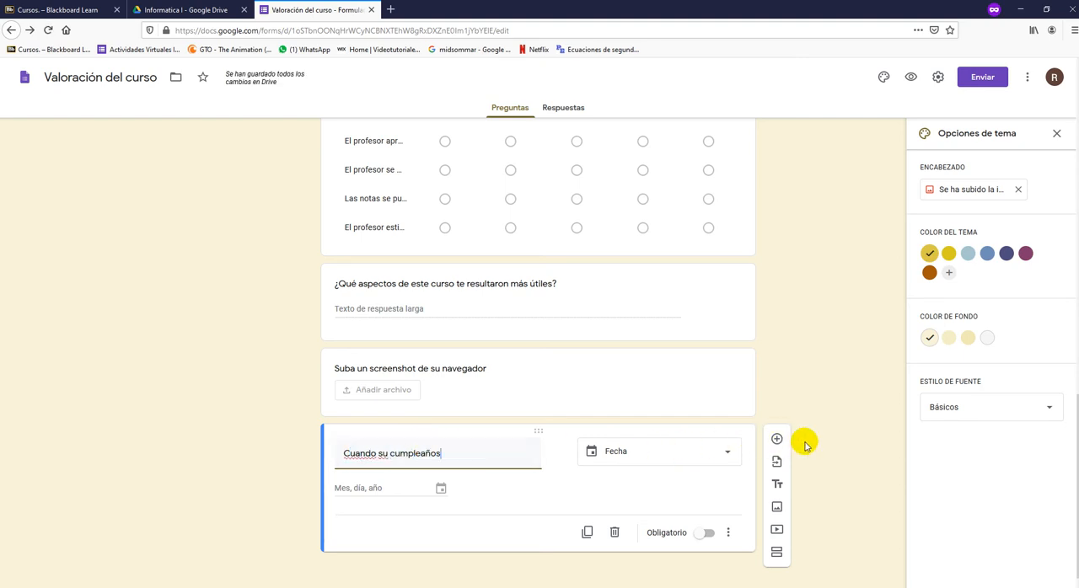
click(706, 534)
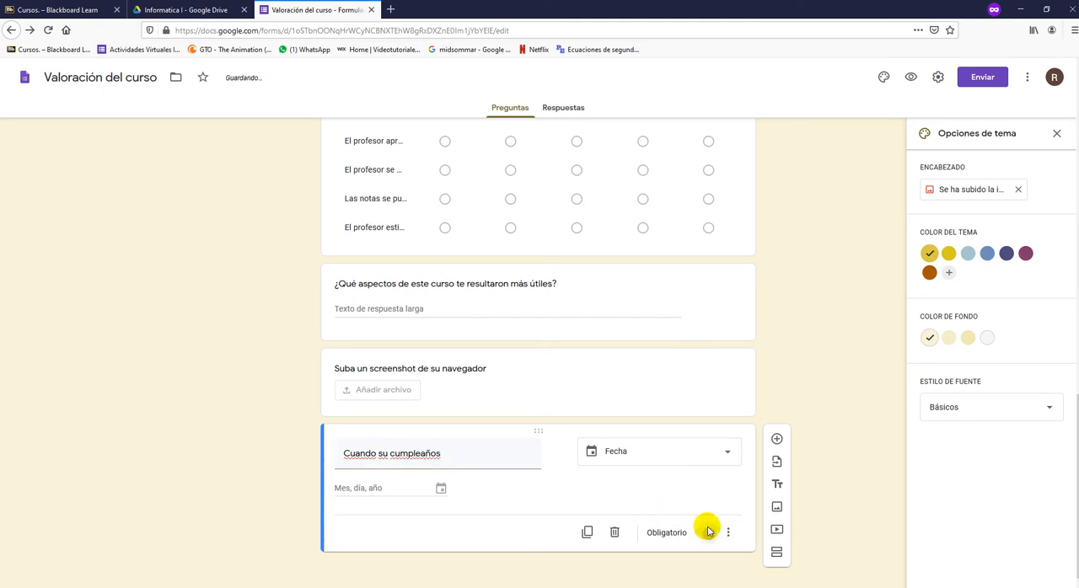
- Add a Respuesta corta question titled "Despues de ver el video, cual opinion le merece?" after the birthday question
click(775, 531)
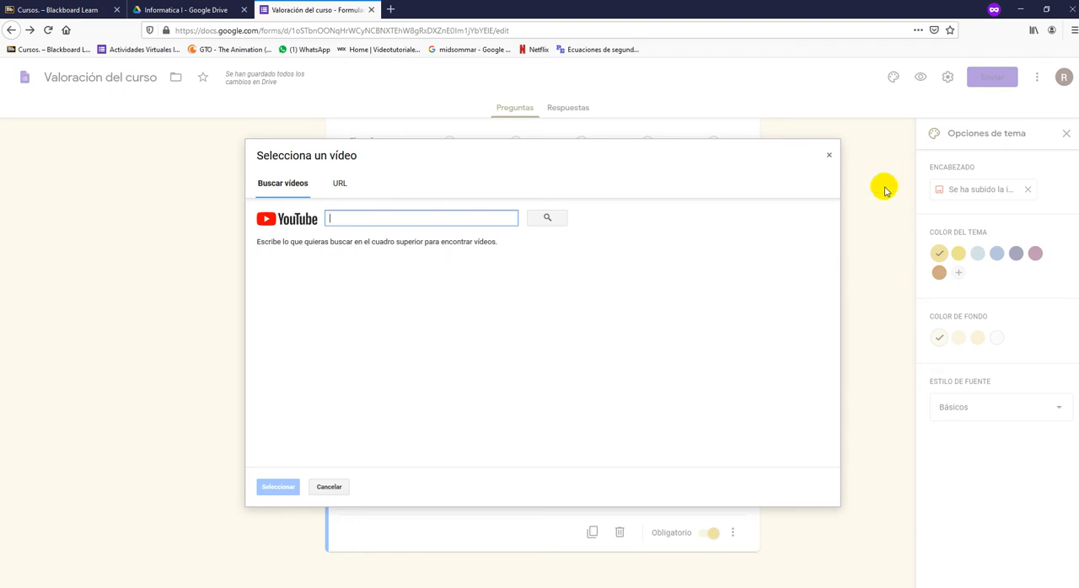
click(828, 155)
click(776, 437)
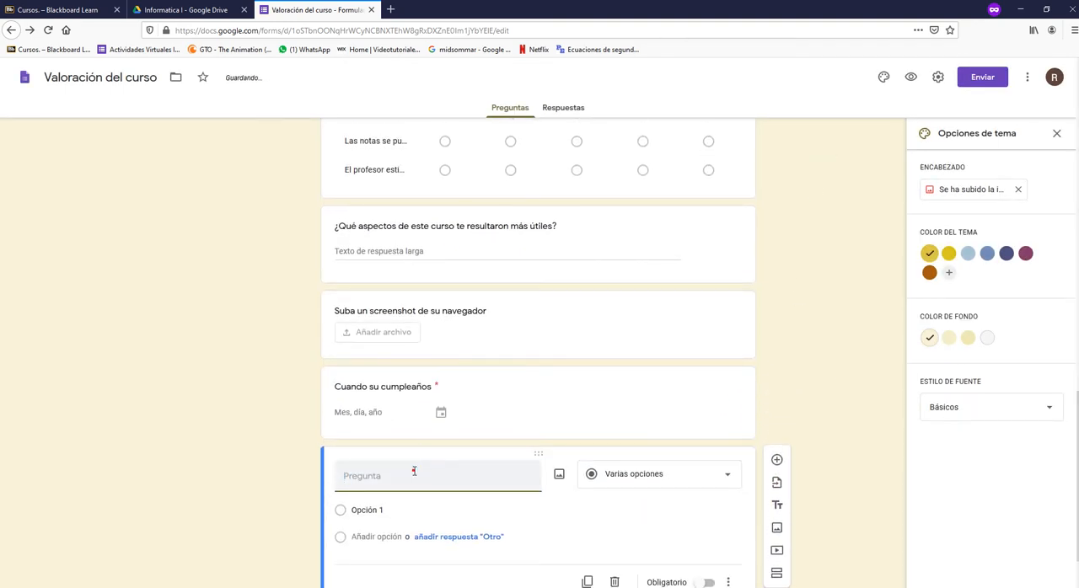
click(600, 478)
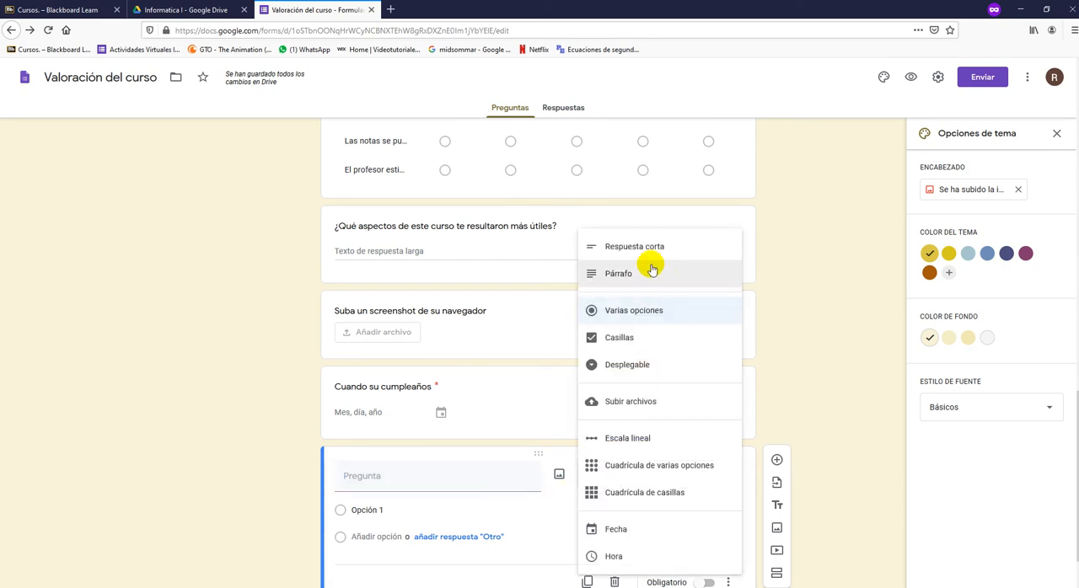
click(647, 248)
click(385, 477)
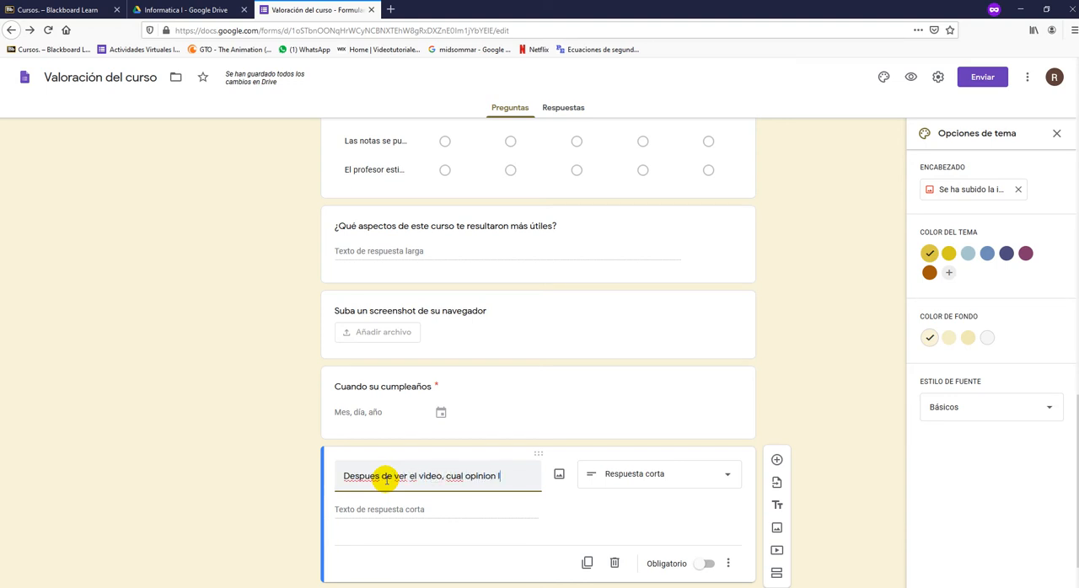
text(ece?)
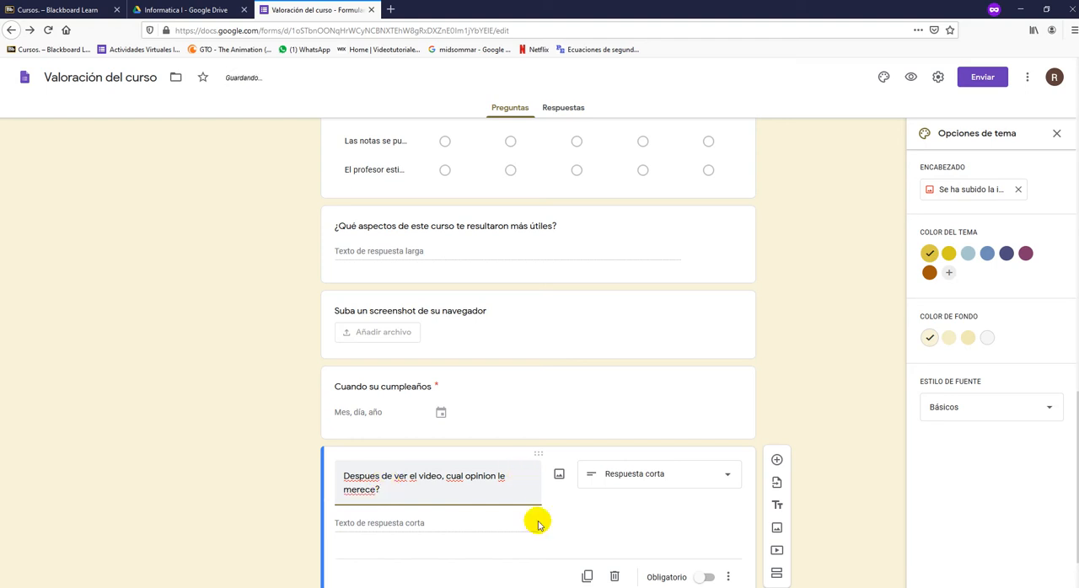
- Start adding a video to the form and open YouTube in a new browser tab
click(776, 550)
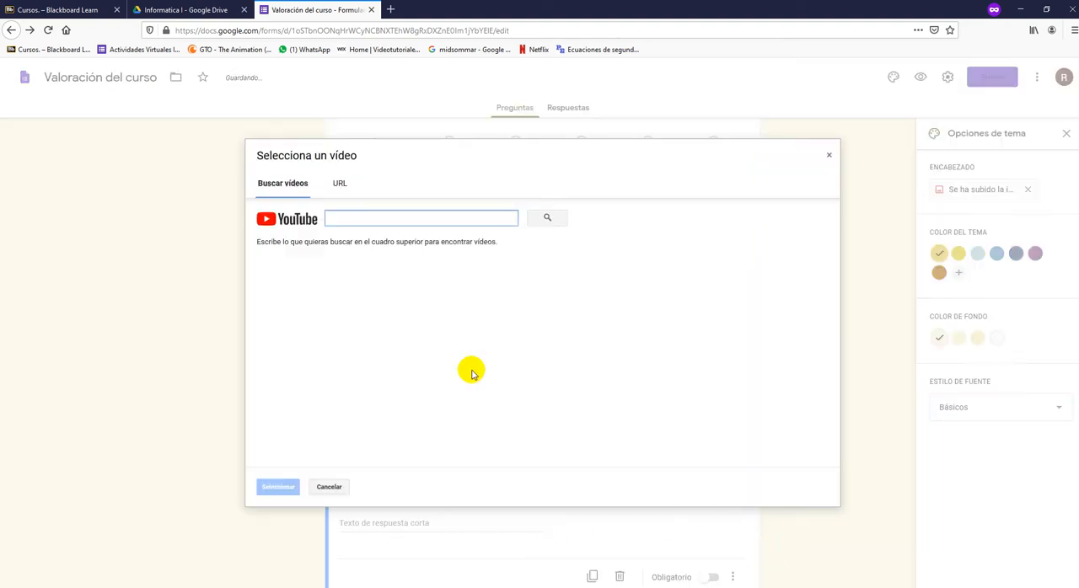
click(390, 10)
text(youtube.com/)
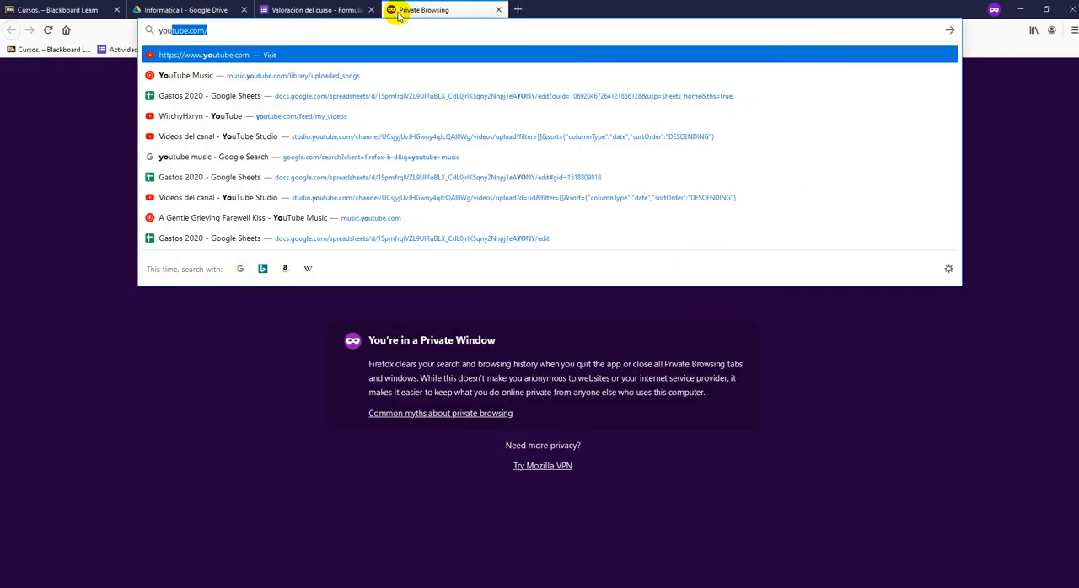
key(Return)
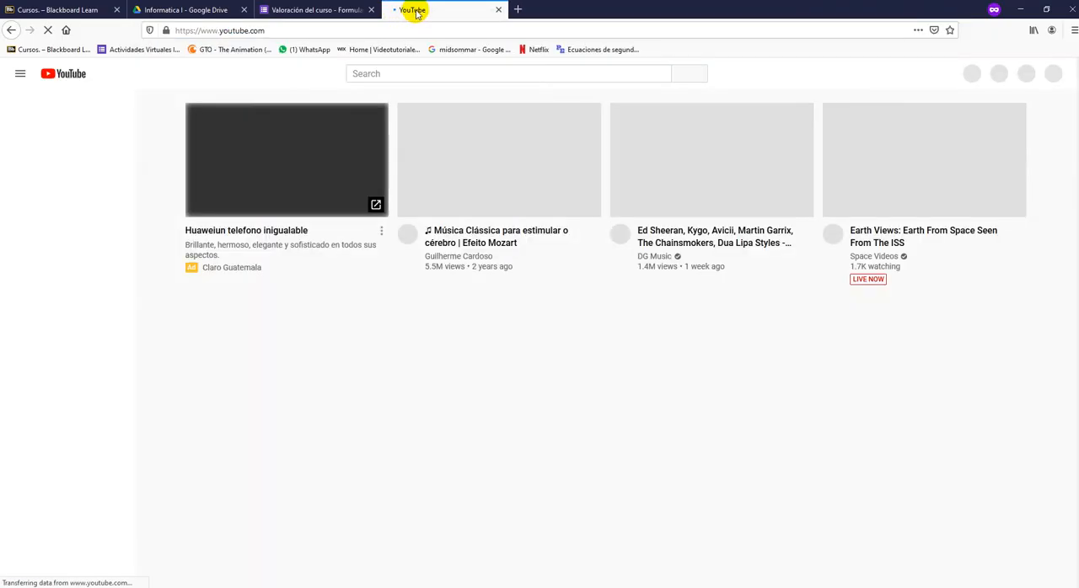
click(311, 144)
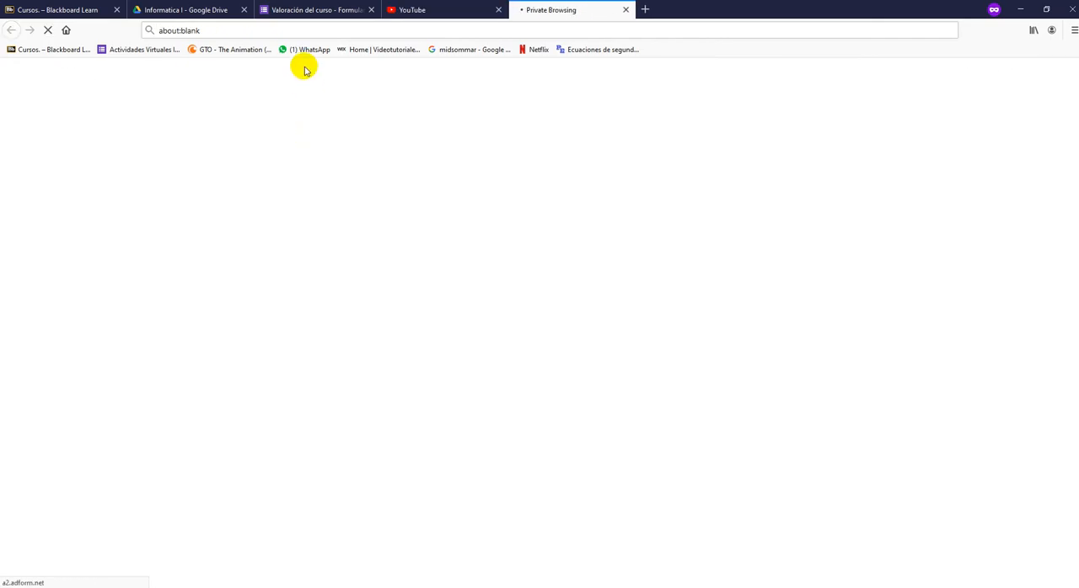
click(317, 31)
right_click(317, 31)
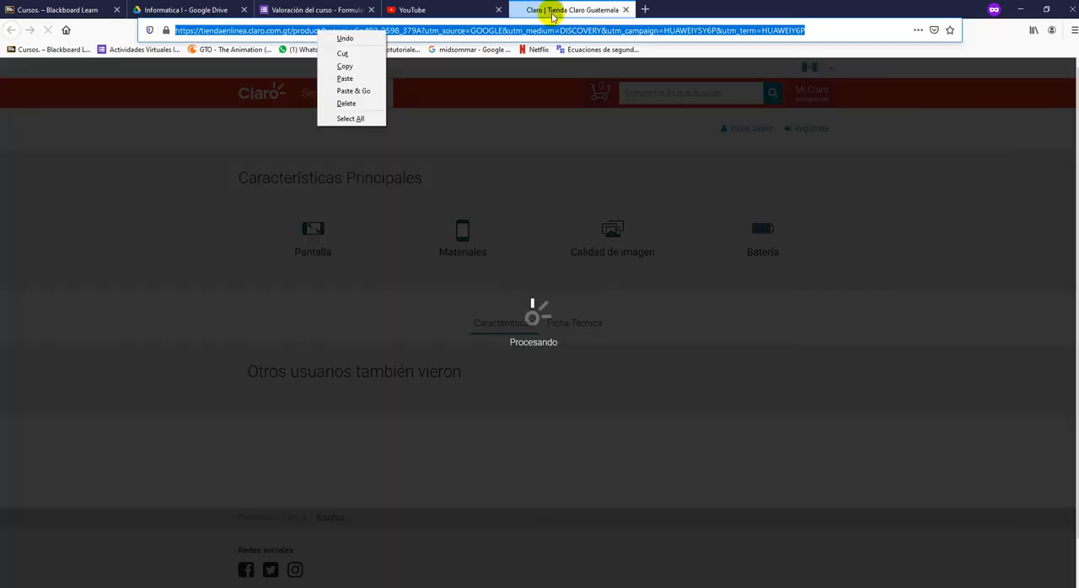
click(628, 10)
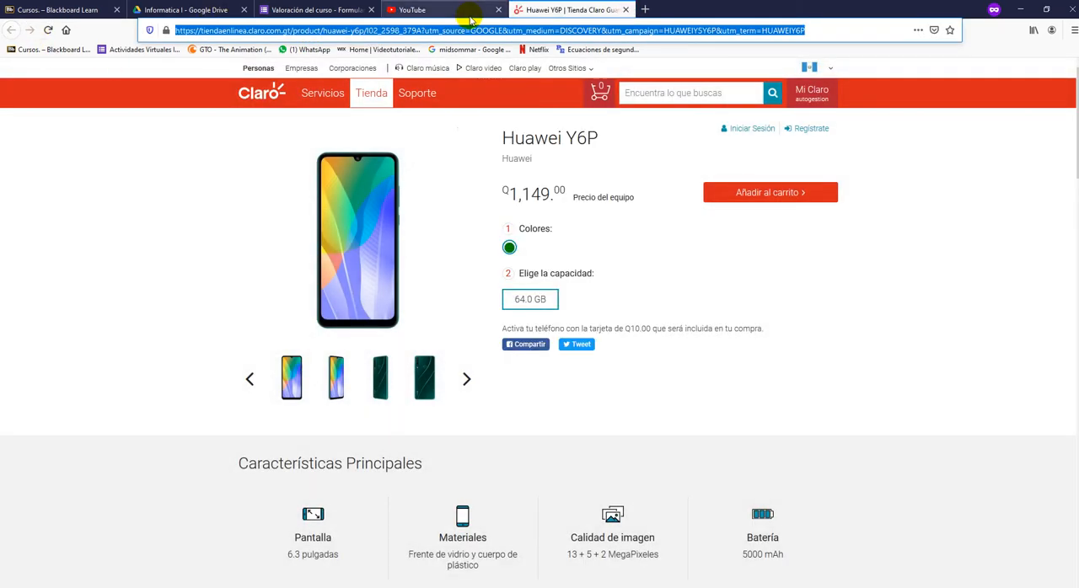
click(457, 11)
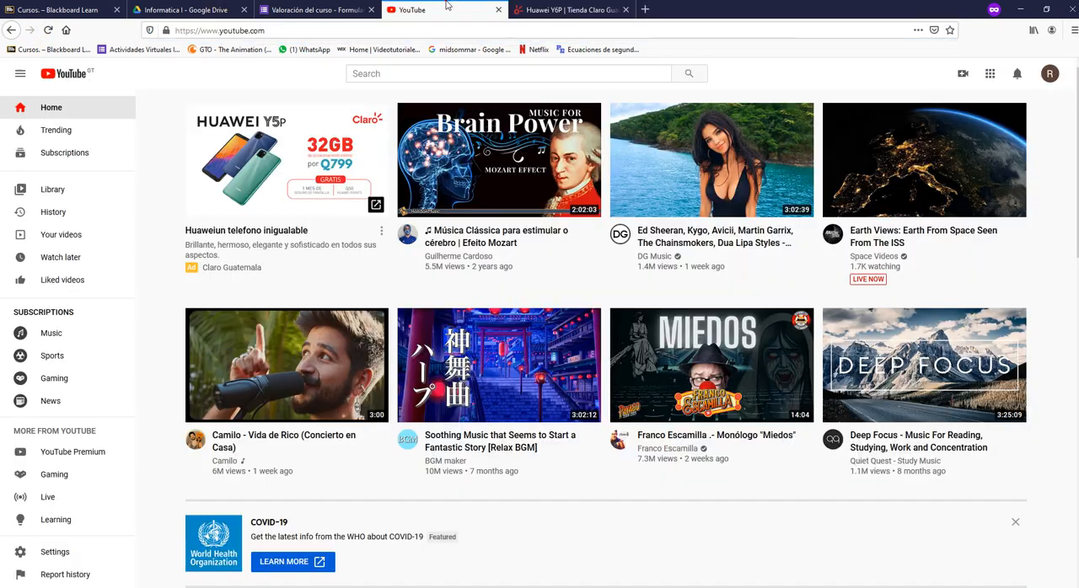
- Open the "Música Clássica para estimular o cérebro | Efeito Mozart" video, copy its address and return to the form
click(538, 172)
click(293, 30)
right_click(295, 29)
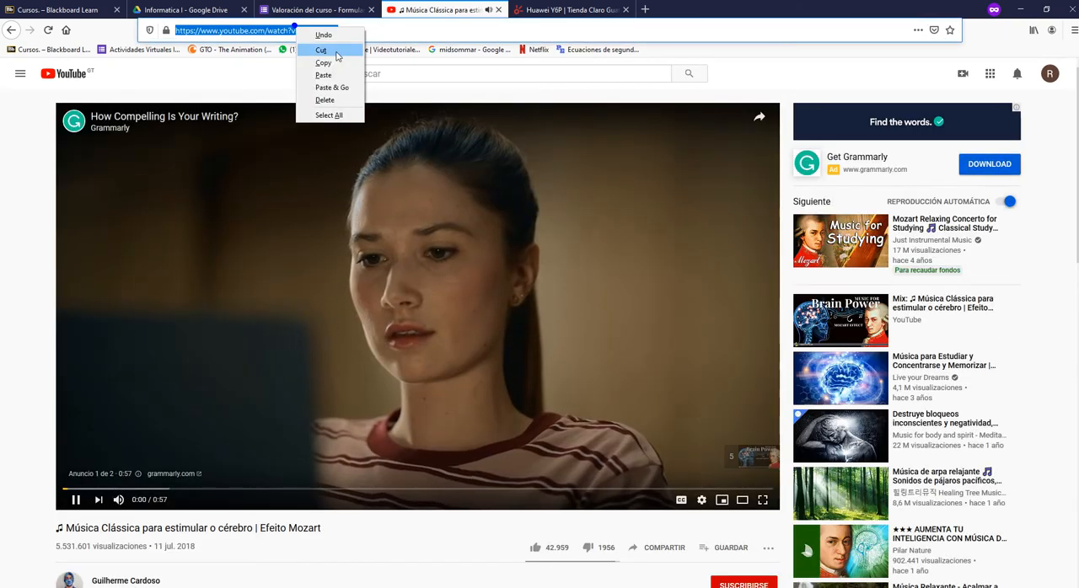
click(335, 53)
click(498, 10)
click(316, 9)
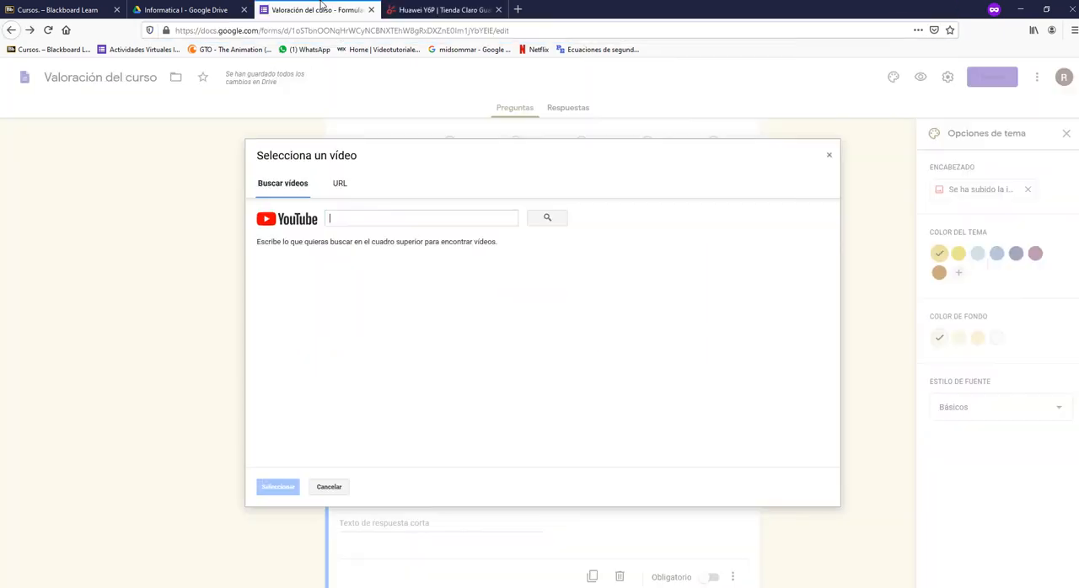
- Search for the video by its copied YouTube address and insert the Efeito Mozart video into the form
click(366, 217)
key(ctrl+v)
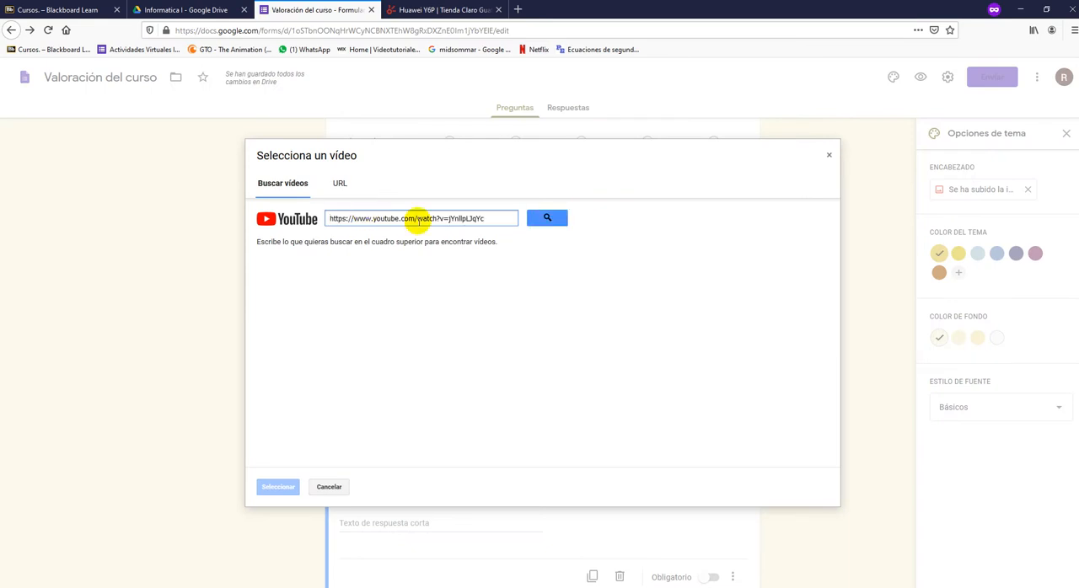
click(544, 218)
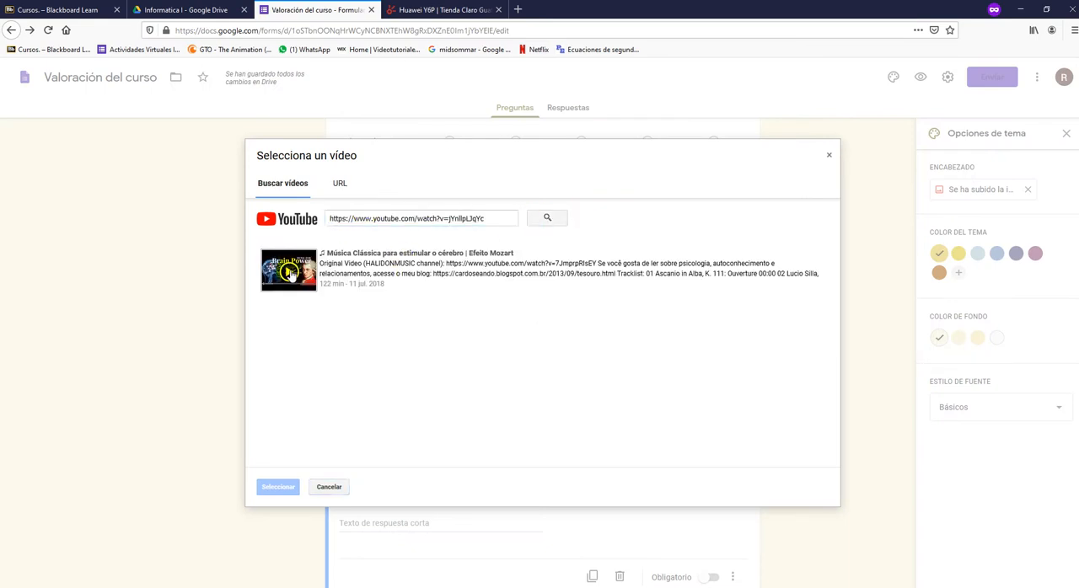
click(346, 256)
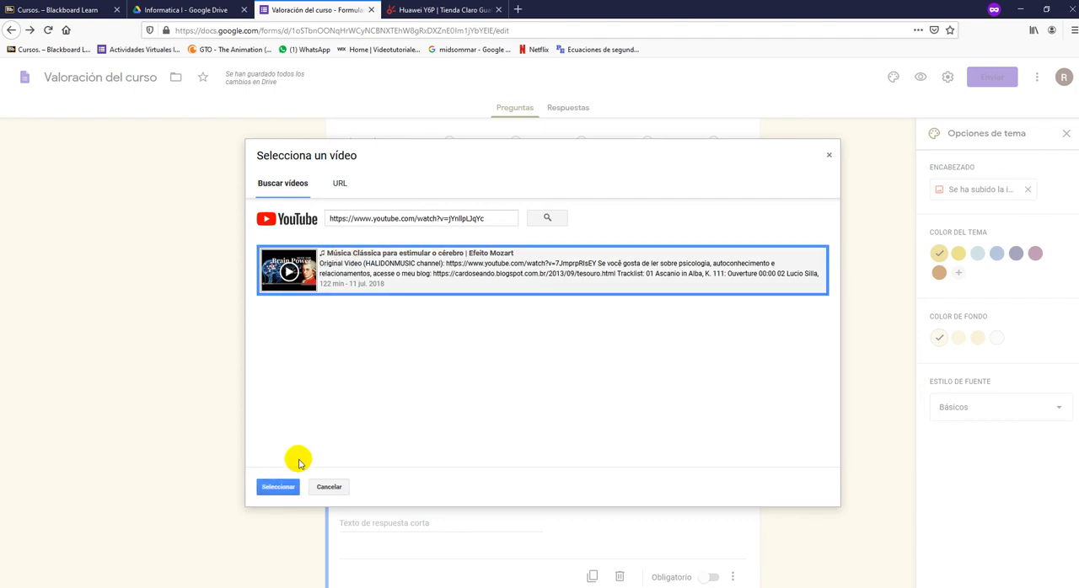
click(287, 487)
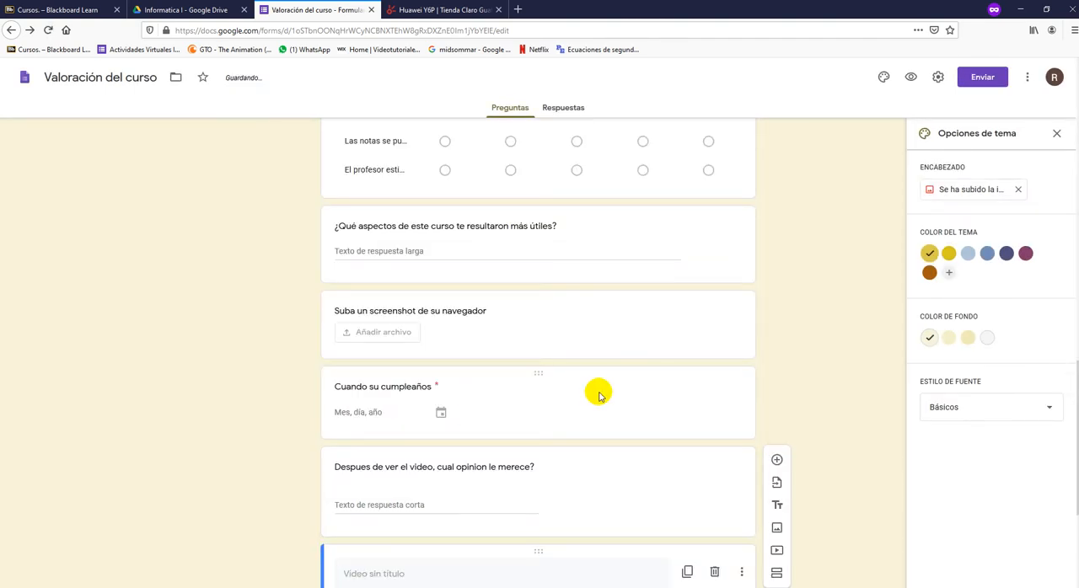
- Copy the title of the video opinion question into the inserted video's title
scroll(596, 393, up, 1)
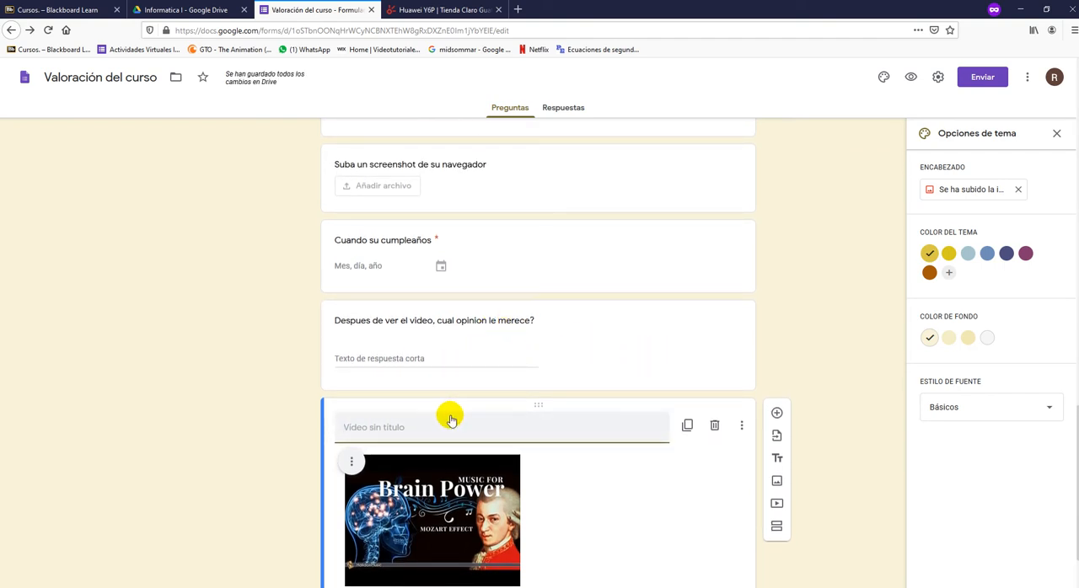
click(389, 325)
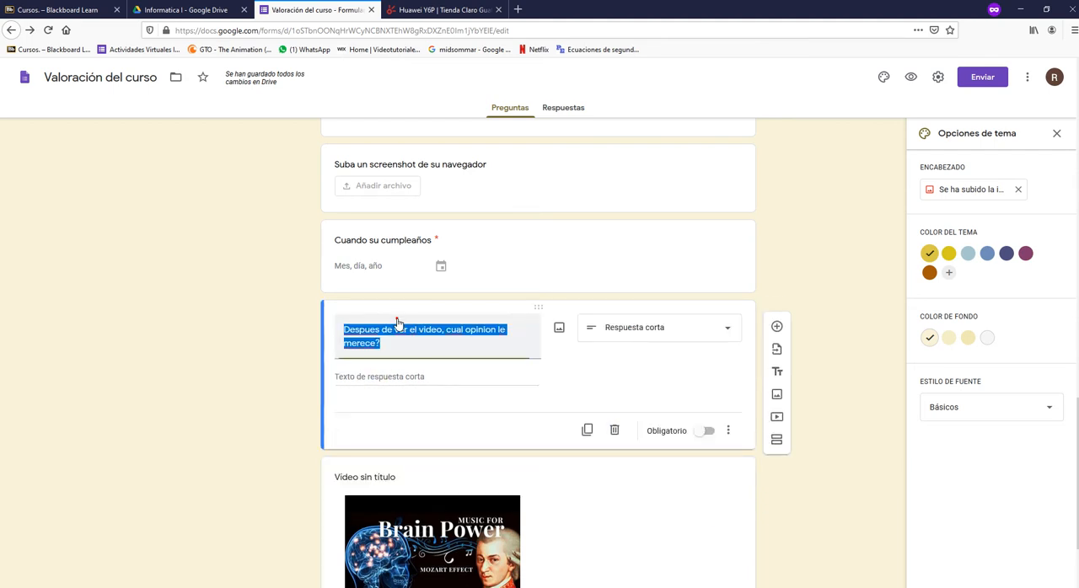
click(390, 477)
key(ctrl+v)
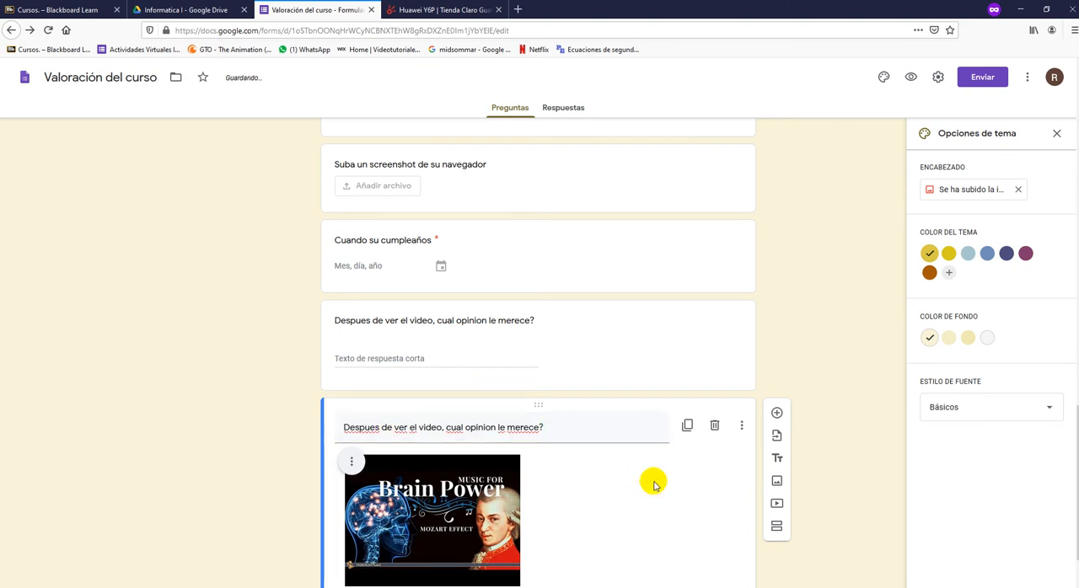
- Title the inserted video "Video a visualizar" and move it above the video opinion question
triple_click(543, 428)
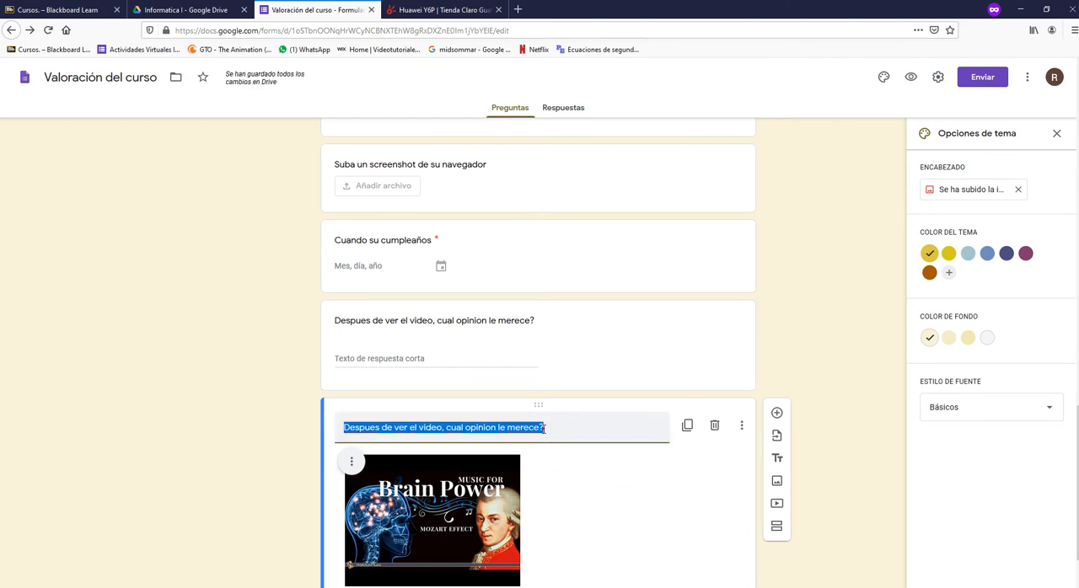
text(Video)
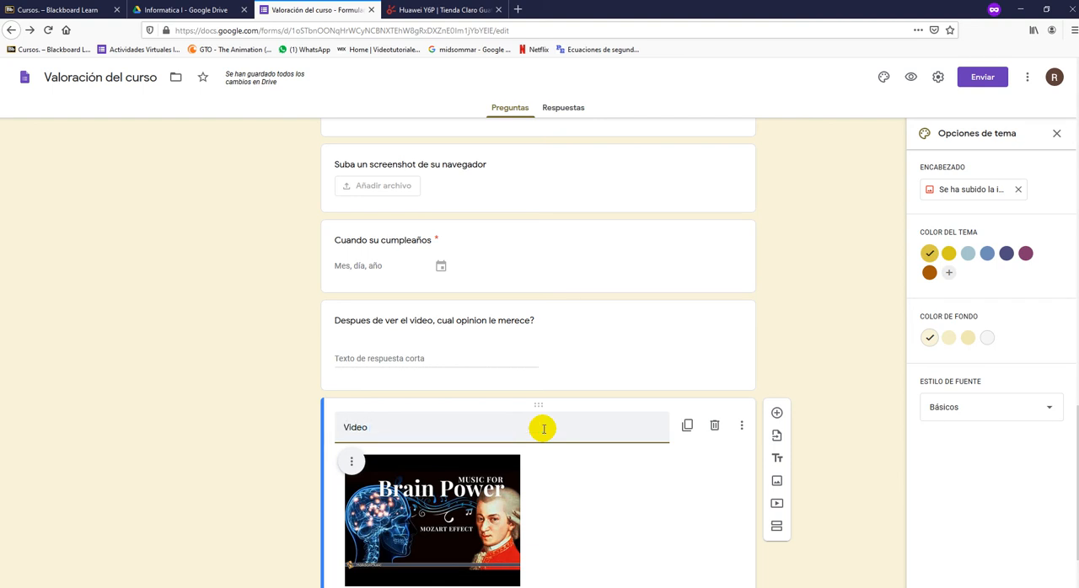
text( a visualizar)
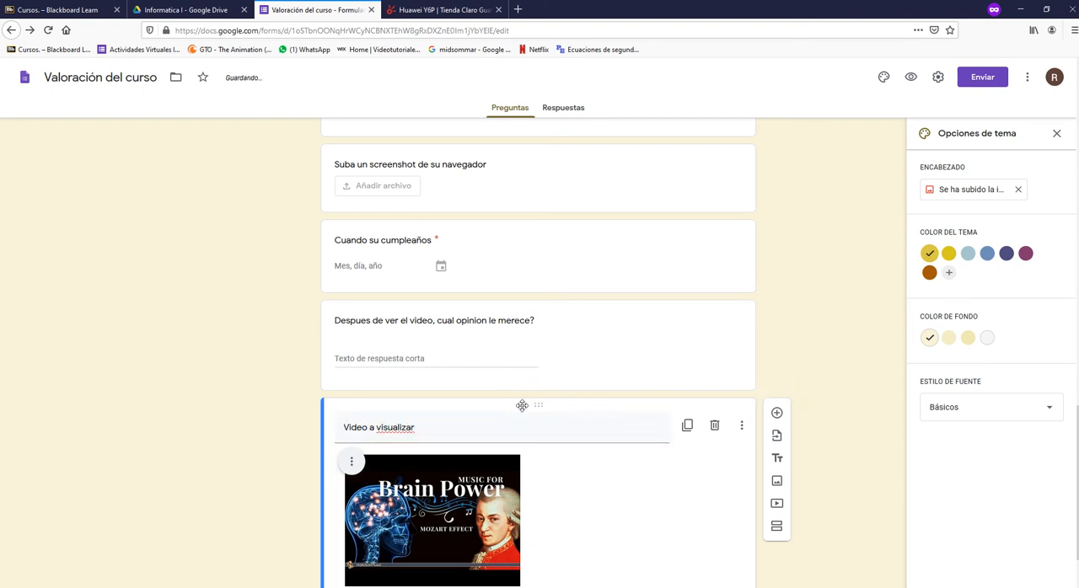
drag(522, 405, 559, 345)
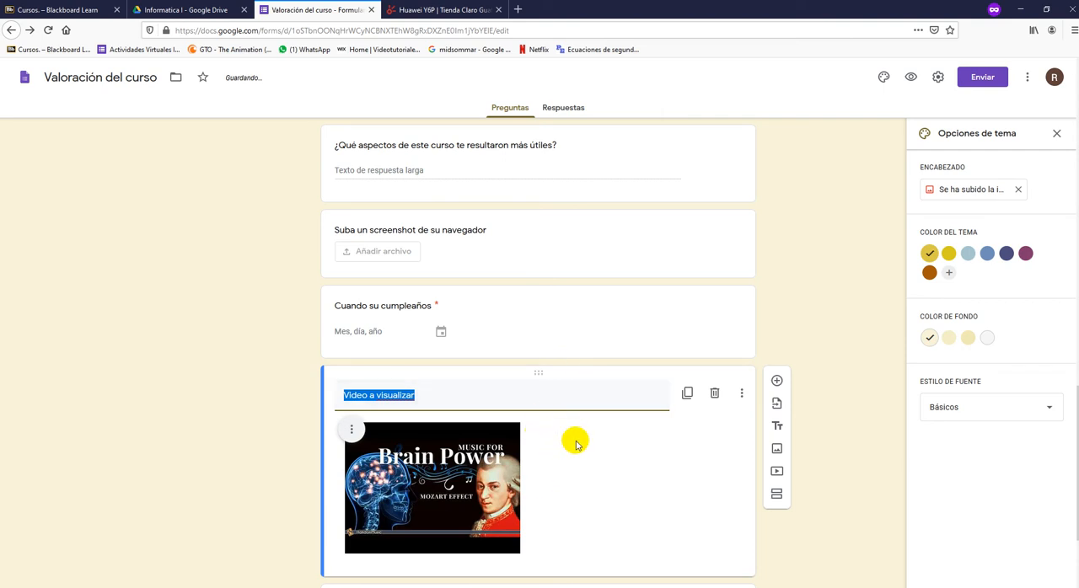
- Change the video opinion question's type to Párrafo and make it required
scroll(575, 444, down, 3)
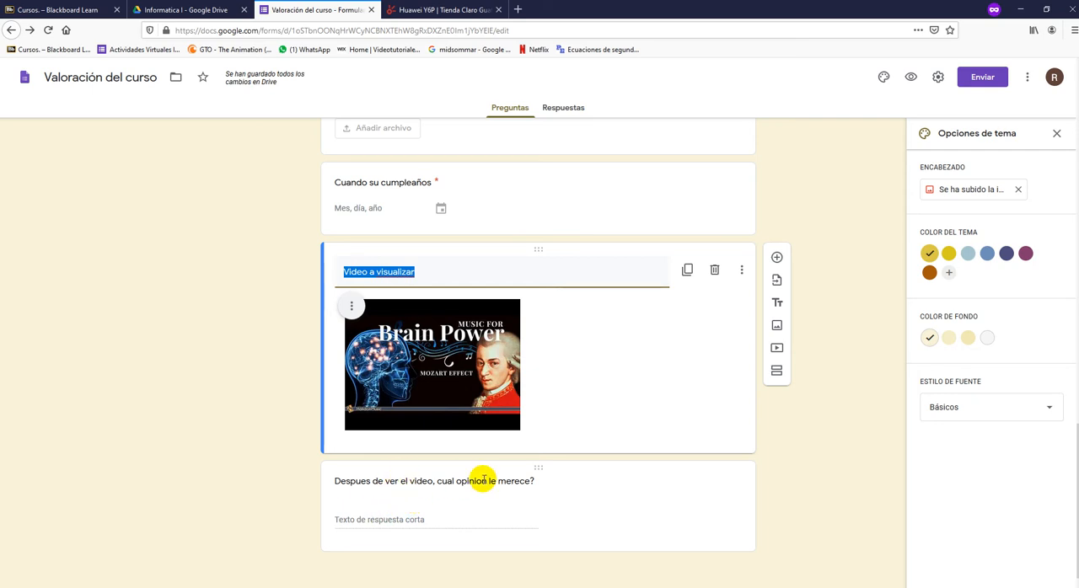
click(459, 519)
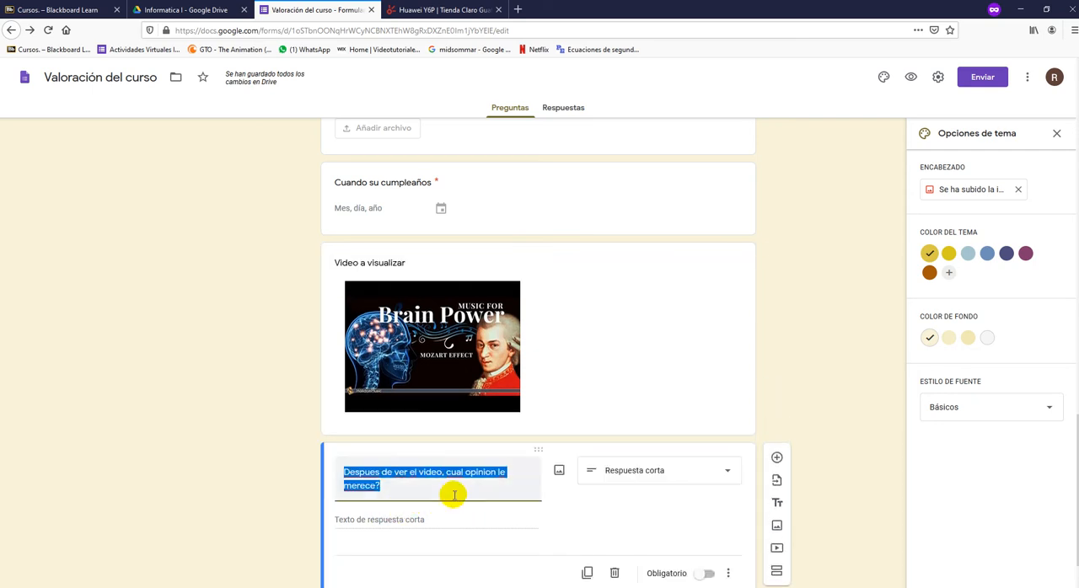
click(675, 481)
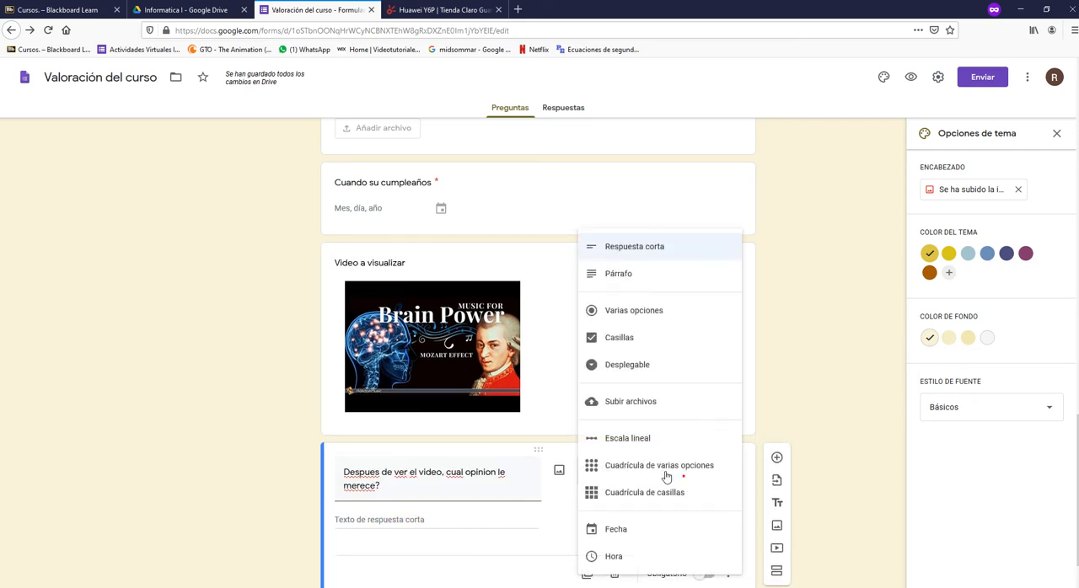
click(616, 273)
scroll(768, 443, down, 1)
click(709, 535)
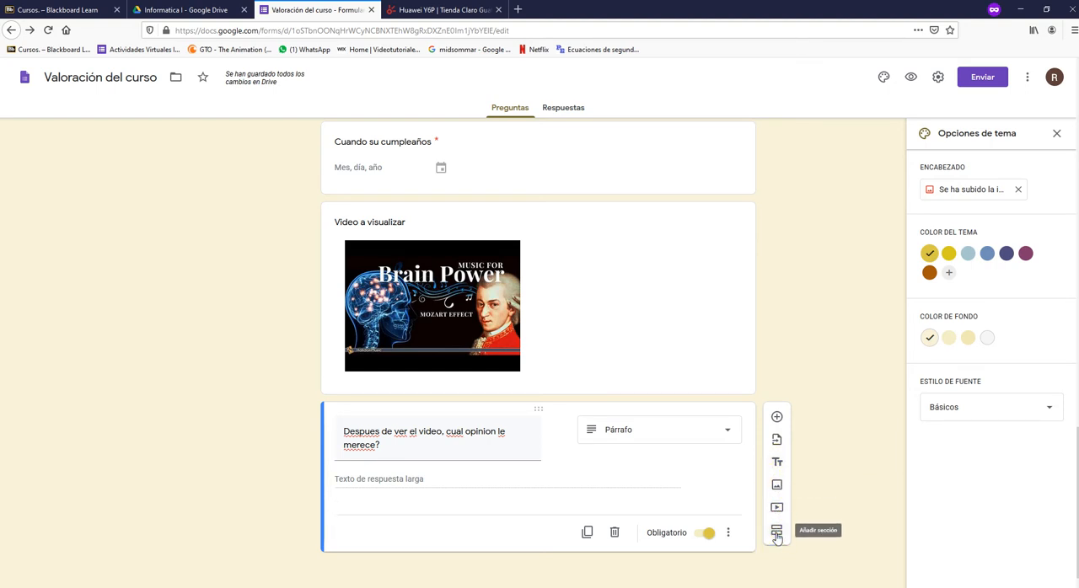
- Add a new section after the video opinion question and check how the form is divided into sections
click(776, 533)
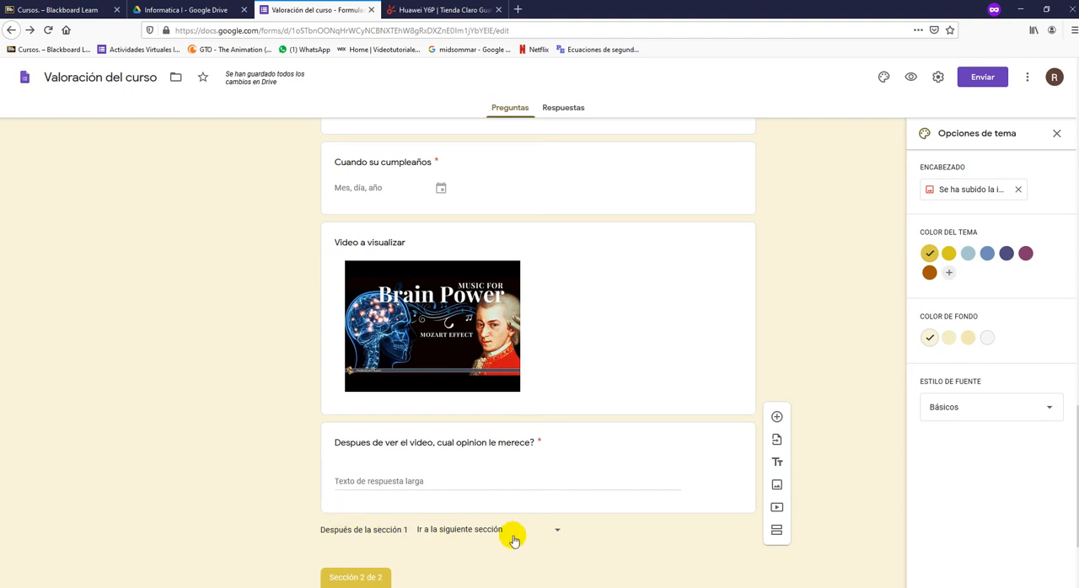
scroll(770, 315, up, 15)
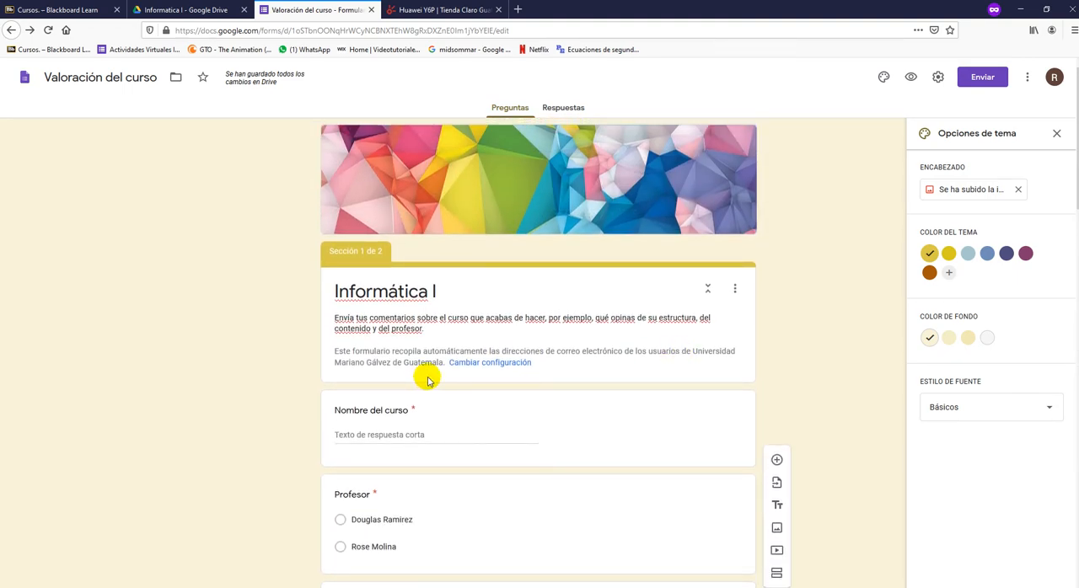
scroll(320, 368, down, 3)
scroll(320, 373, up, 3)
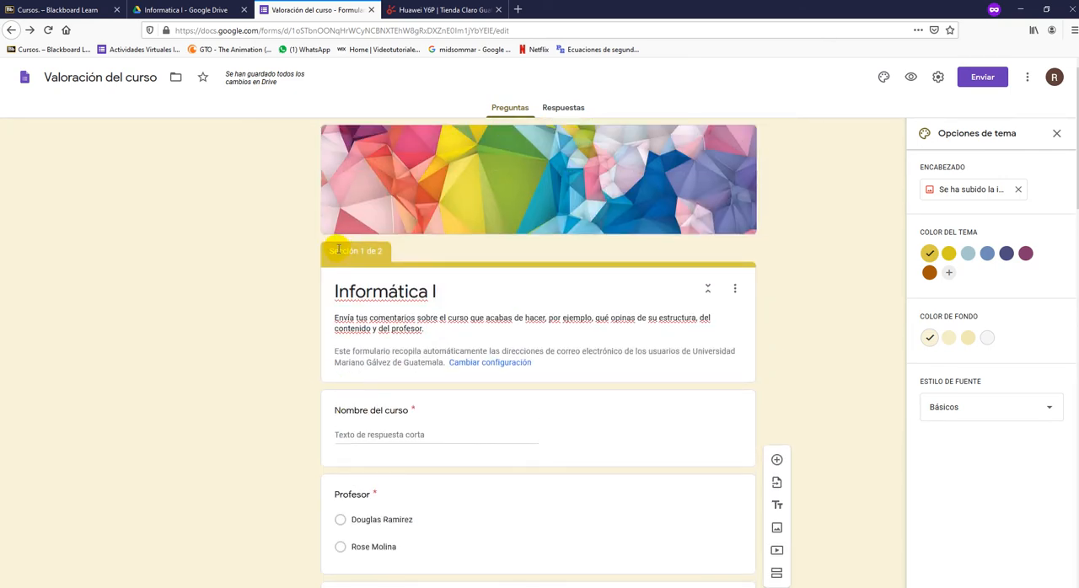
scroll(403, 259, down, 15)
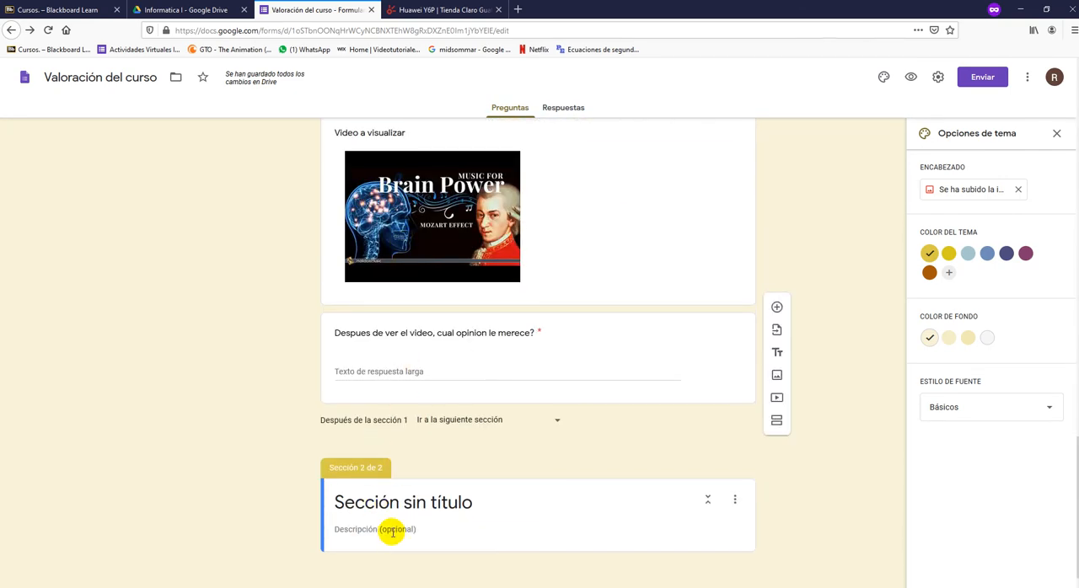
- Title the new second section "Preguntas generales"
click(392, 529)
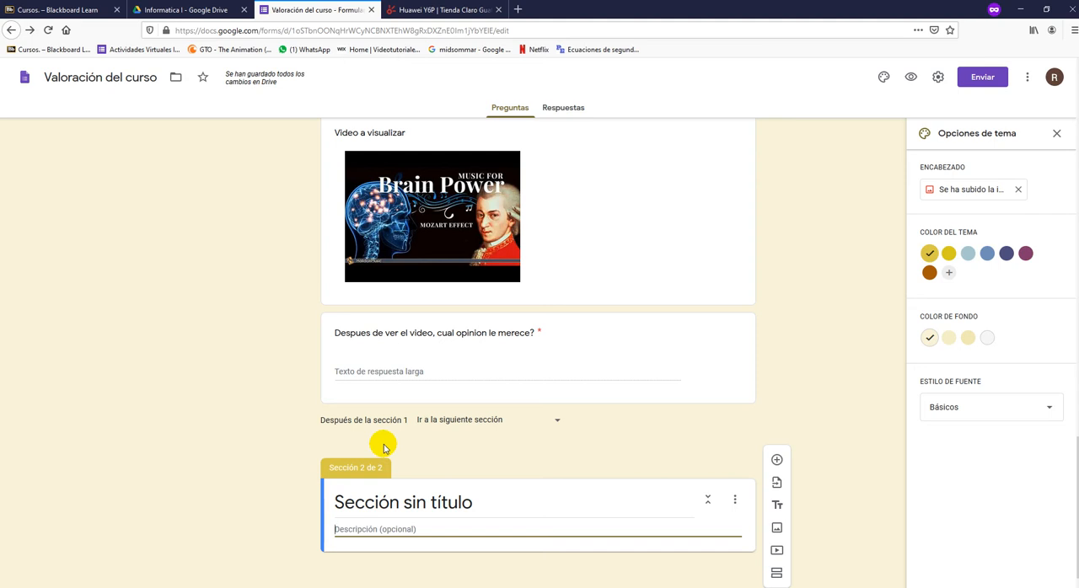
click(376, 495)
text(P)
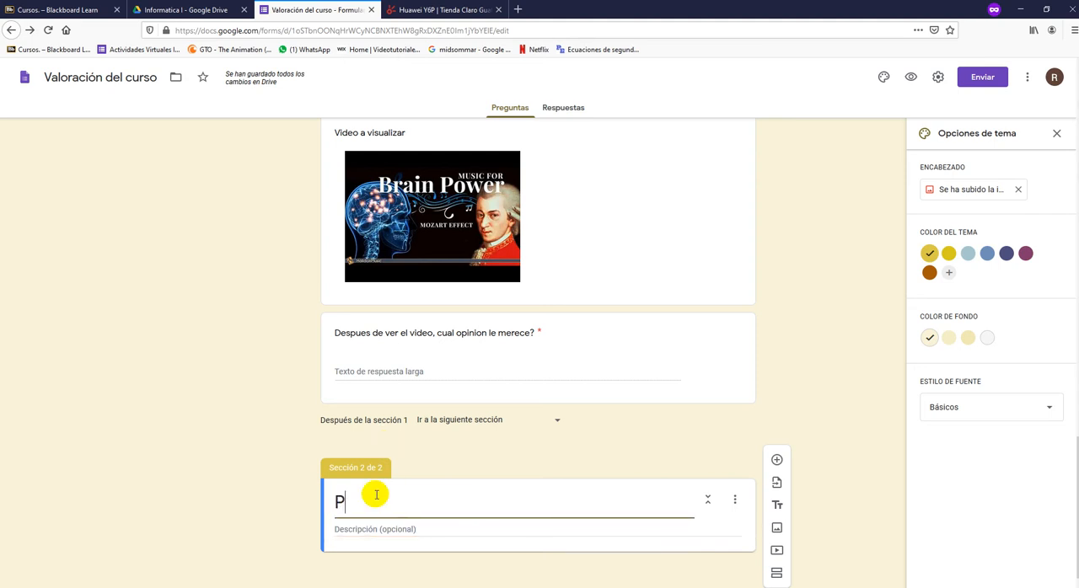
text(reguntas generales)
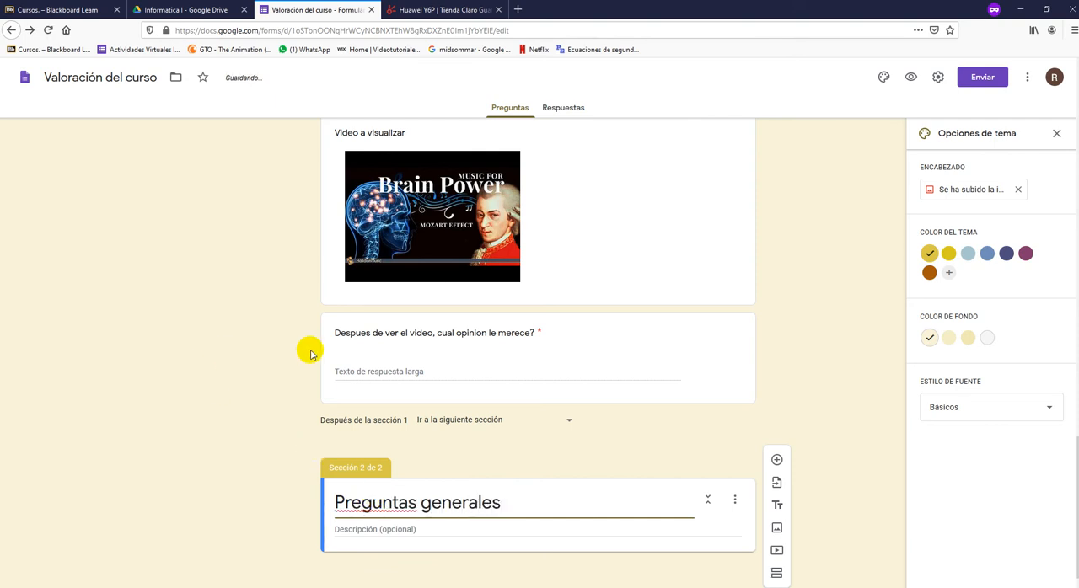
- Add a question titled "De tal y tal" to the Preguntas generales section and set its type to Casillas
click(778, 462)
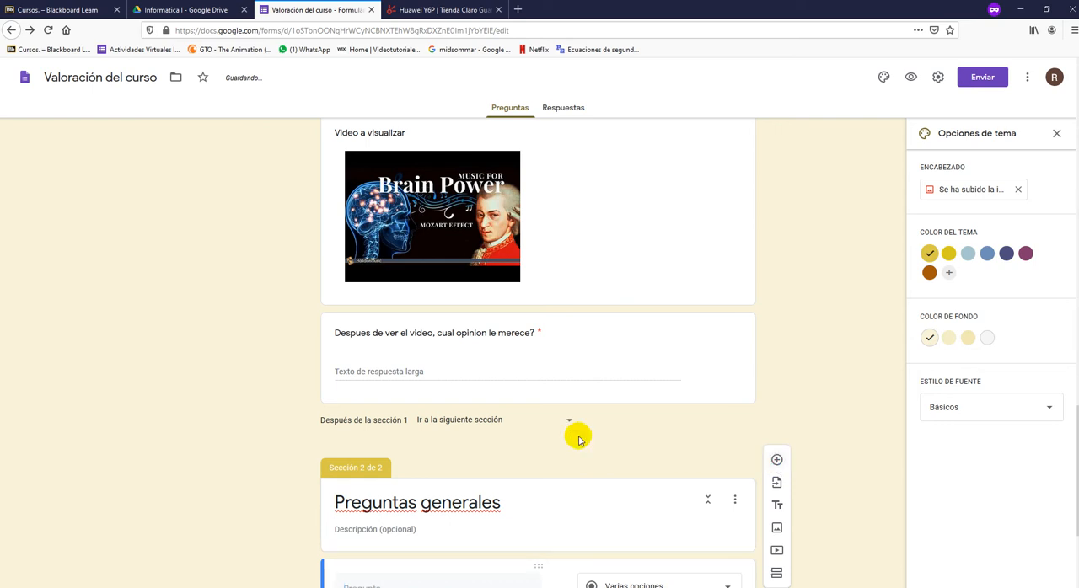
click(413, 424)
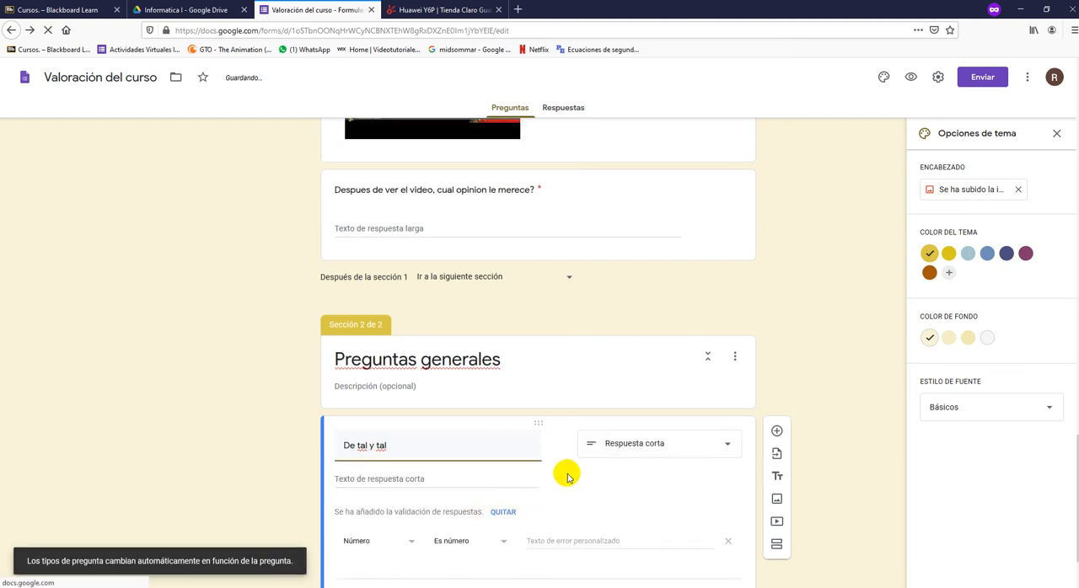
click(639, 382)
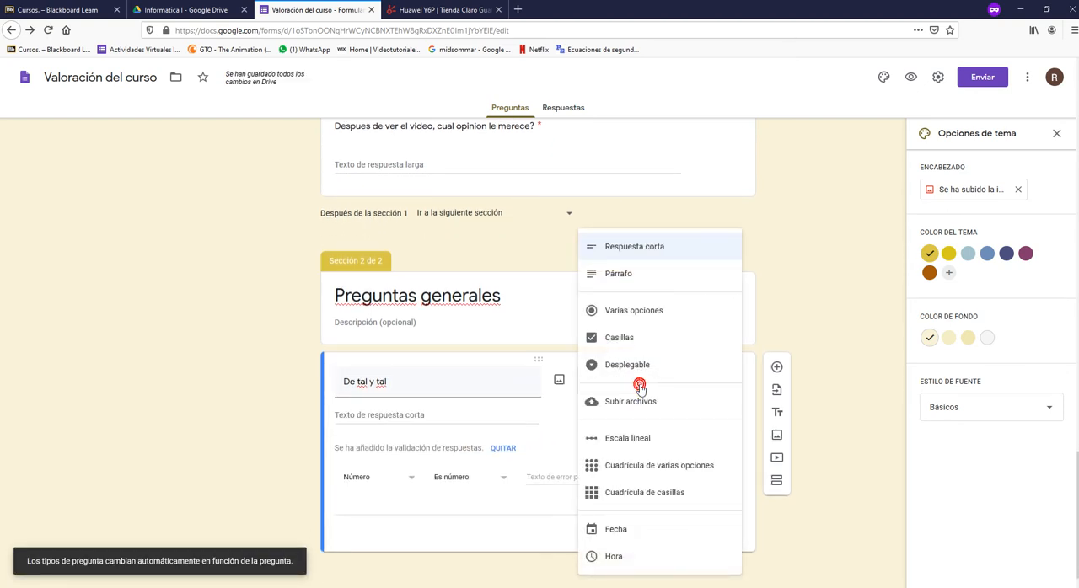
click(628, 339)
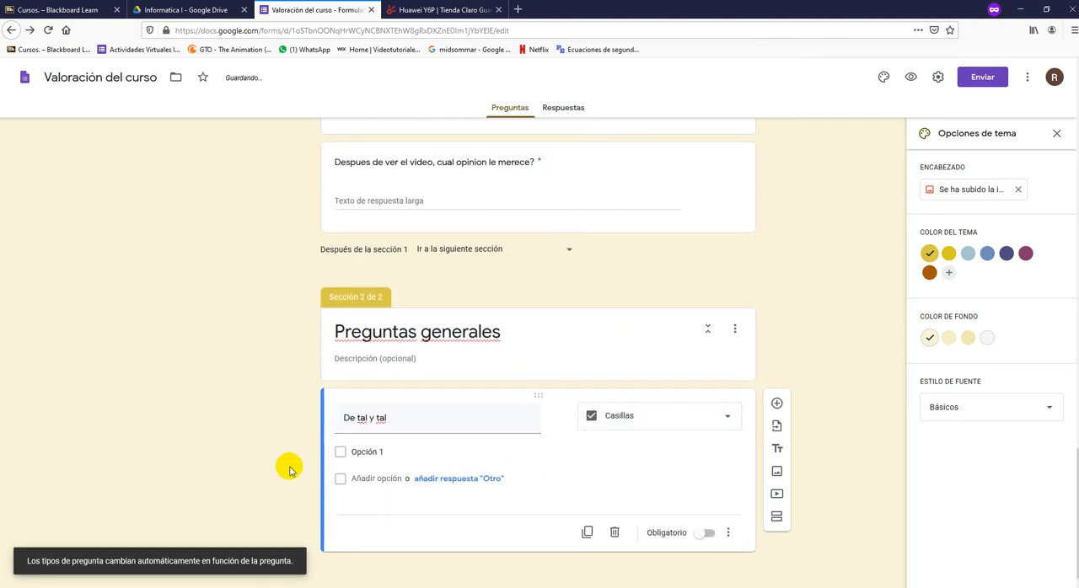
- Give the "De tal y tal" question three checkbox options: "opcion 1", "Opción 2" and "Opción 3"
click(372, 453)
text(opcio)
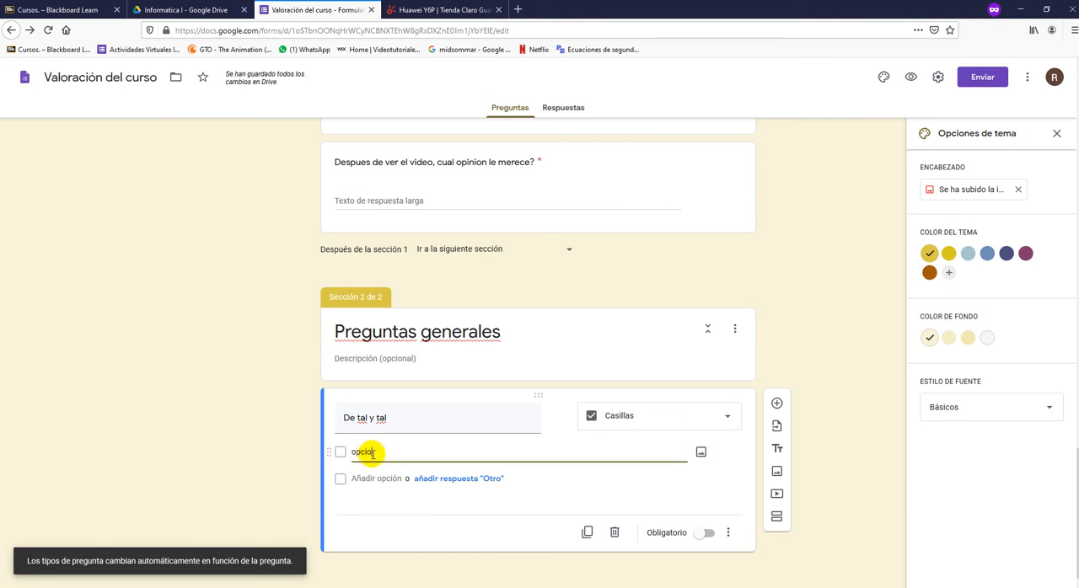
text(n 1)
click(373, 478)
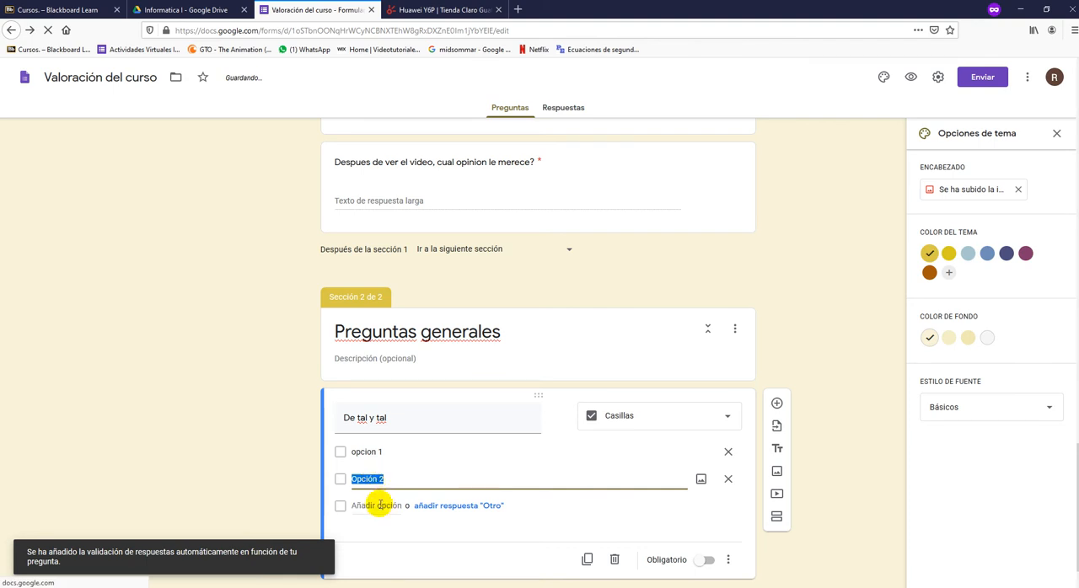
click(384, 506)
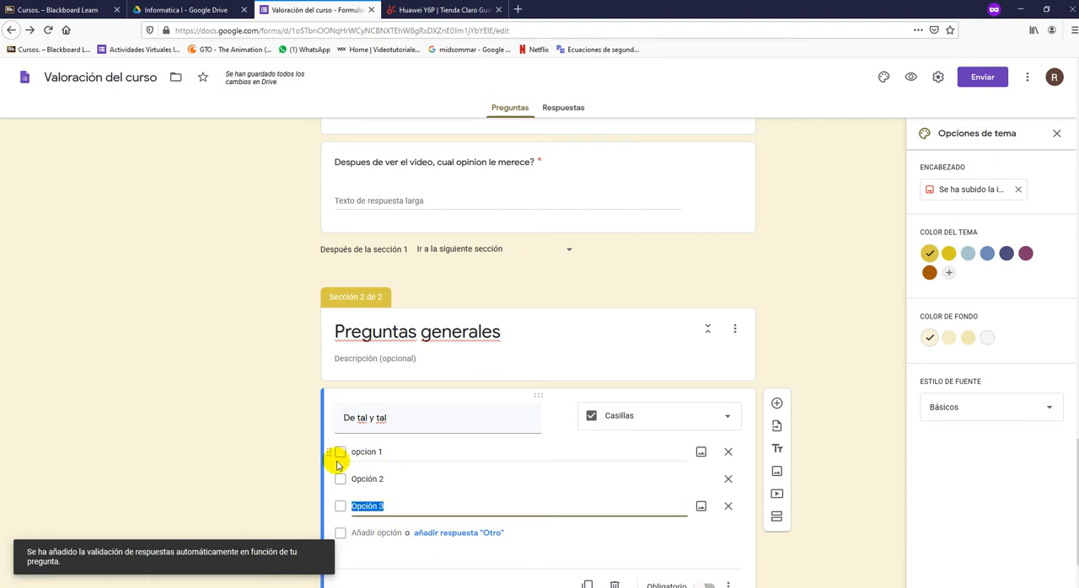
click(254, 453)
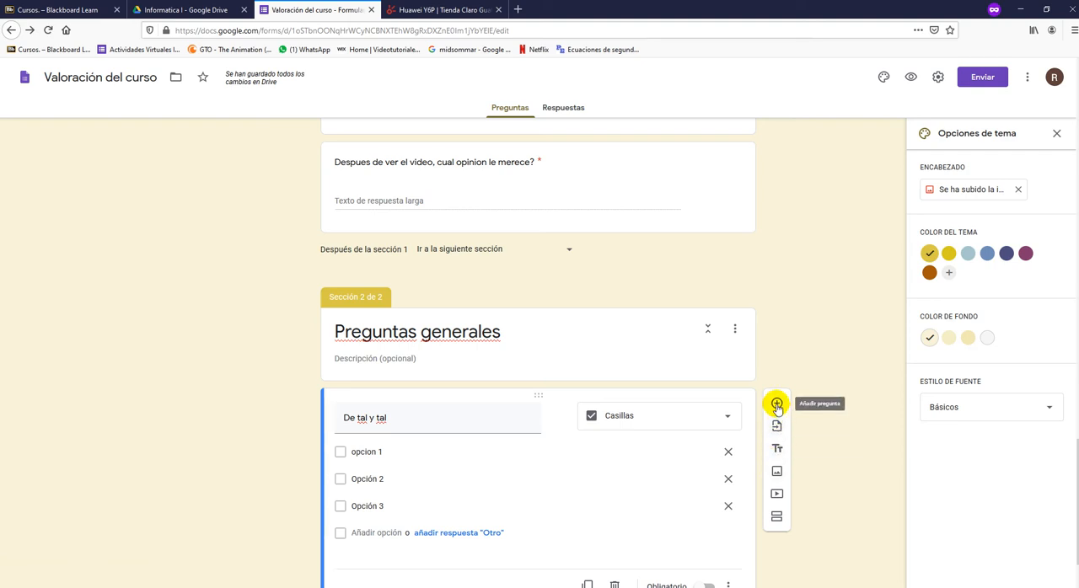
click(816, 458)
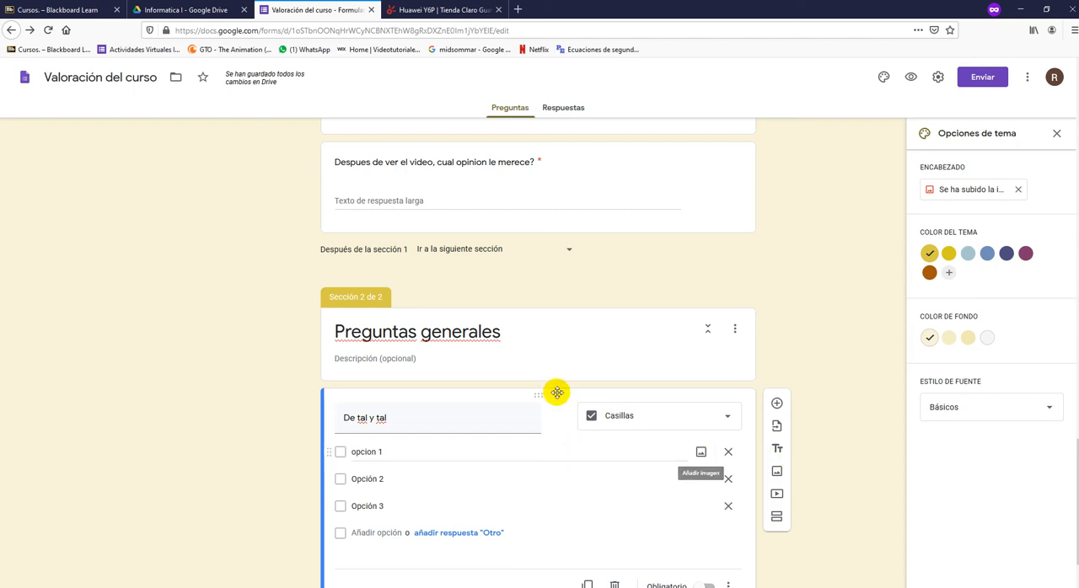
- Return to the beginning of the form and close the Huawei Y6P store page
scroll(721, 413, down, 1)
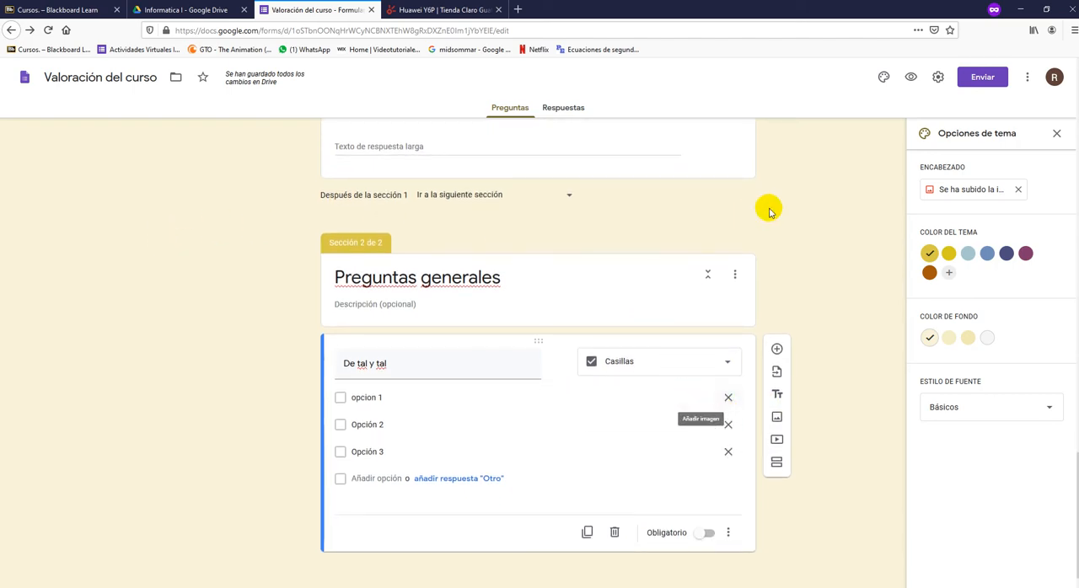
scroll(746, 301, up, 8)
scroll(745, 301, up, 10)
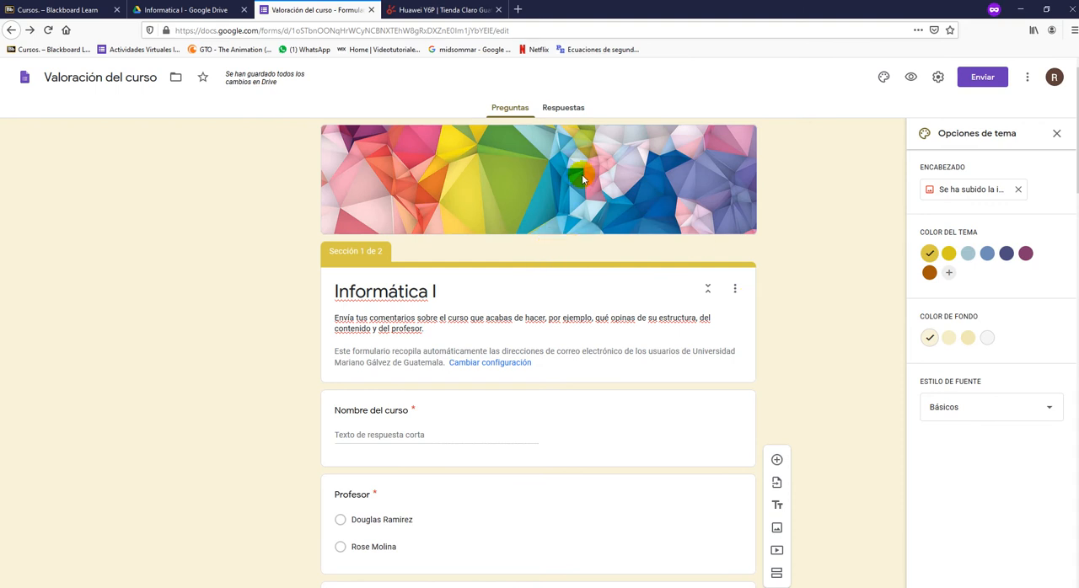
click(499, 10)
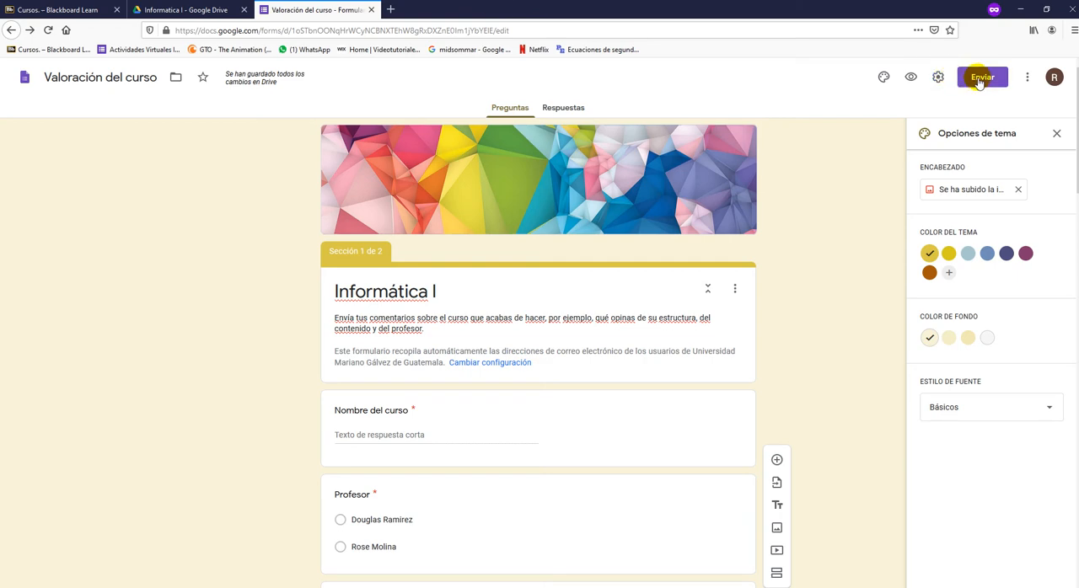
- Open the form's sending options and review the recipient and message fields for sending by email
click(979, 80)
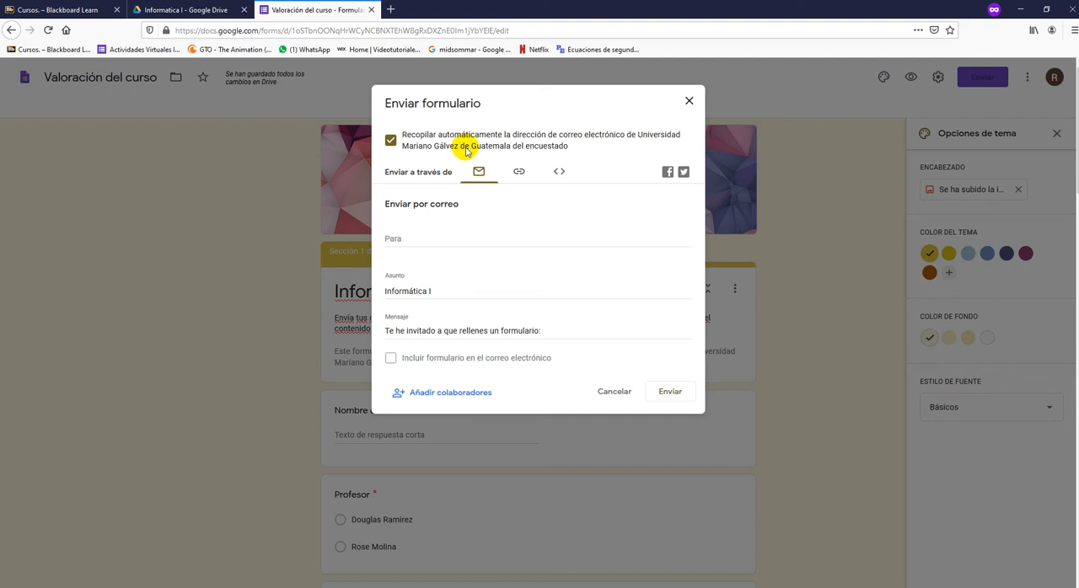
click(450, 239)
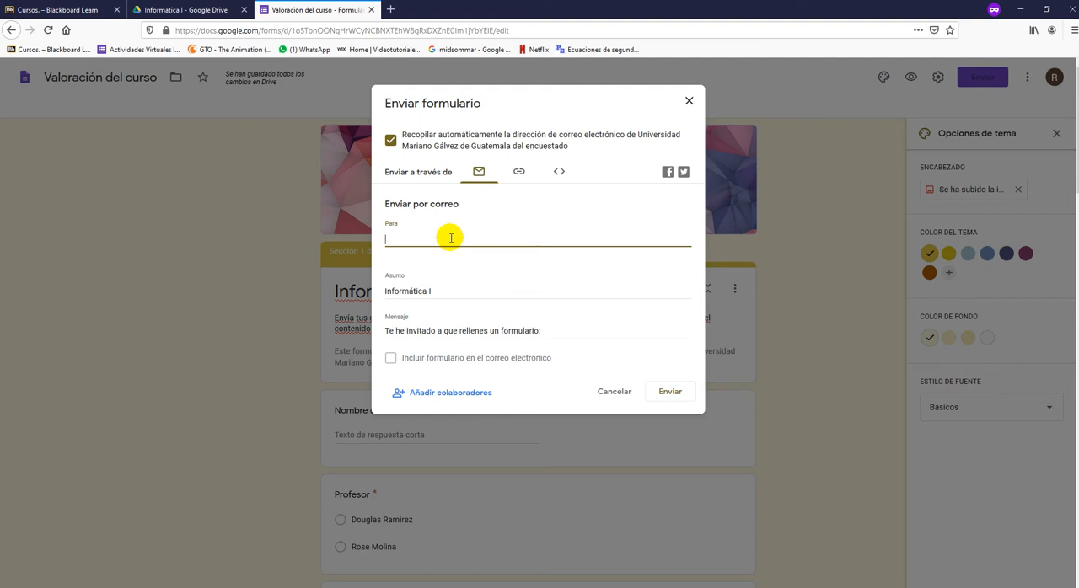
click(460, 328)
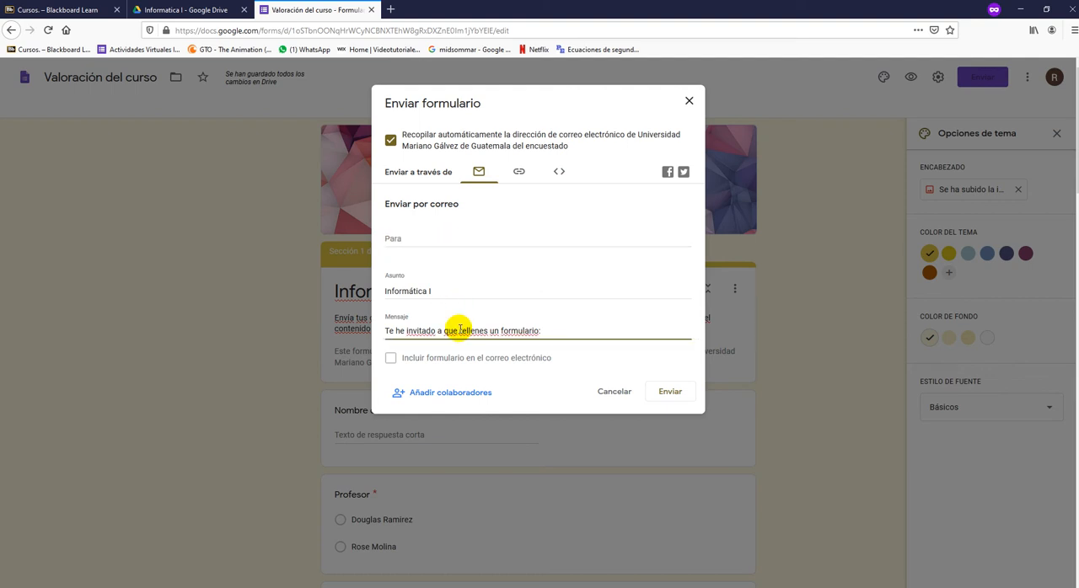
click(404, 235)
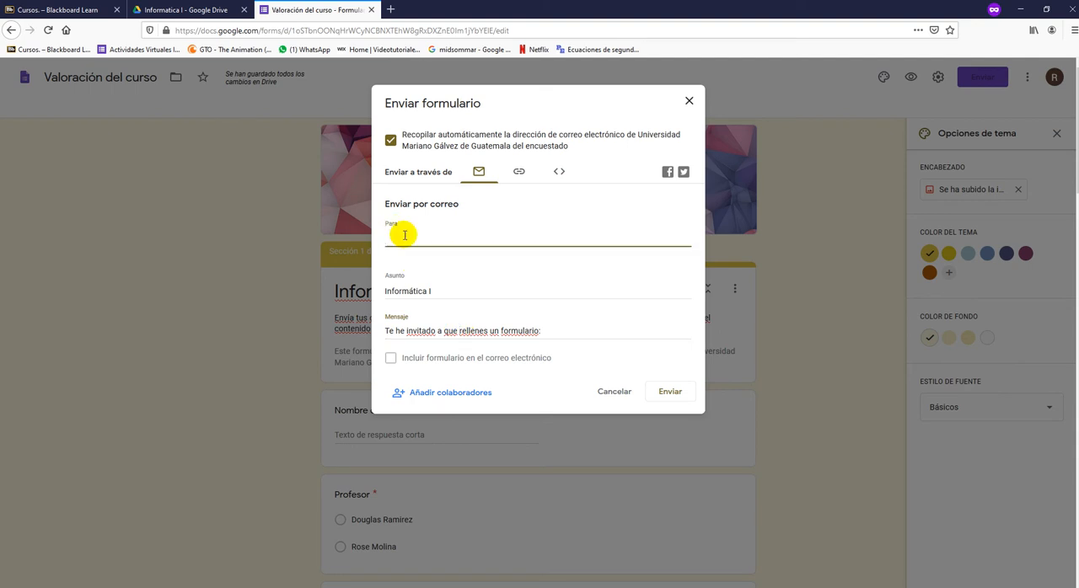
- Switch the sending method to a link, shorten the URL and copy it to the clipboard
click(518, 173)
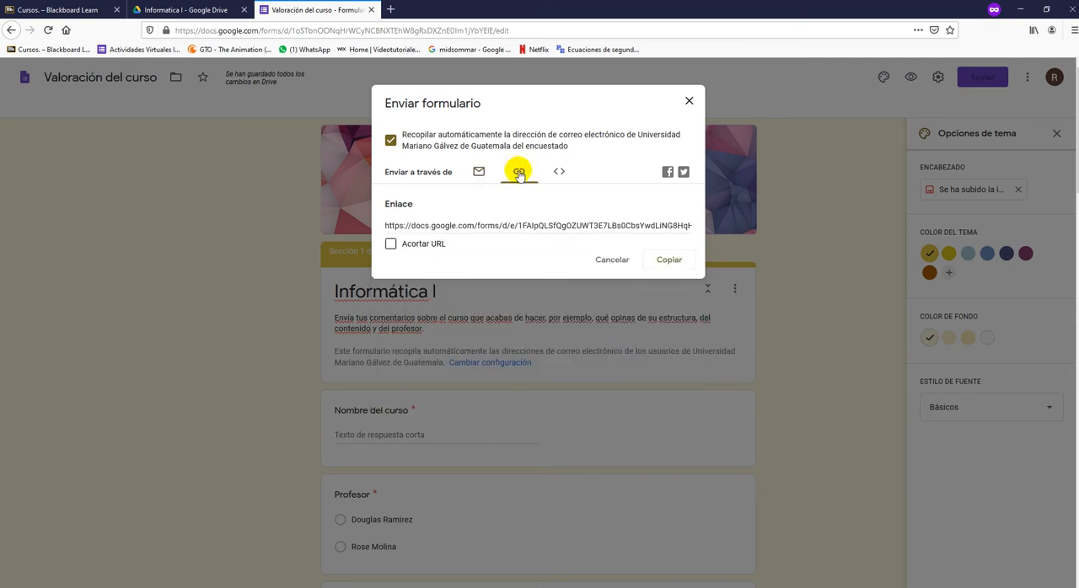
click(391, 246)
click(390, 245)
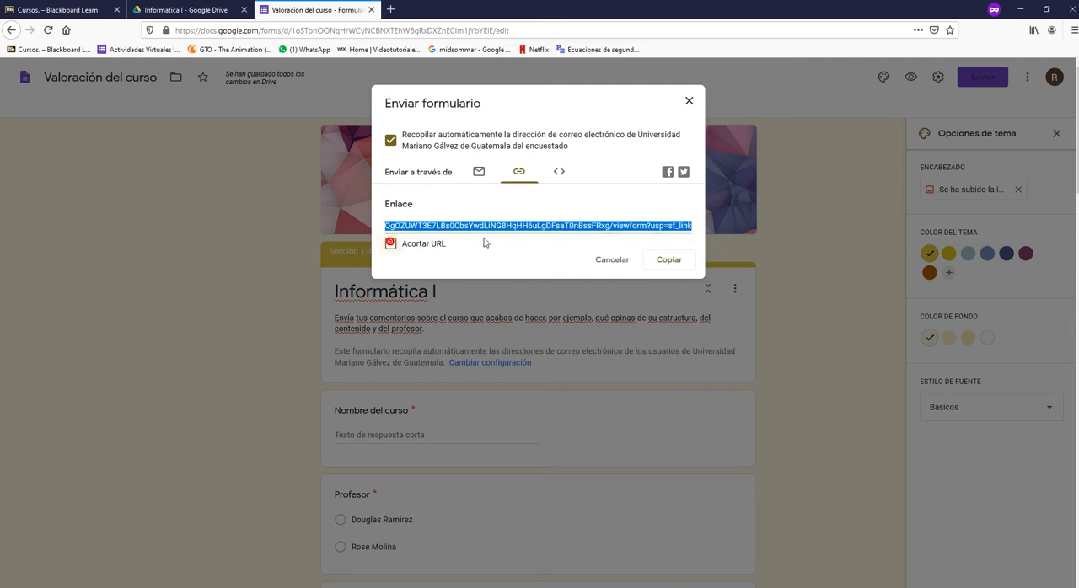
click(636, 225)
click(390, 244)
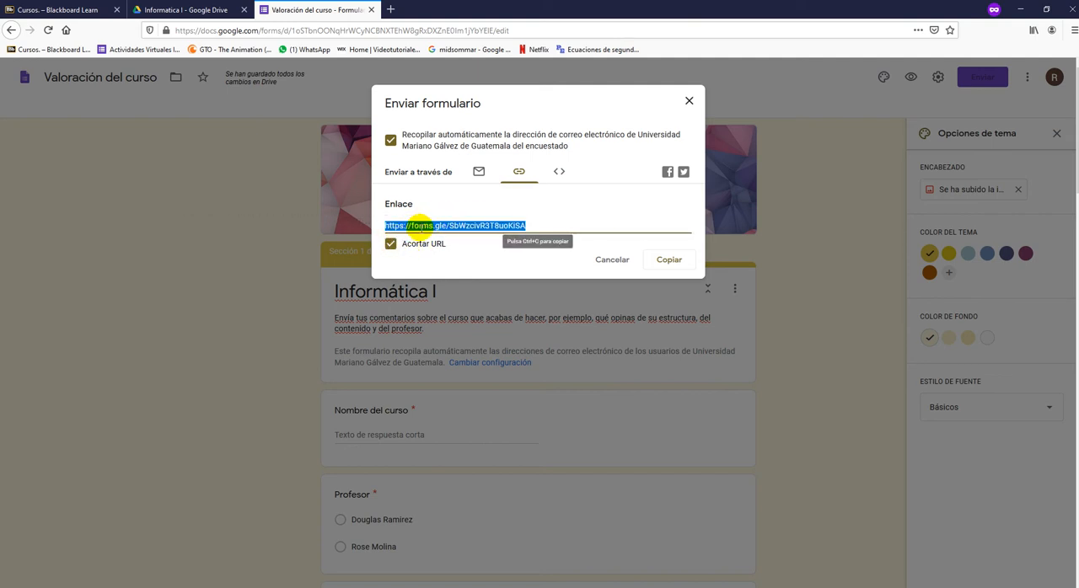
right_click(419, 226)
click(628, 219)
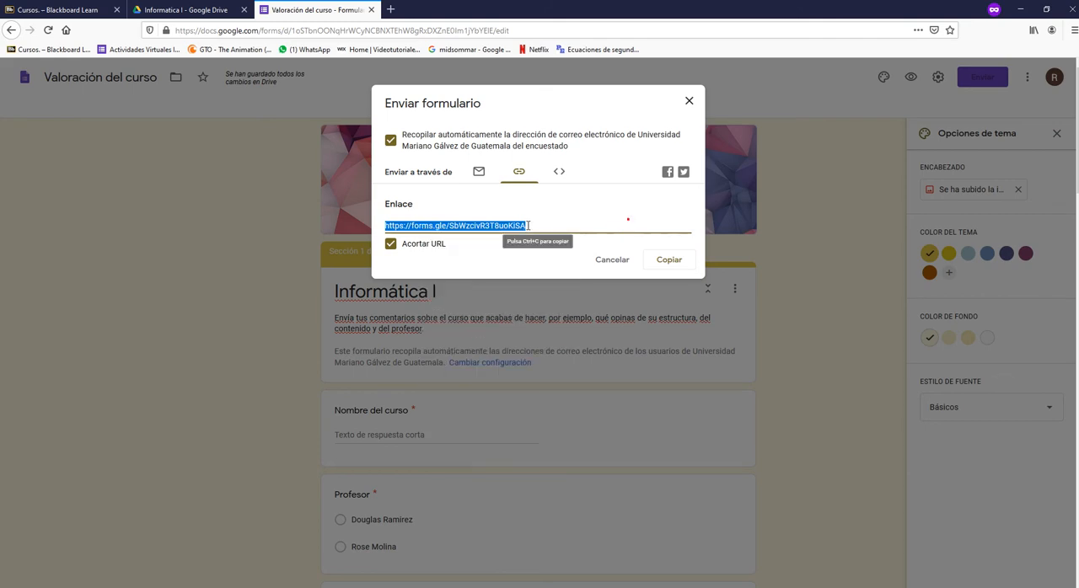
click(665, 260)
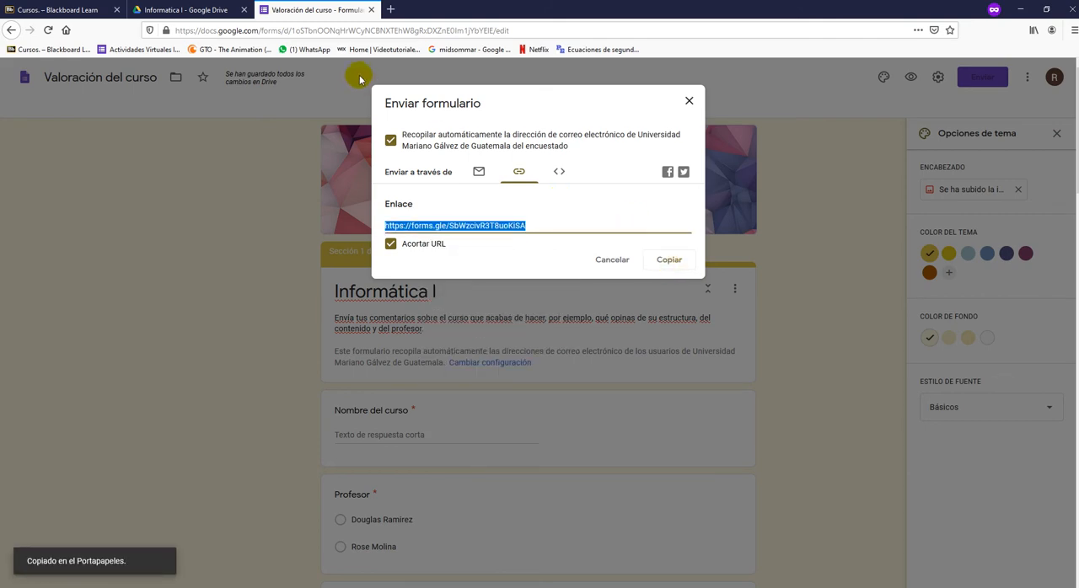
- Look over the course list in Blackboard and return to the form's link dialog
click(66, 9)
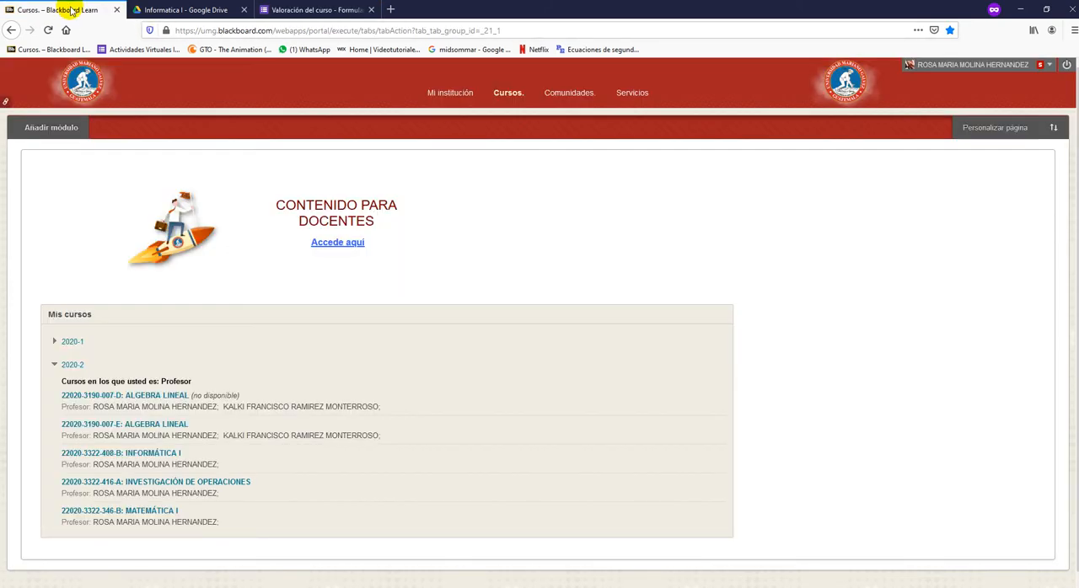
click(328, 7)
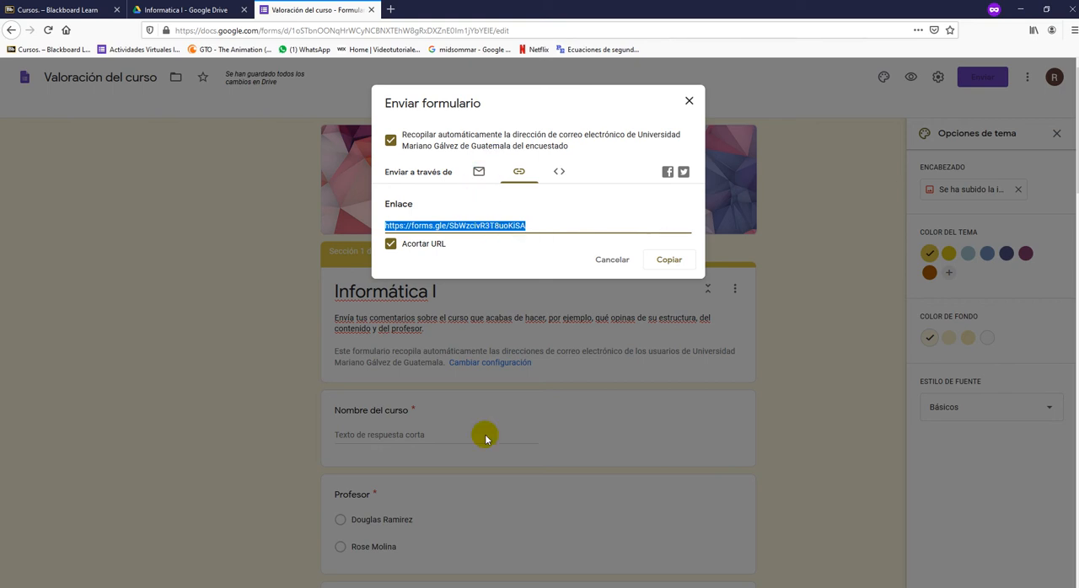
- Open a new private Firefox window and load the form from the copied short link
mouse_move(446, 587)
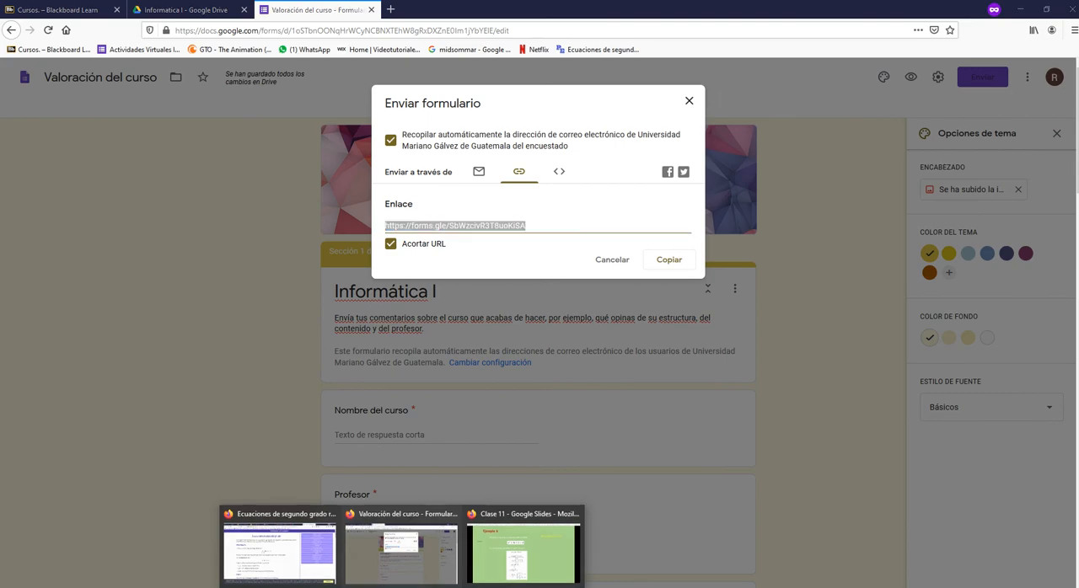
right_click(402, 587)
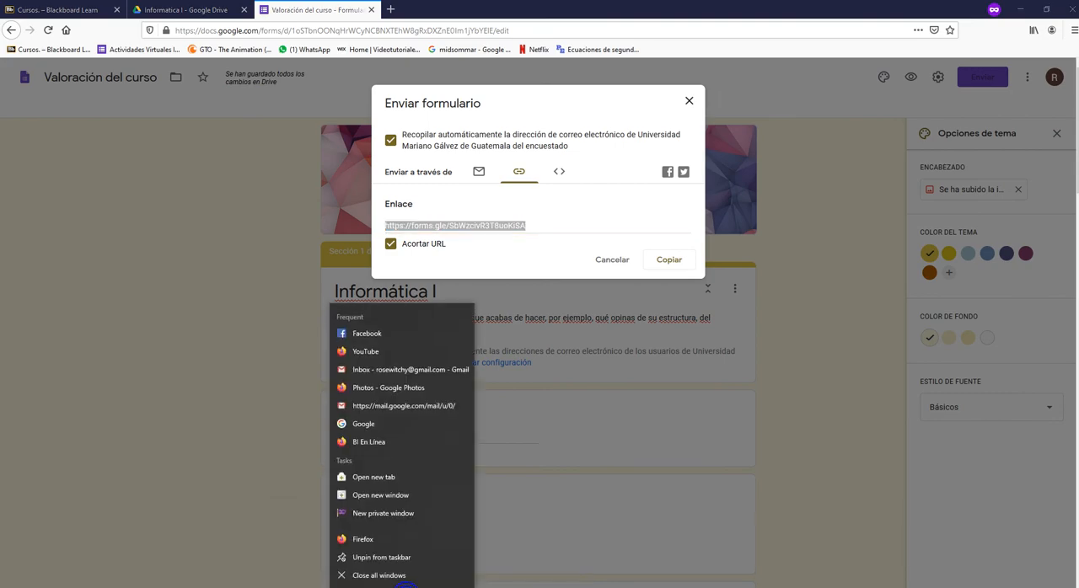
click(395, 514)
click(230, 26)
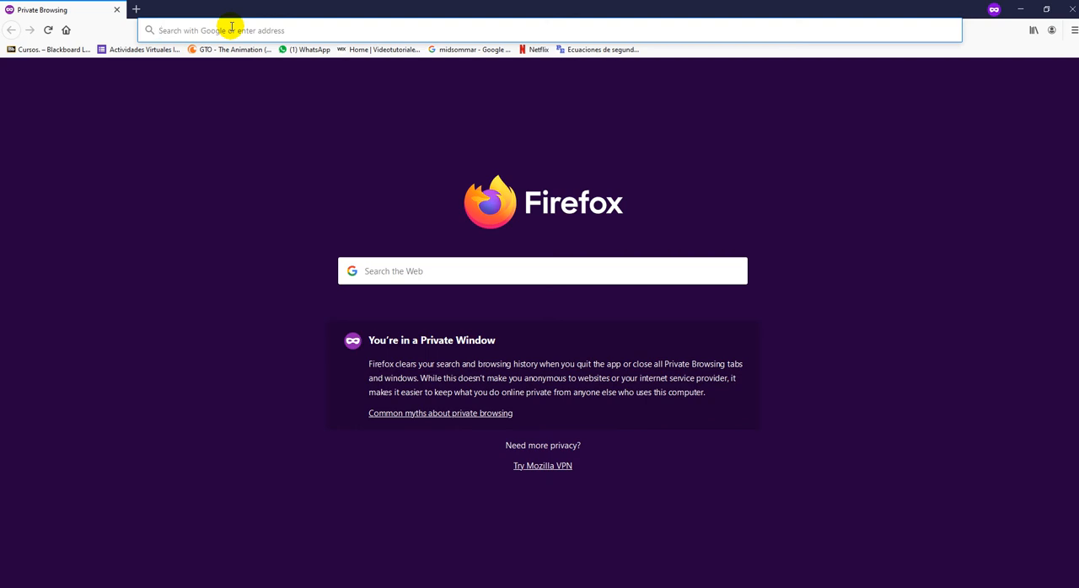
key(ctrl+v)
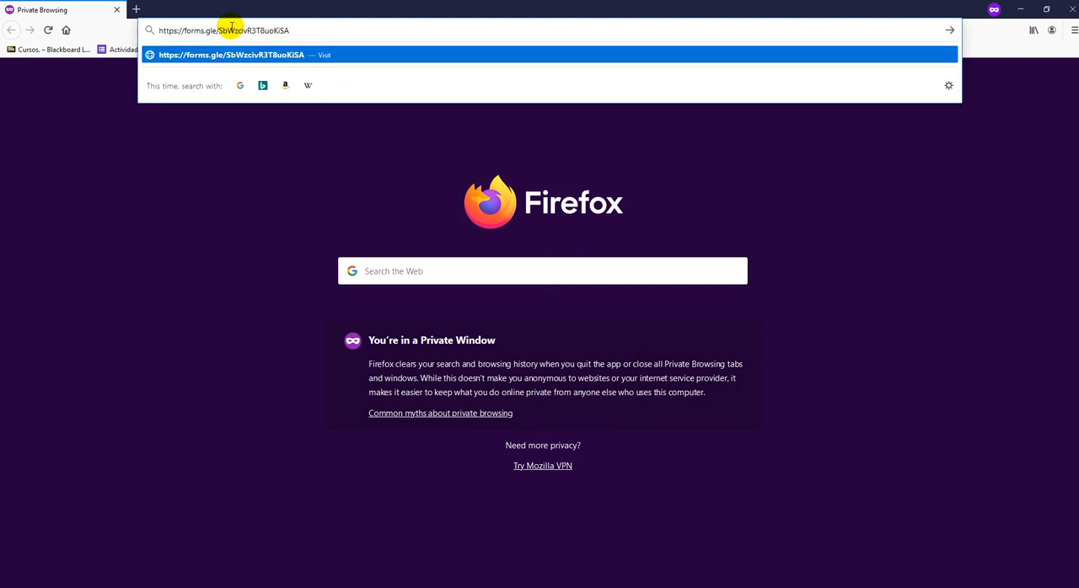
key(Return)
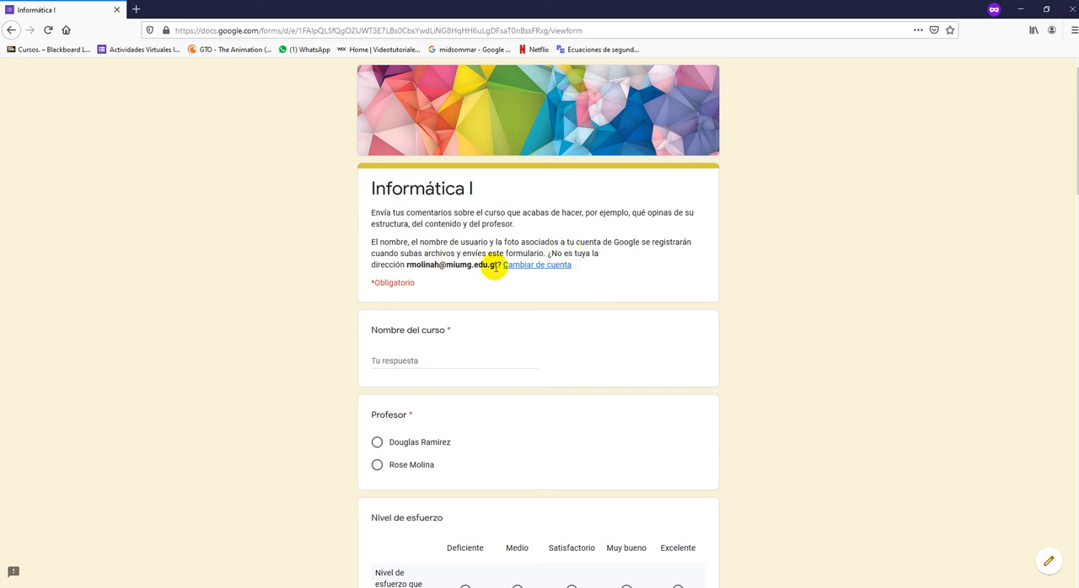
- Examine the respondent form's notice about recorded account data and the signed-in email address
drag(502, 265, 366, 244)
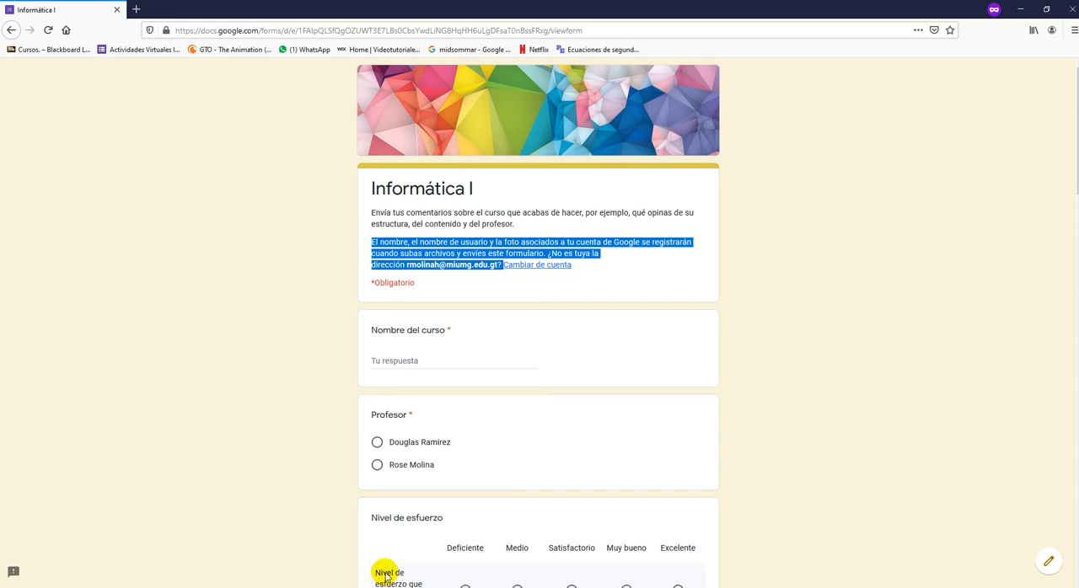
click(490, 266)
drag(488, 268, 407, 268)
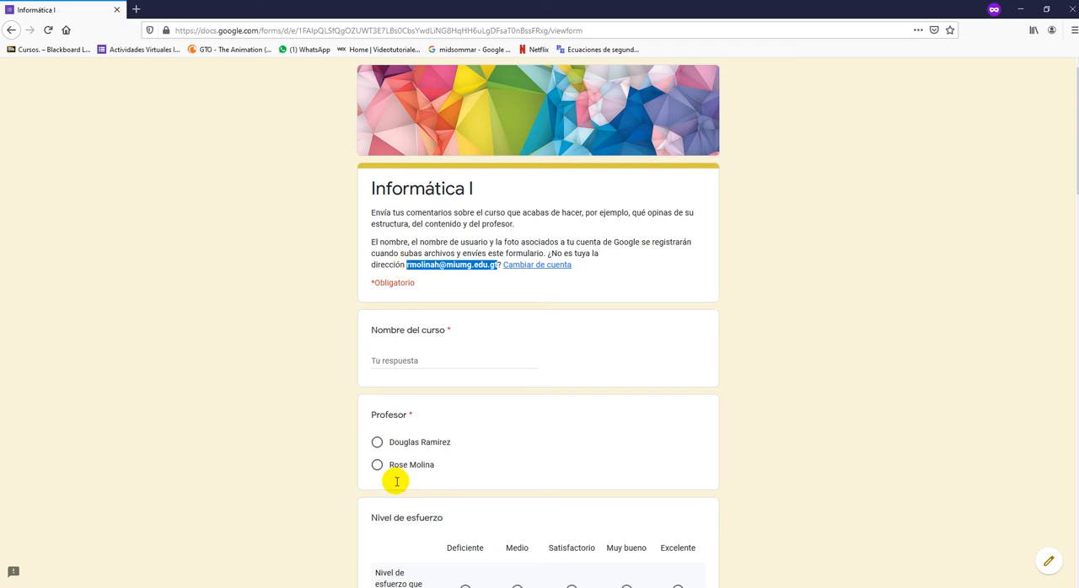
- Launch Google Chrome and load the form from the copied short link
click(13, 587)
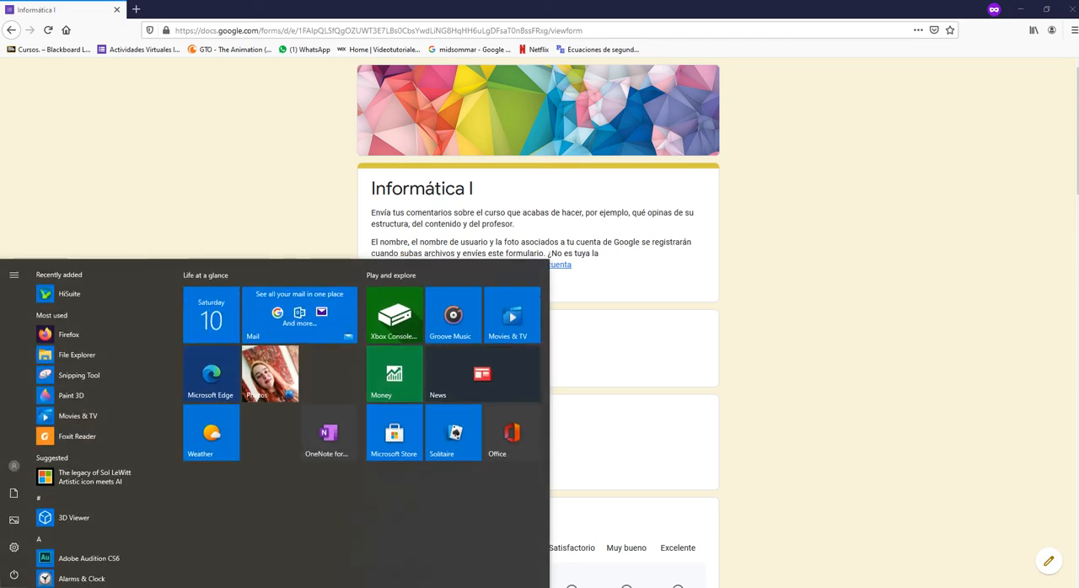
text(chrome)
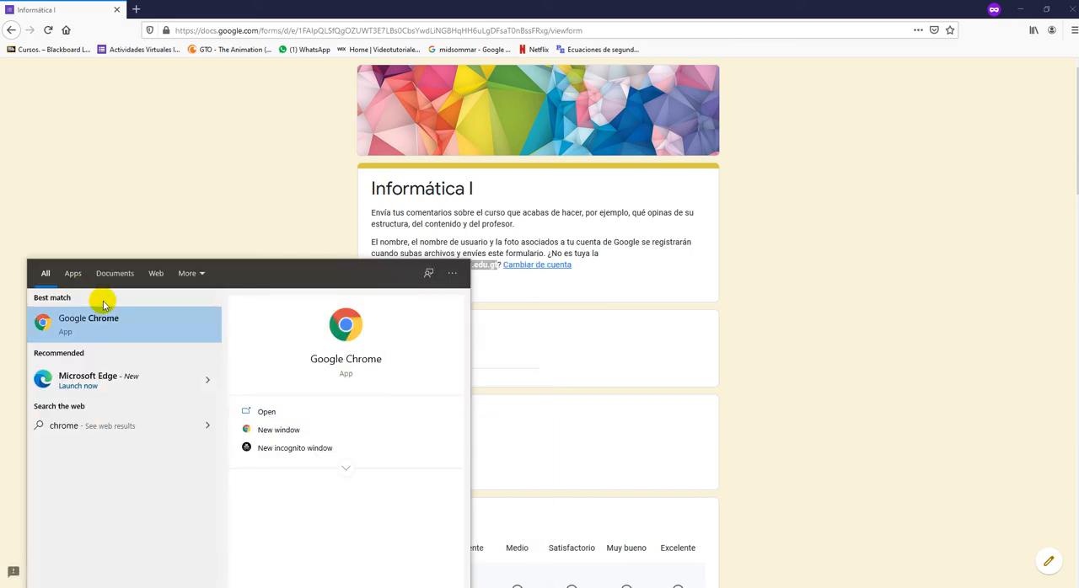
click(103, 317)
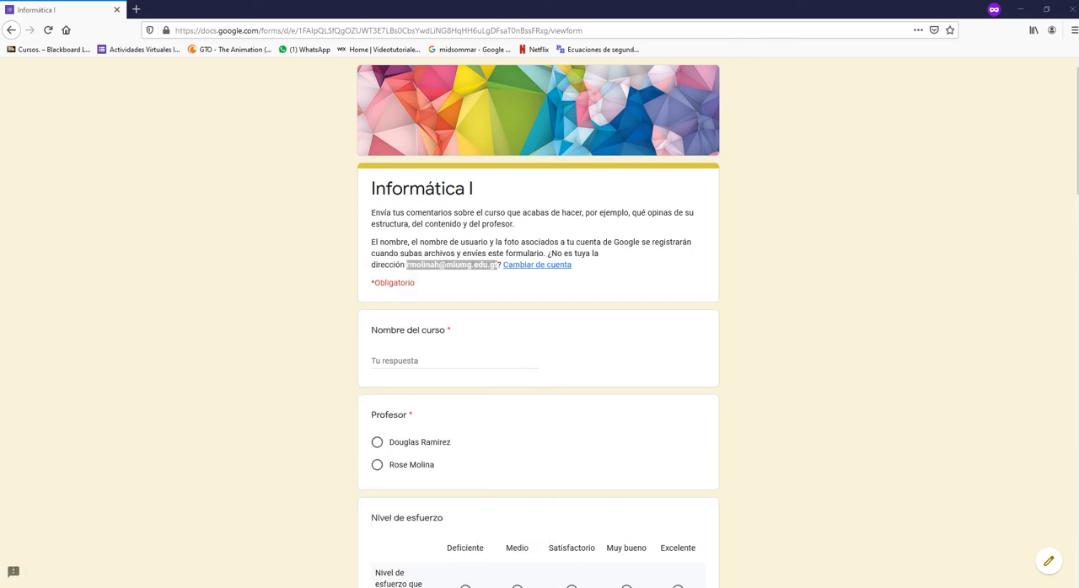
drag(1078, 71, 379, 50)
double_click(381, 50)
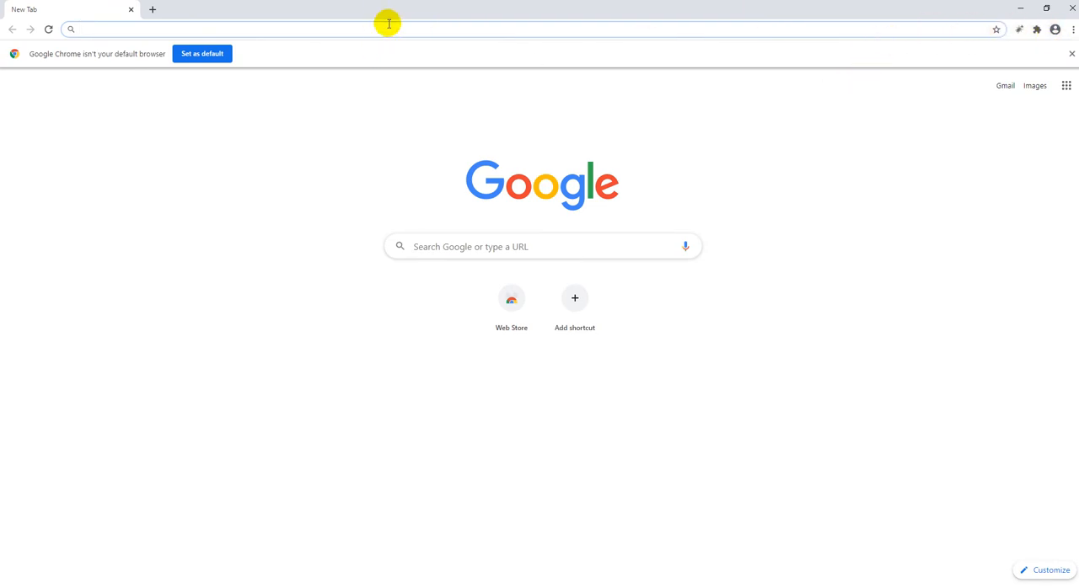
key(ctrl+v)
key(Return)
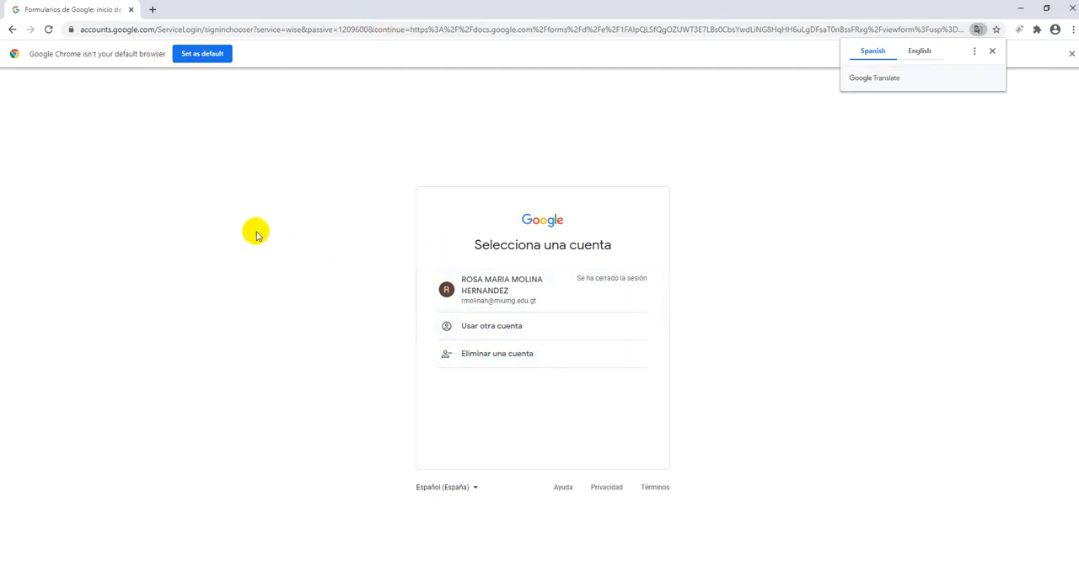
- Sign in with a different Google account by entering its email address and account password
click(539, 329)
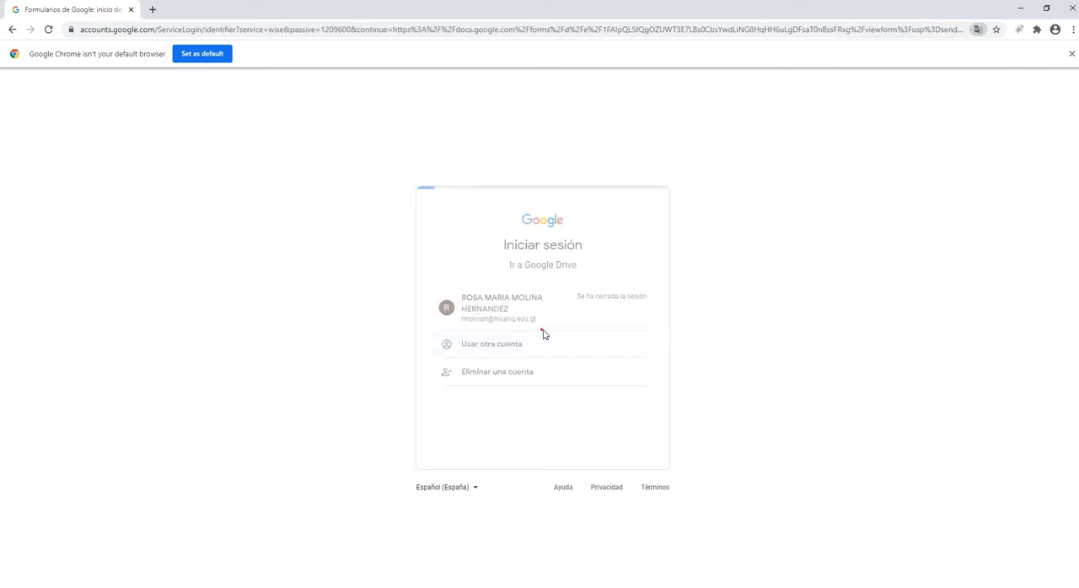
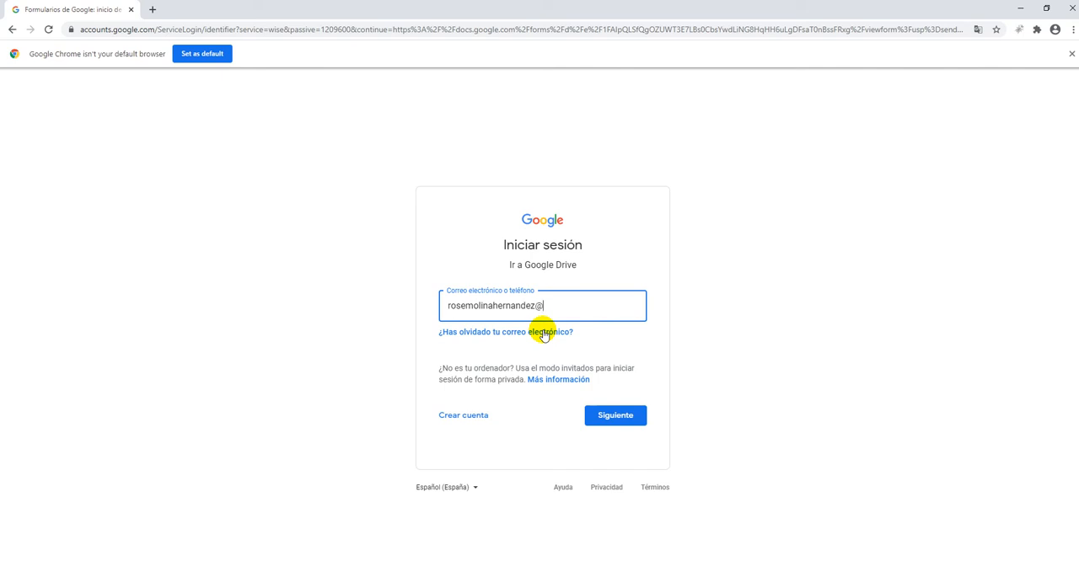
key(Return)
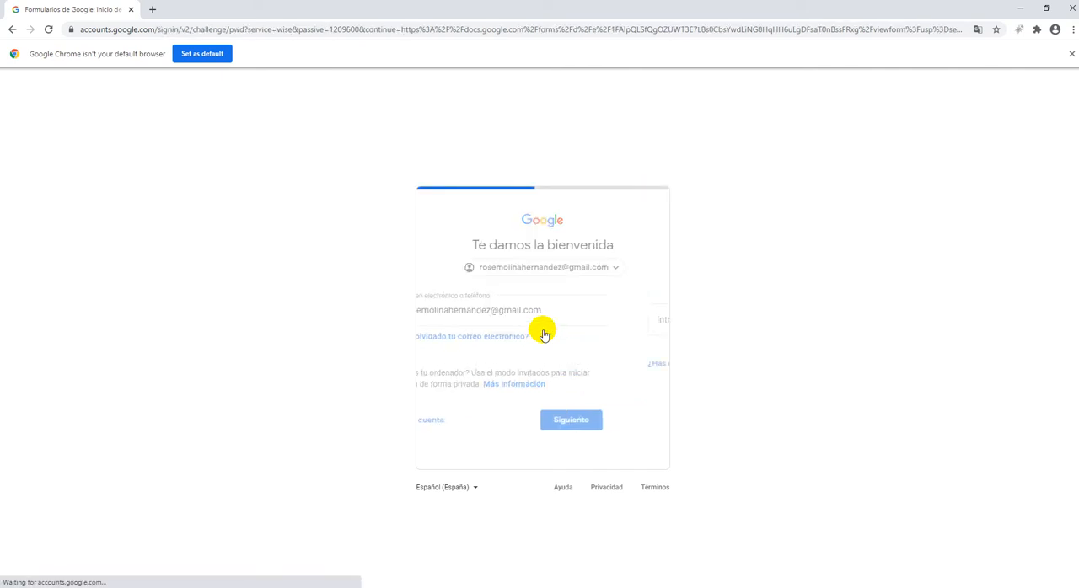
text(r)
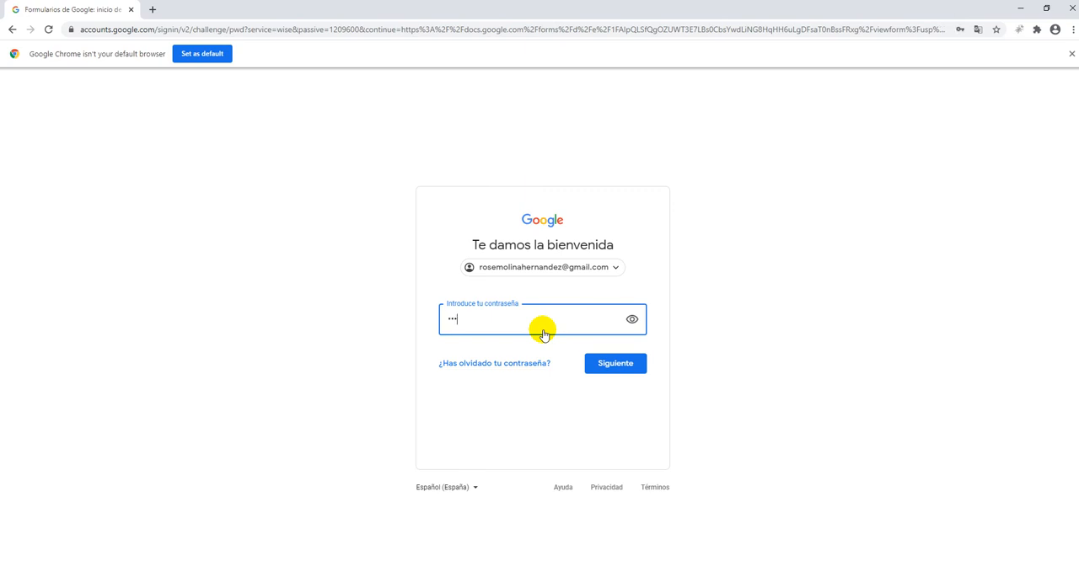
key(Return)
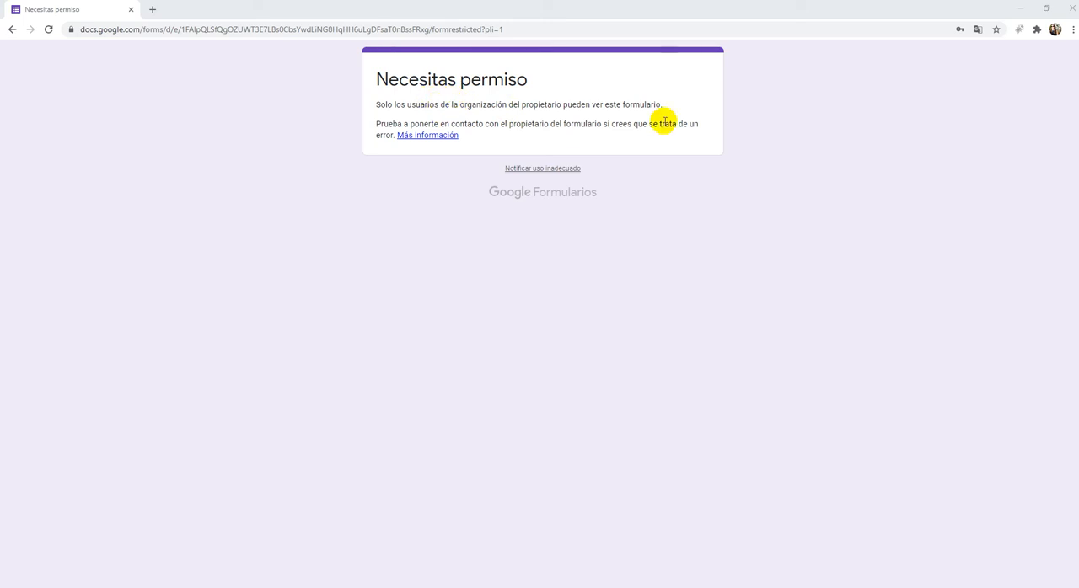
- Return to the form editor in Firefox, disable the restriction to Universidad Mariano Gálvez de Guatemala users and save the settings
click(1020, 8)
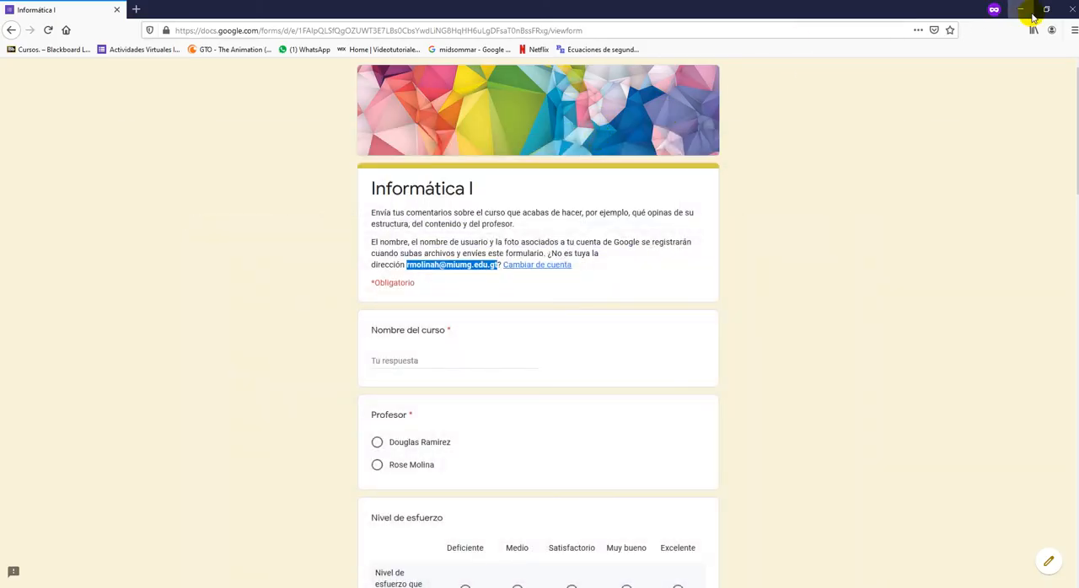
click(1025, 12)
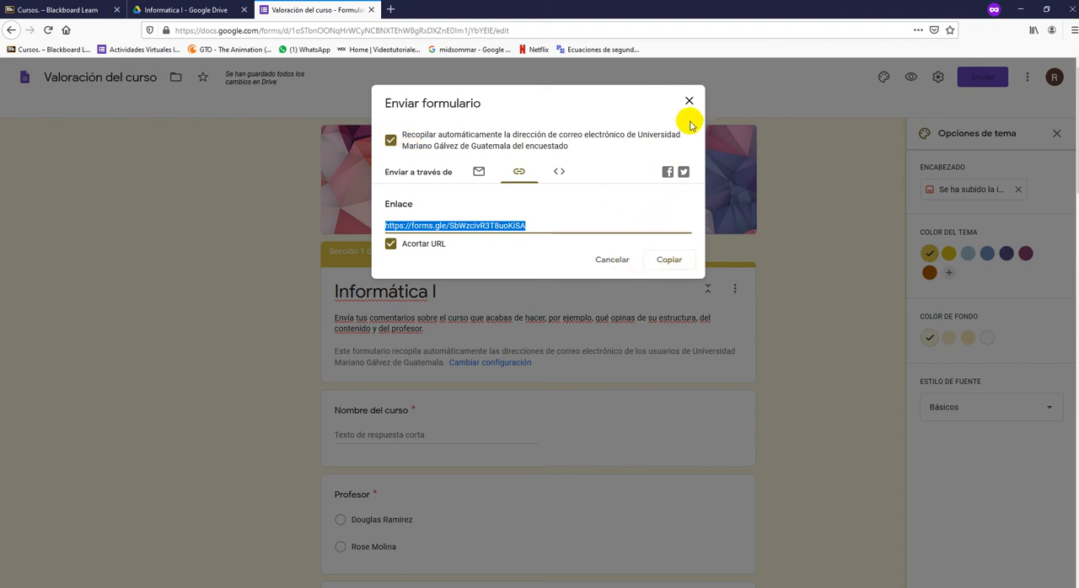
click(689, 102)
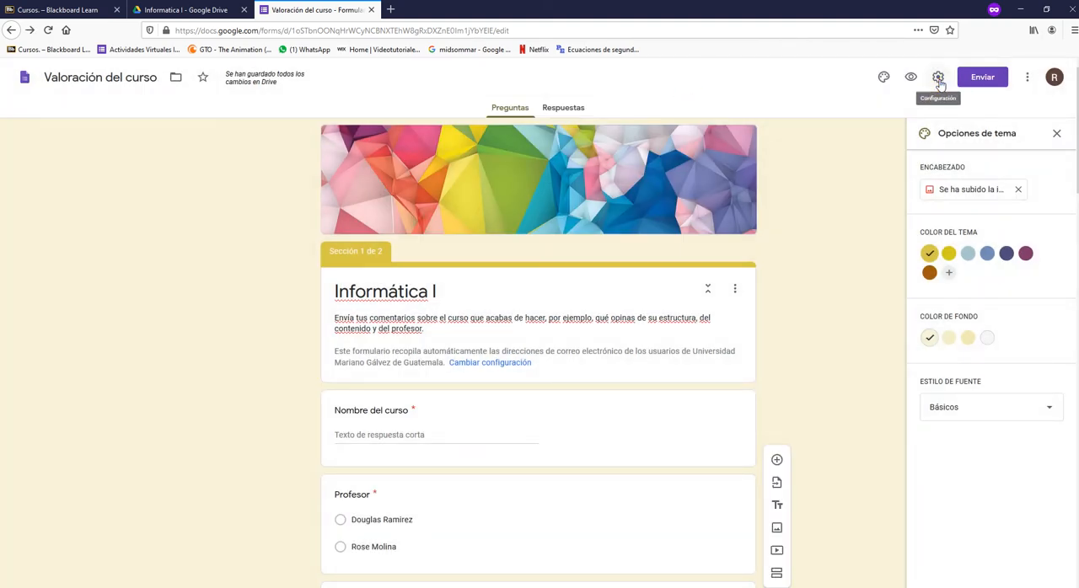
click(938, 78)
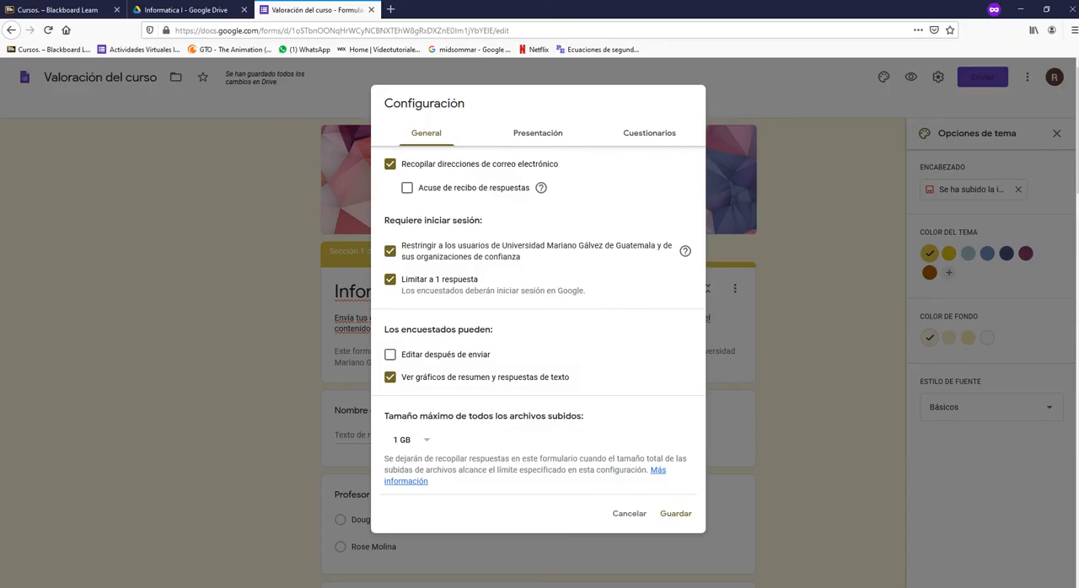
click(391, 251)
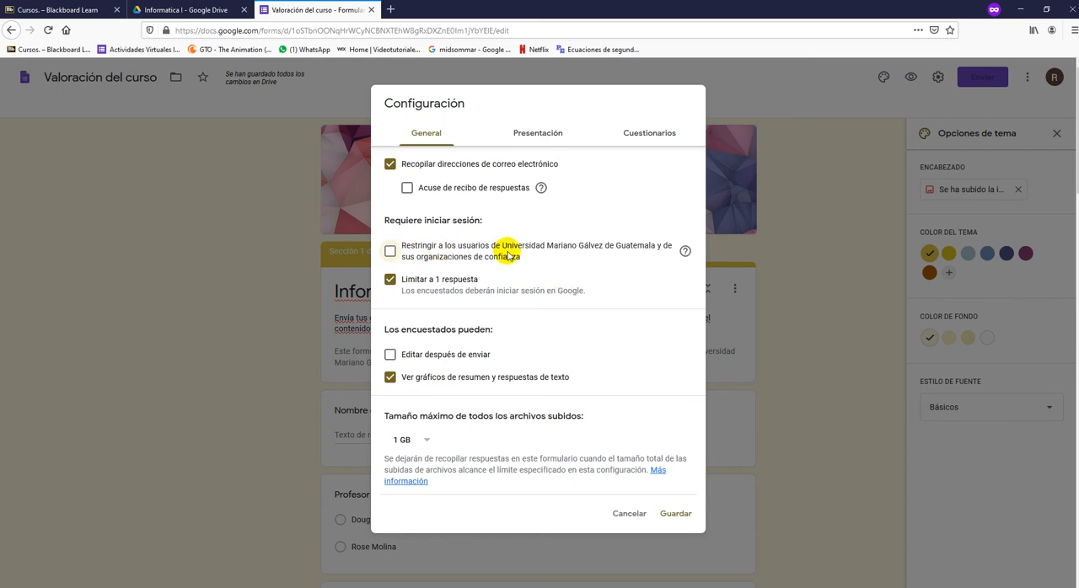
click(676, 514)
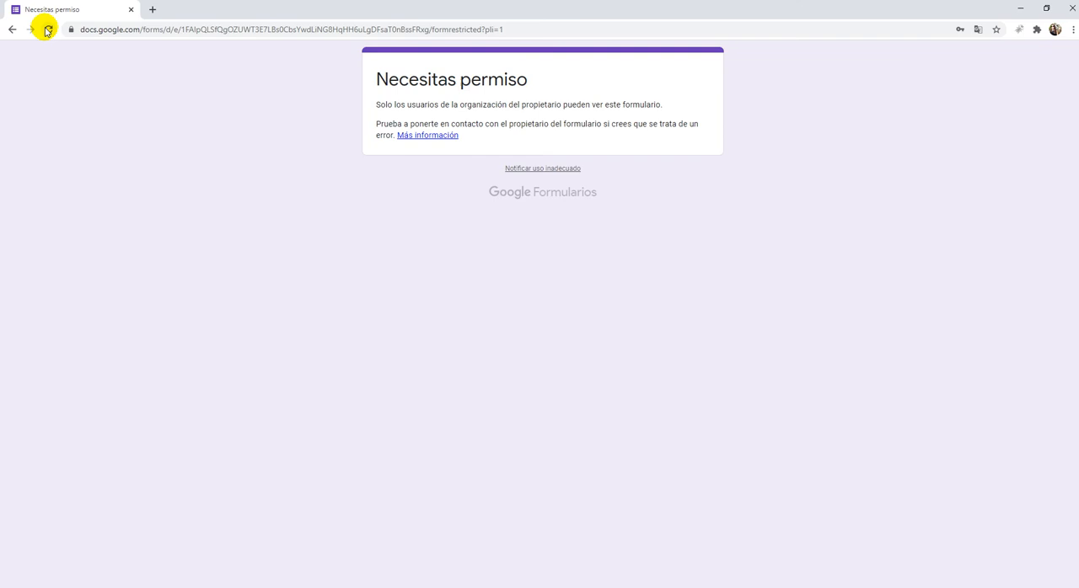
- Reload the form in Chrome and look over its account notice and questions as an external respondent
click(48, 30)
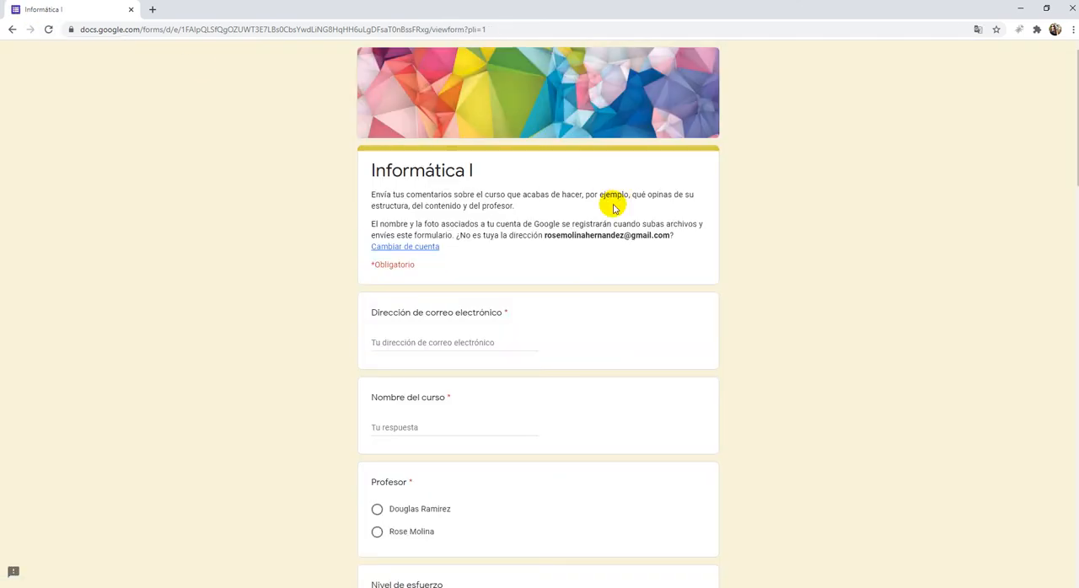
drag(670, 236, 533, 235)
scroll(718, 271, down, 12)
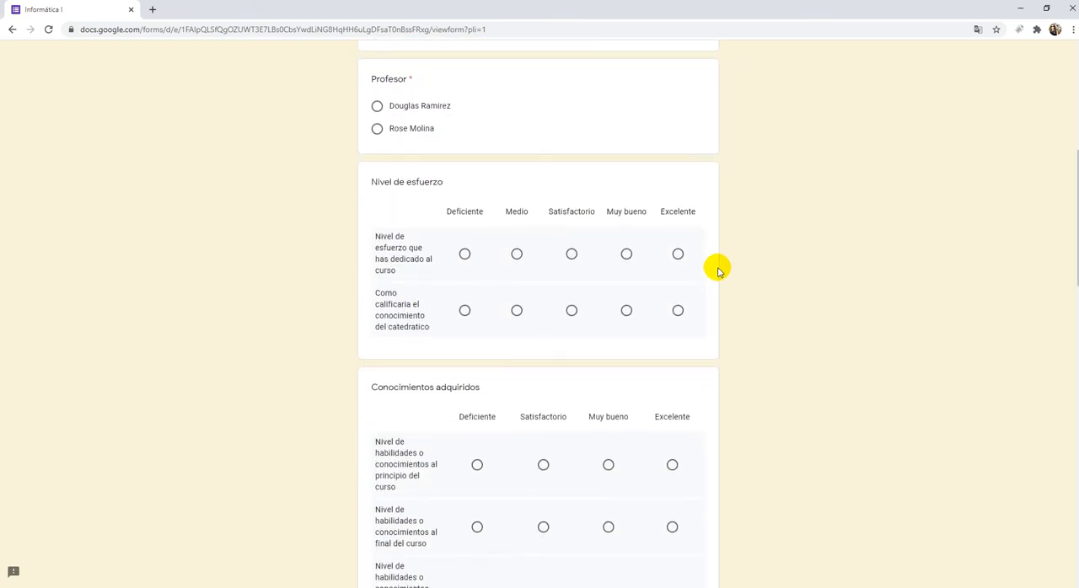
scroll(714, 268, up, 12)
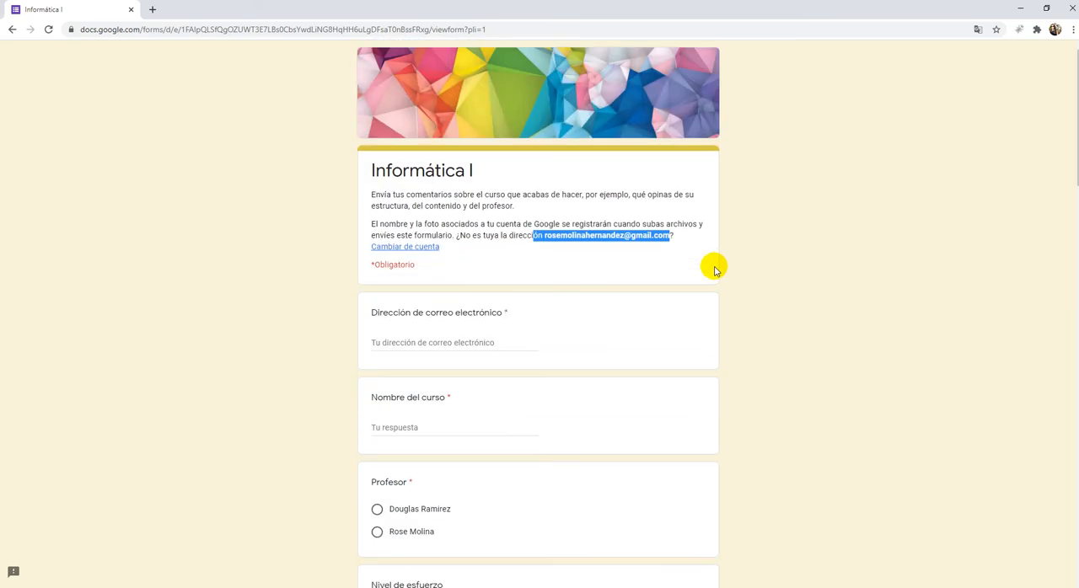
click(755, 308)
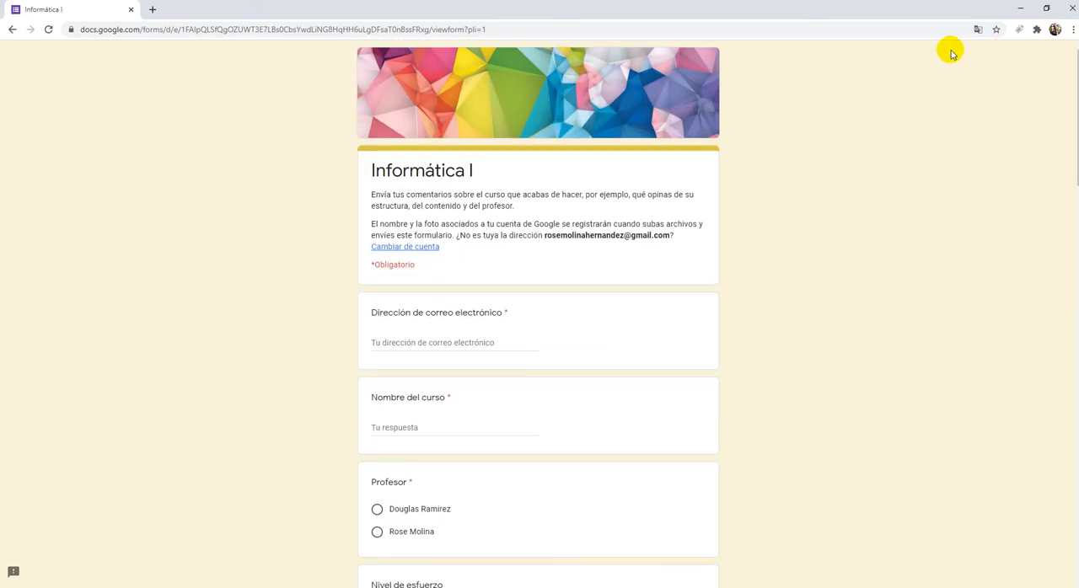
scroll(733, 312, down, 12)
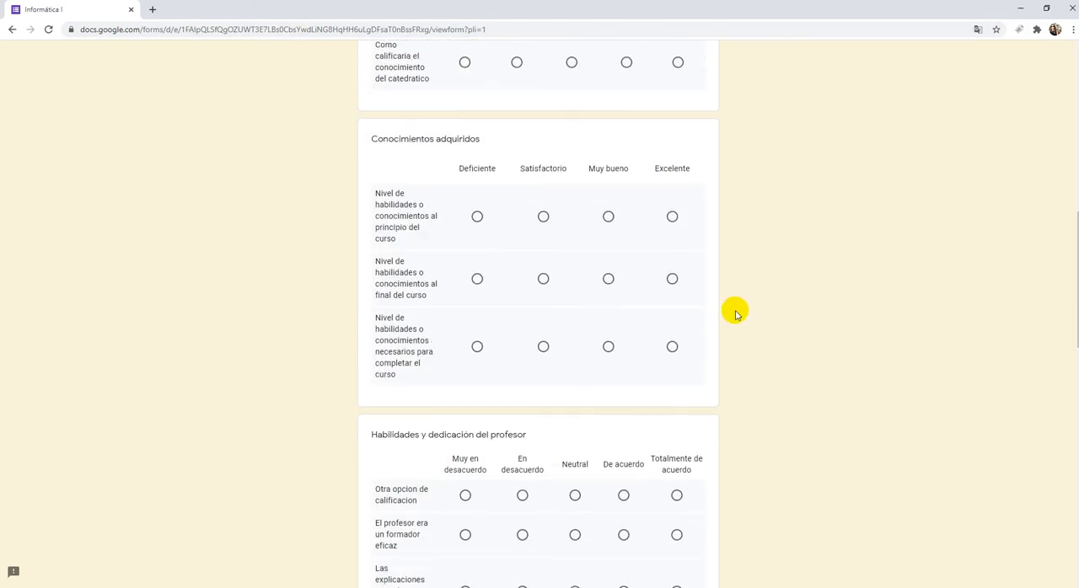
- Answer the opening questions with the respondent's email address, the course name Informatica and the second listed professor
scroll(725, 310, up, 12)
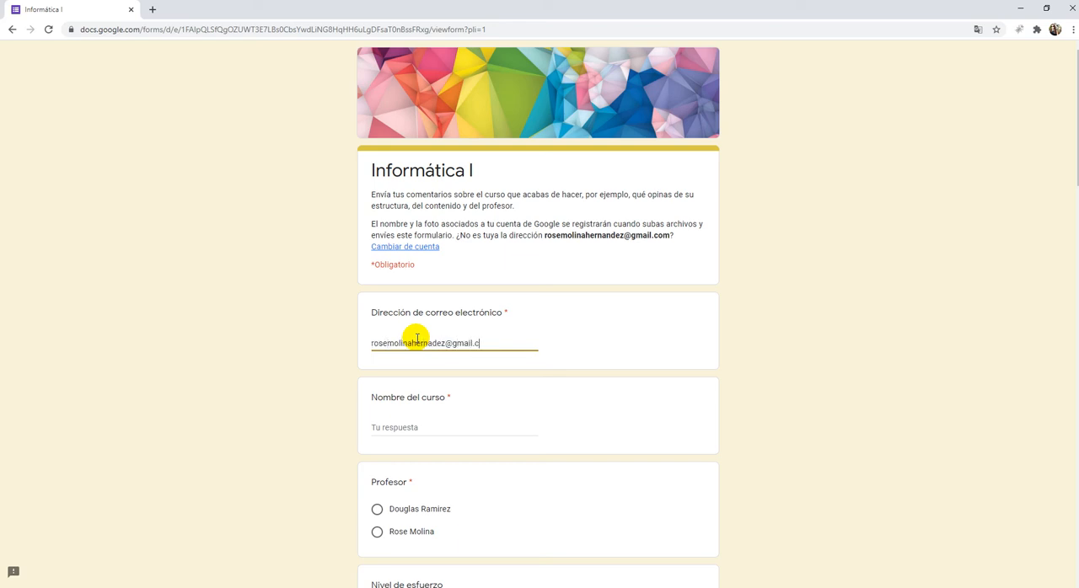
text(om)
key(Tab)
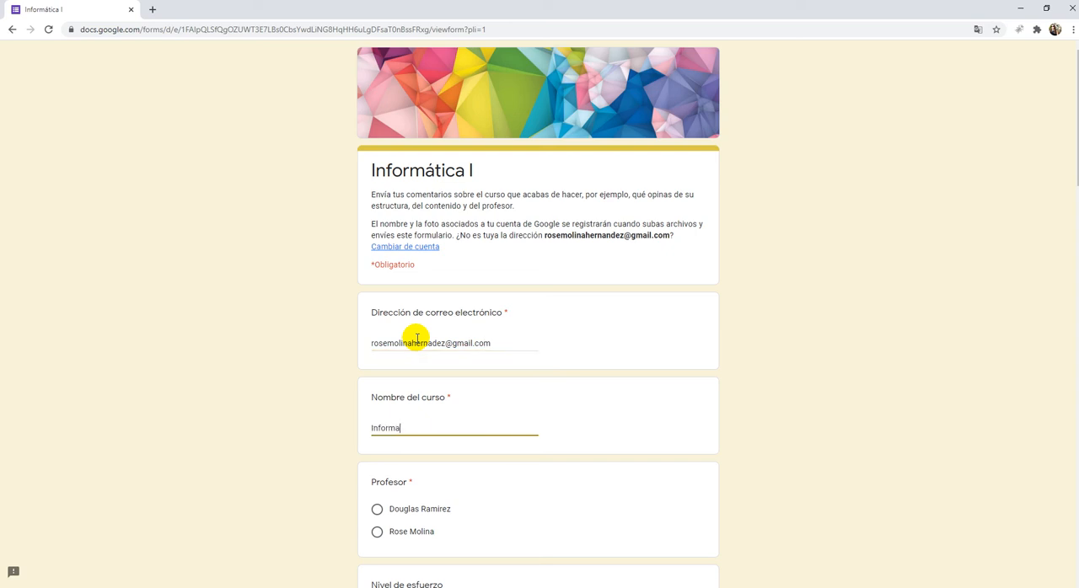
scroll(438, 379, down, 2)
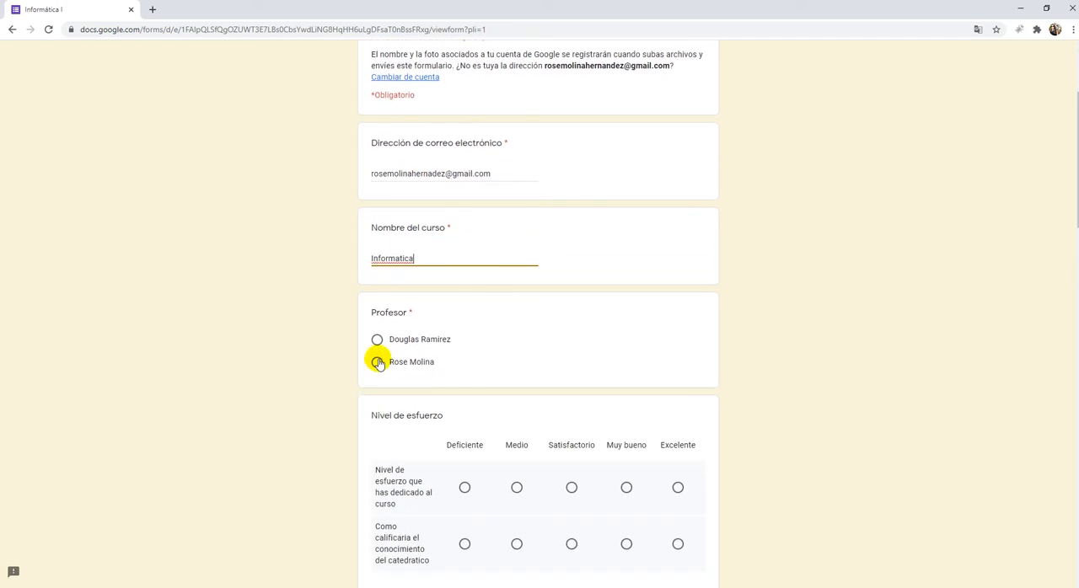
click(377, 362)
- Under Nivel de esfuerzo, rate the effort dedicated to the course Deficiente and the teacher's knowledge Satisfactorio
scroll(571, 366, down, 1)
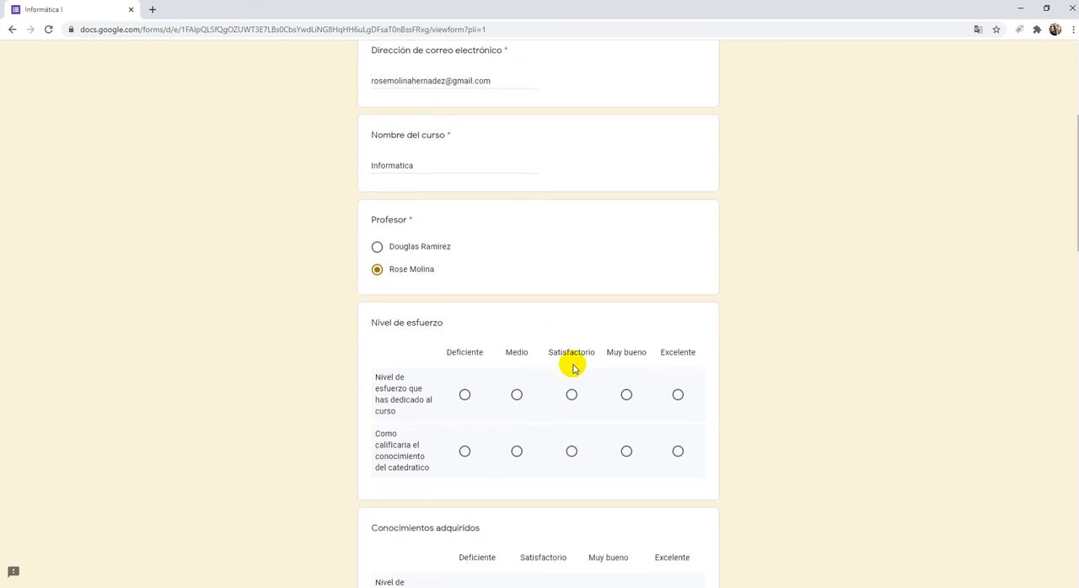
right_click(562, 389)
click(481, 375)
click(464, 374)
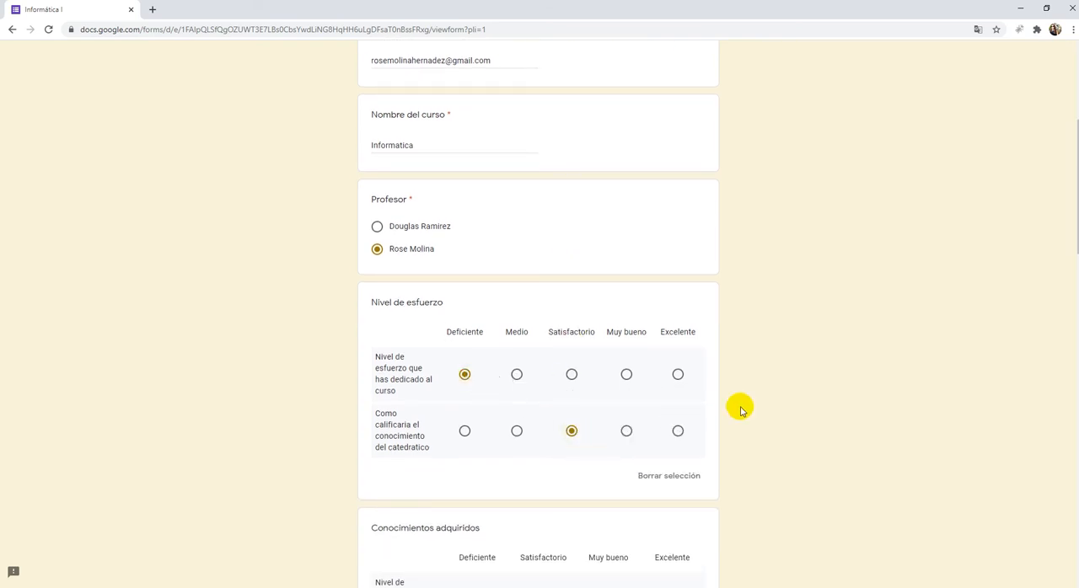
- Try to advance to the form's next section with the remaining questions unanswered
scroll(740, 411, up, 1)
scroll(740, 404, down, 3)
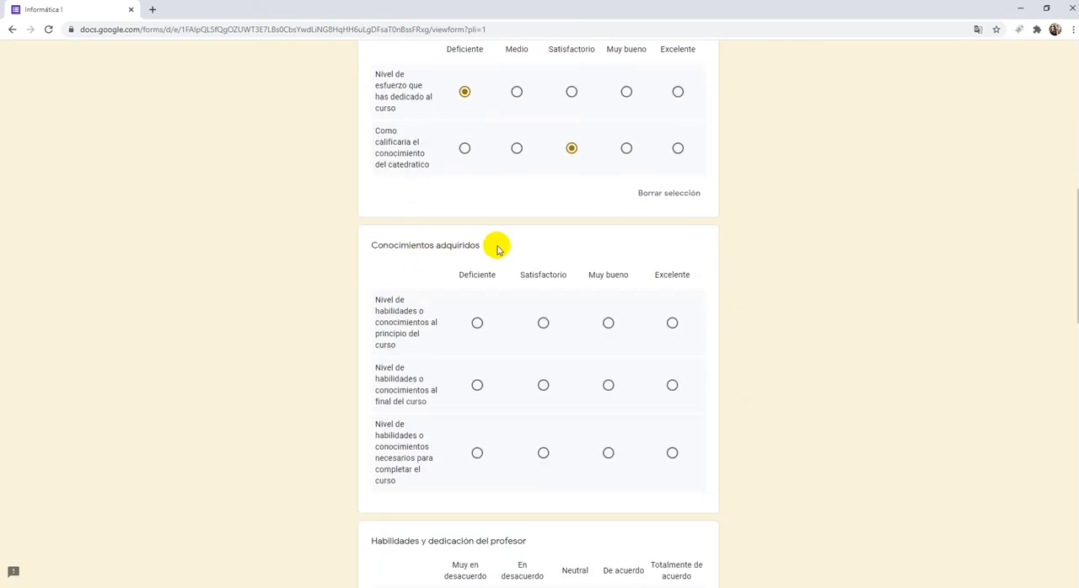
scroll(494, 287, up, 3)
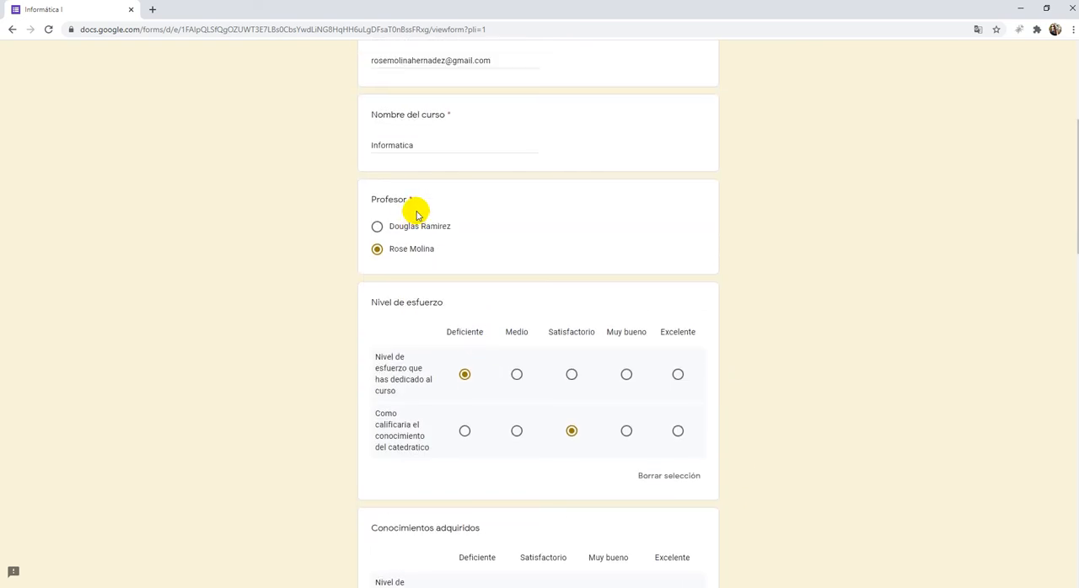
scroll(516, 329, down, 5)
scroll(516, 328, down, 10)
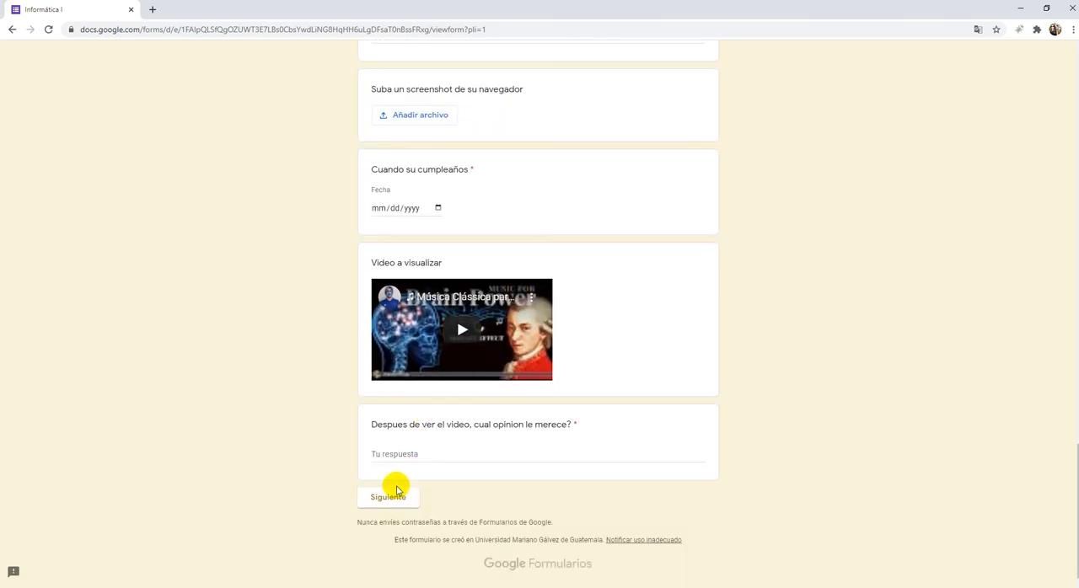
click(389, 497)
- Look through the form for required questions that still need an answer
scroll(628, 392, up, 15)
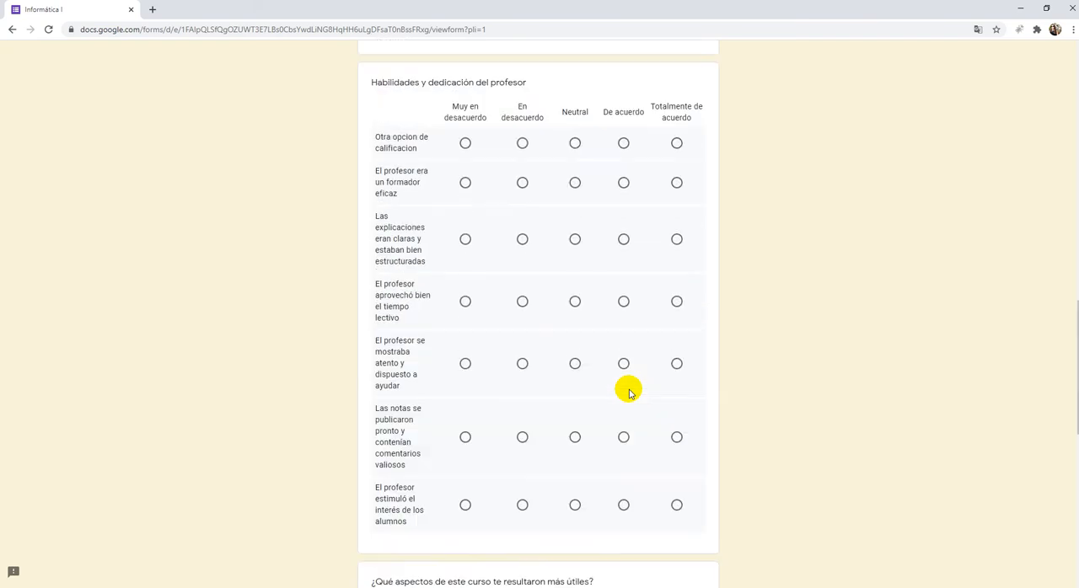
scroll(628, 392, up, 5)
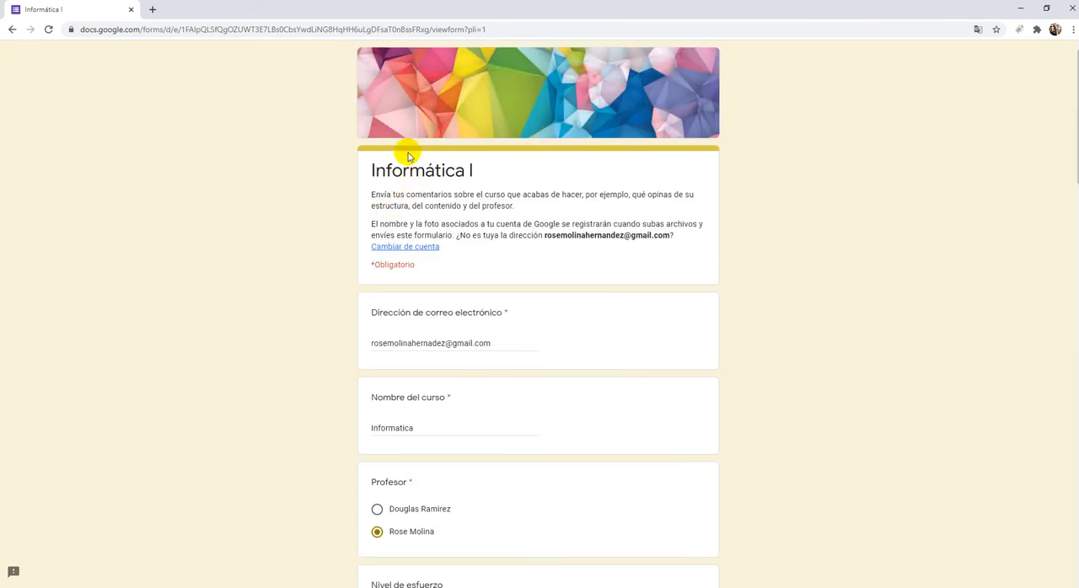
scroll(580, 332, down, 15)
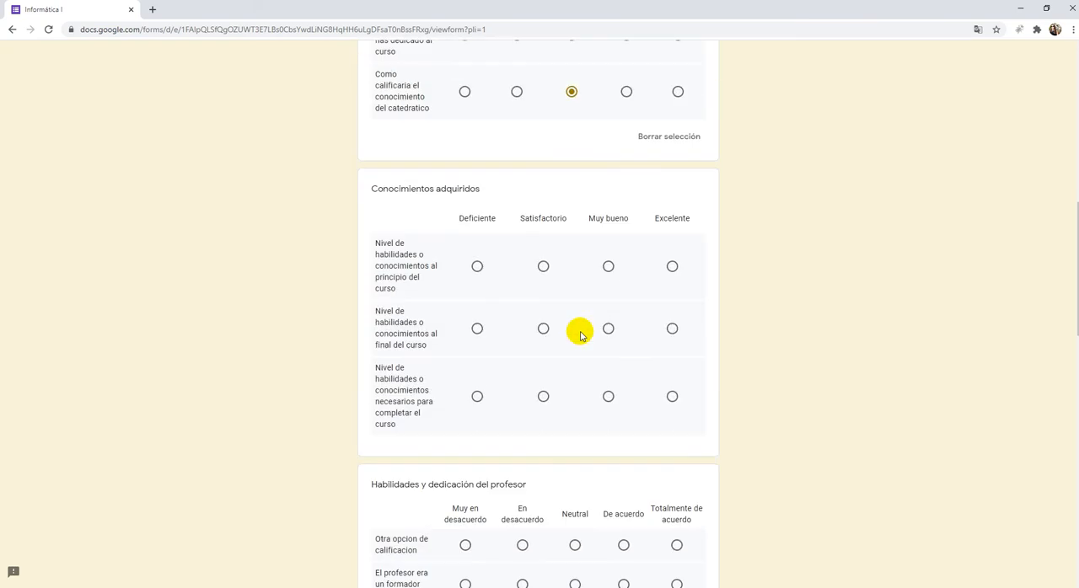
scroll(581, 332, down, 6)
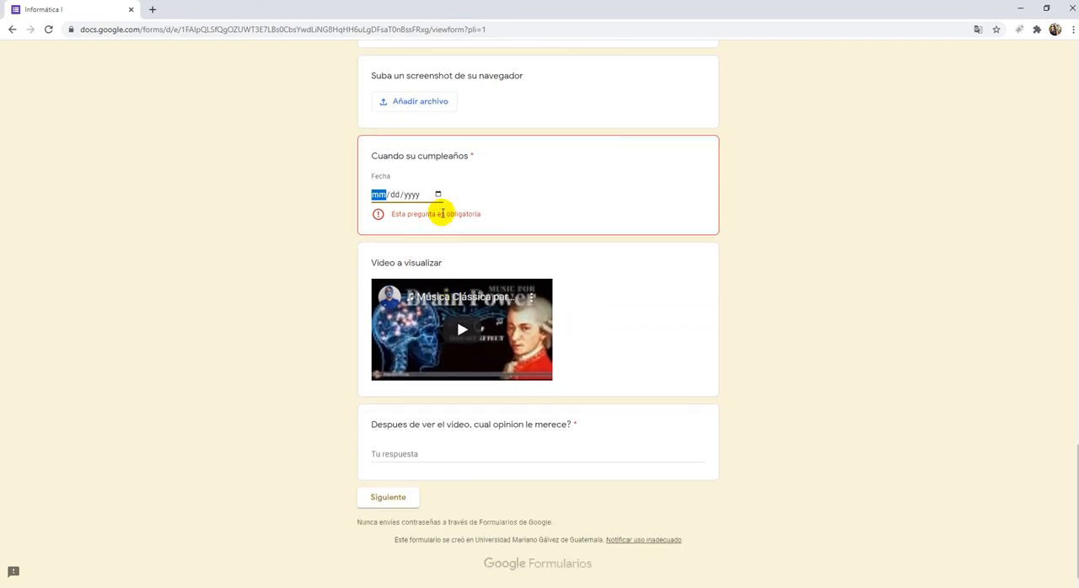
scroll(573, 295, up, 15)
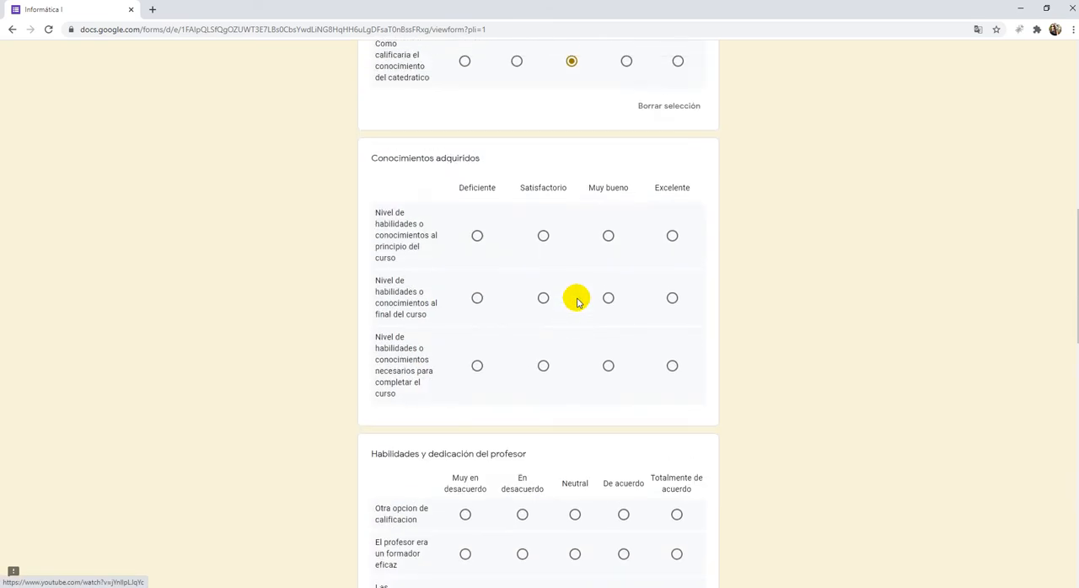
scroll(590, 303, down, 4)
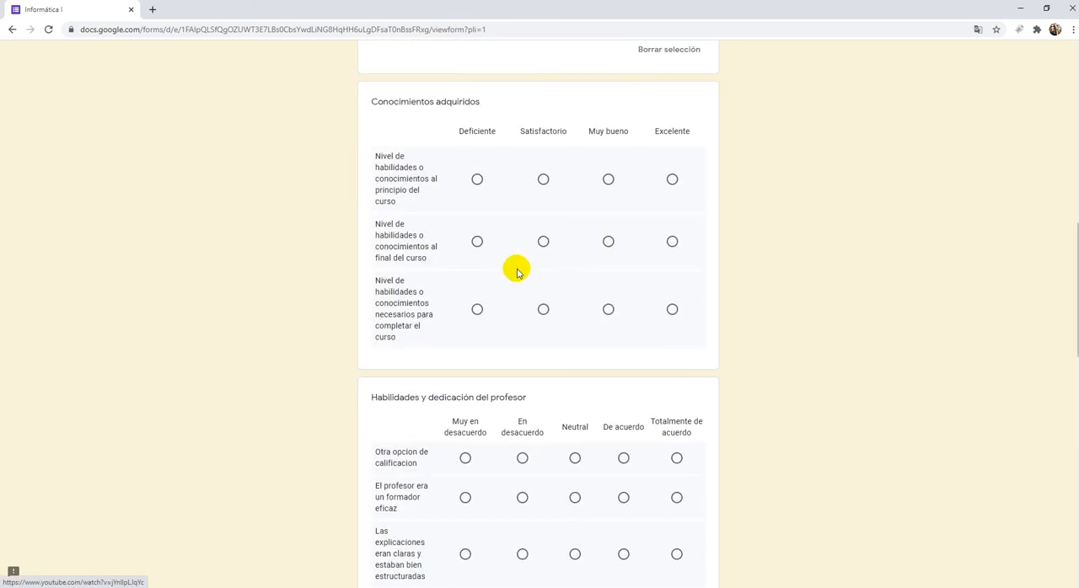
- Open the file upload for the "Suba un screenshot de su navegador" question
scroll(552, 325, down, 3)
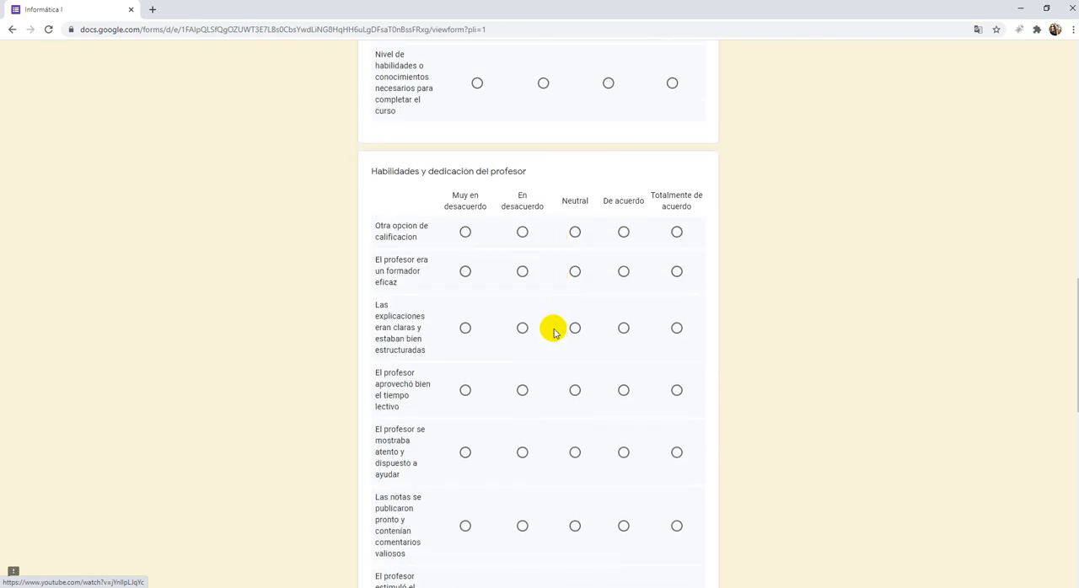
scroll(519, 348, down, 5)
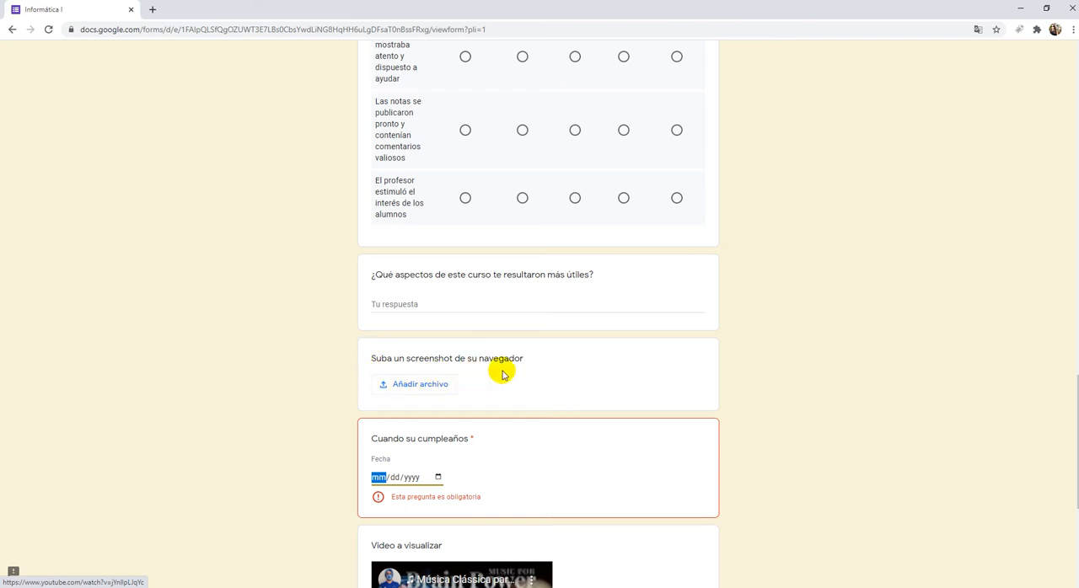
click(421, 384)
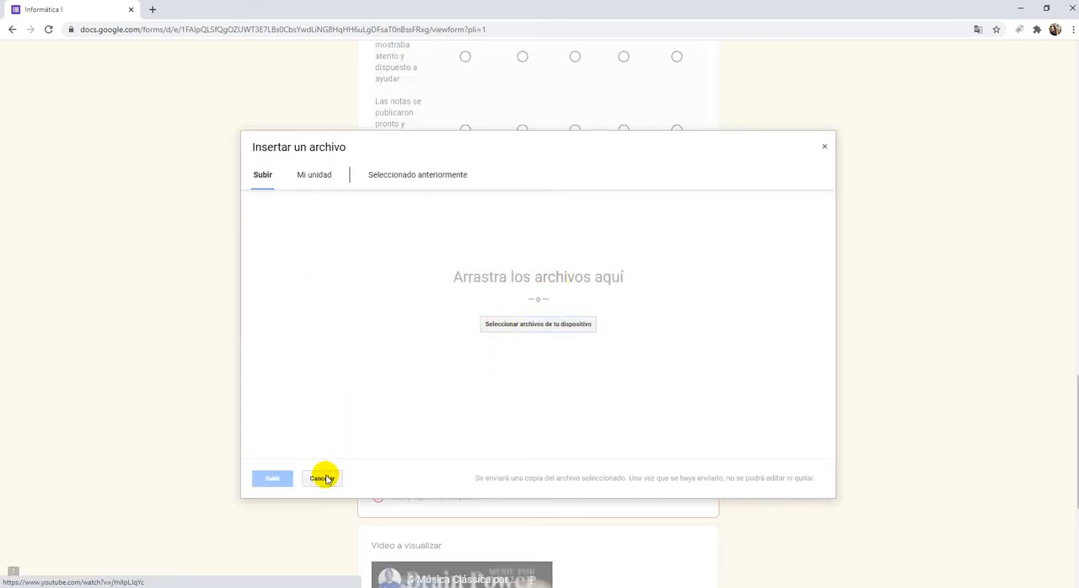
click(540, 329)
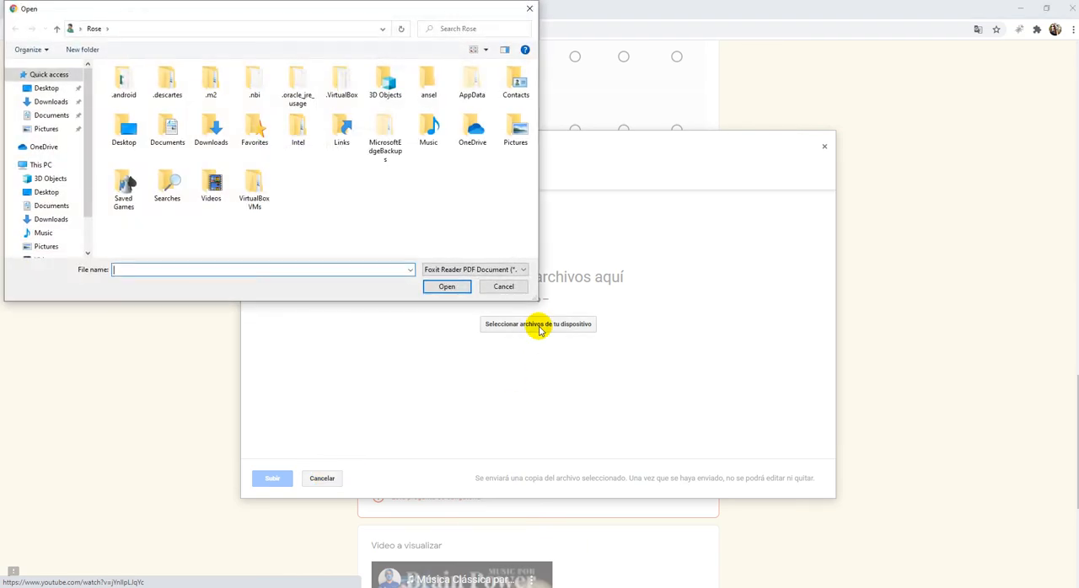
click(44, 244)
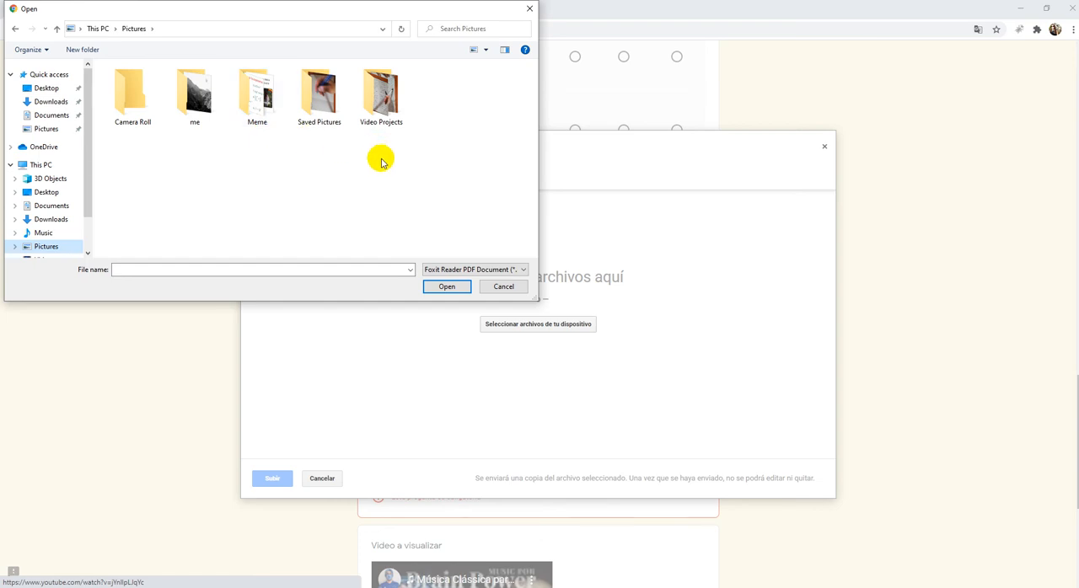
click(482, 270)
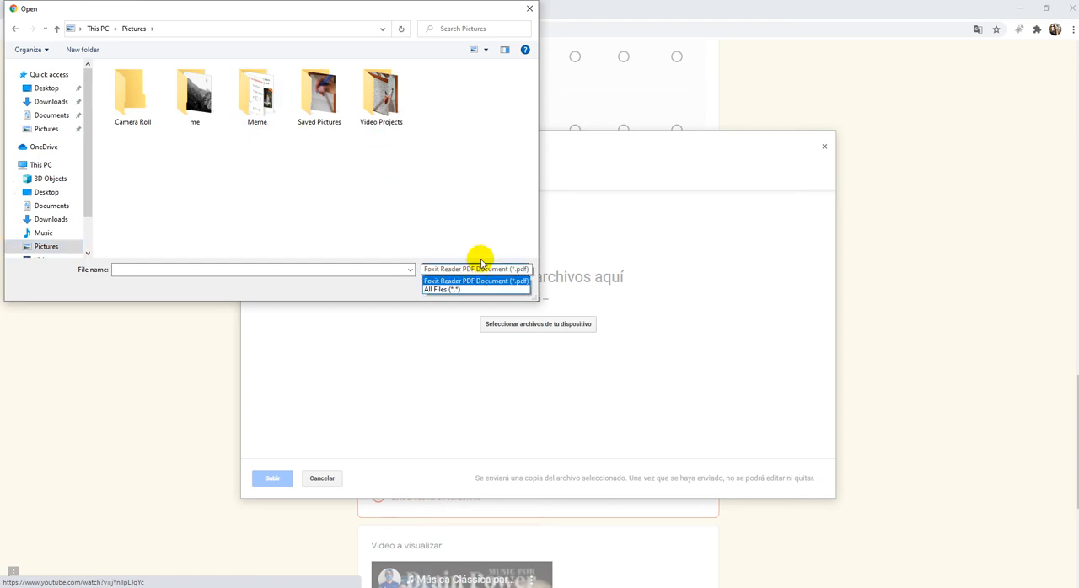
click(508, 234)
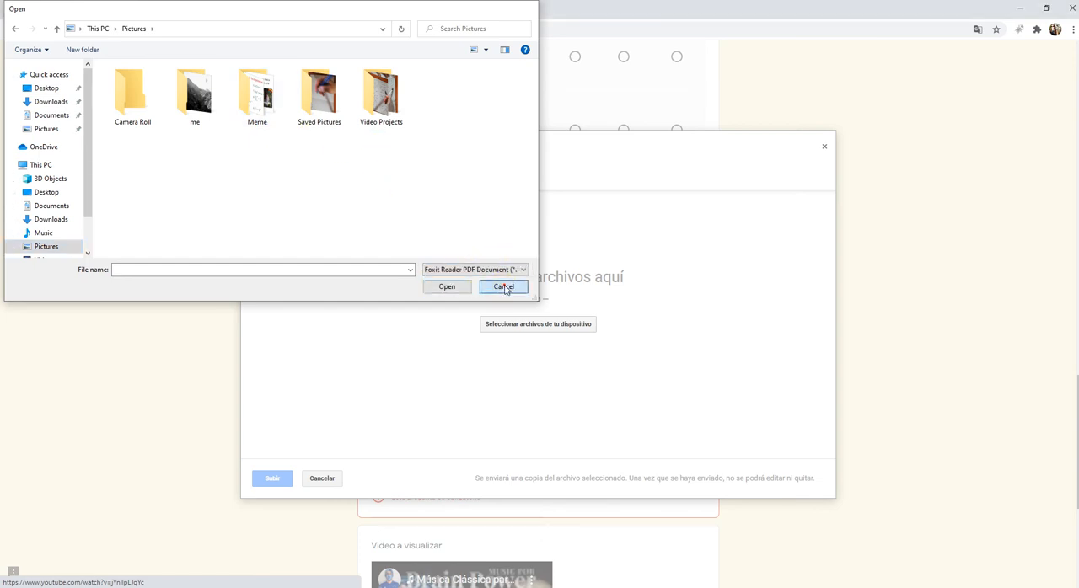
click(504, 287)
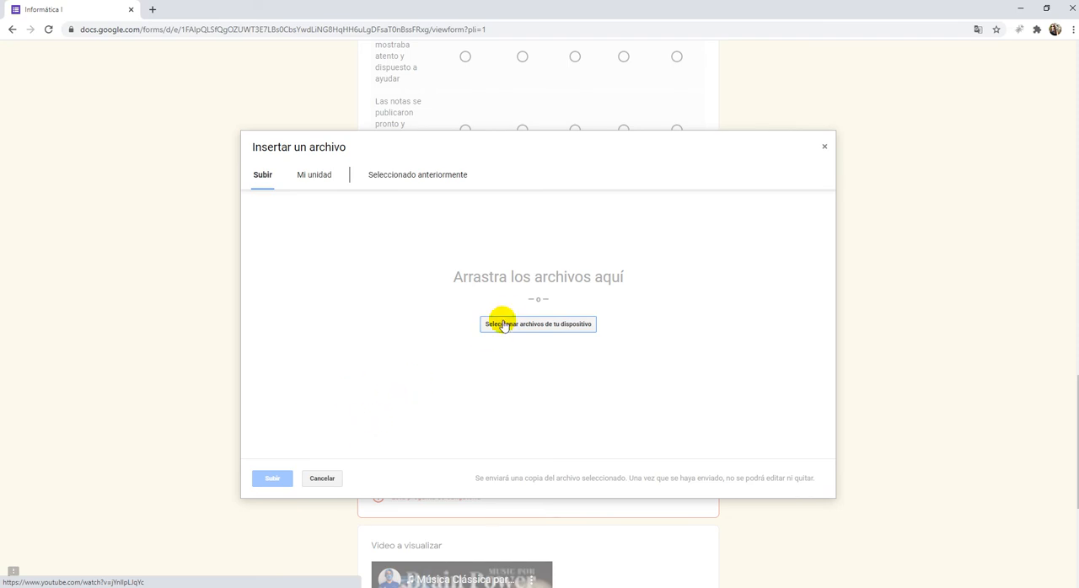
- Upload METODO ASIGNACION jc.pdf from the computer's Downloads folder as the answer to the browser screenshot question
click(508, 331)
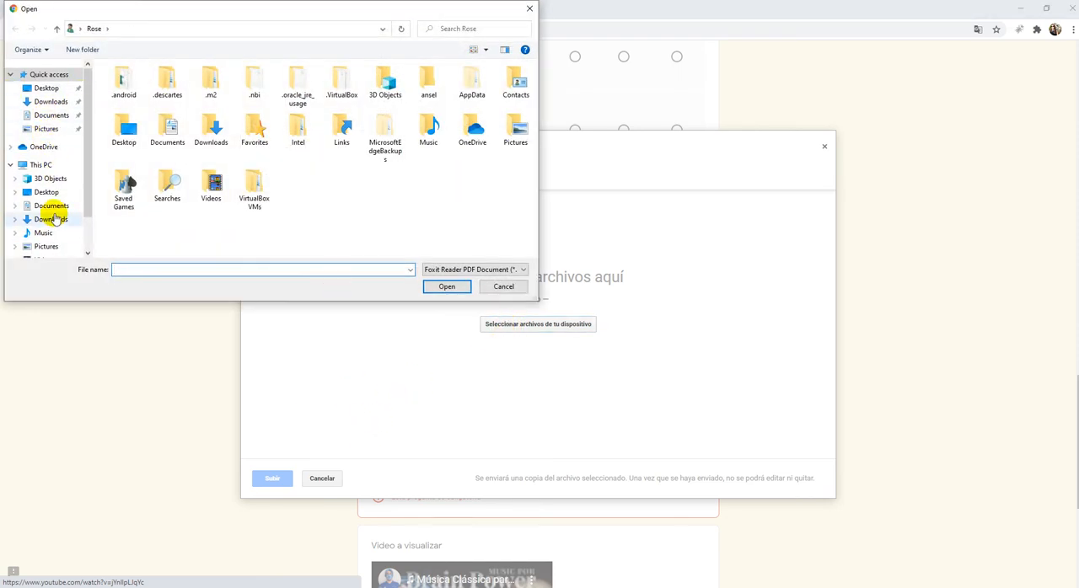
click(46, 245)
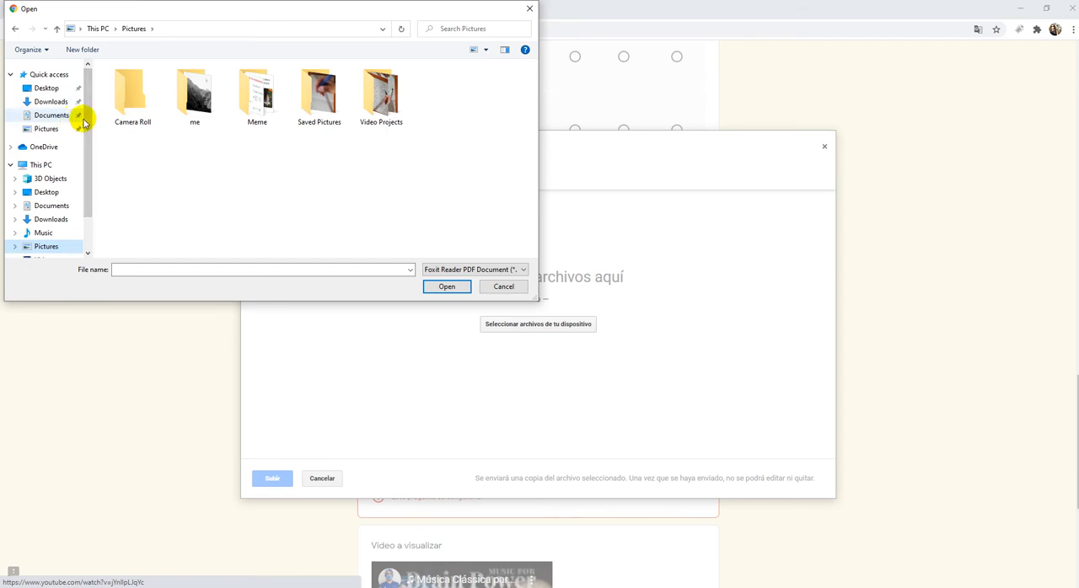
click(53, 102)
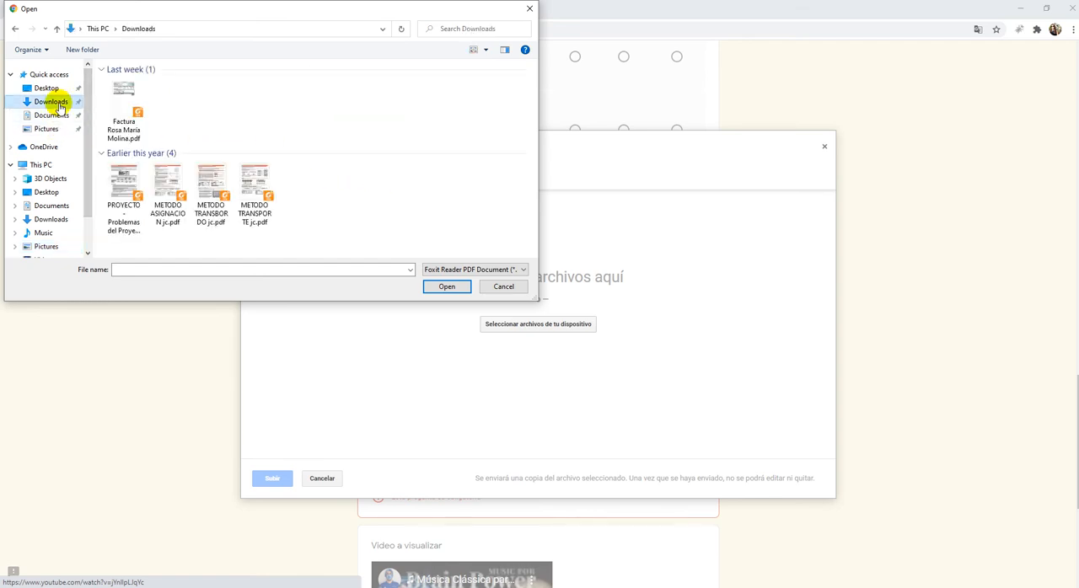
double_click(177, 197)
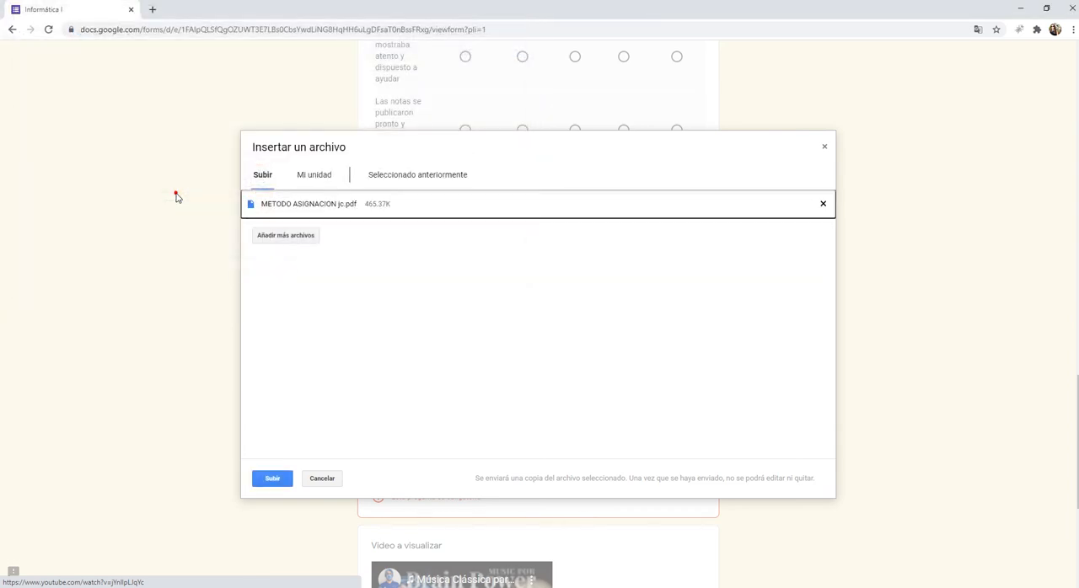
click(273, 479)
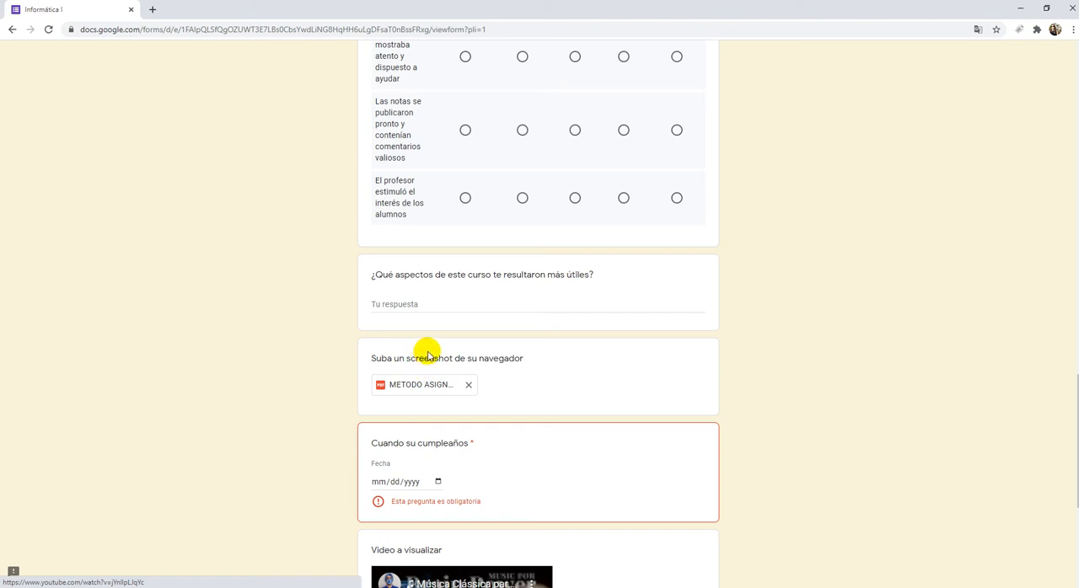
- Fill in the date for the required birthday question using the date picker
scroll(561, 424, down, 2)
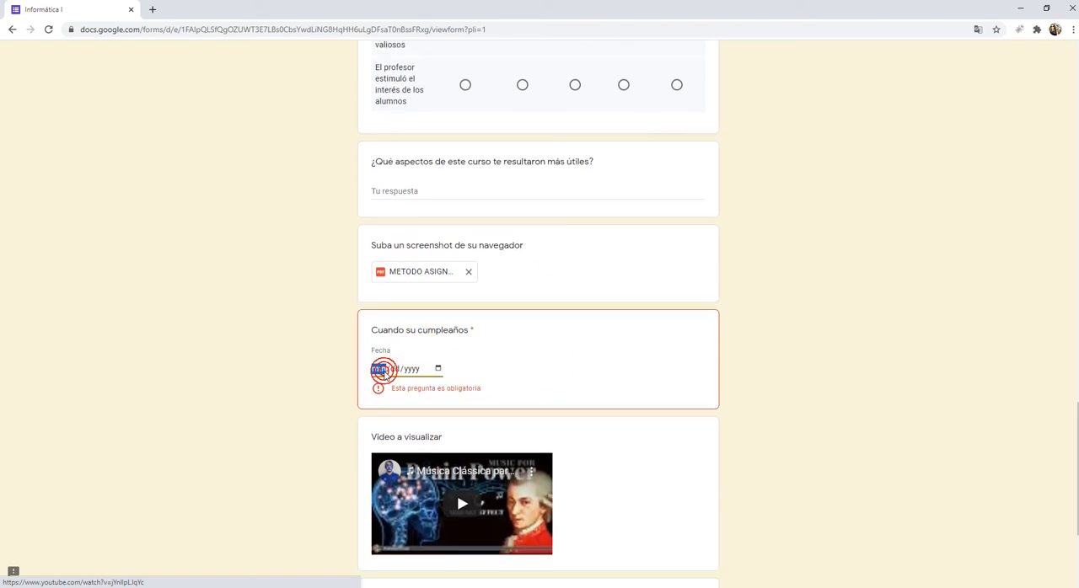
click(439, 369)
click(415, 453)
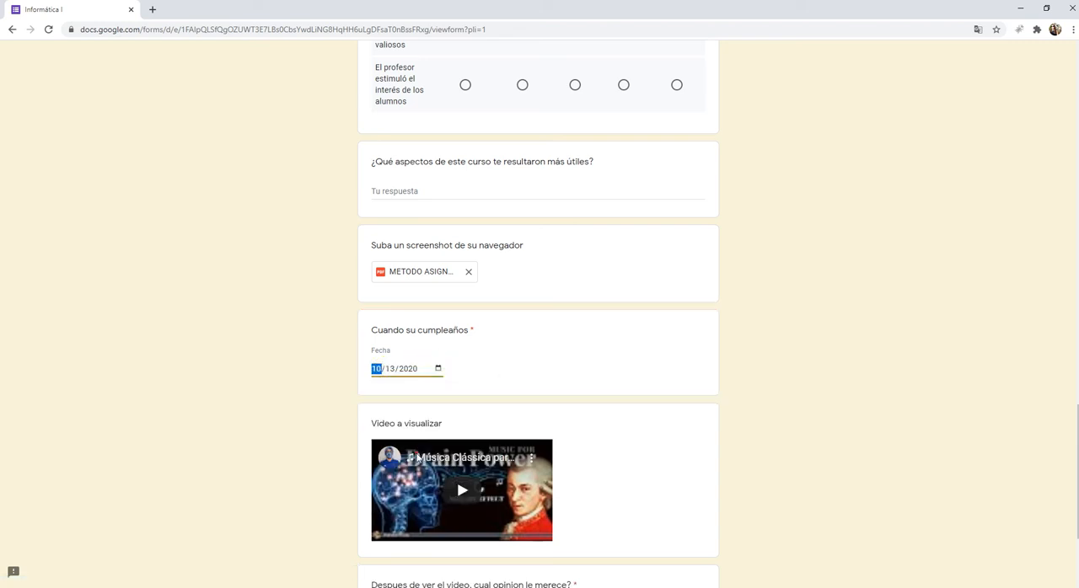
- Play the embedded video briefly and answer the required opinion question about it with "una opinion"
scroll(530, 346, down, 3)
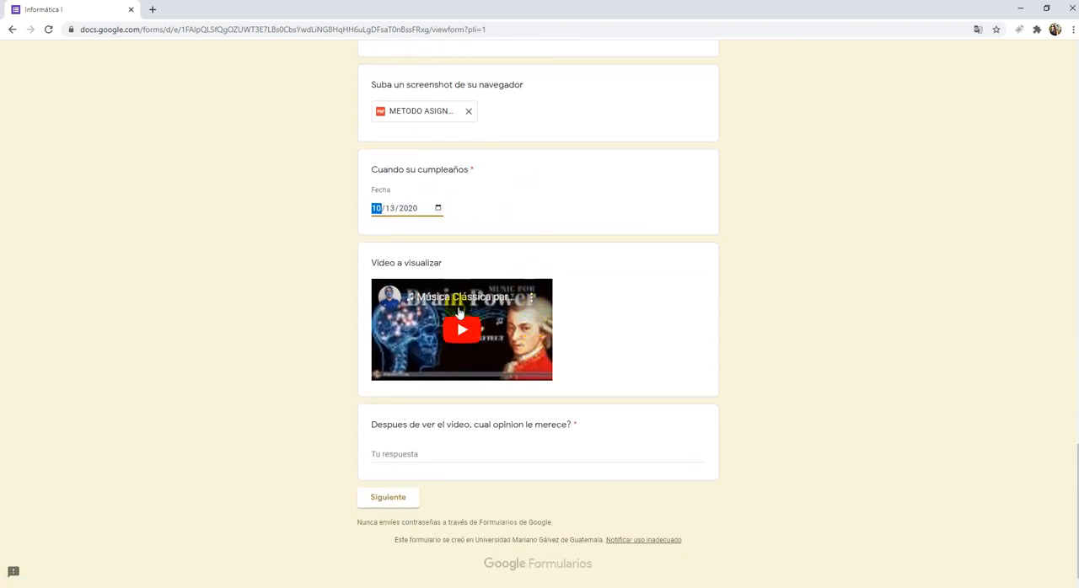
click(459, 326)
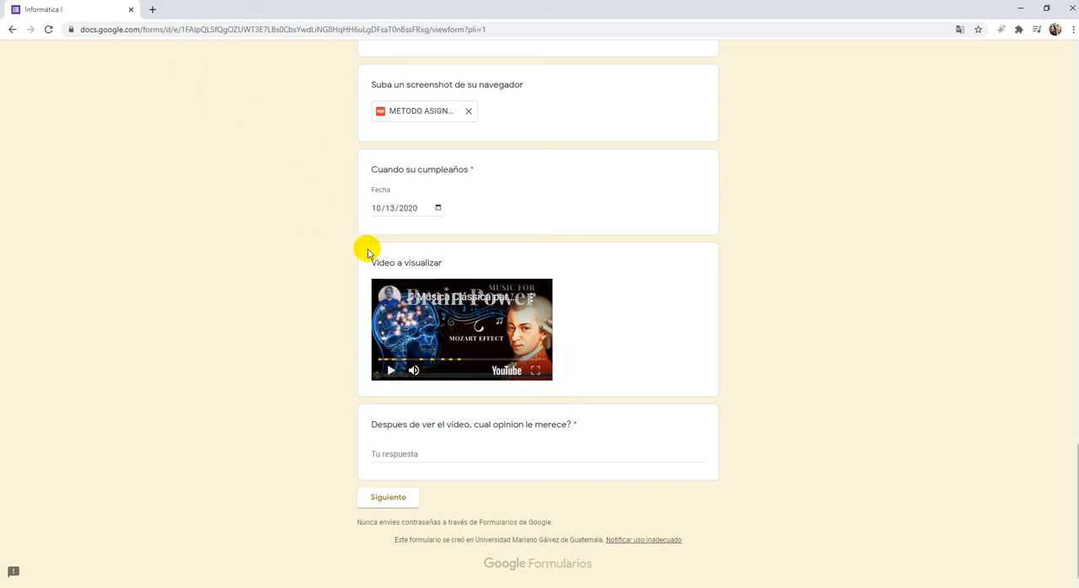
click(474, 361)
click(426, 451)
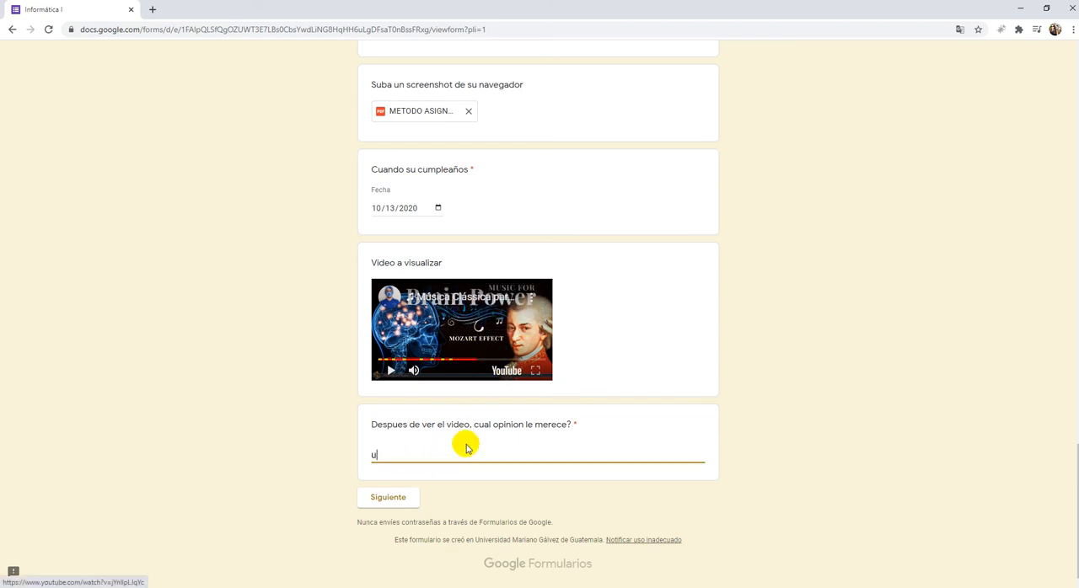
- Advance to the Preguntas generales section, choose opcion 1 and Opción 2 under De tal y tal, and submit the form
click(402, 506)
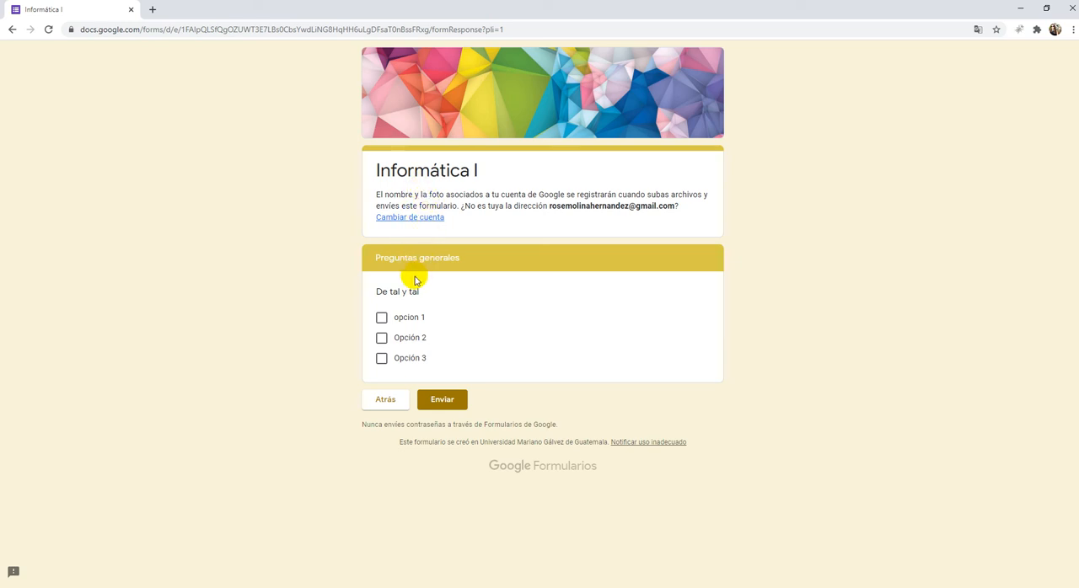
drag(459, 257, 370, 259)
drag(472, 257, 364, 260)
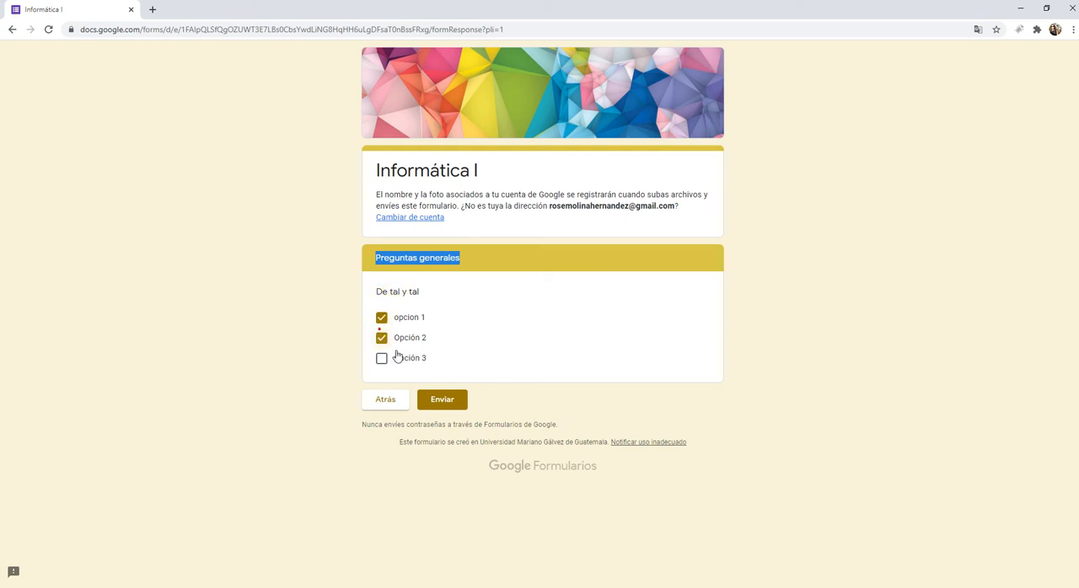
click(442, 398)
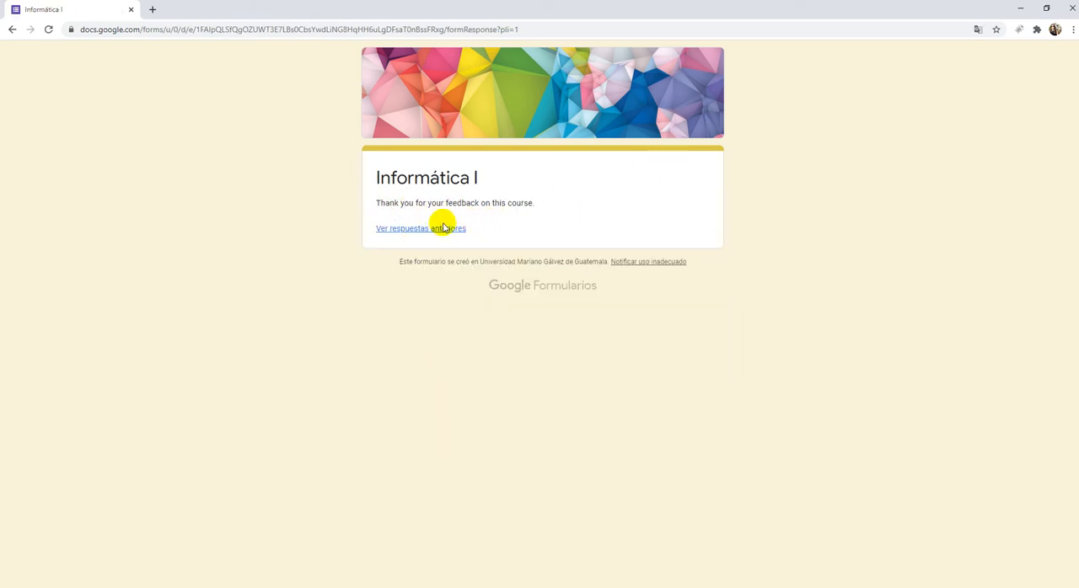
- View the summary of previous responses, and switch to the form editor in Firefox to check the form's settings
click(443, 229)
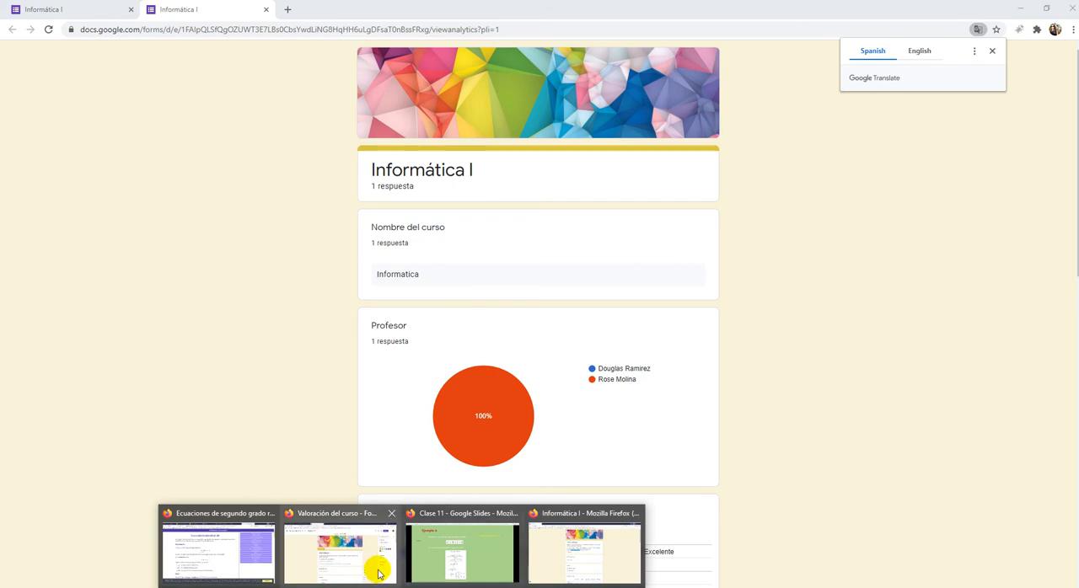
click(373, 571)
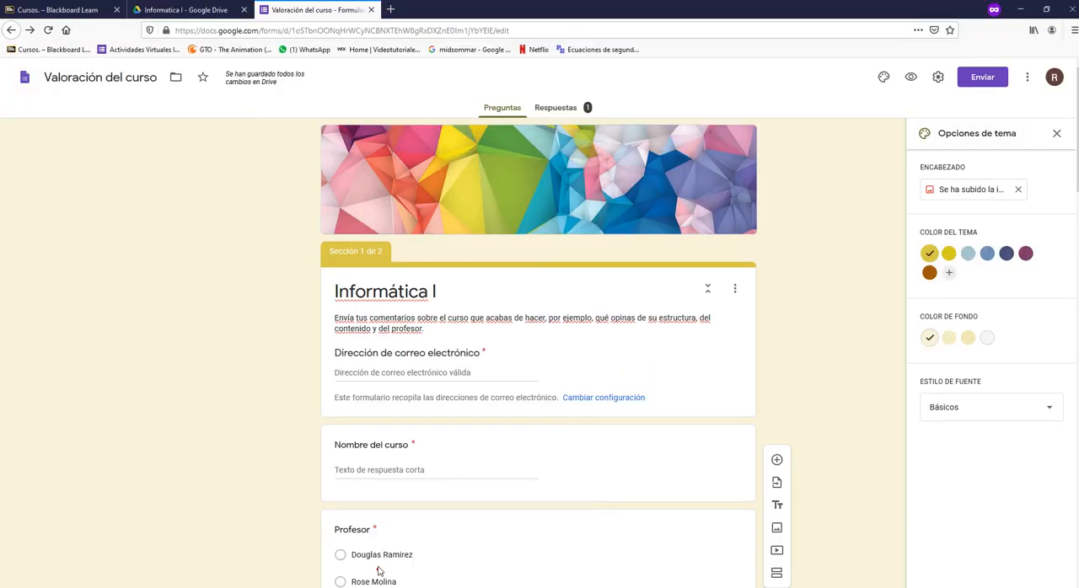
click(939, 77)
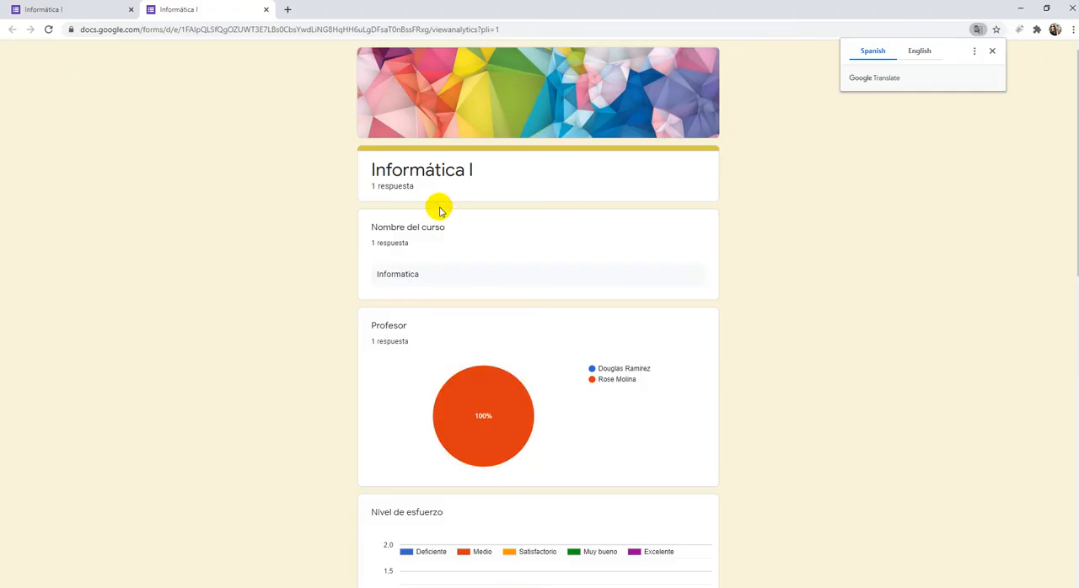
- Return to the form's submission confirmation page in Chrome and close the response summary
click(71, 14)
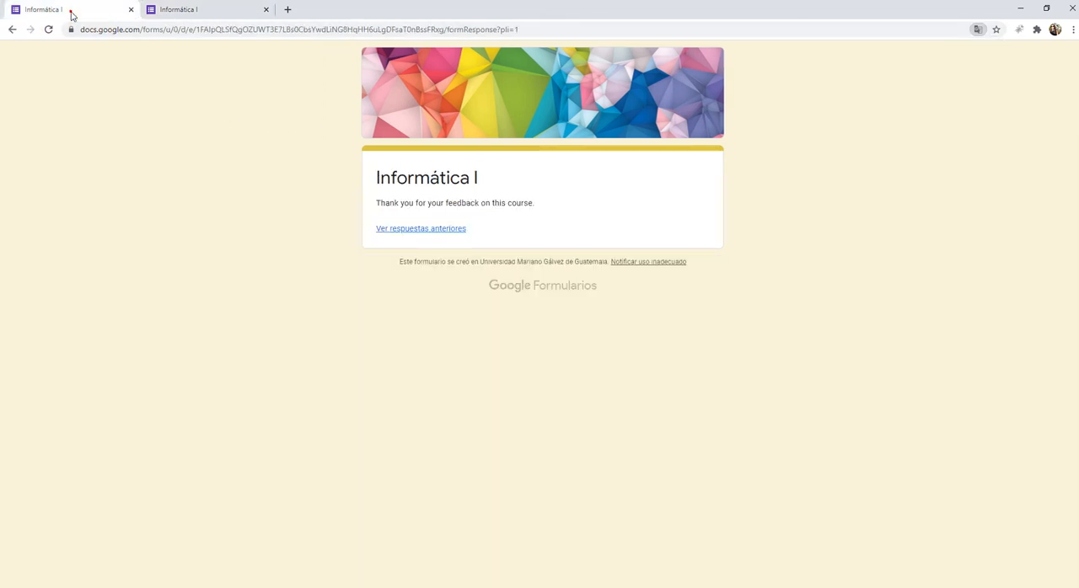
click(265, 11)
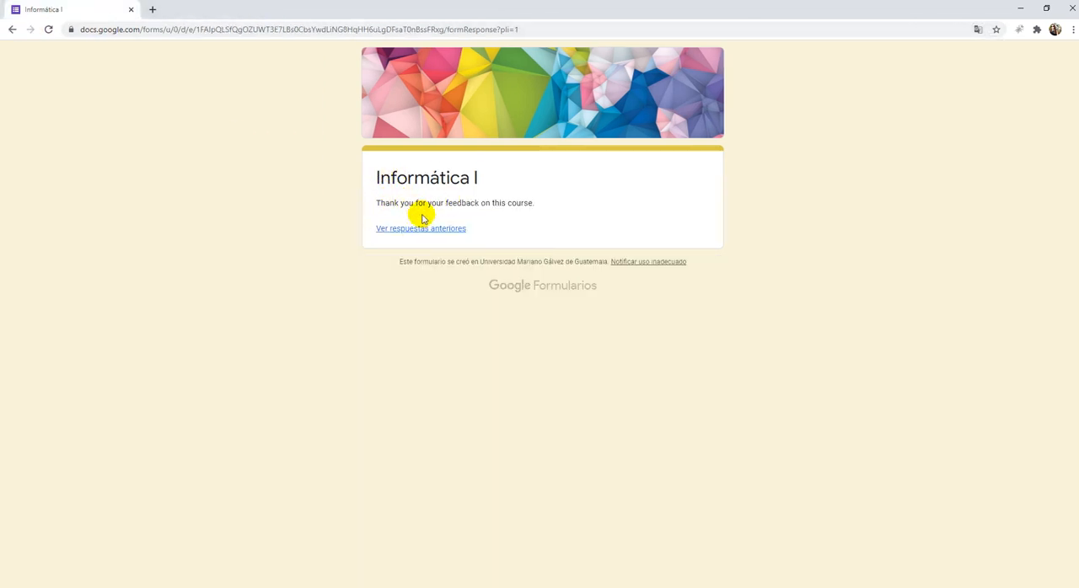
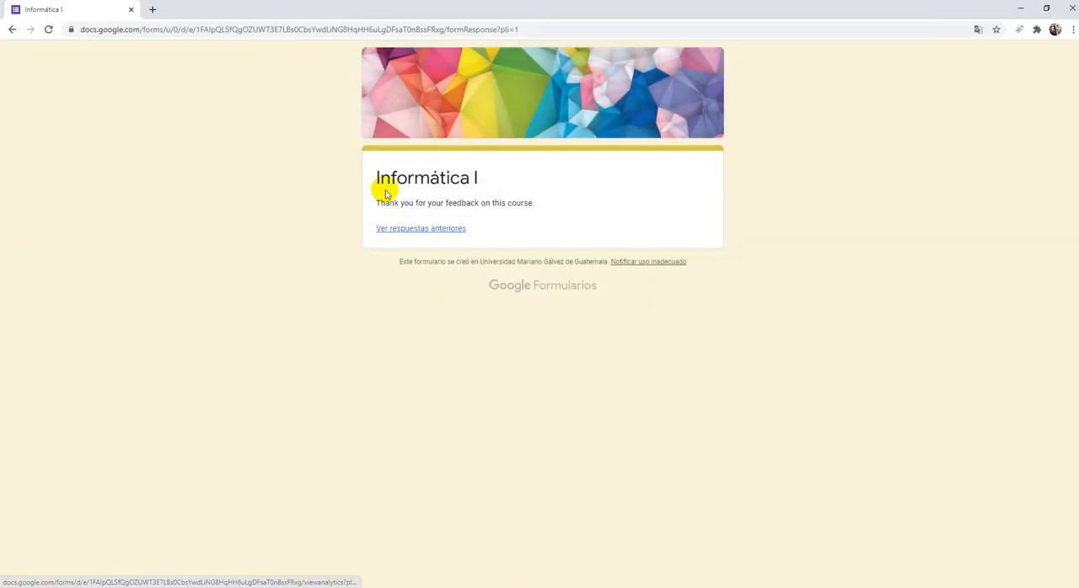
- Open the summary of previous responses from the confirmation page and examine the Nombre del curso and Profesor results
click(408, 229)
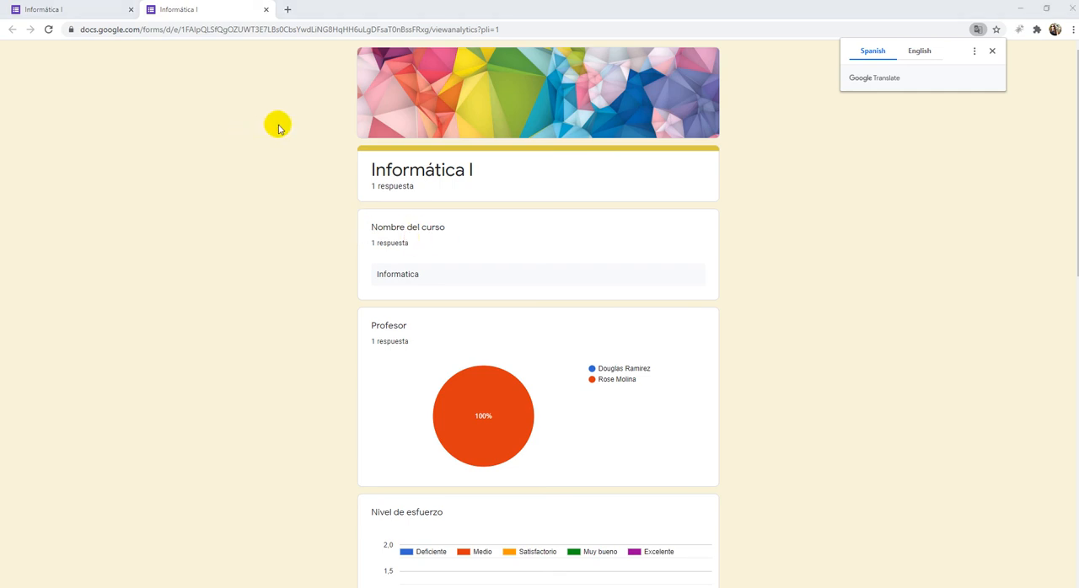
drag(376, 187, 370, 189)
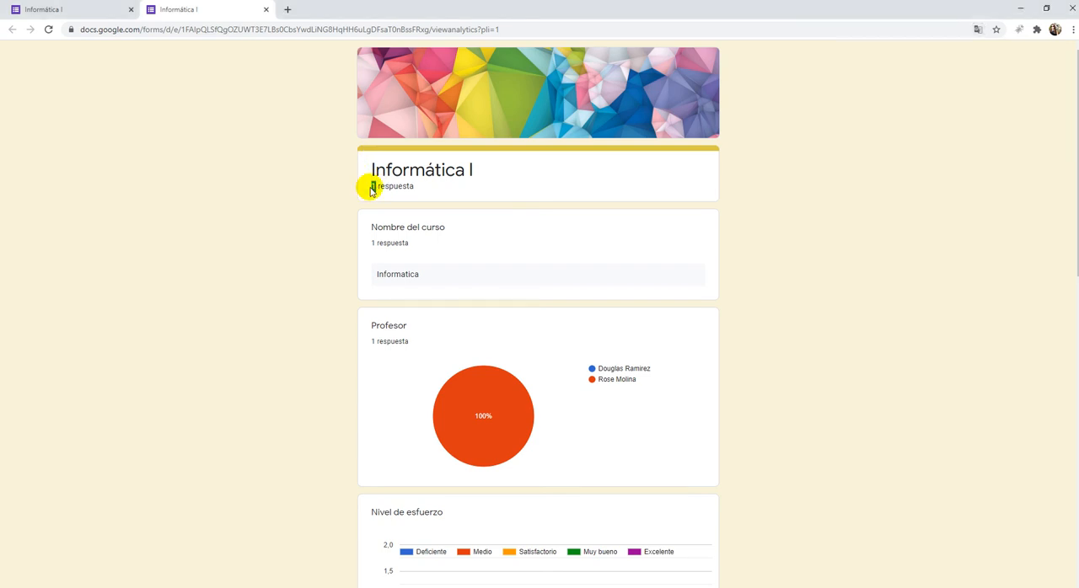
click(374, 187)
click(403, 274)
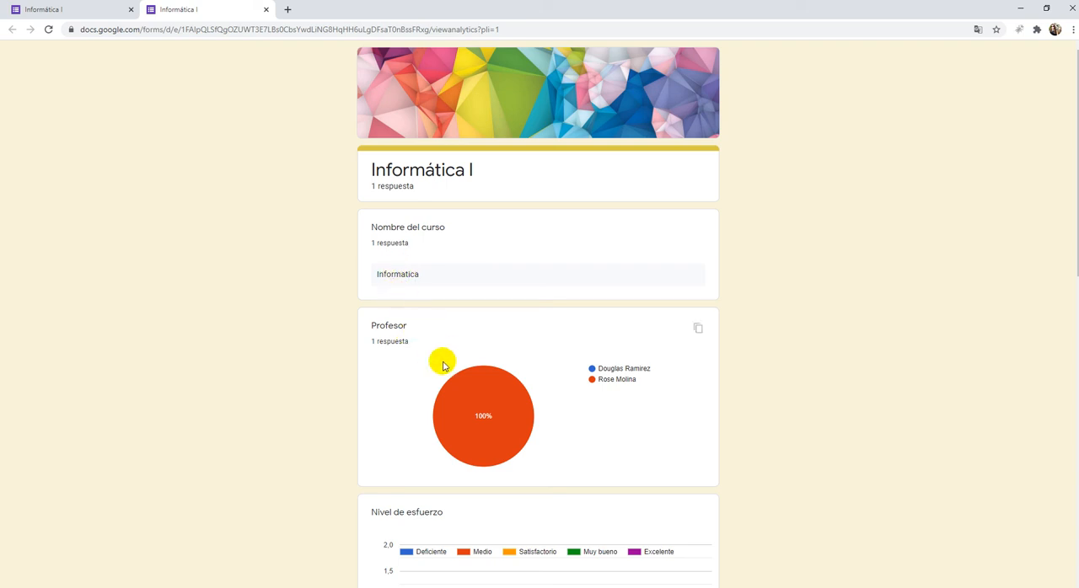
scroll(446, 338, down, 1)
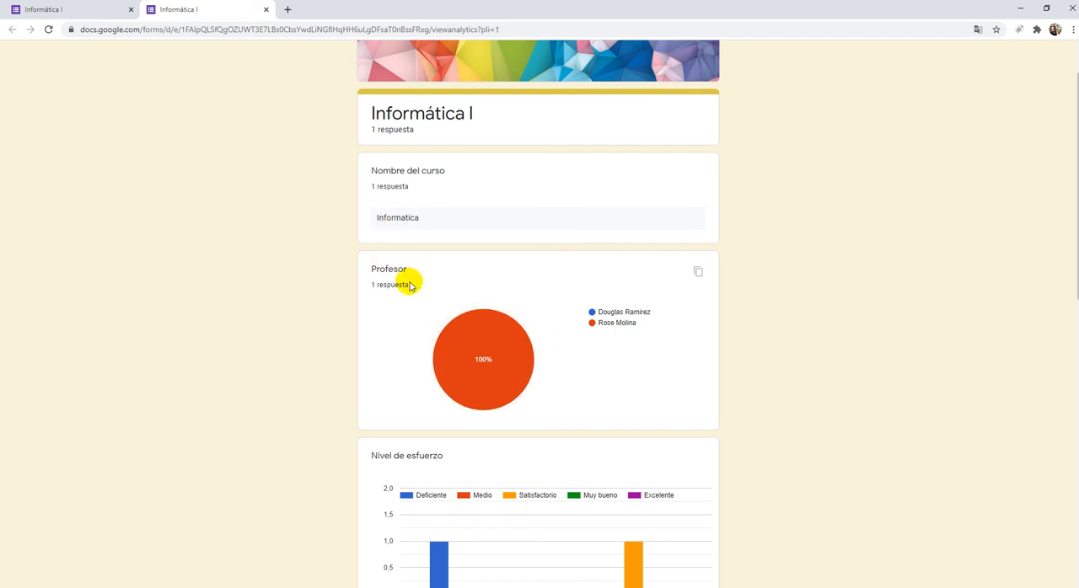
mouse_move(486, 358)
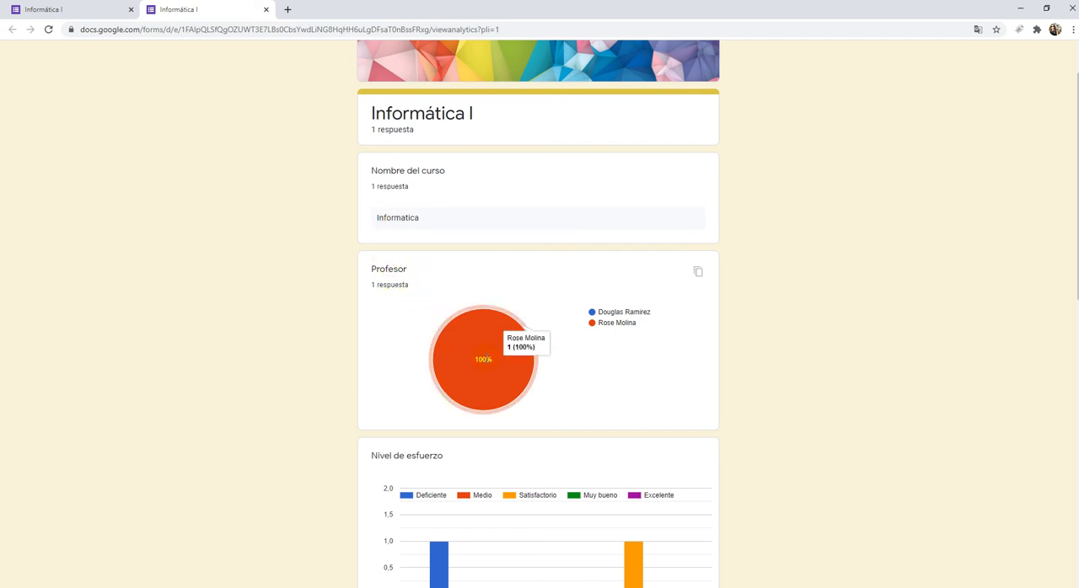
scroll(483, 359, down, 4)
mouse_move(436, 352)
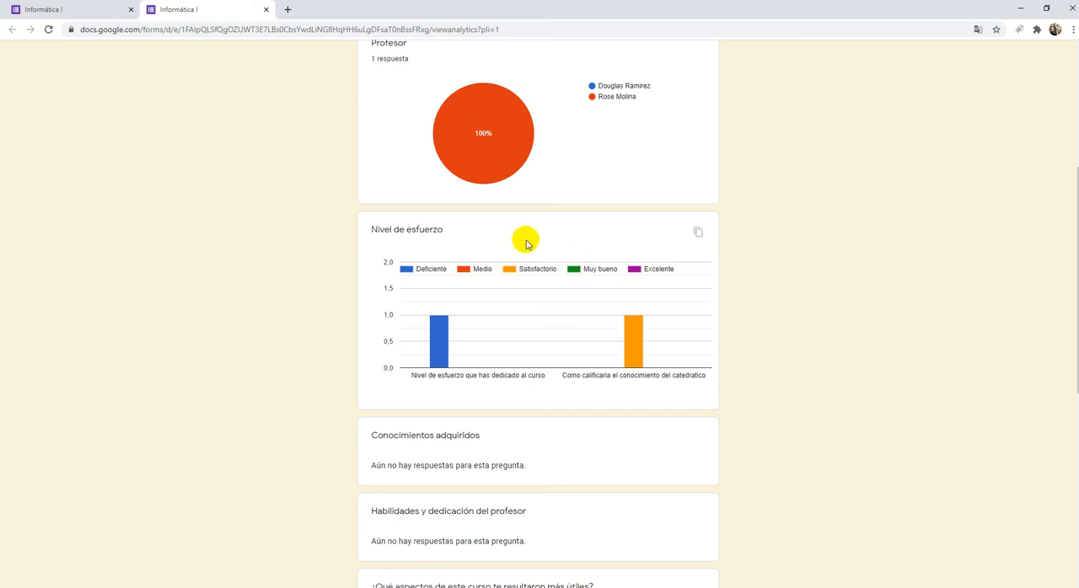
- Examine the response summary from Nivel de esfuerzo through the Preguntas generales section
scroll(524, 240, down, 1)
scroll(526, 247, down, 1)
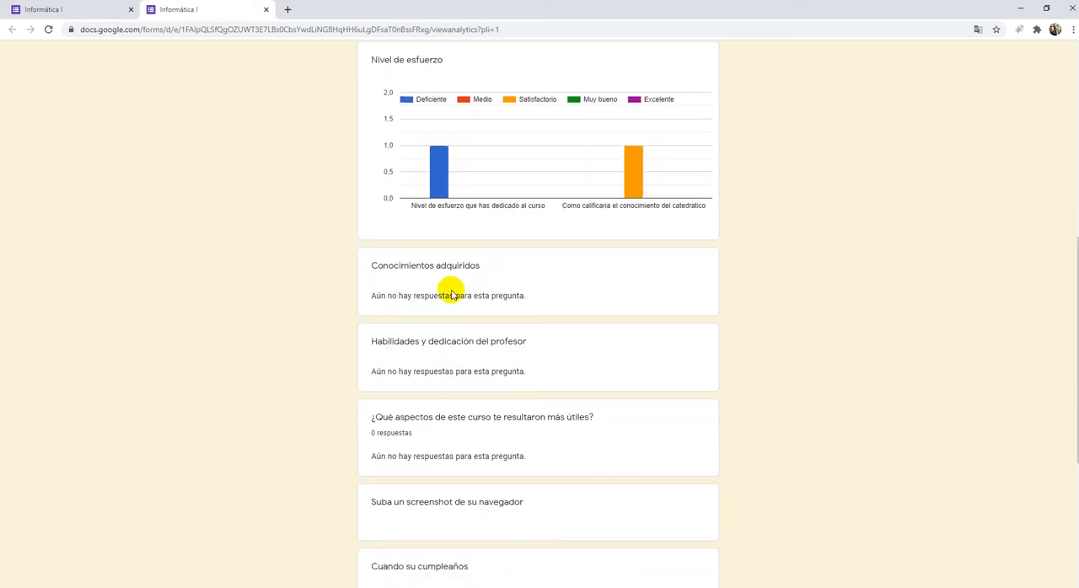
scroll(508, 346, up, 5)
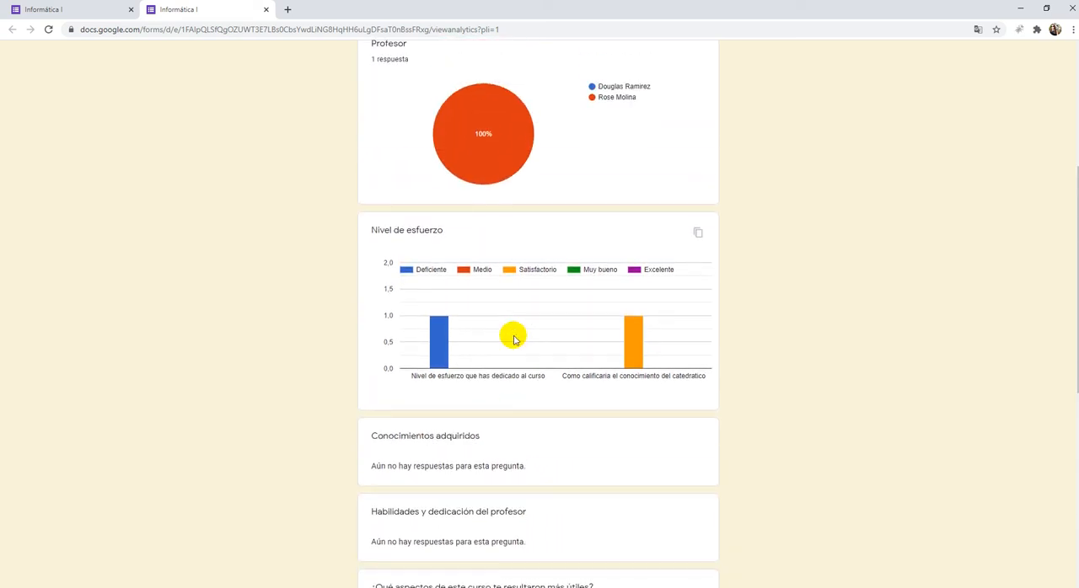
scroll(513, 330, up, 1)
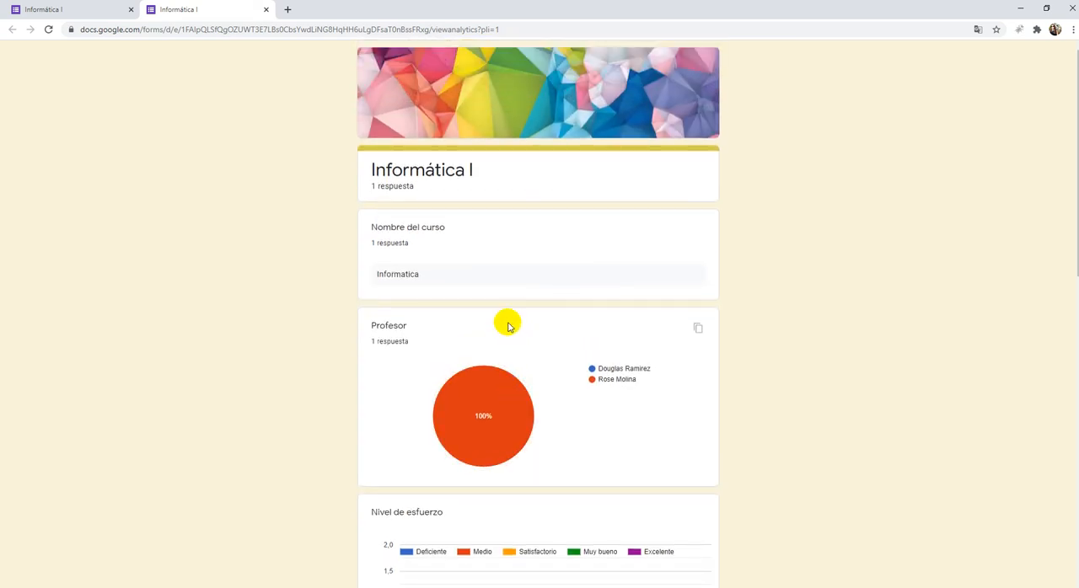
scroll(451, 279, down, 9)
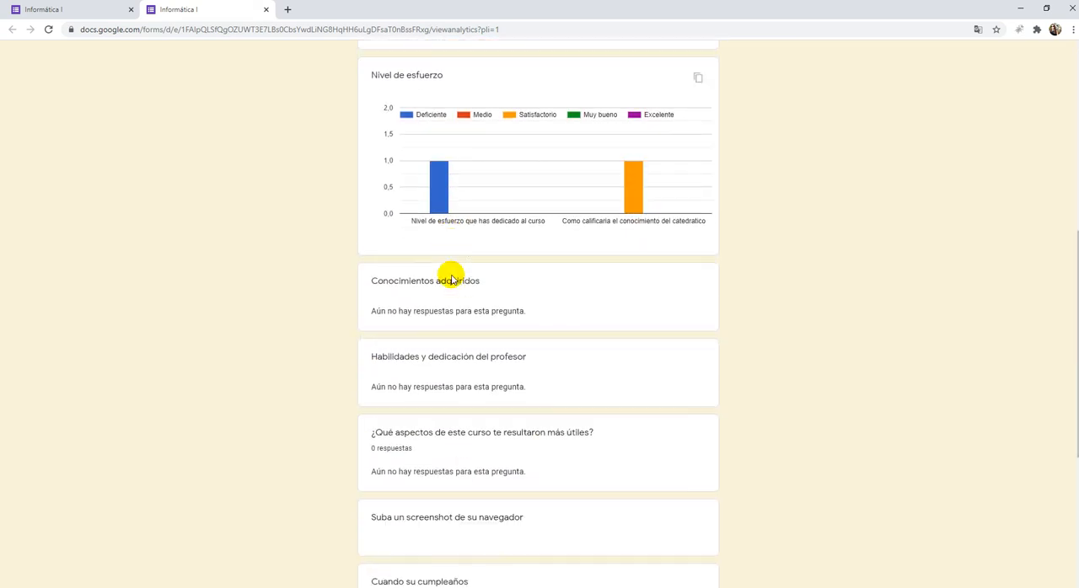
scroll(451, 279, up, 2)
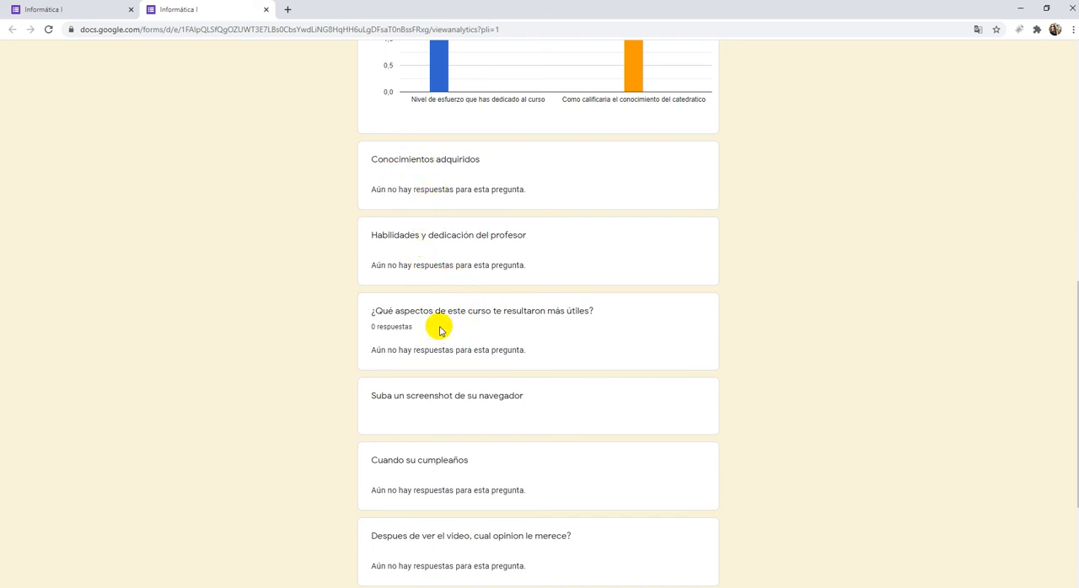
scroll(440, 315, down, 2)
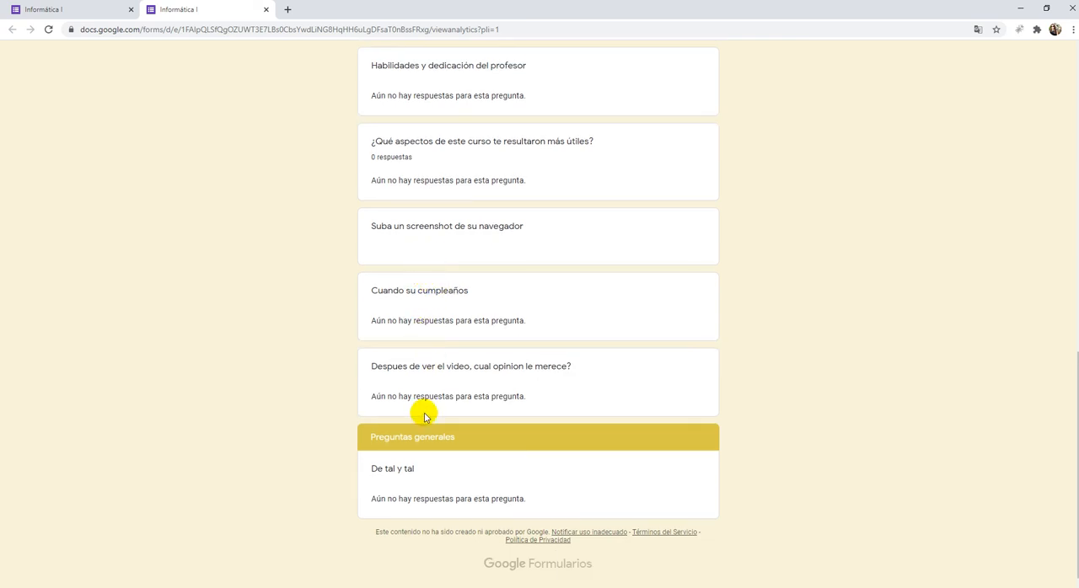
scroll(482, 433, up, 3)
scroll(484, 432, up, 3)
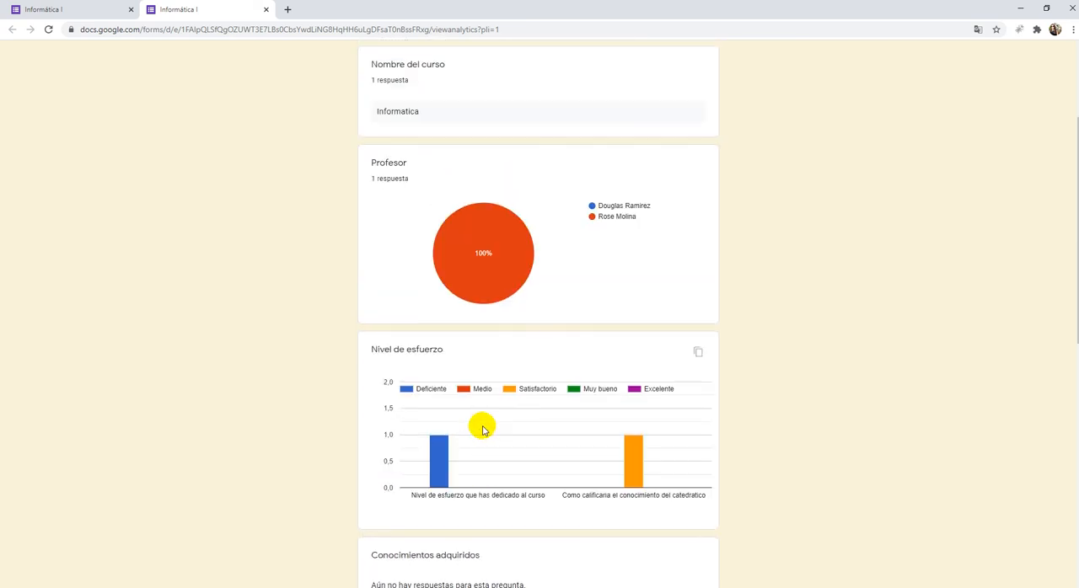
- Switch to the Valoración del curso form editor in Firefox and dismiss its open dialog
mouse_move(436, 583)
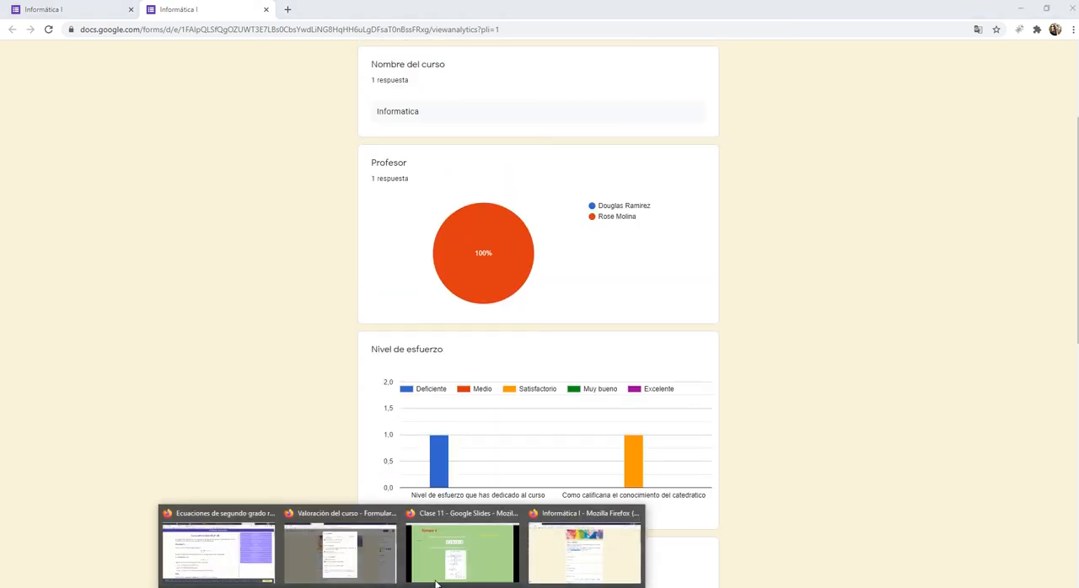
click(569, 560)
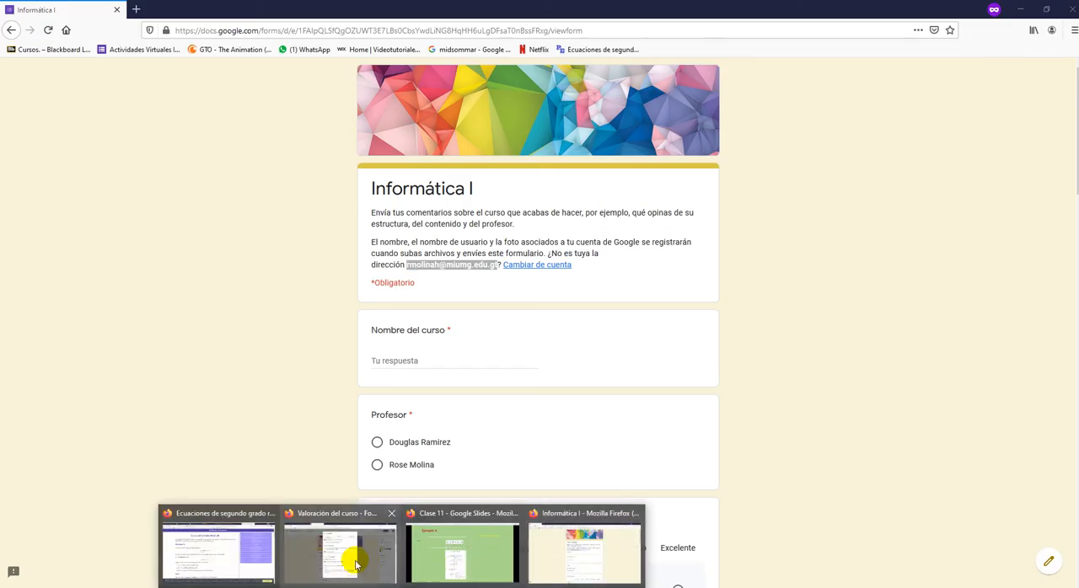
click(354, 559)
click(630, 513)
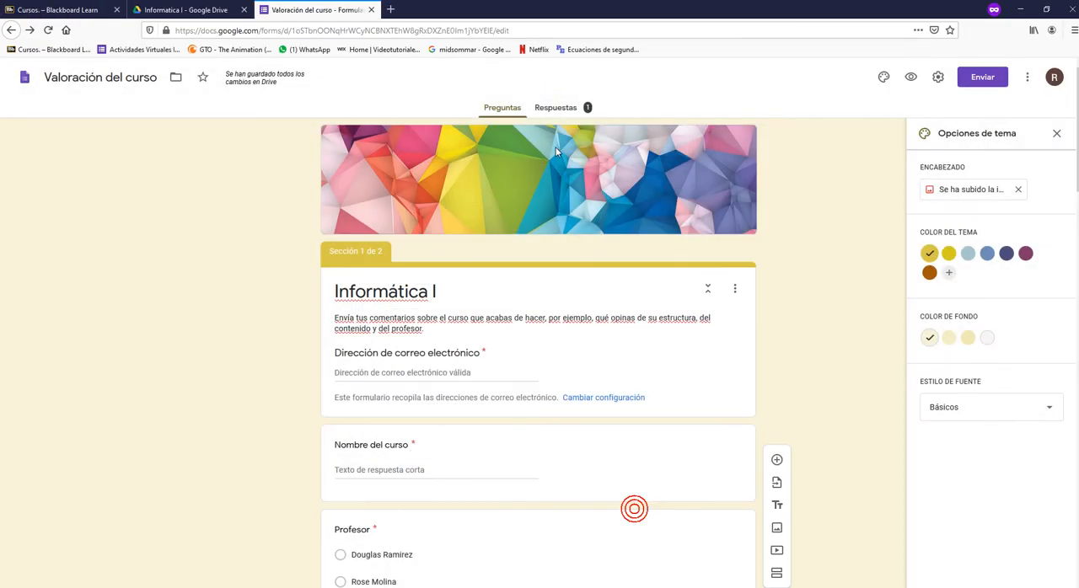
- Open the form's collected responses and review the Resumen view, including the uploaded screenshot question
click(552, 109)
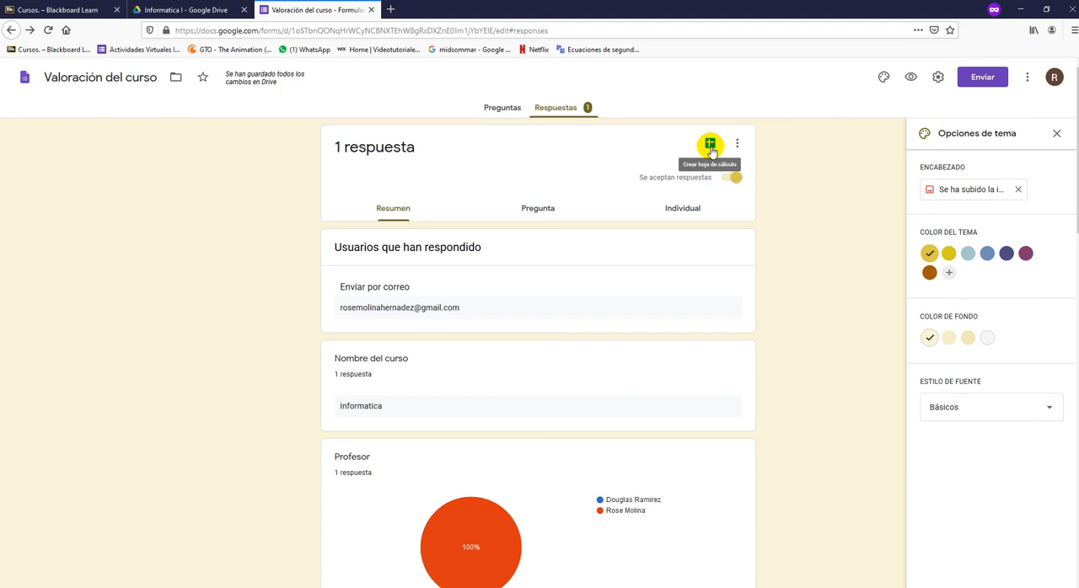
scroll(605, 277, down, 10)
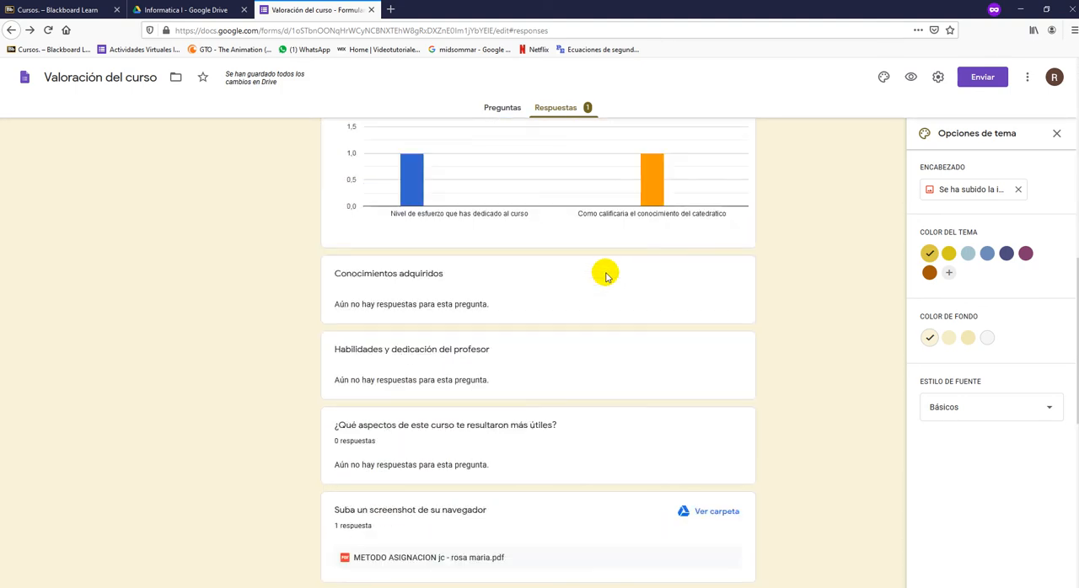
scroll(606, 277, down, 5)
scroll(605, 277, up, 10)
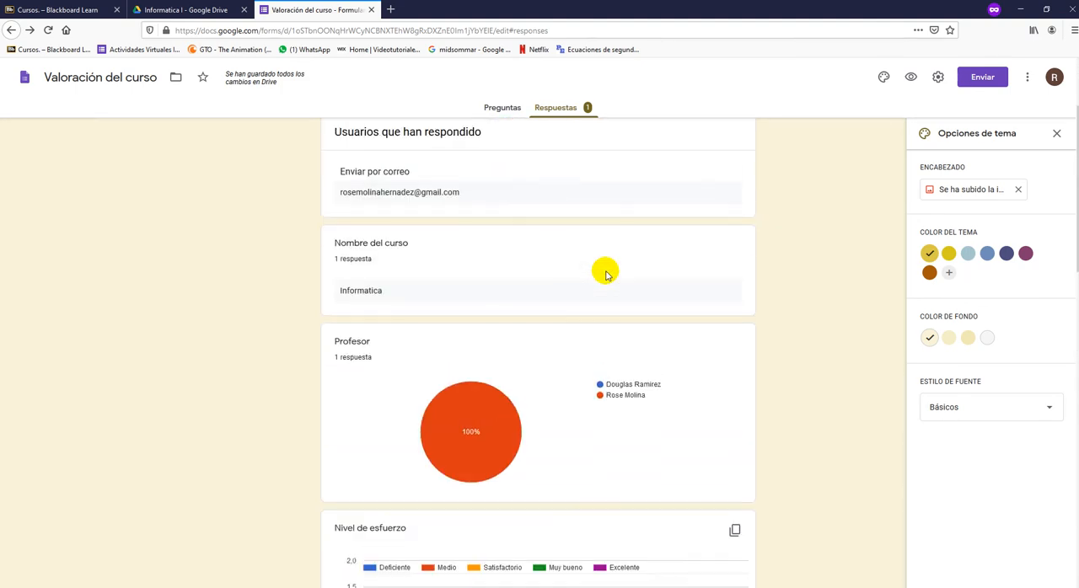
scroll(605, 277, up, 3)
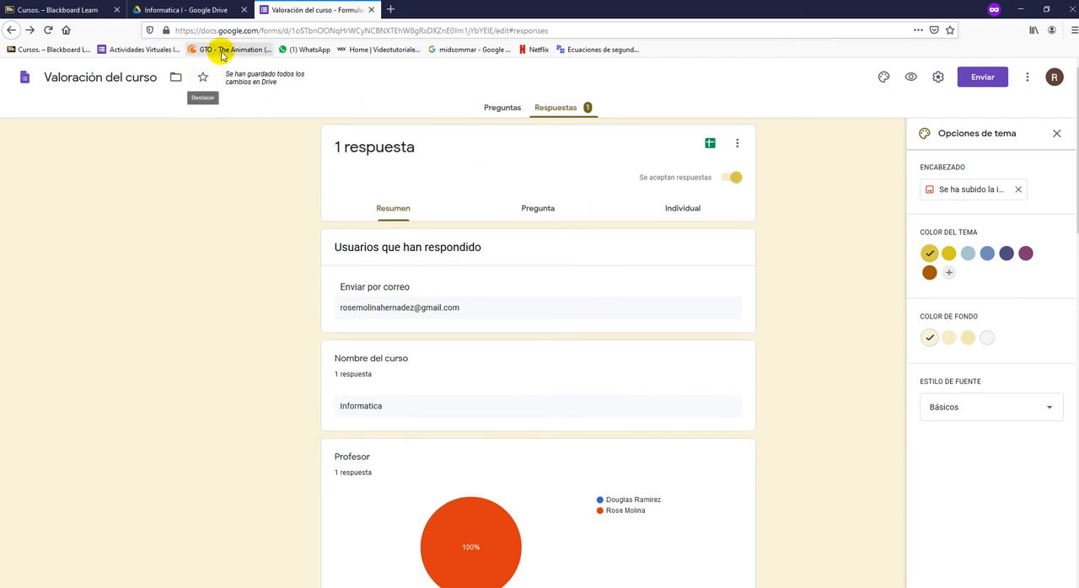
- Close the separate Firefox window that shows the Informática I form as a respondent sees it
click(240, 31)
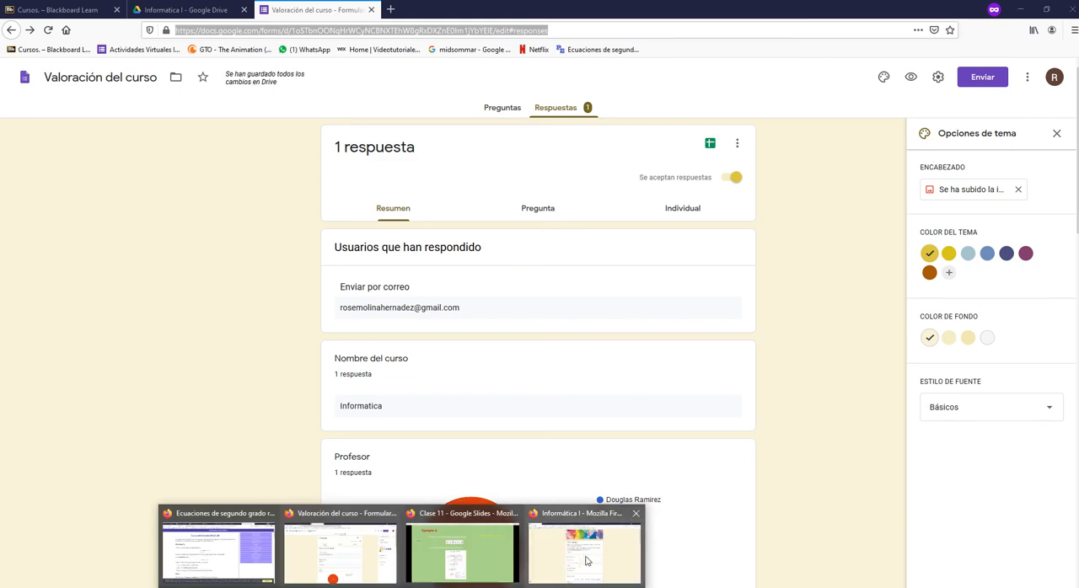
click(576, 546)
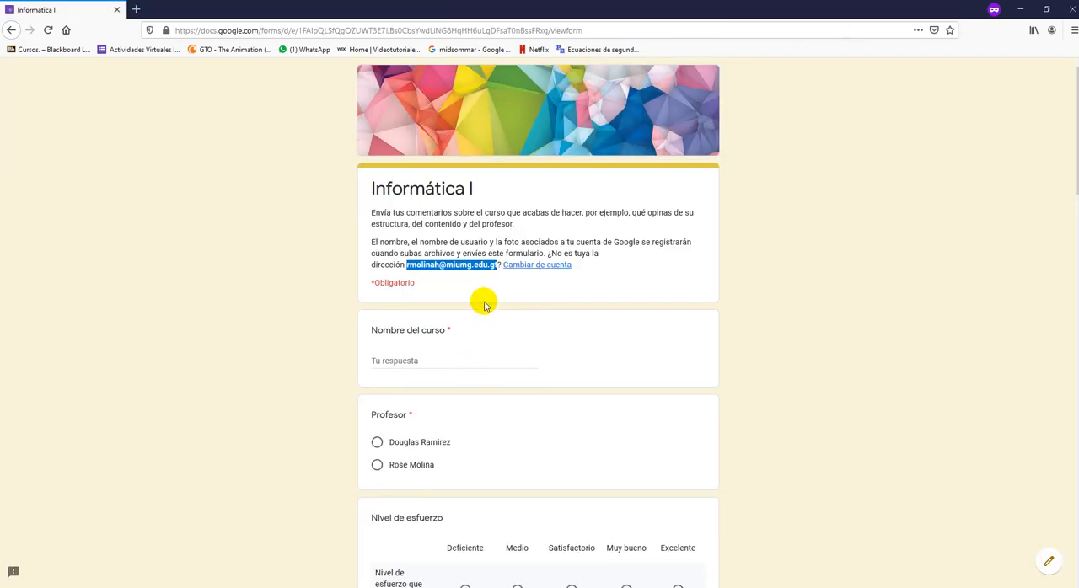
click(1071, 9)
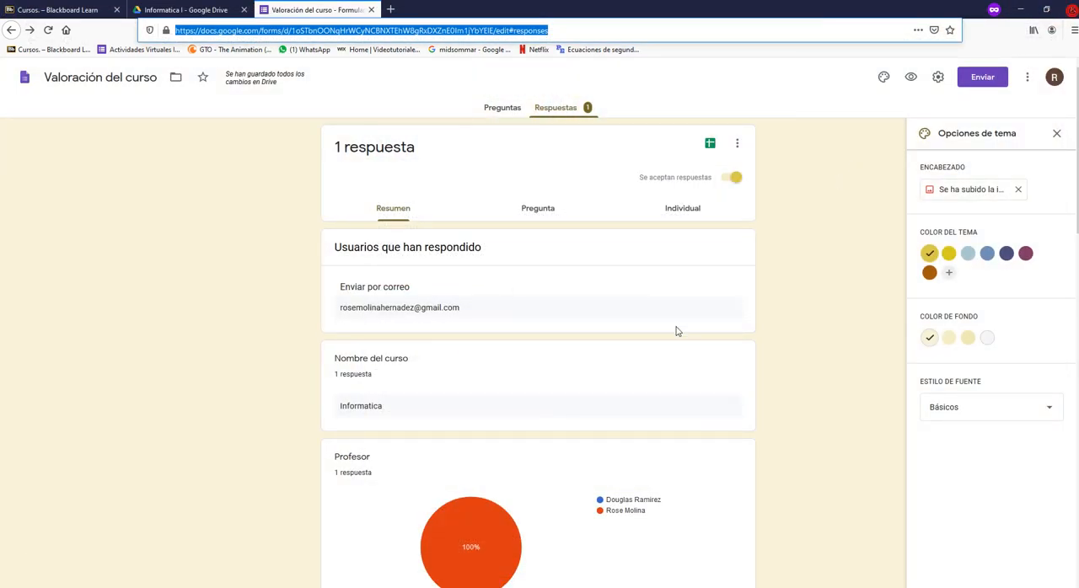
- Check the available response management options, and browse the responses by question from Nombre del curso to Nivel de esfuerzo
click(738, 143)
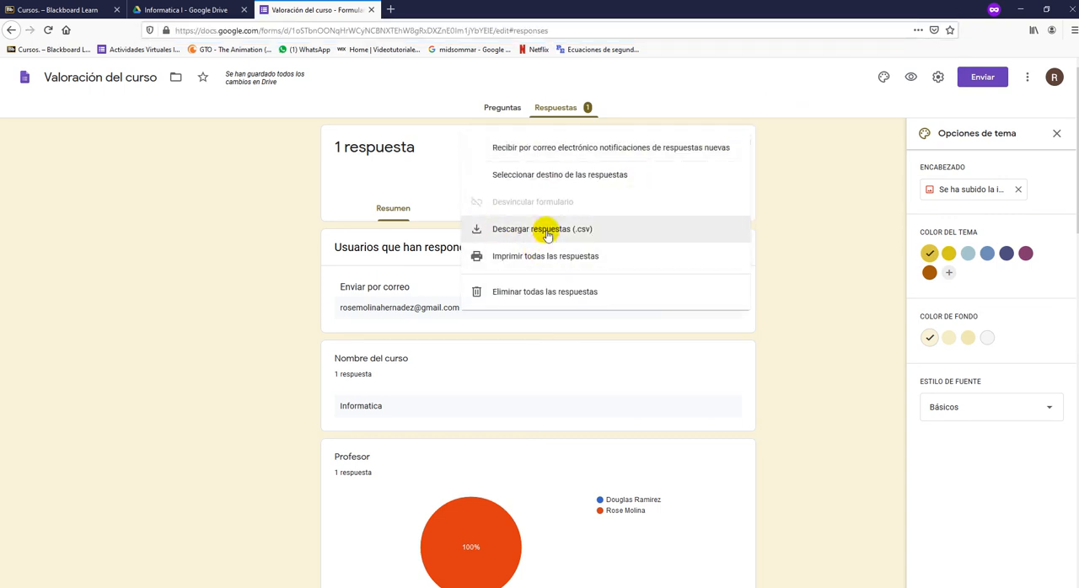
click(811, 181)
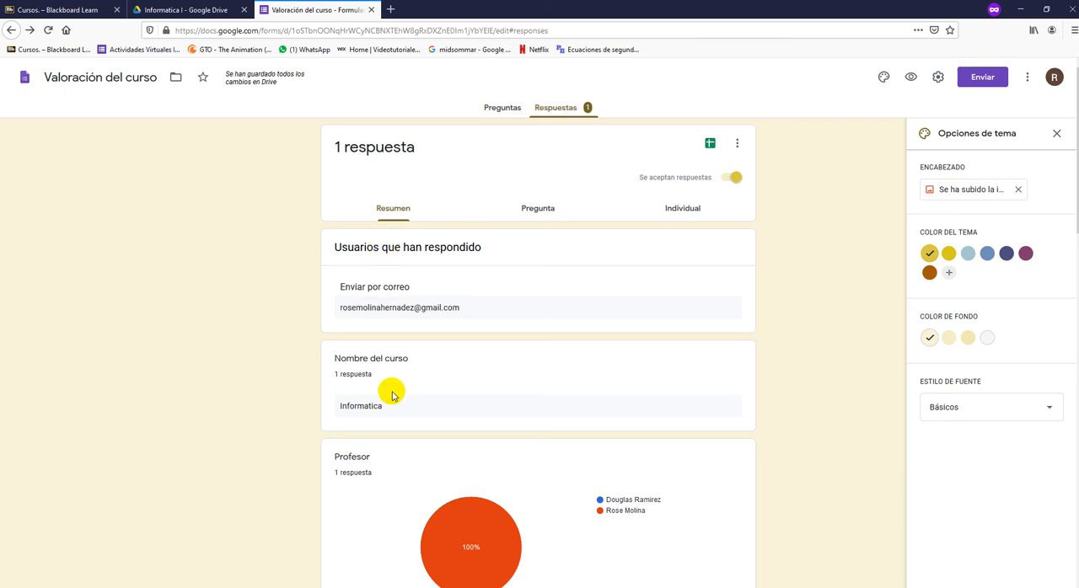
click(540, 220)
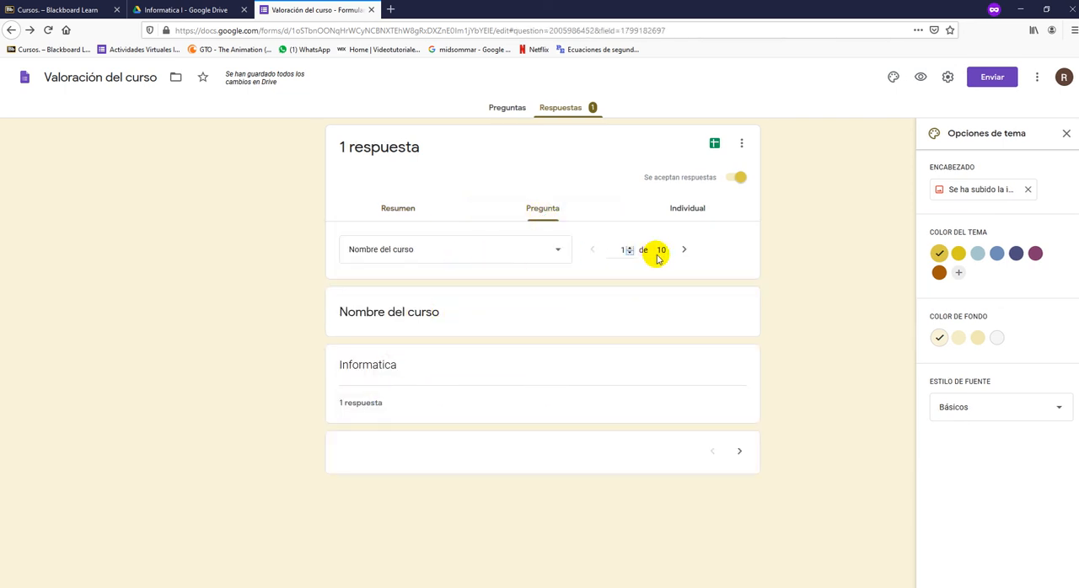
click(683, 253)
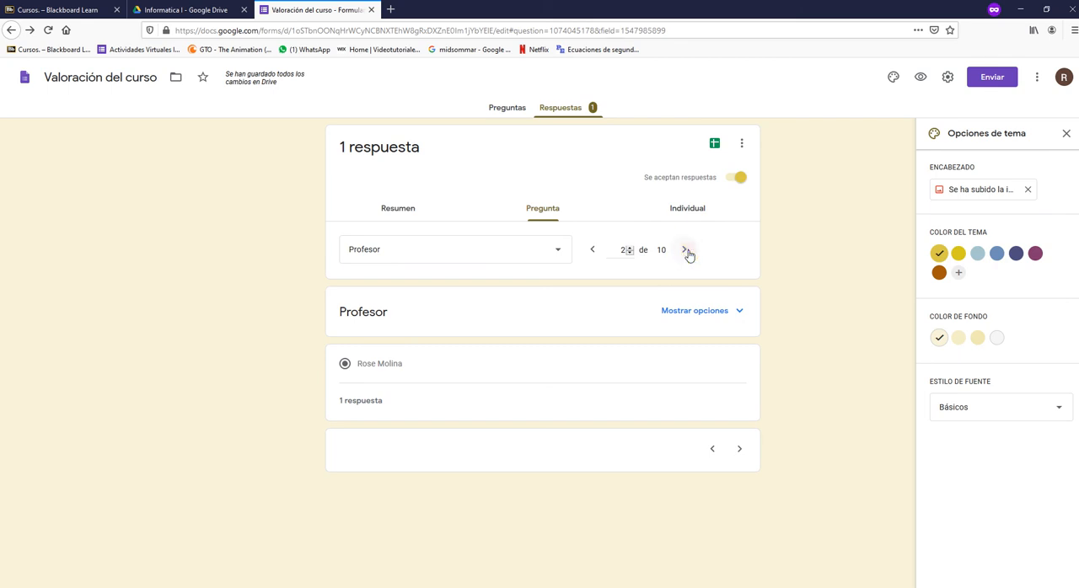
click(684, 253)
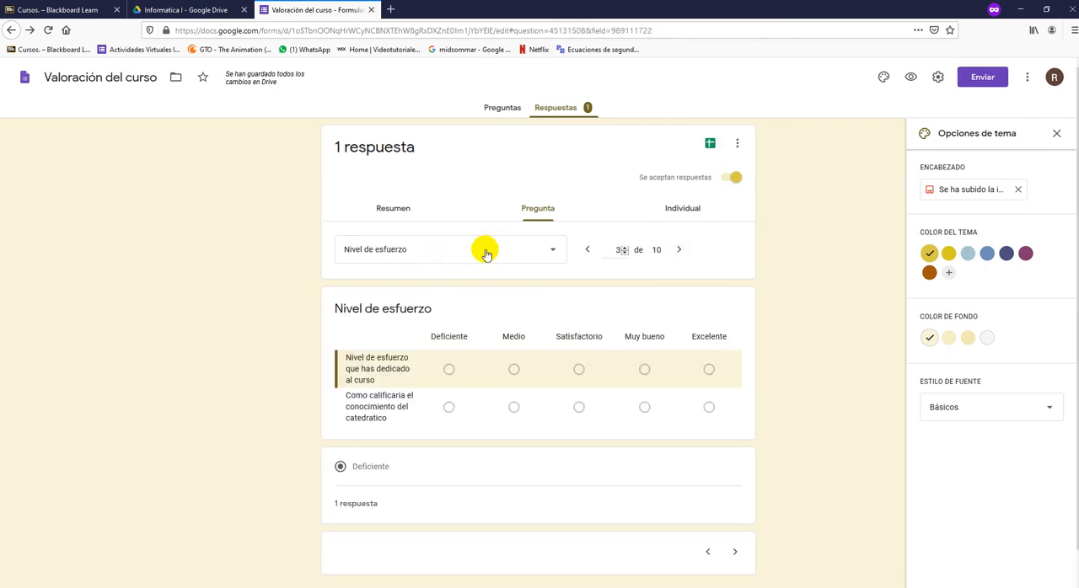
click(595, 252)
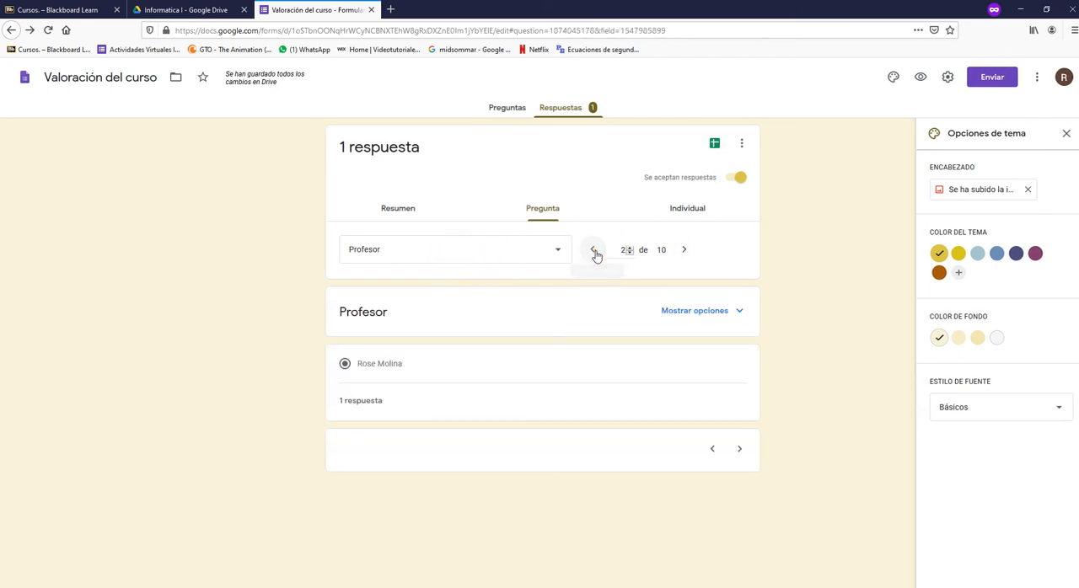
- Examine the individual response, including its respondent number and the answers from the course name to Nivel de esfuerzo
click(684, 210)
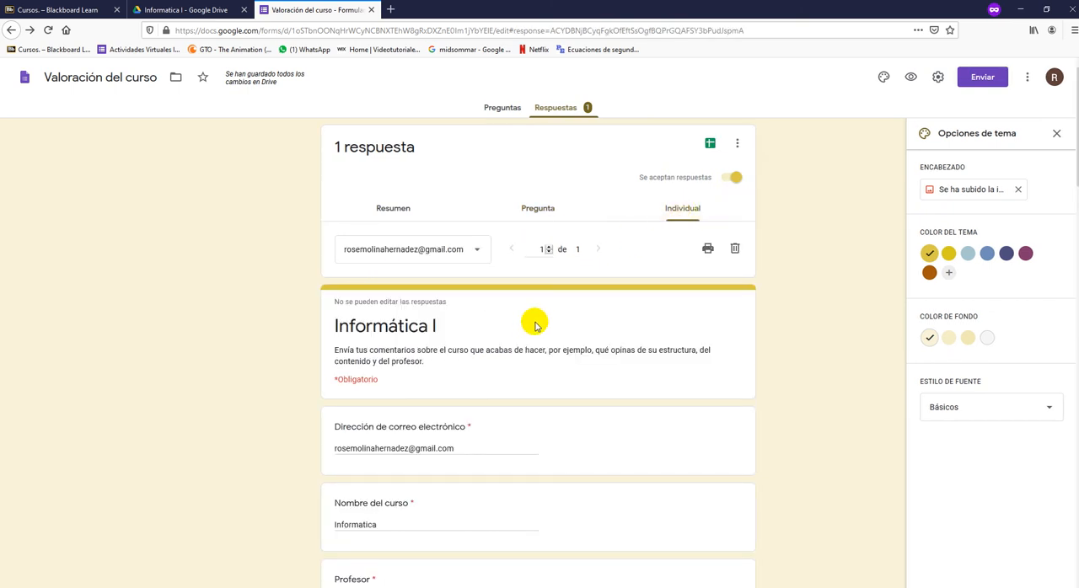
click(534, 250)
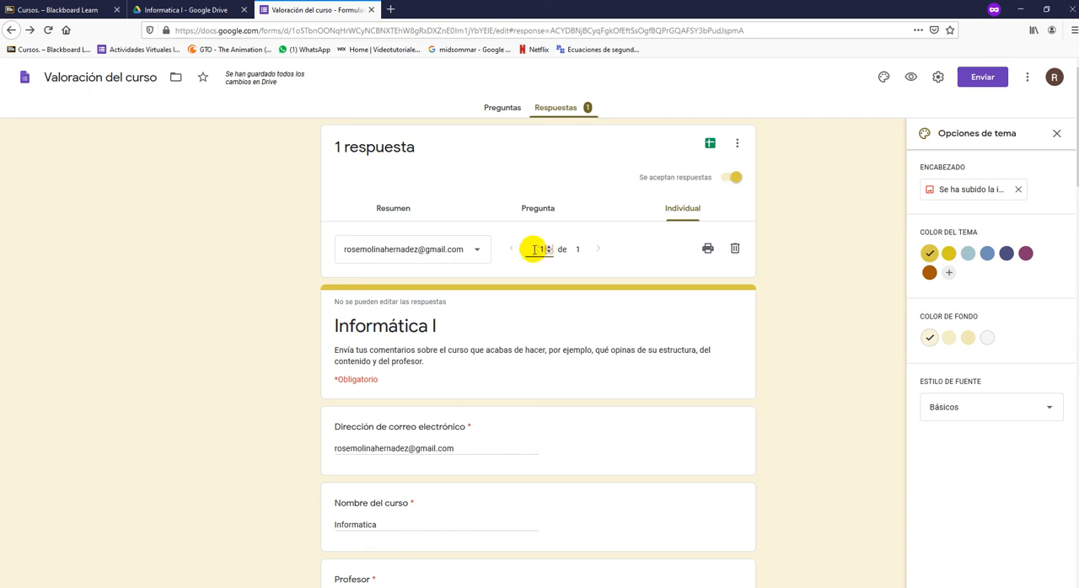
double_click(536, 249)
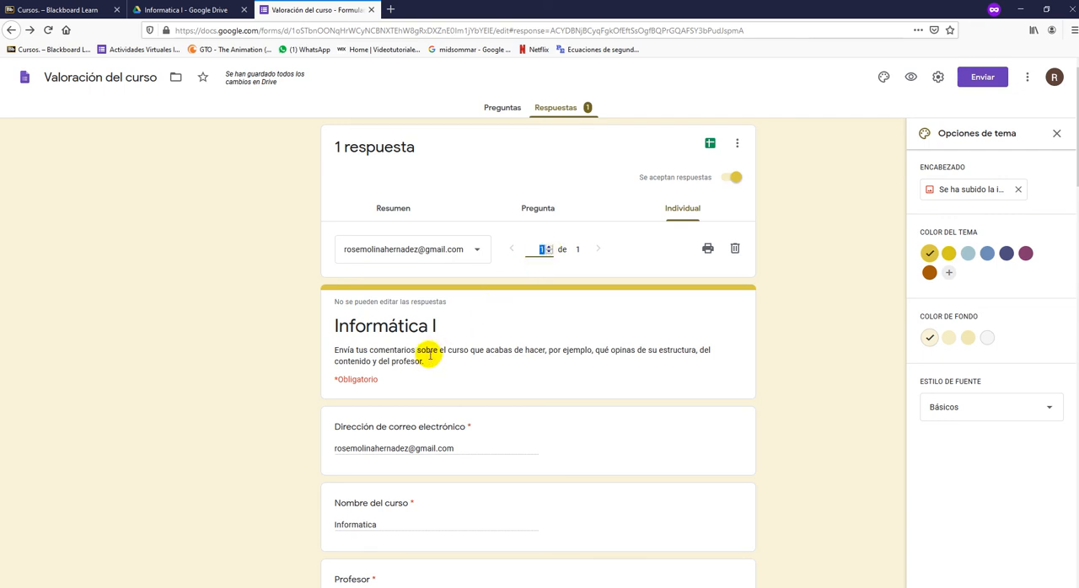
scroll(429, 356, down, 3)
scroll(430, 356, down, 12)
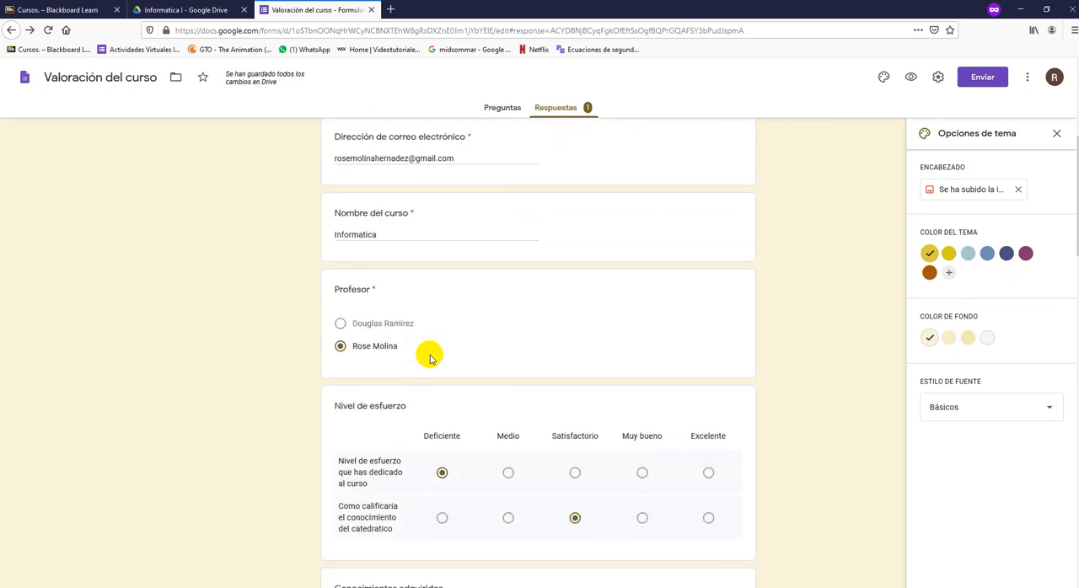
scroll(430, 357, up, 11)
scroll(430, 359, up, 4)
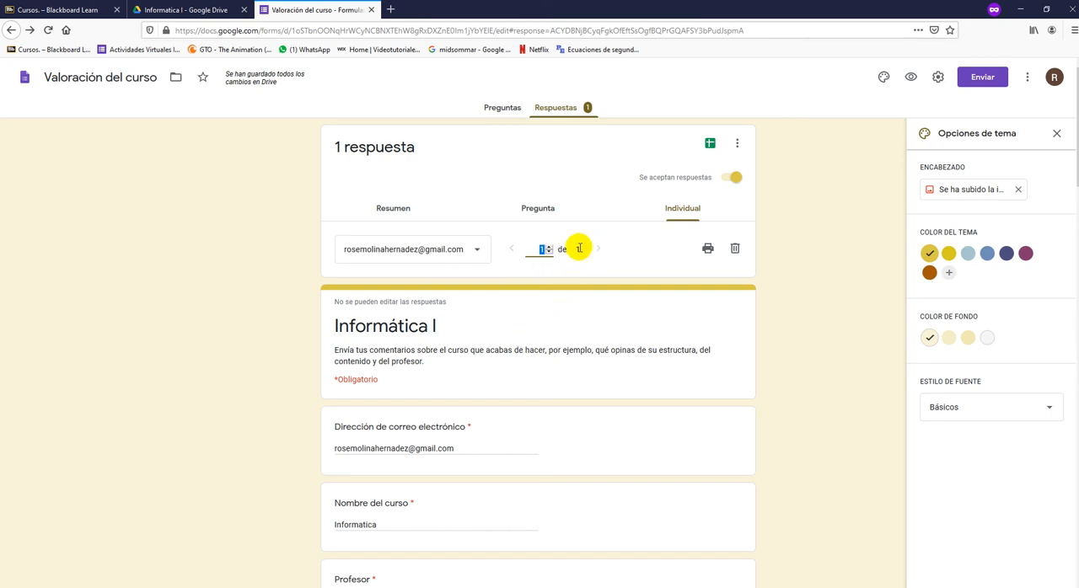
- Look through the individual response again, including the Conocimientos adquiridos and Habilidades y dedicación del profesor grids
click(464, 250)
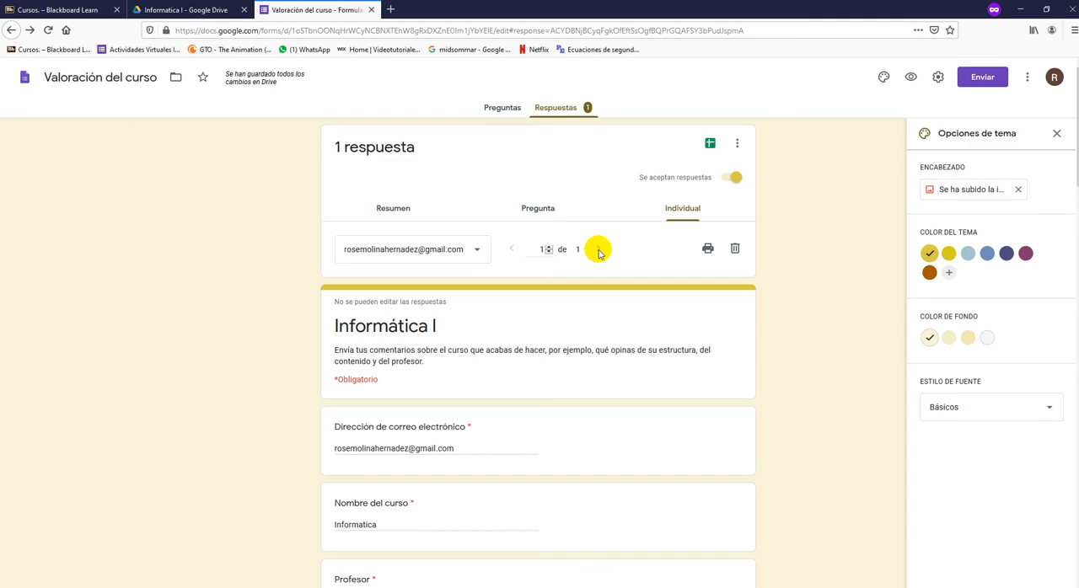
scroll(542, 369, down, 8)
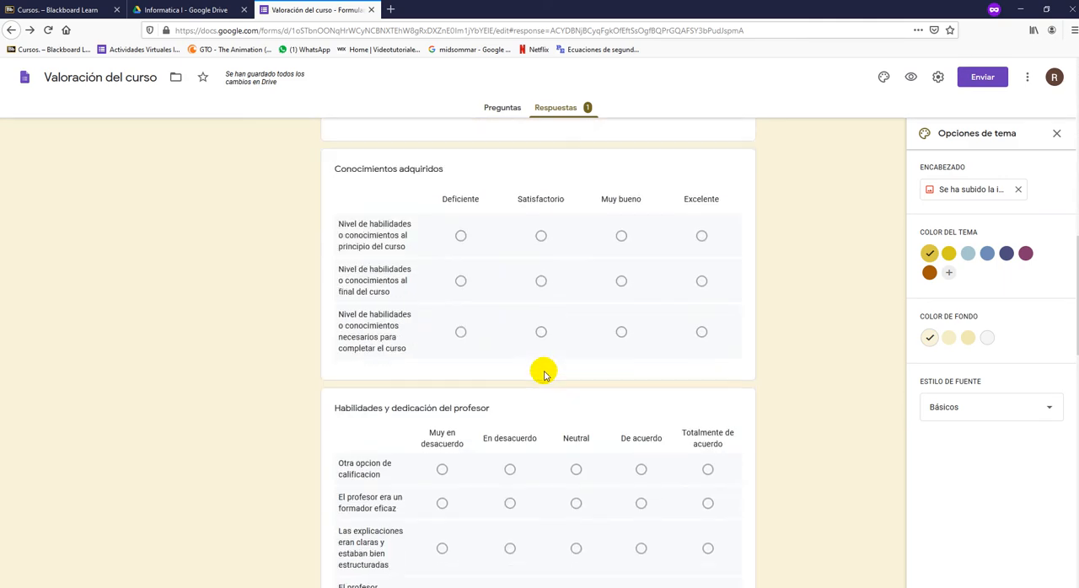
scroll(543, 375, up, 12)
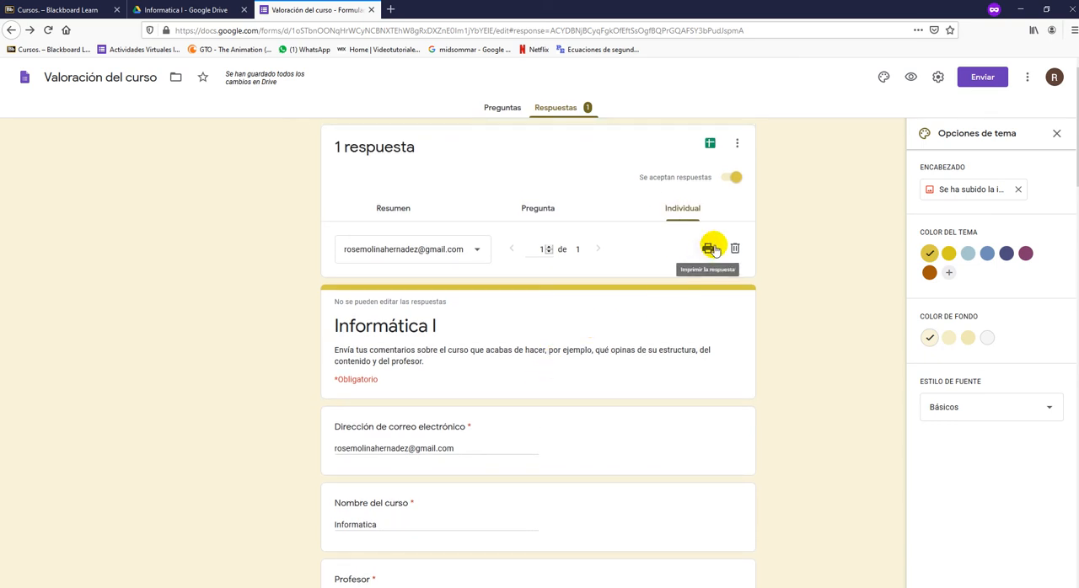
- From the Resumen view, open the printable version of all responses, cancel printing, look through the page and close it
click(393, 210)
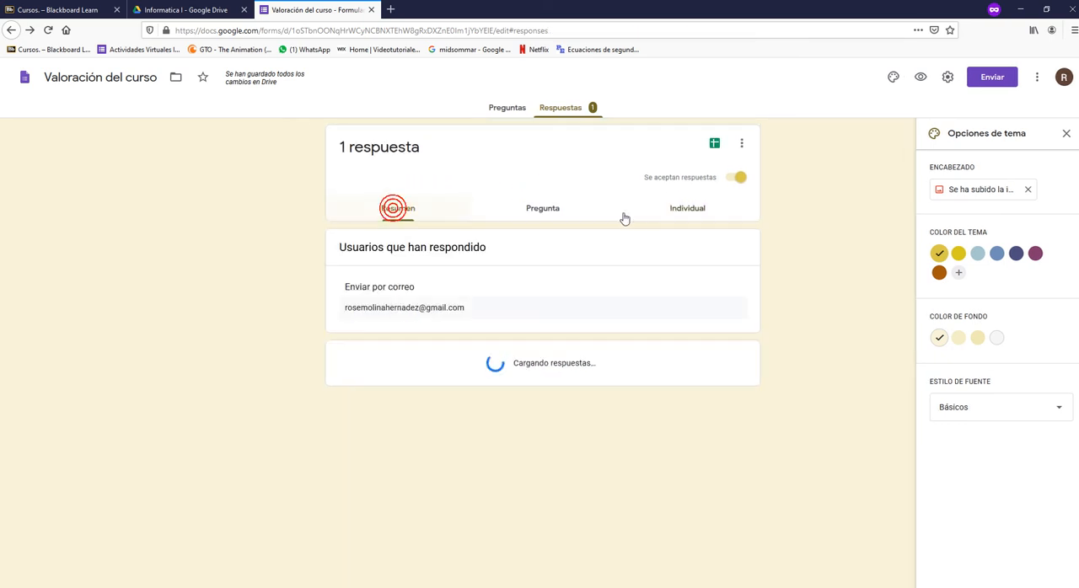
click(738, 146)
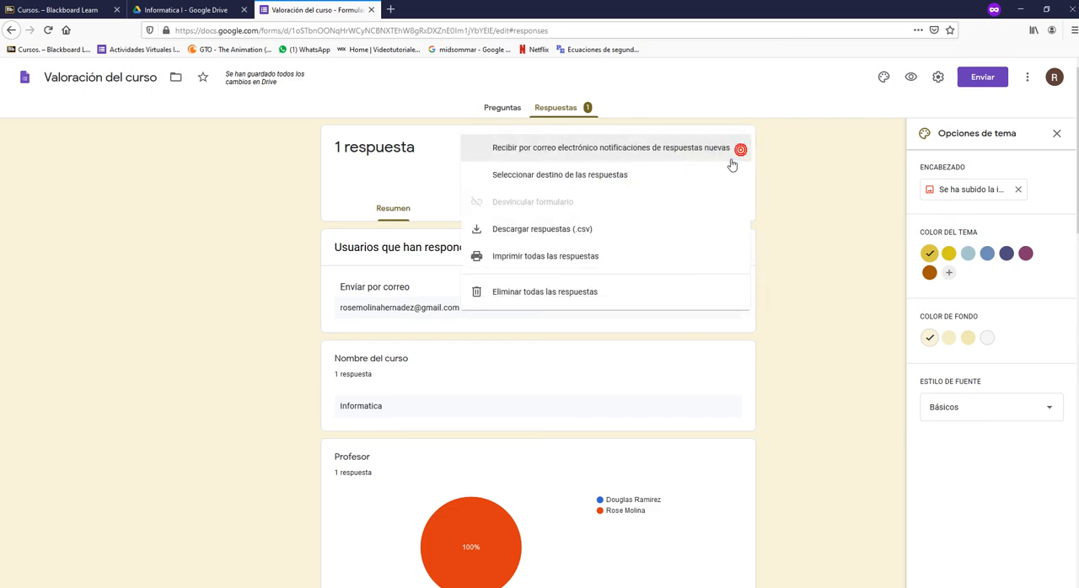
click(570, 257)
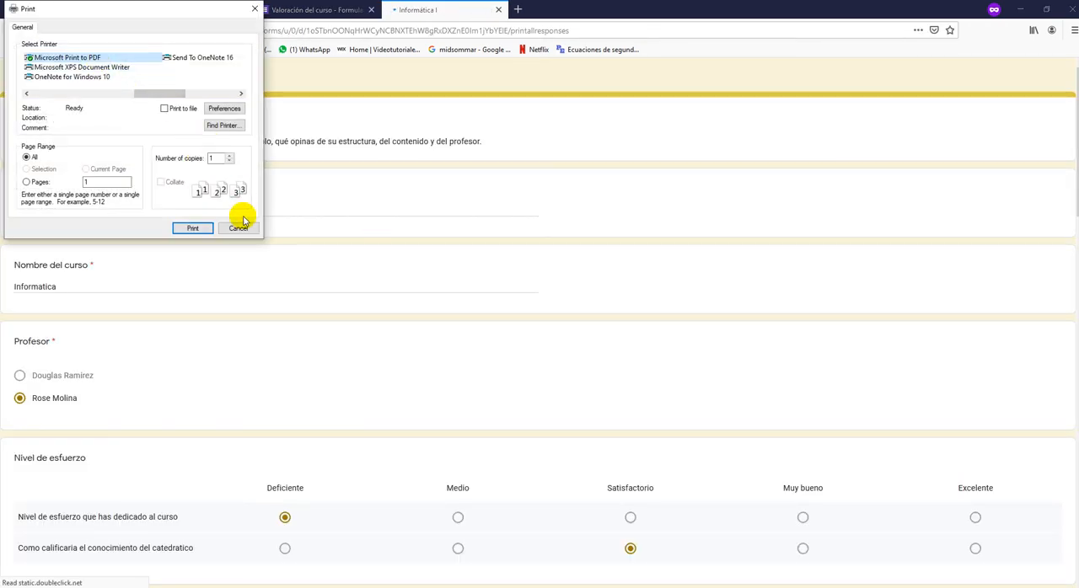
click(241, 229)
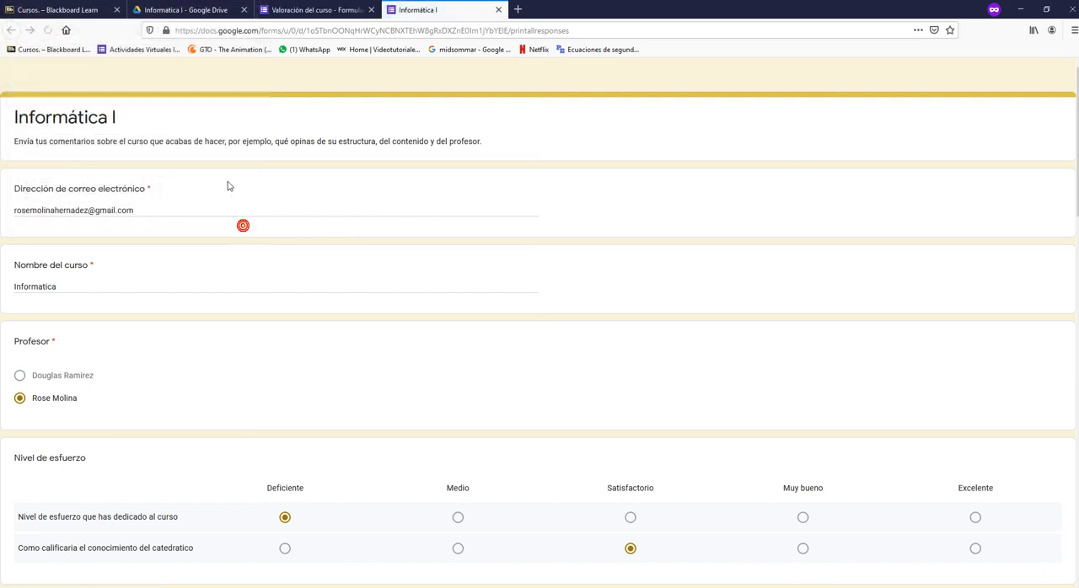
scroll(289, 252, down, 7)
scroll(289, 252, down, 7)
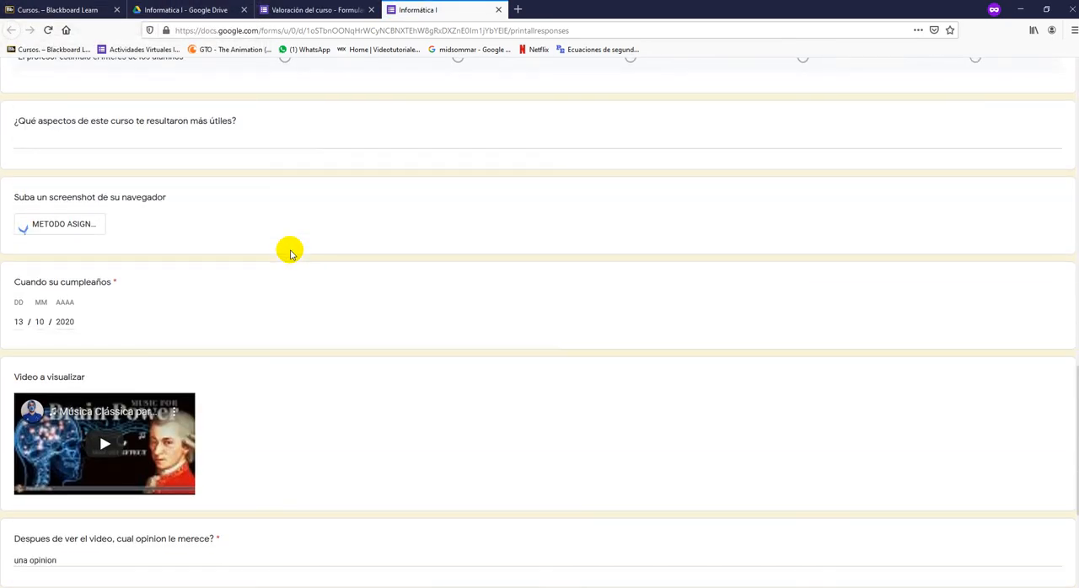
scroll(291, 251, up, 4)
scroll(290, 249, up, 10)
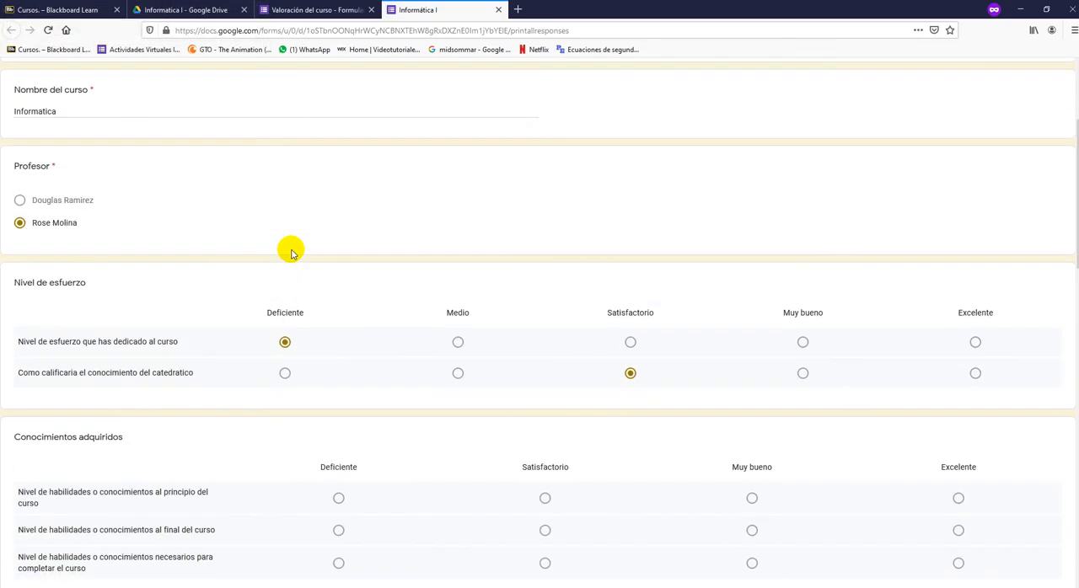
click(498, 10)
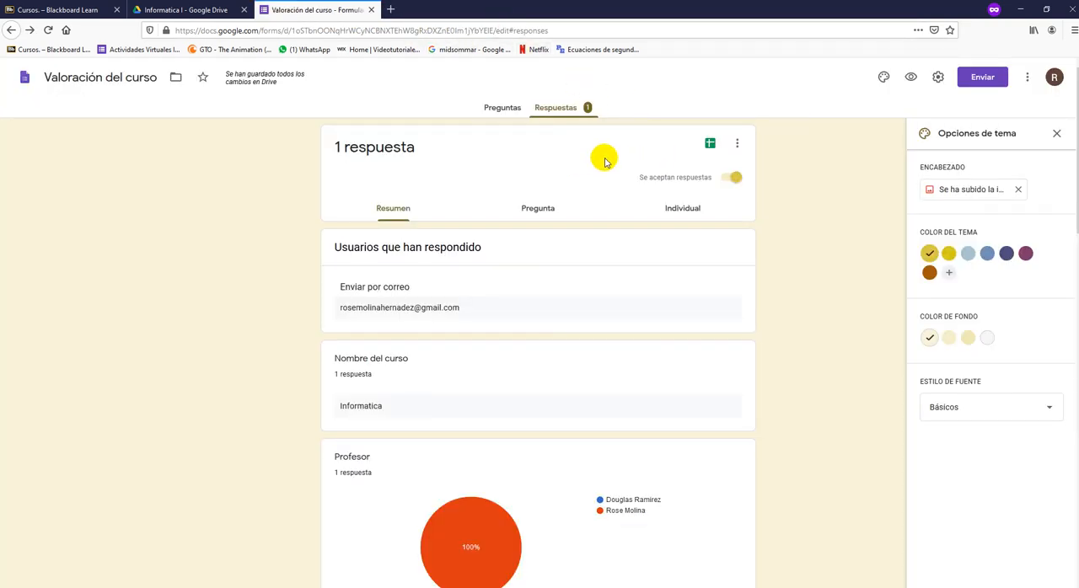
- Print all the form responses with Microsoft Print to PDF, saving the file on the Desktop as ejemplo
click(738, 147)
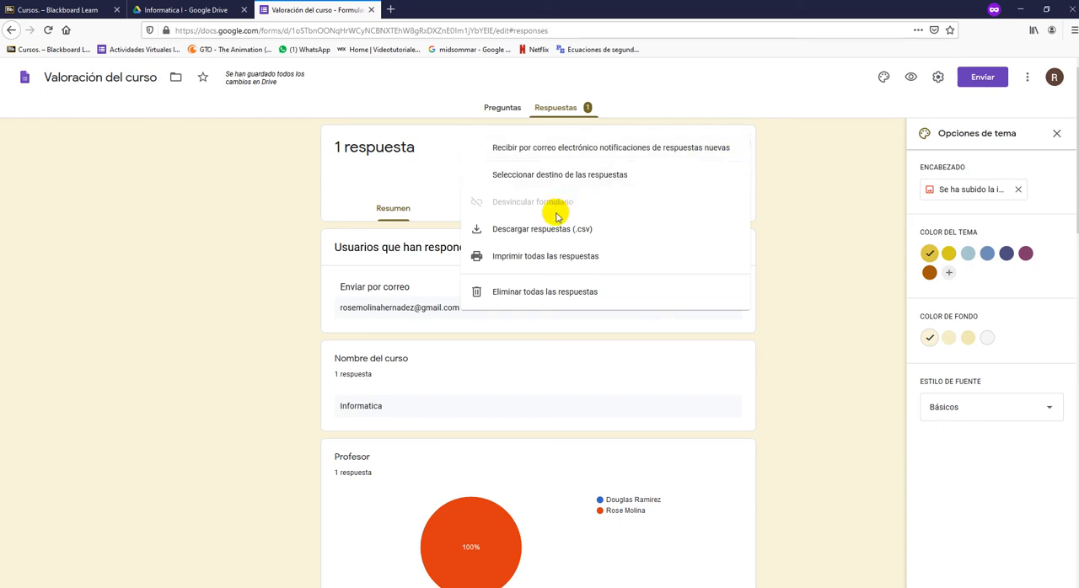
click(553, 256)
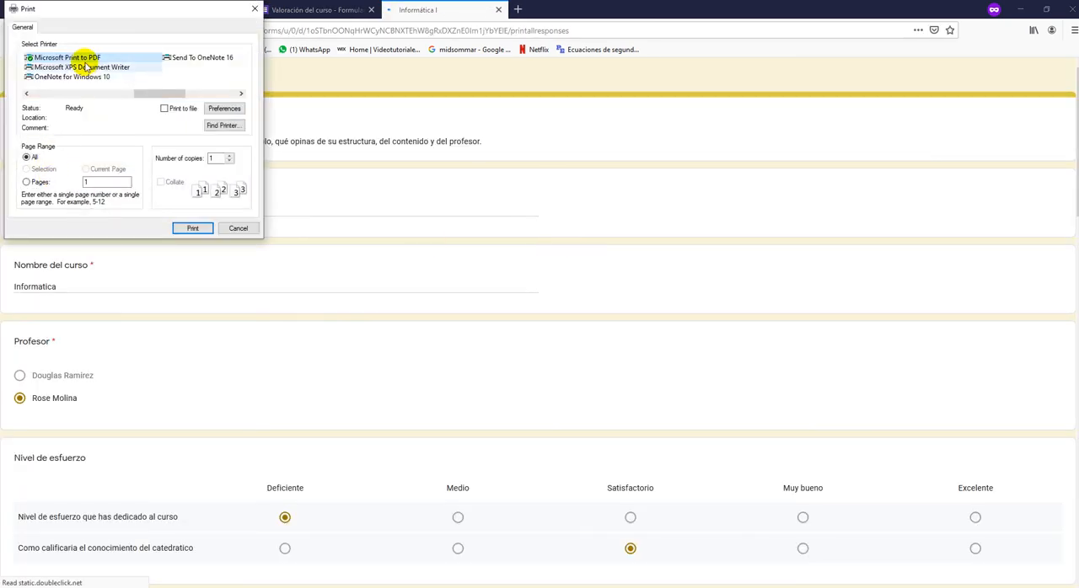
click(194, 228)
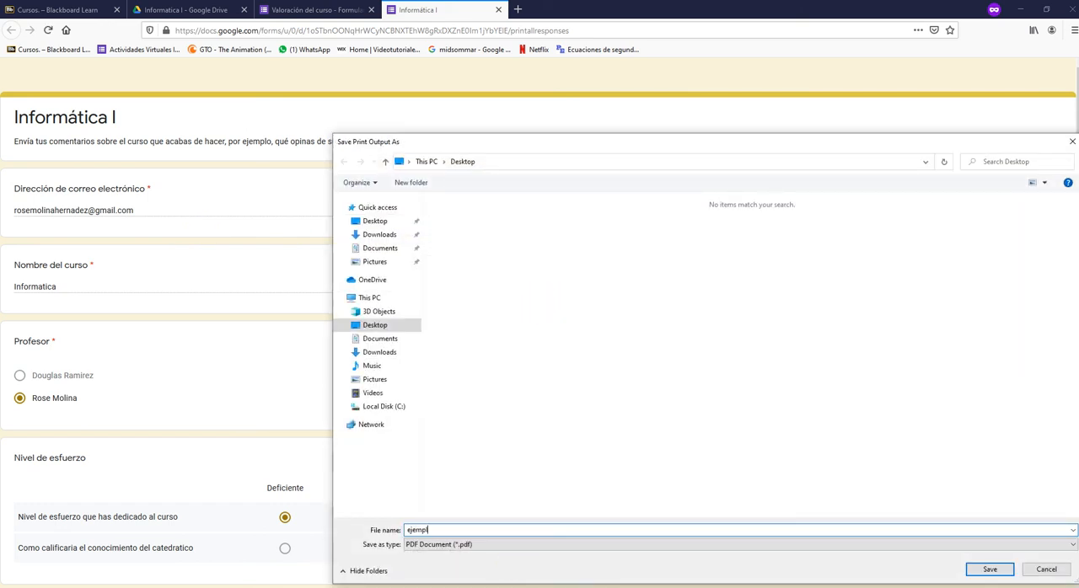
key(Return)
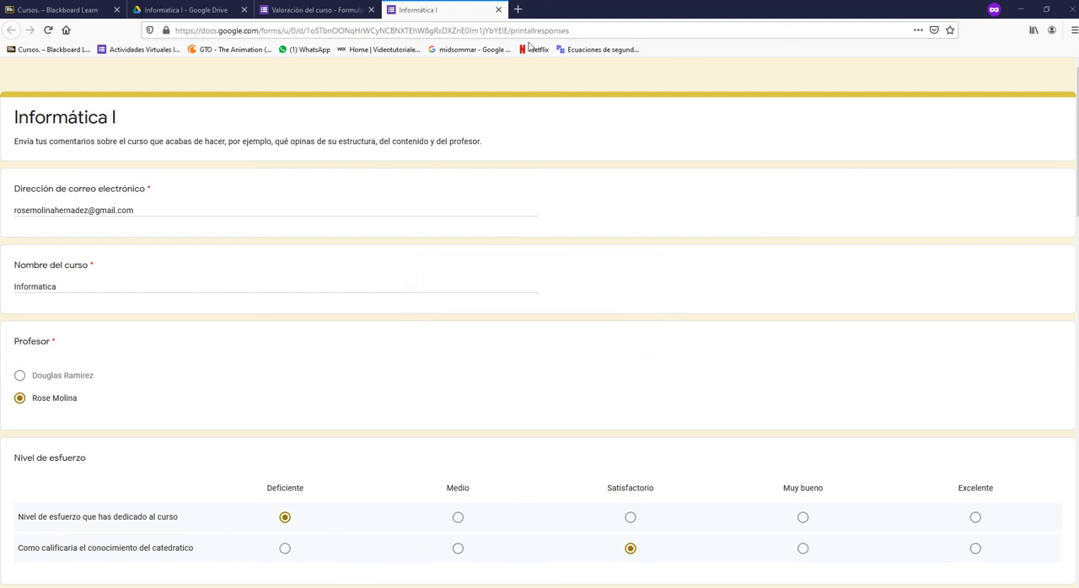
- Open ejemplo.pdf from the Desktop folder in File Explorer and display it at 100% zoom
key(super+e)
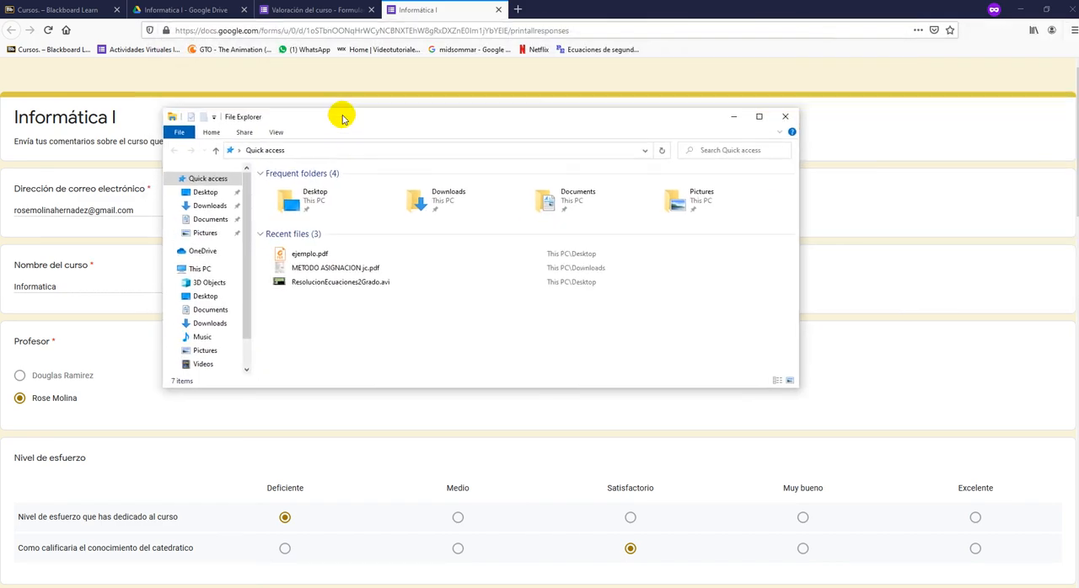
click(203, 192)
double_click(363, 290)
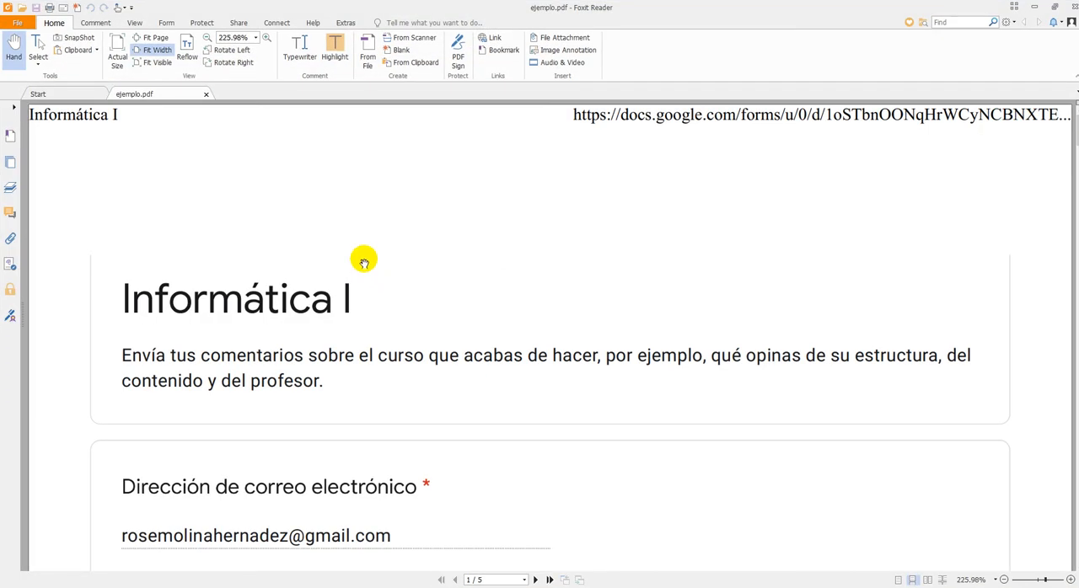
key(ctrl+1)
- Review the pages of the exported responses PDF, minimize the PDF reader and return to Firefox
scroll(499, 276, down, 10)
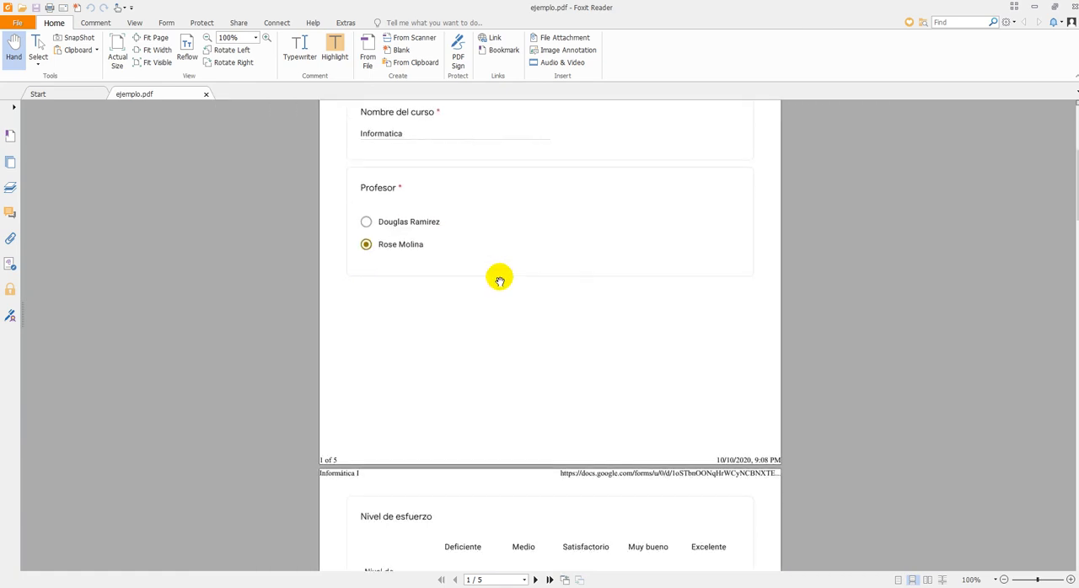
scroll(499, 281, down, 20)
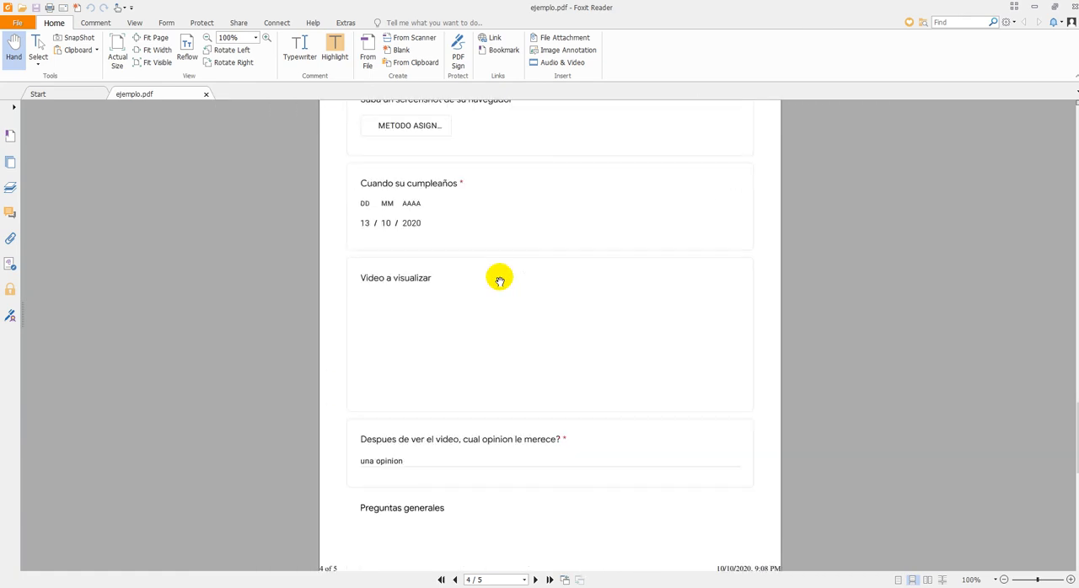
scroll(499, 281, down, 5)
scroll(500, 283, up, 20)
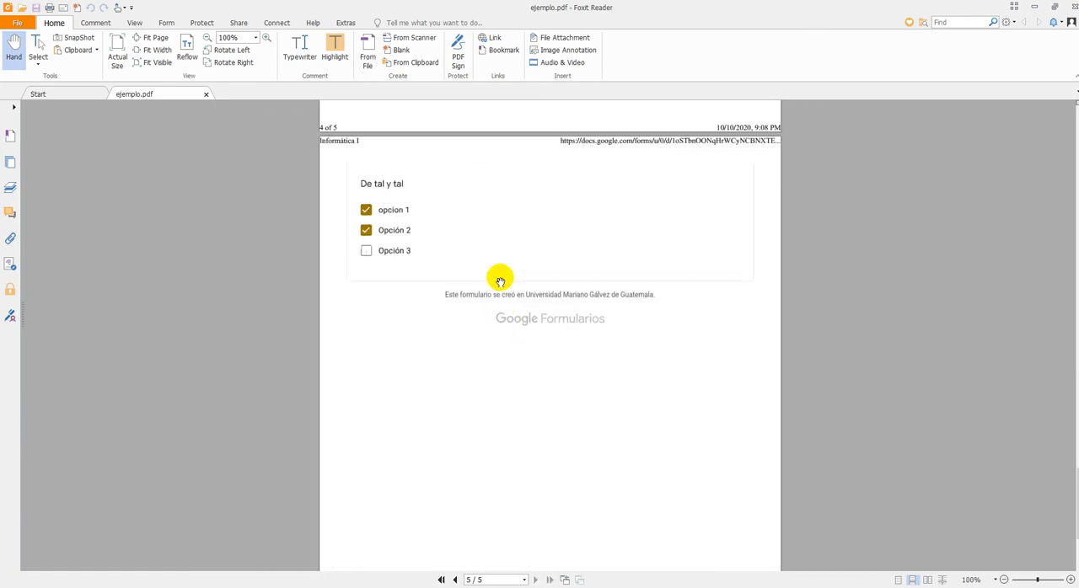
scroll(500, 281, up, 20)
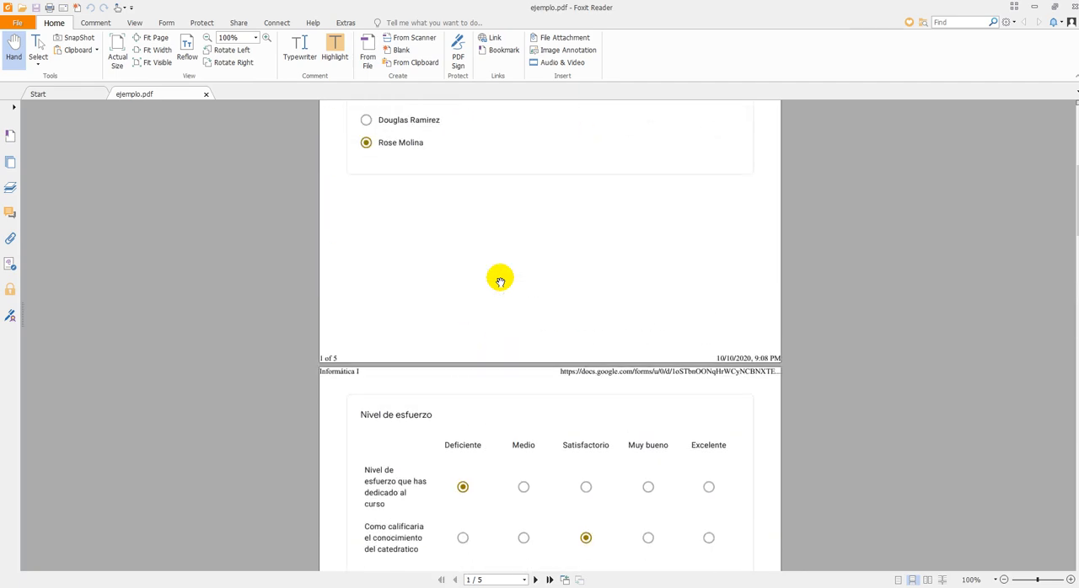
click(1034, 8)
click(548, 80)
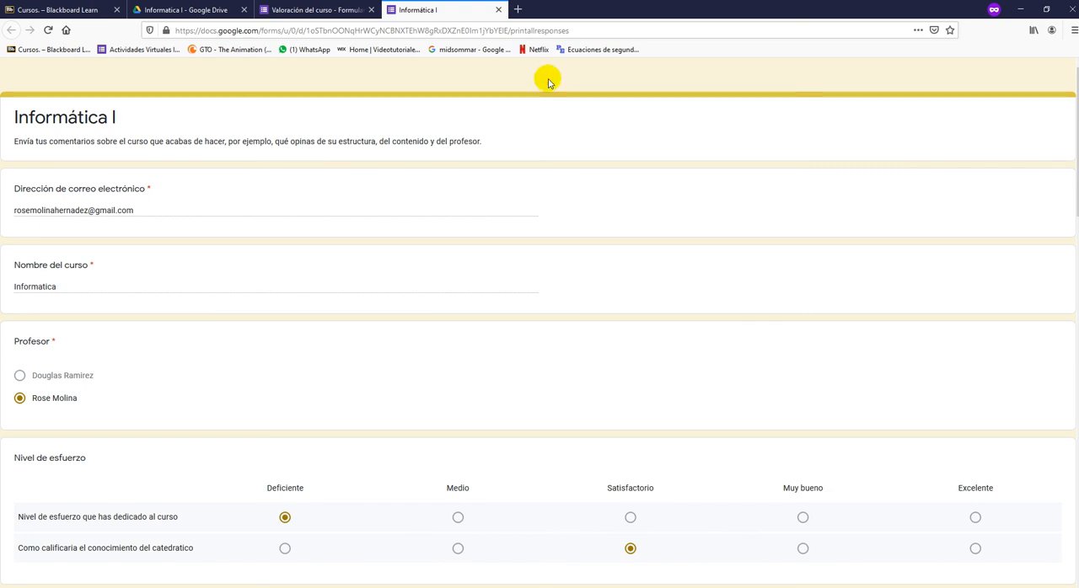
- Go to the Informatica I folder in Google Drive and start a new Google Forms file from a template
click(283, 8)
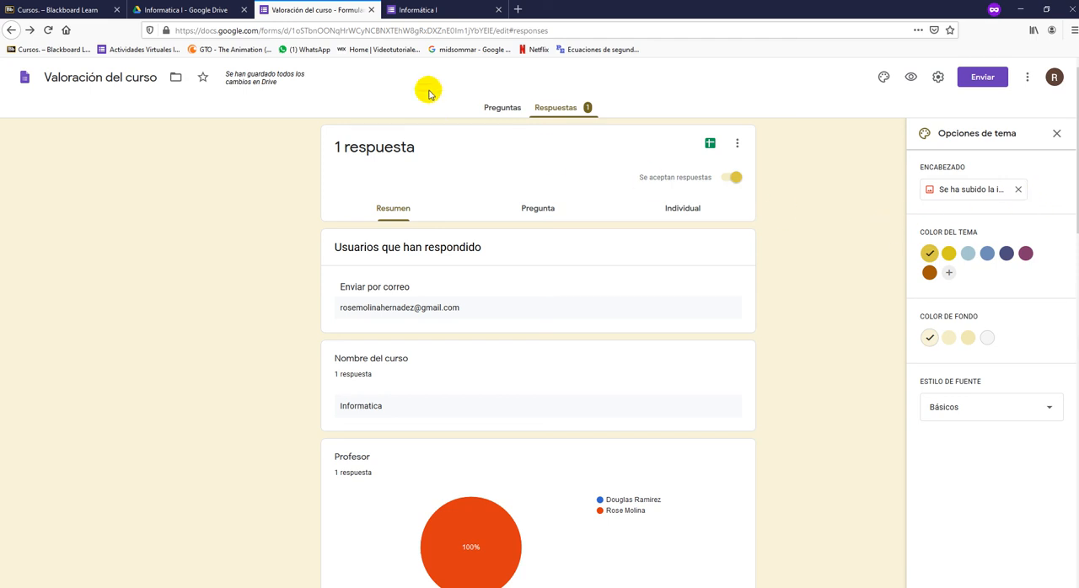
click(228, 8)
right_click(401, 287)
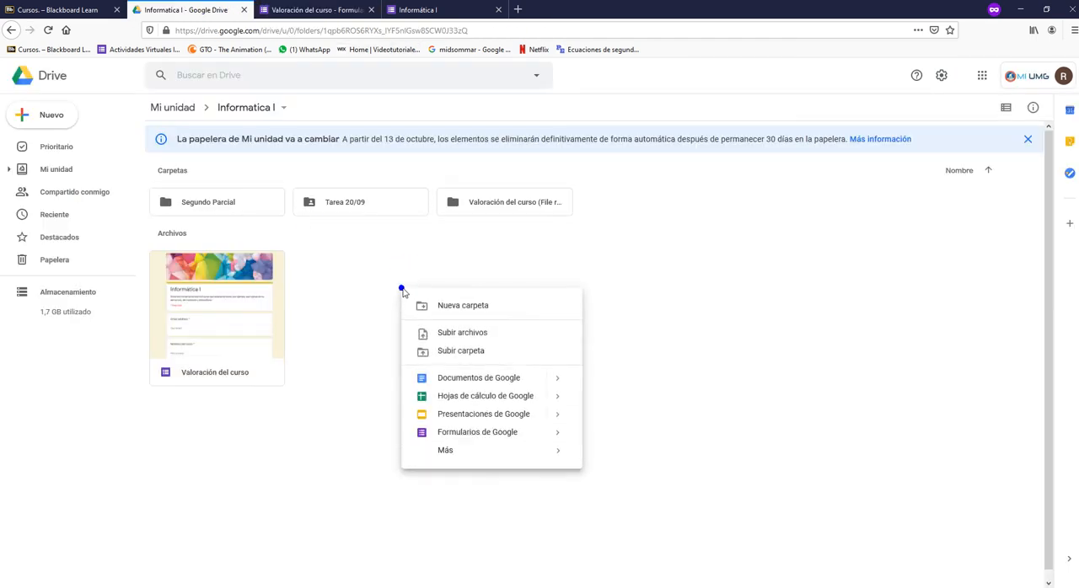
mouse_move(554, 433)
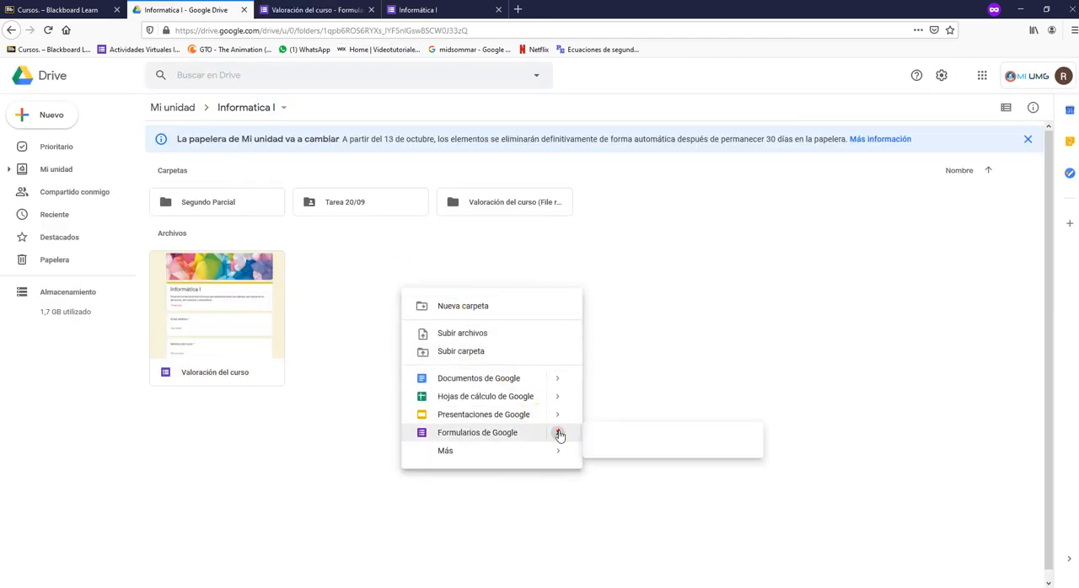
click(626, 459)
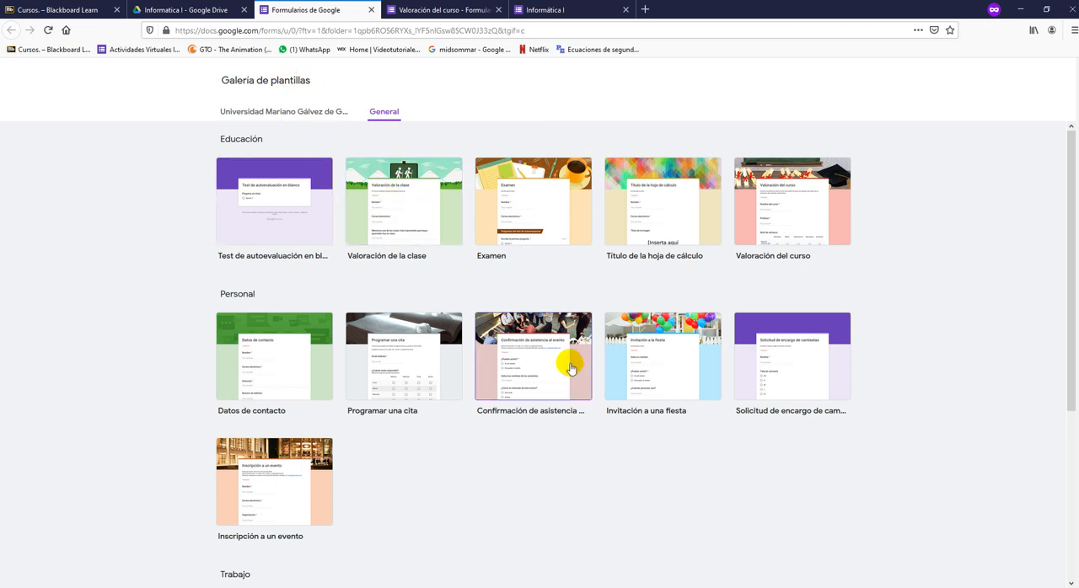
- Browse the Educación, Personal and Trabajo form templates and create a form from Programar una cita
scroll(424, 374, down, 3)
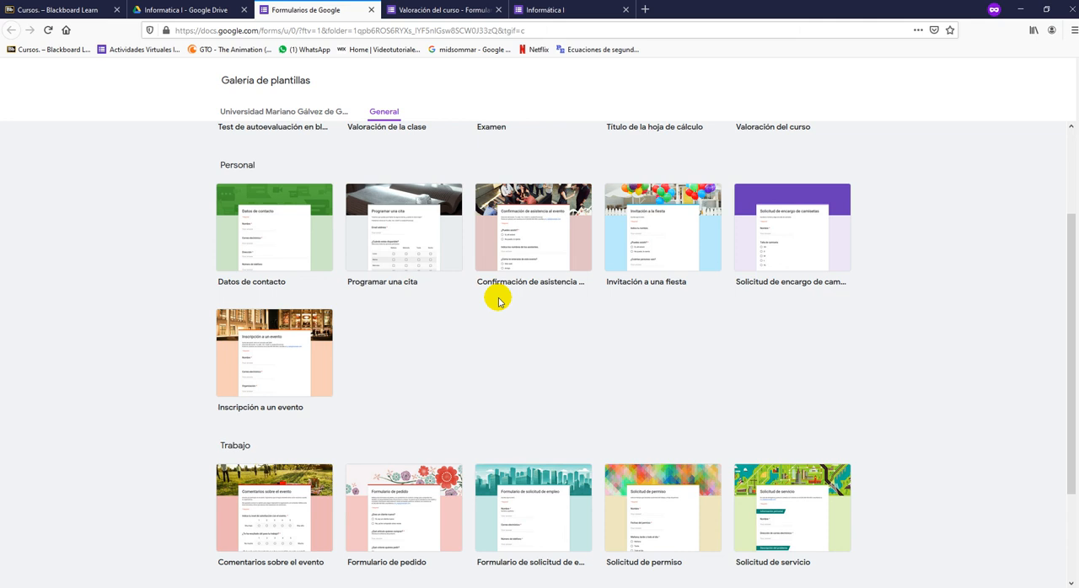
scroll(533, 388, down, 3)
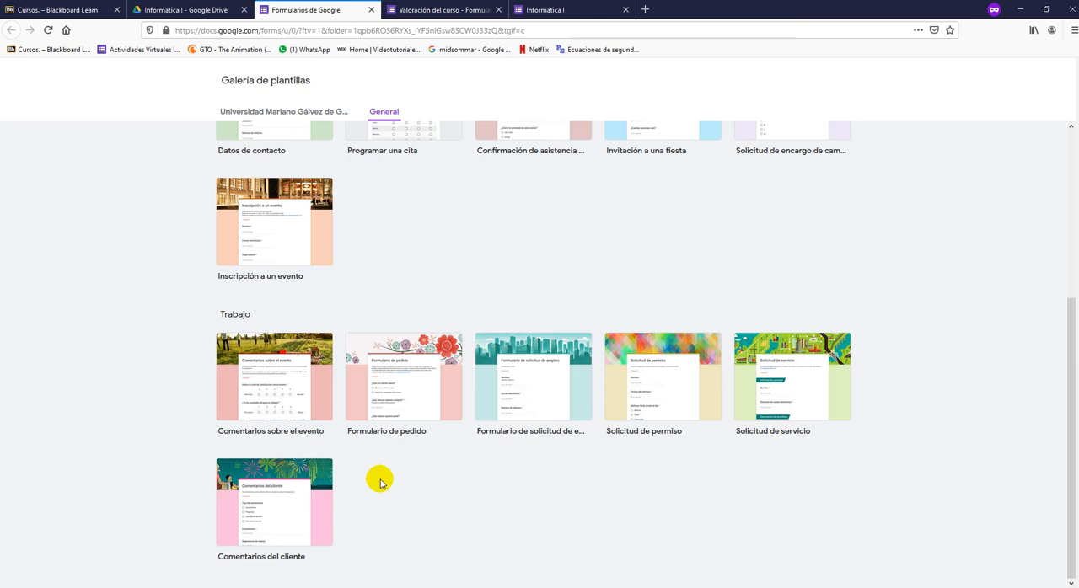
scroll(379, 482, up, 6)
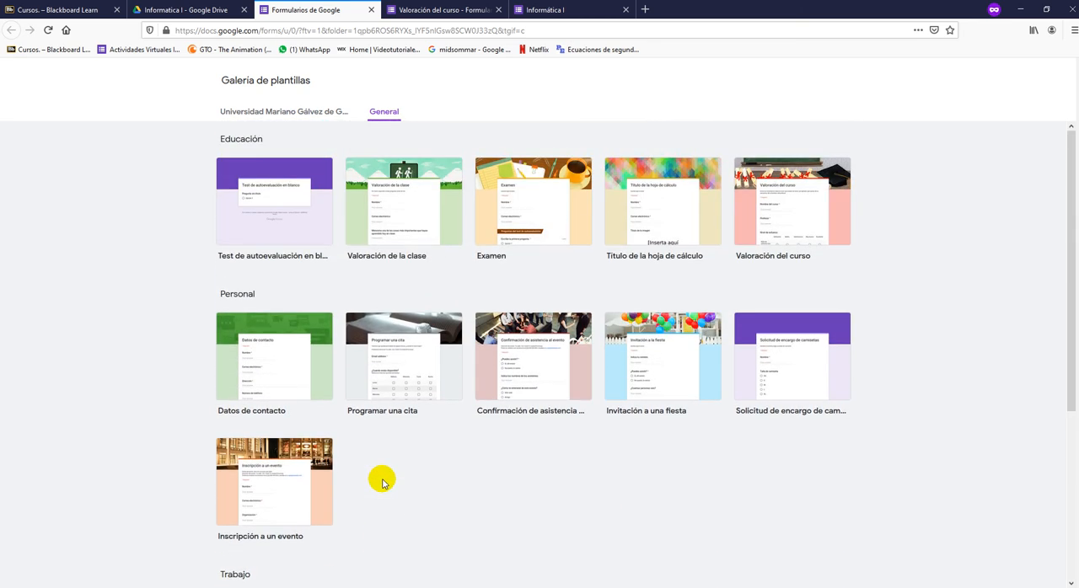
scroll(379, 482, down, 3)
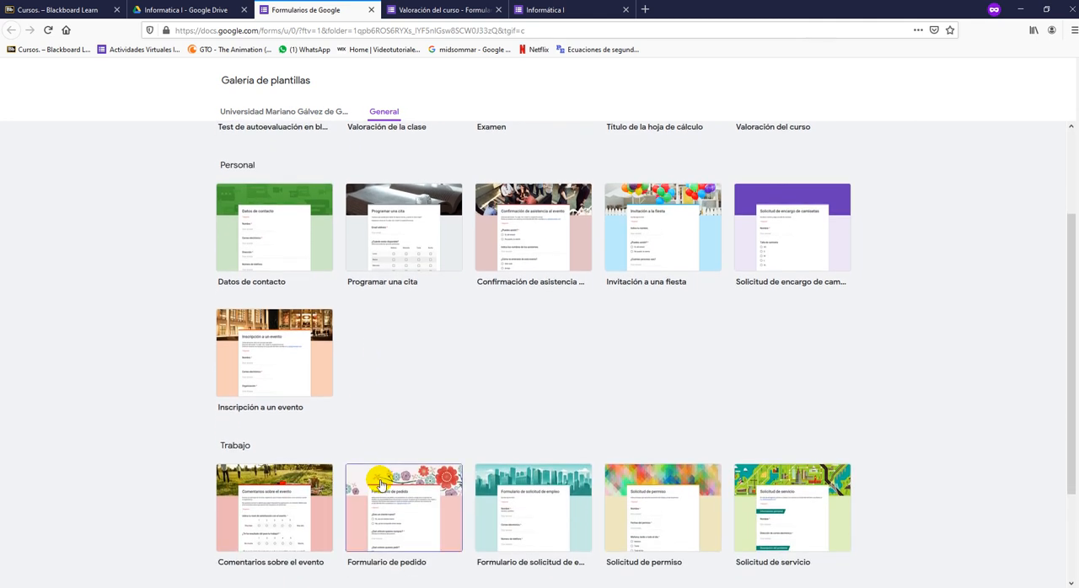
click(400, 251)
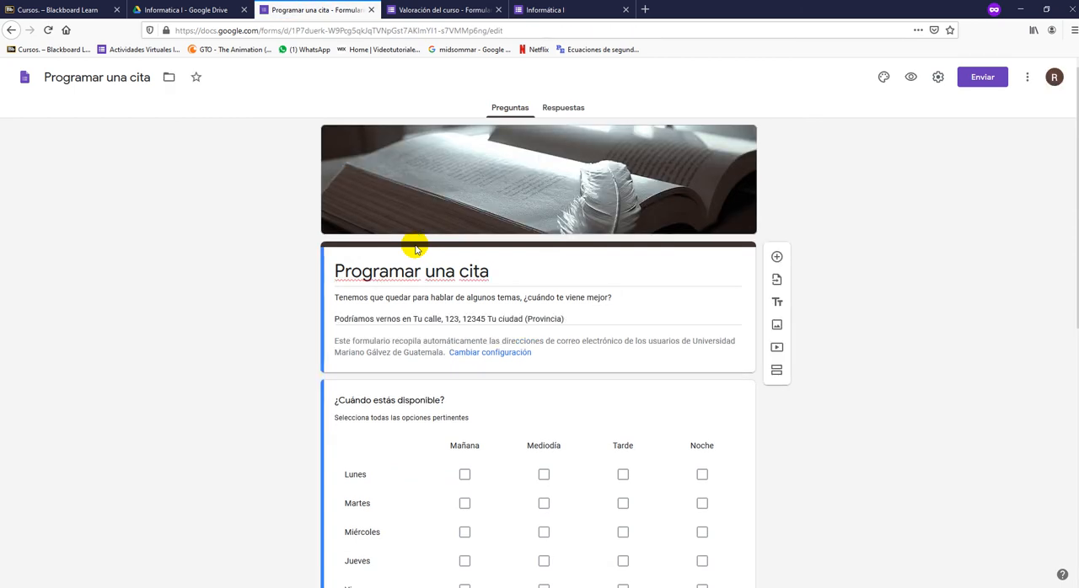
- Examine the questions in the Programar una cita form, opening the ¿Cuándo estás disponible? grid to see its rows and columns
scroll(415, 203, down, 3)
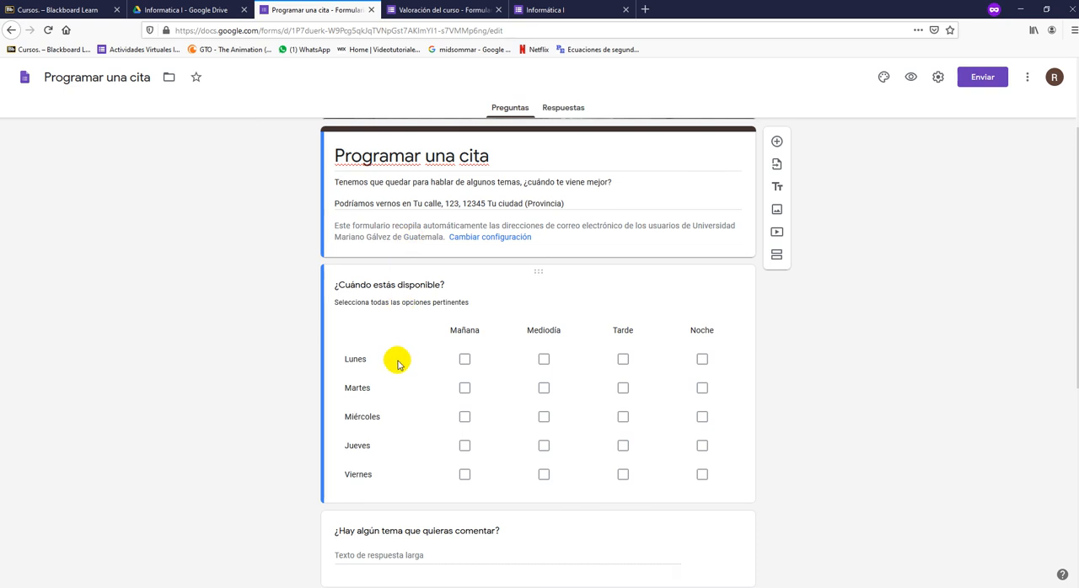
click(466, 357)
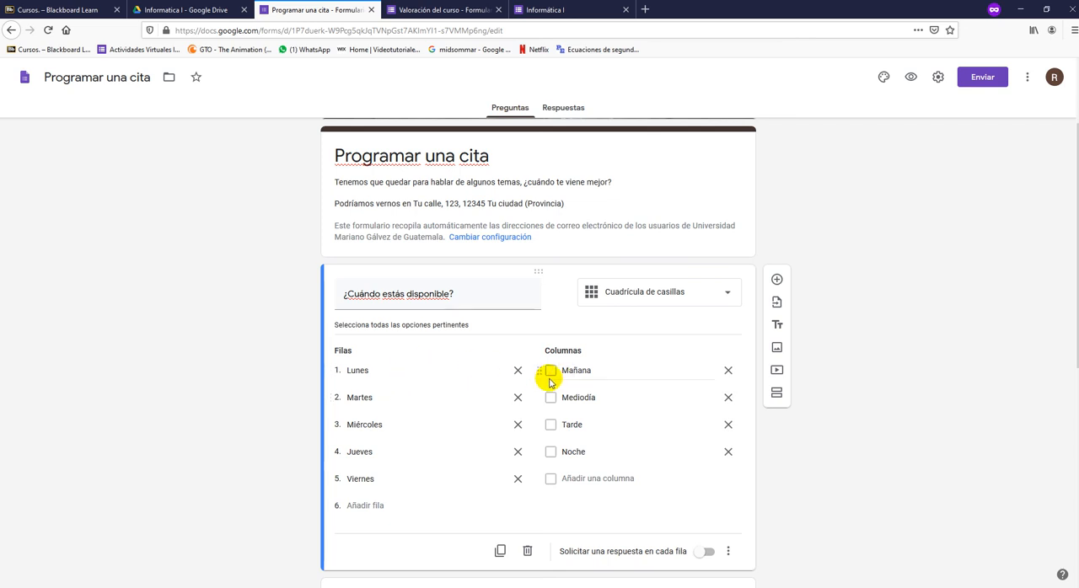
scroll(243, 297, down, 4)
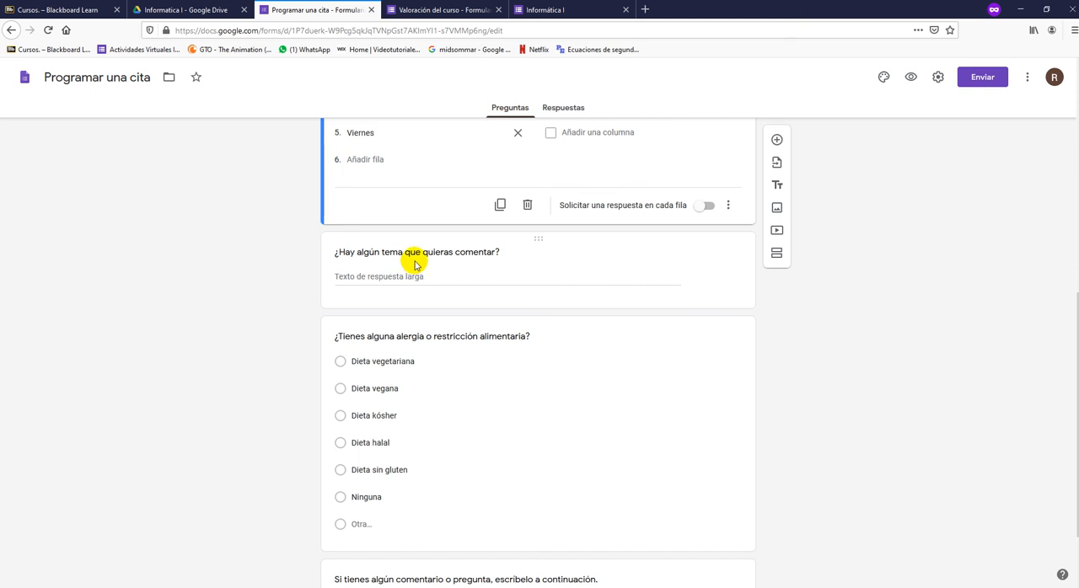
scroll(422, 389, down, 1)
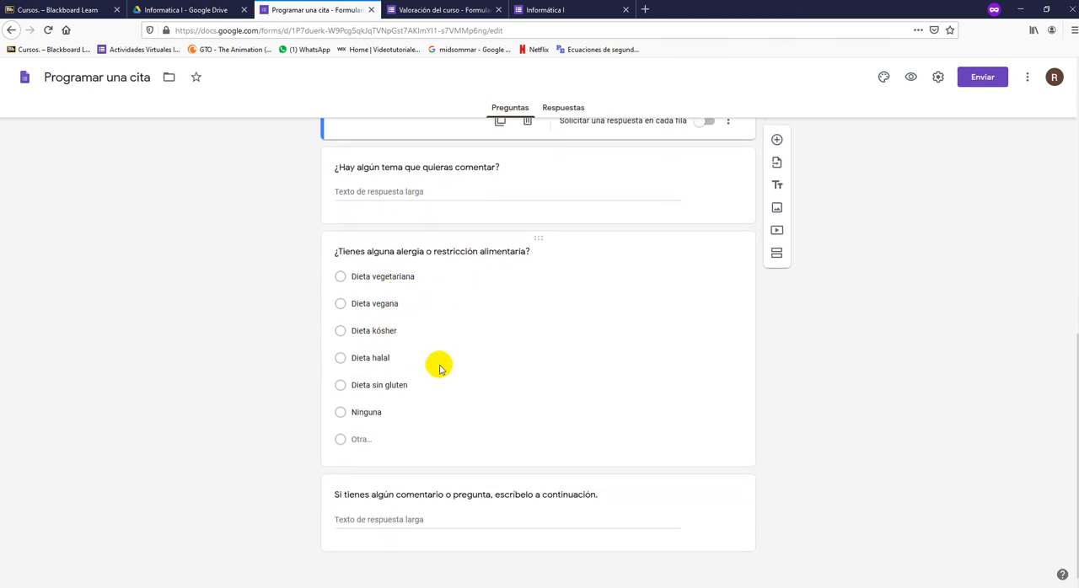
scroll(818, 386, up, 5)
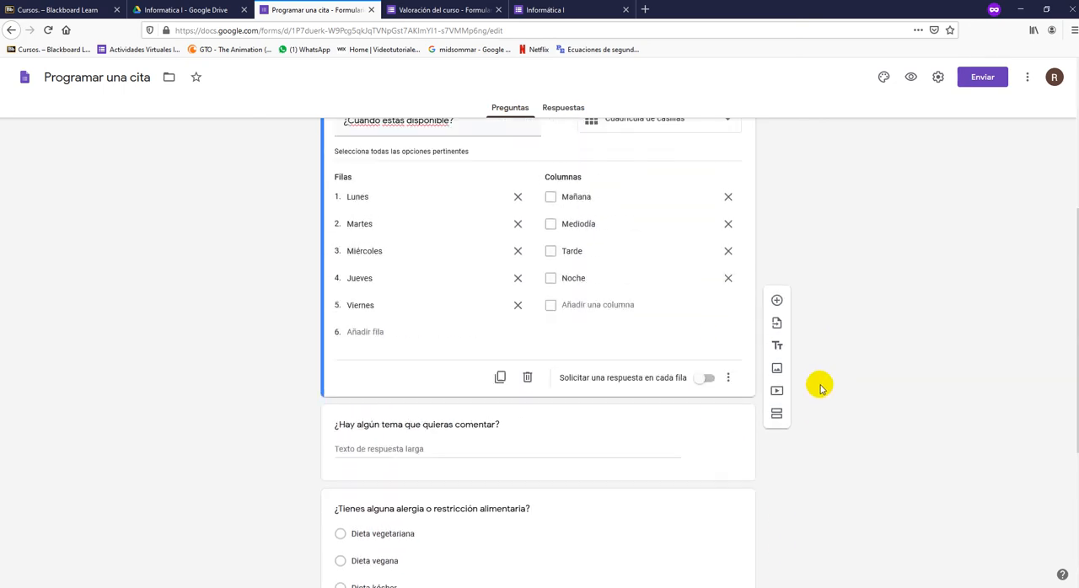
- Copy the shortened link for sharing the Programar una cita form
click(978, 77)
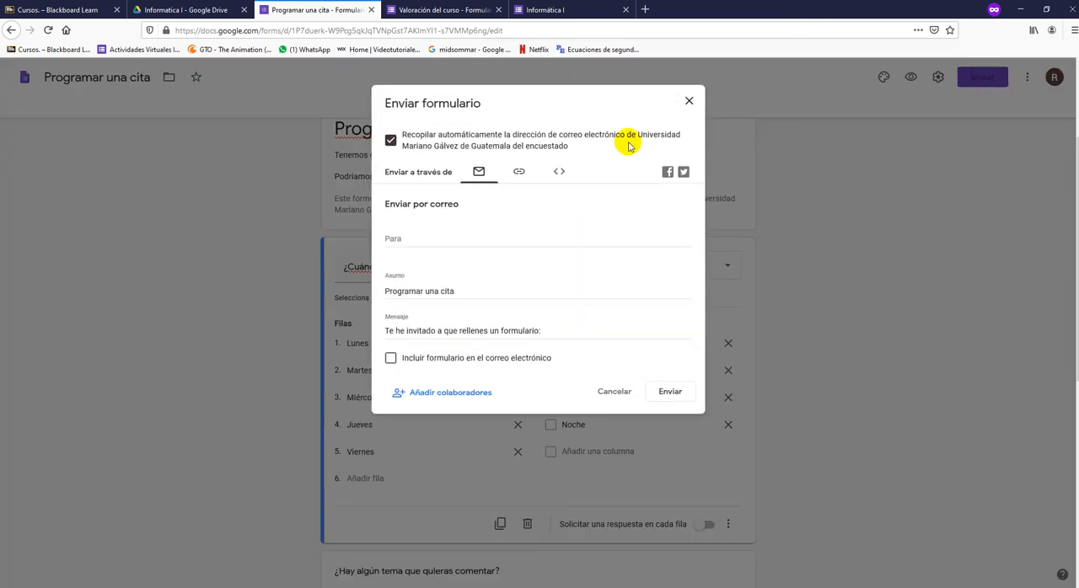
click(520, 173)
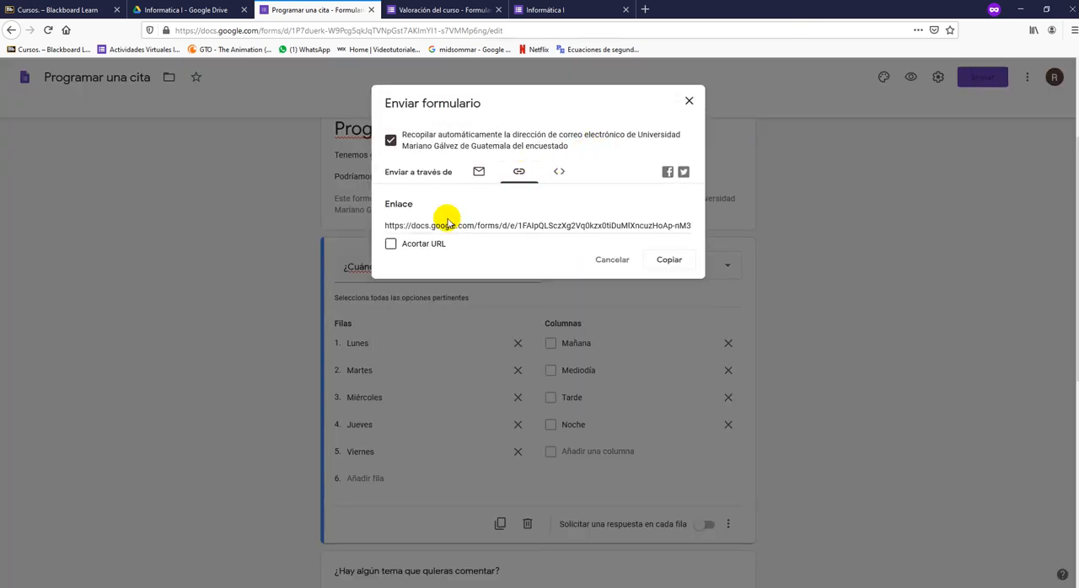
click(420, 246)
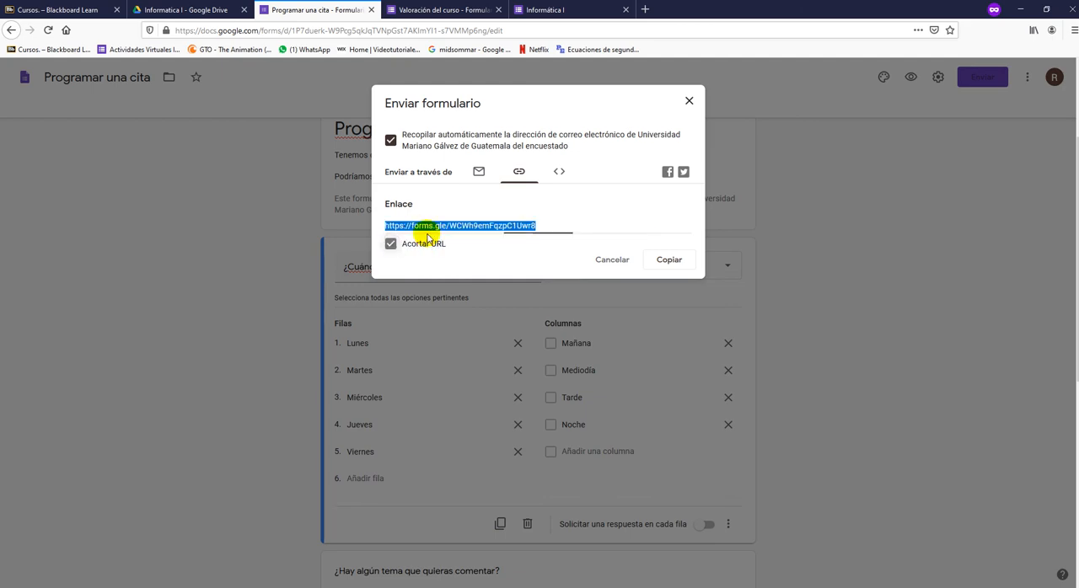
click(671, 264)
click(690, 101)
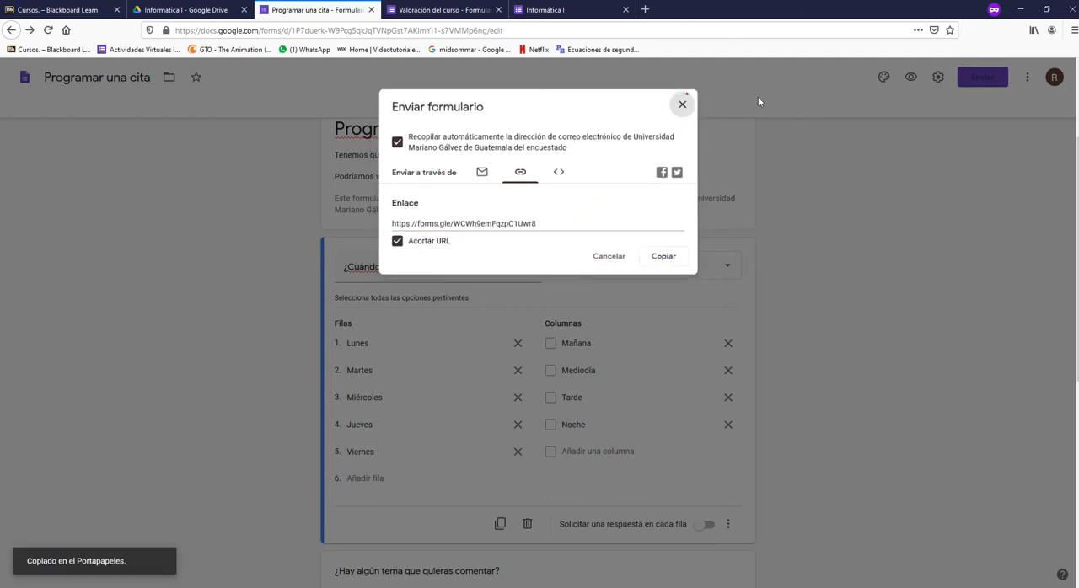
- Remove the restriction to Universidad Mariano Gálvez users, limit the form to 1 response and save the settings
click(937, 77)
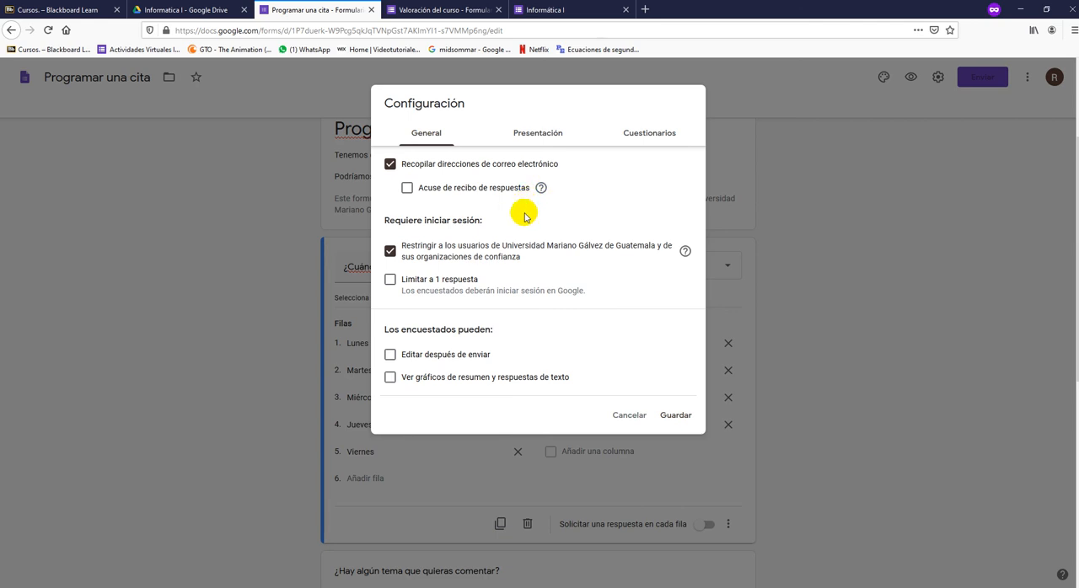
click(466, 255)
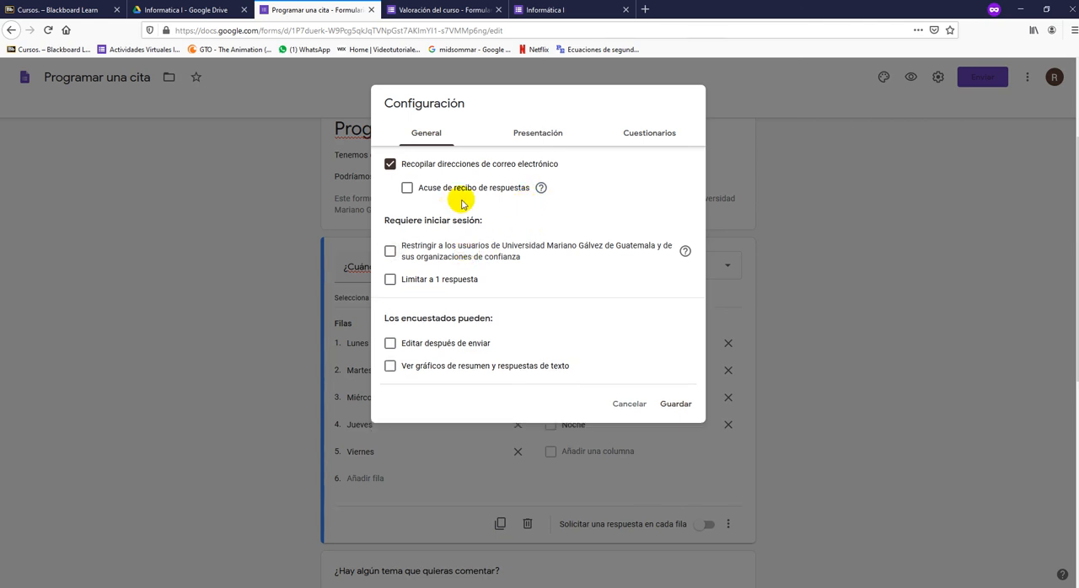
click(449, 281)
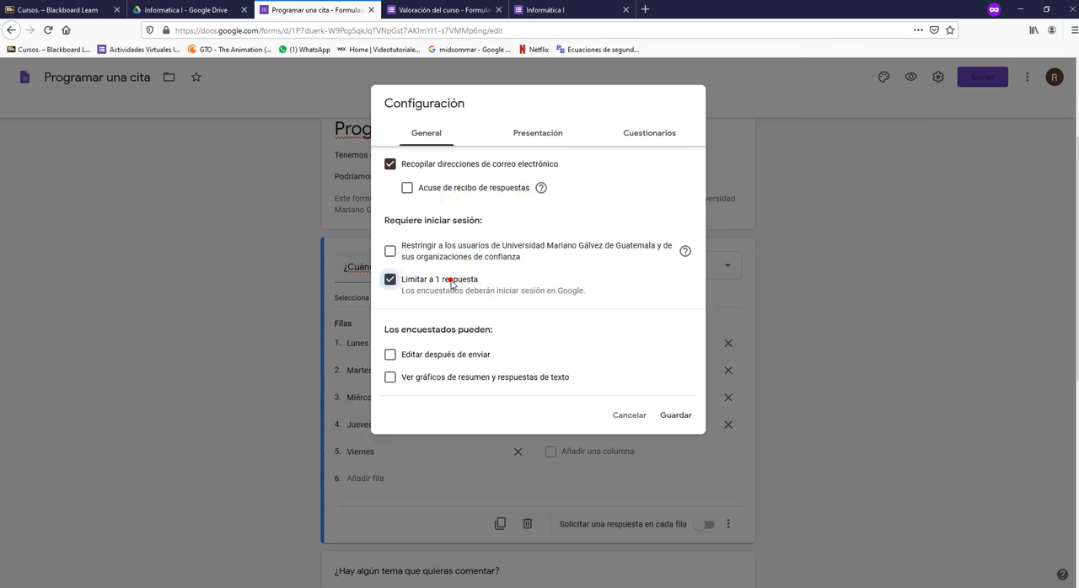
click(675, 417)
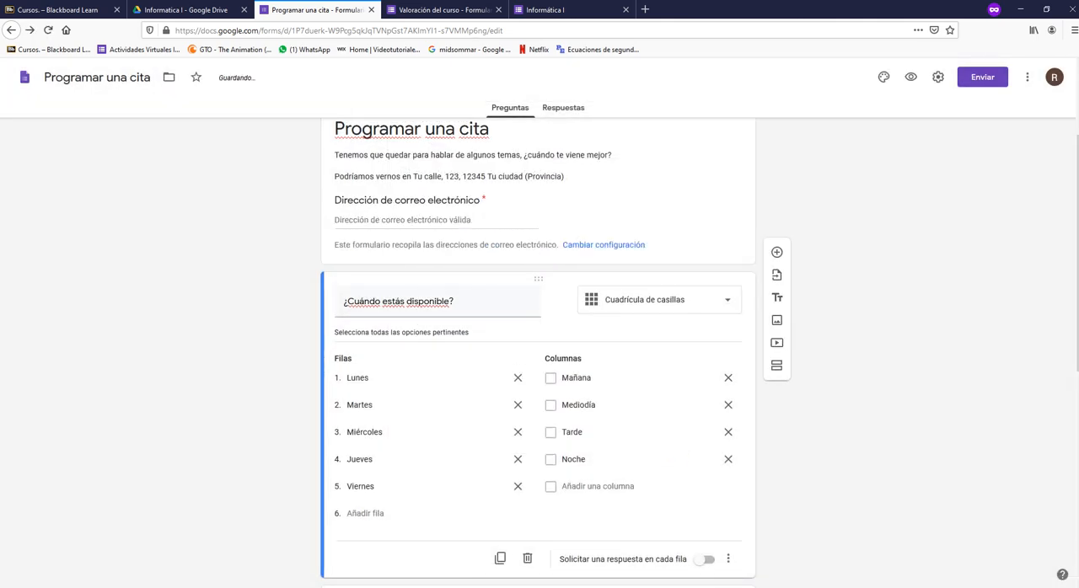
- Switch to Google Chrome and open the form from the copied link
key(super)
text(chrome)
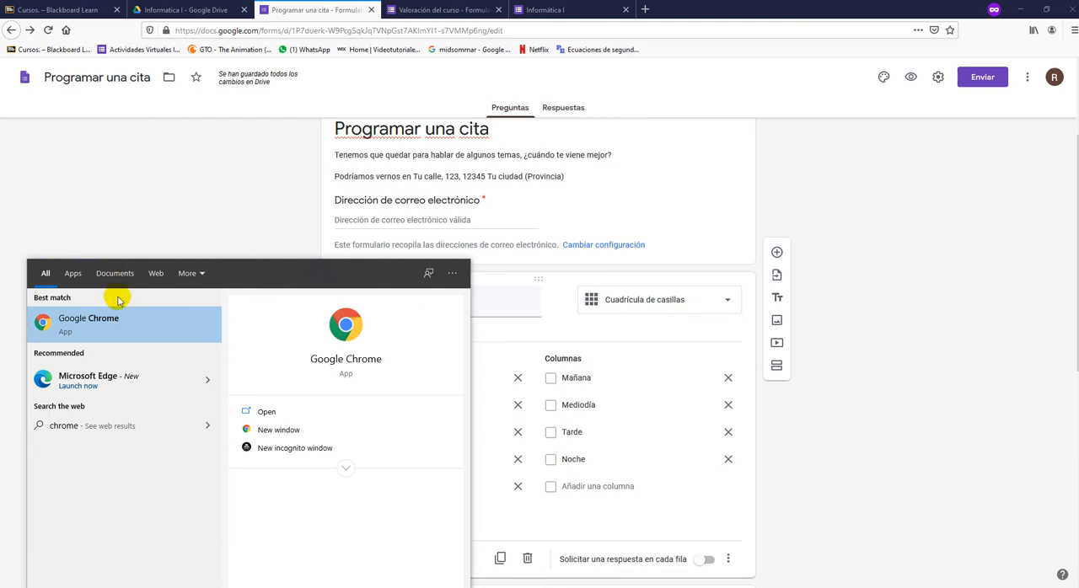
click(114, 319)
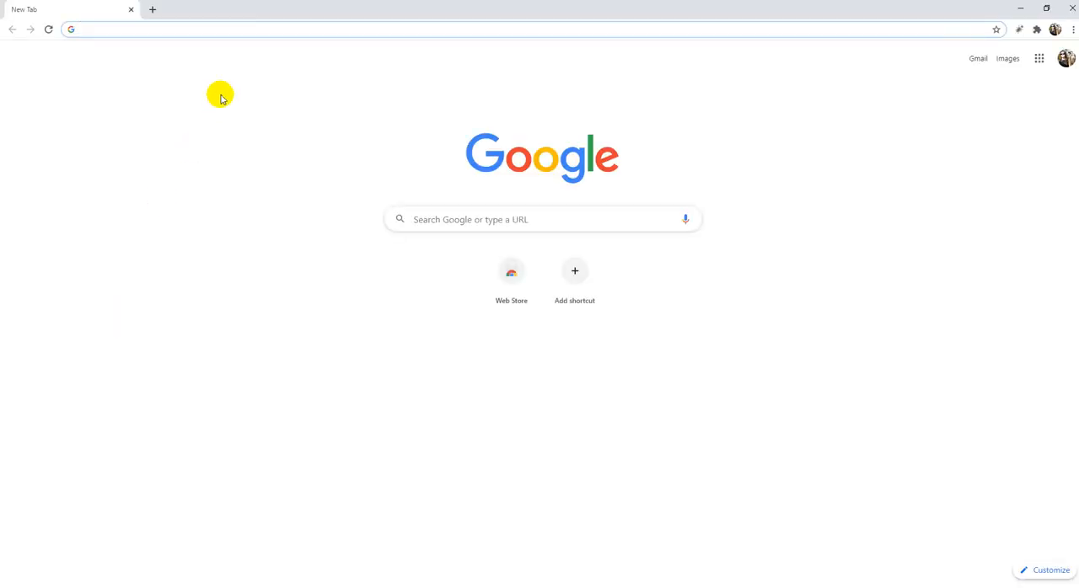
key(ctrl+v)
key(Return)
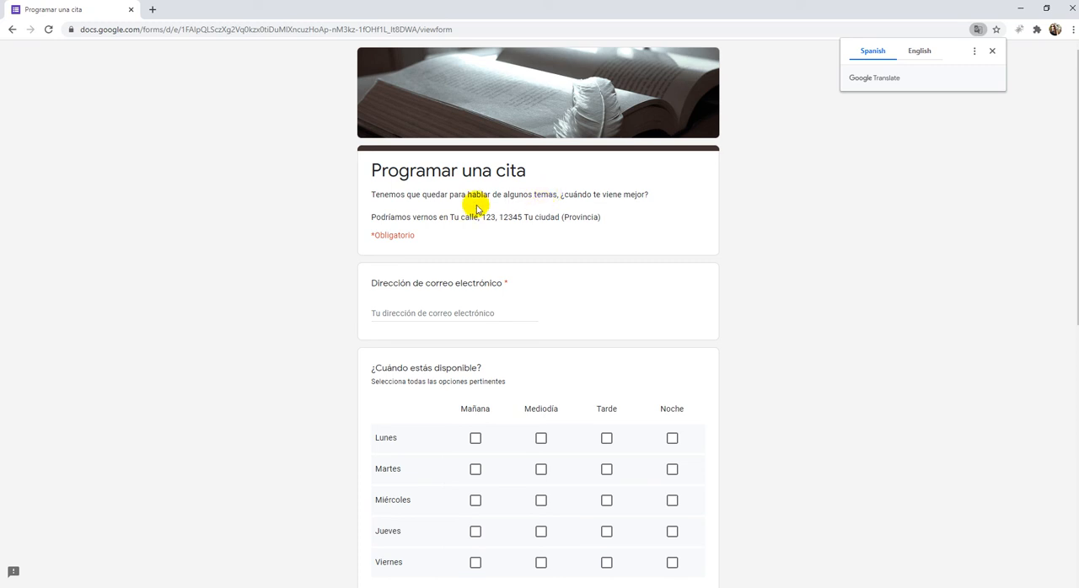
- Mark availability for Lunes Mañana, Martes Mediodía and Jueves Tarde, look over the remaining questions and minimize Chrome
scroll(763, 224, down, 2)
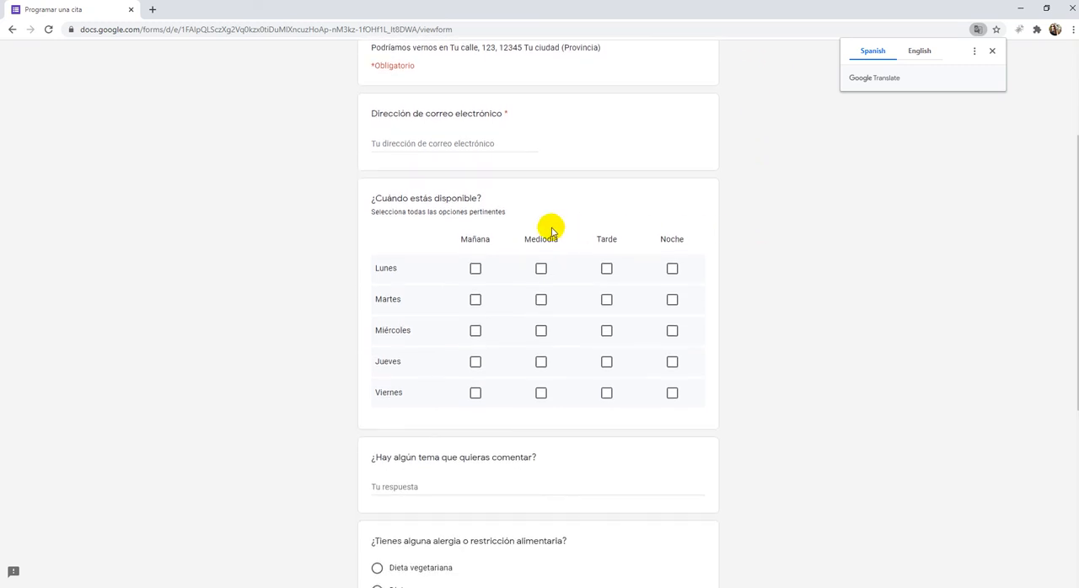
click(476, 271)
click(540, 300)
click(590, 365)
scroll(587, 367, down, 3)
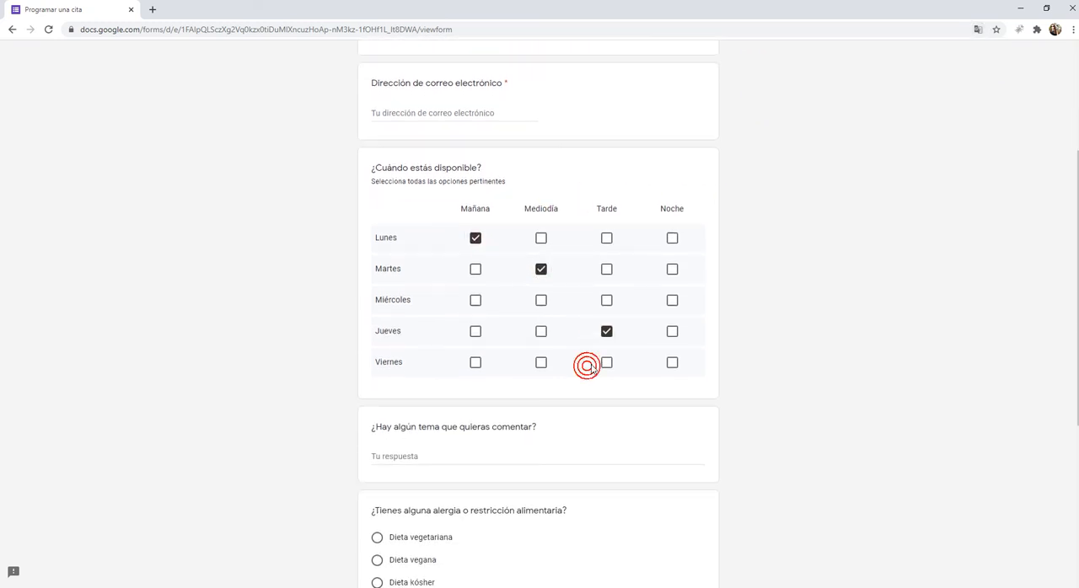
click(1020, 8)
- Open the form's responses in Firefox and switch response acceptance off and on again
scroll(556, 215, up, 3)
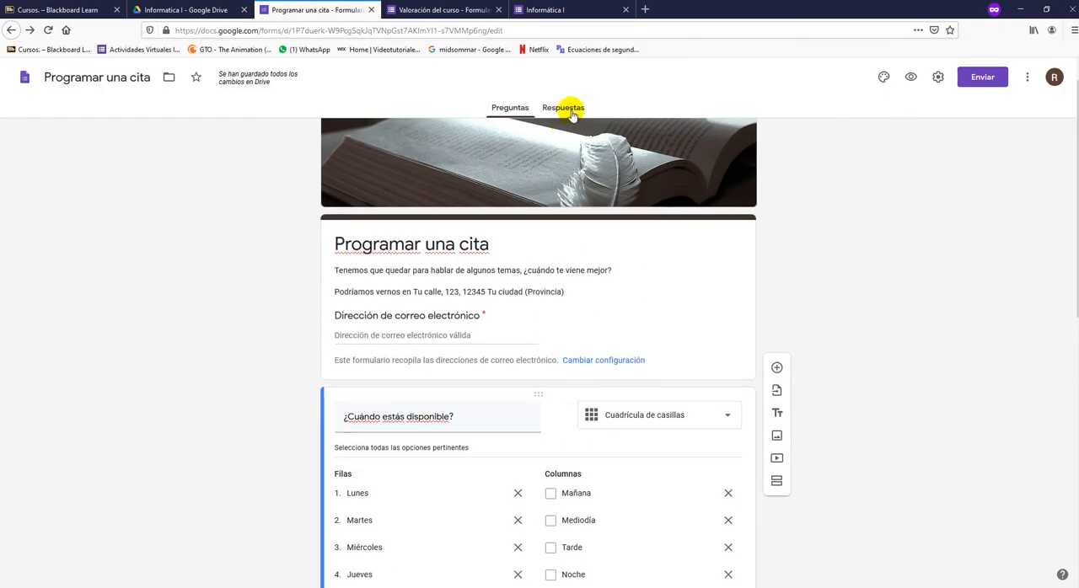
click(570, 108)
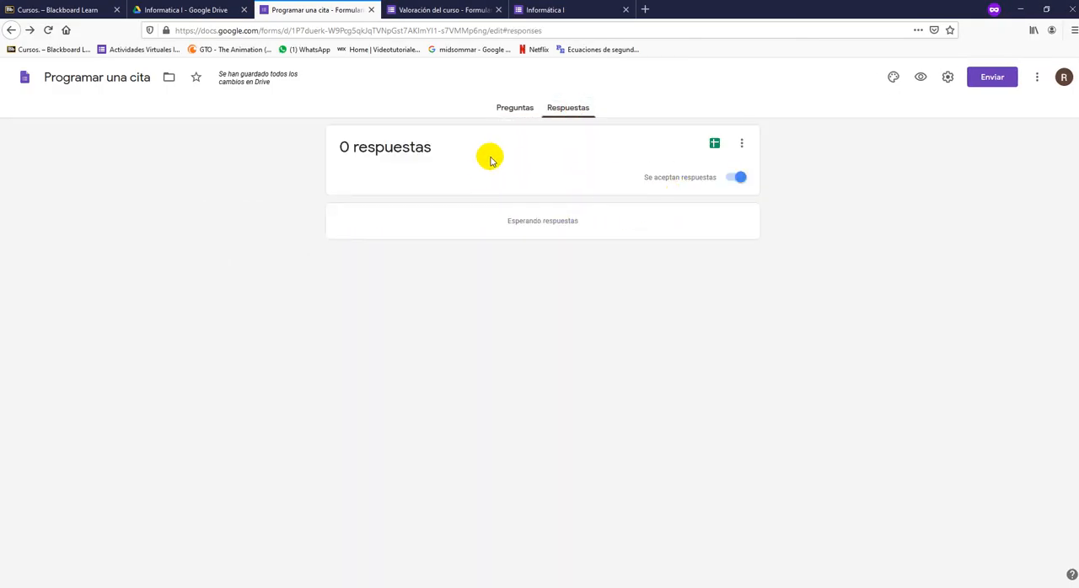
click(735, 178)
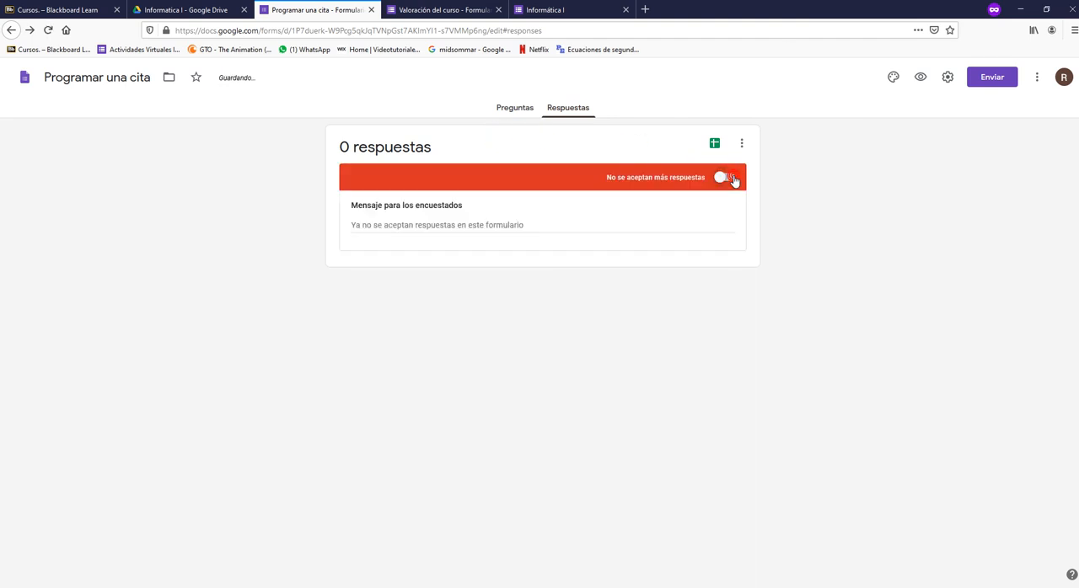
click(730, 180)
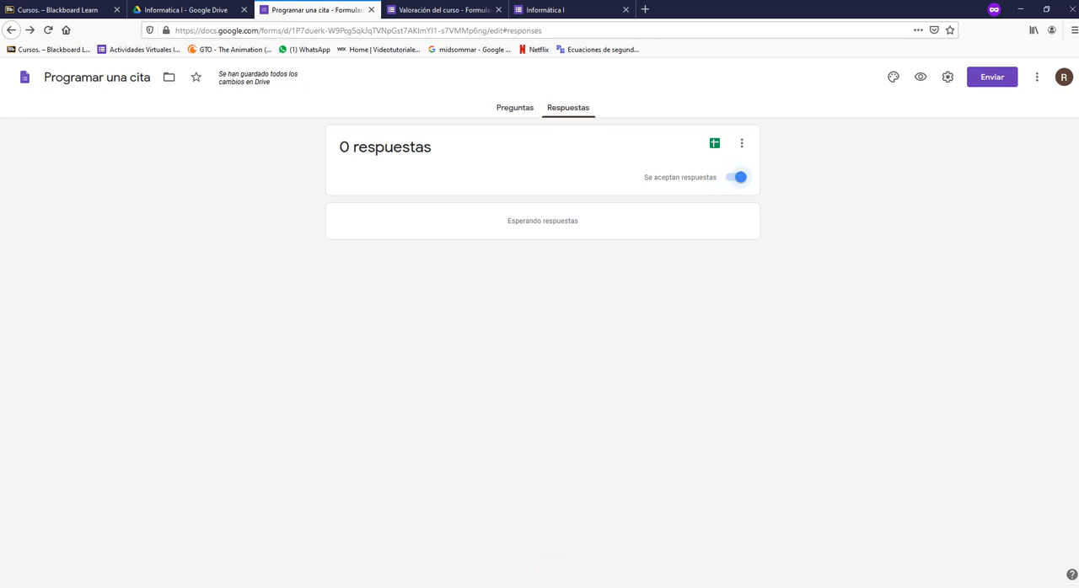
- Close the Clase 11 presentation window and look over the open respondent form in Chrome before minimizing it
click(478, 572)
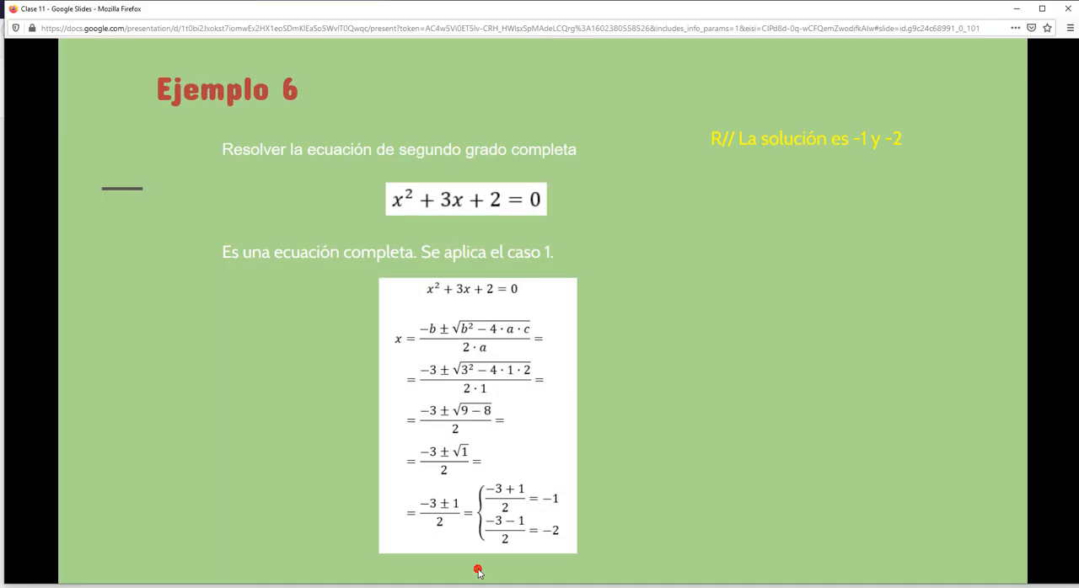
click(1068, 9)
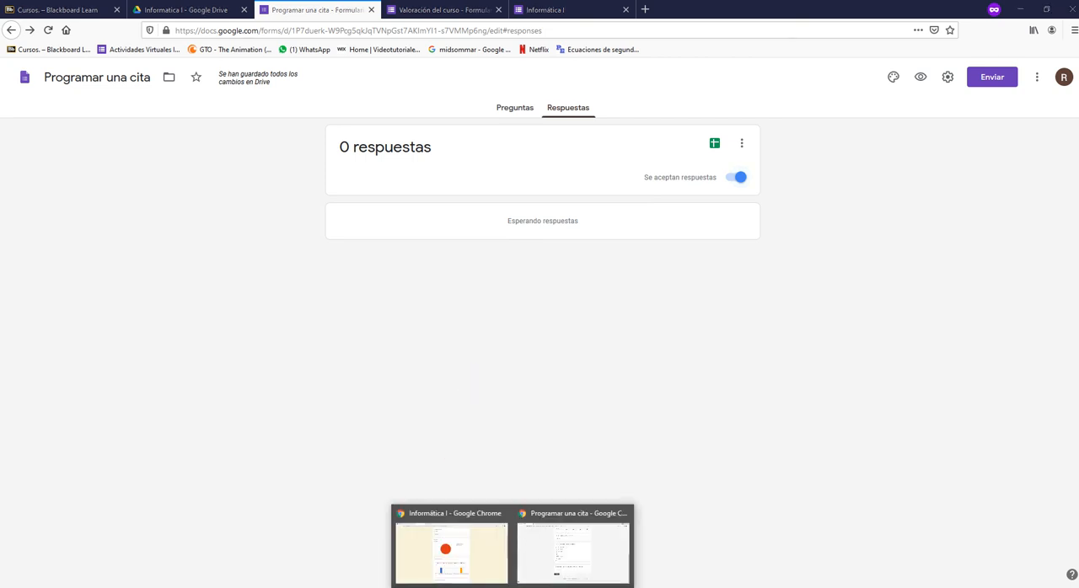
click(556, 570)
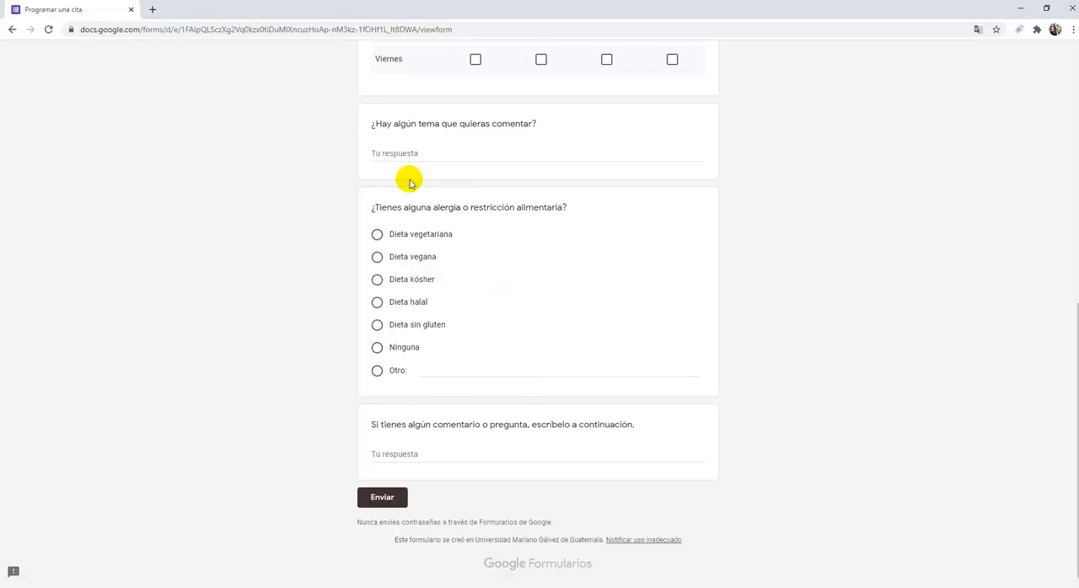
scroll(530, 326, up, 6)
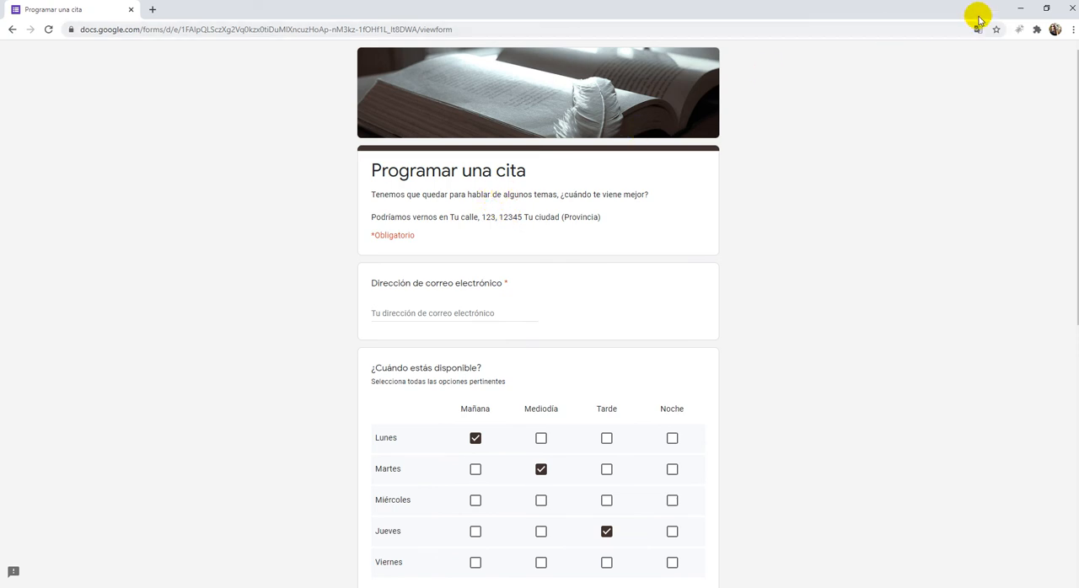
click(1019, 8)
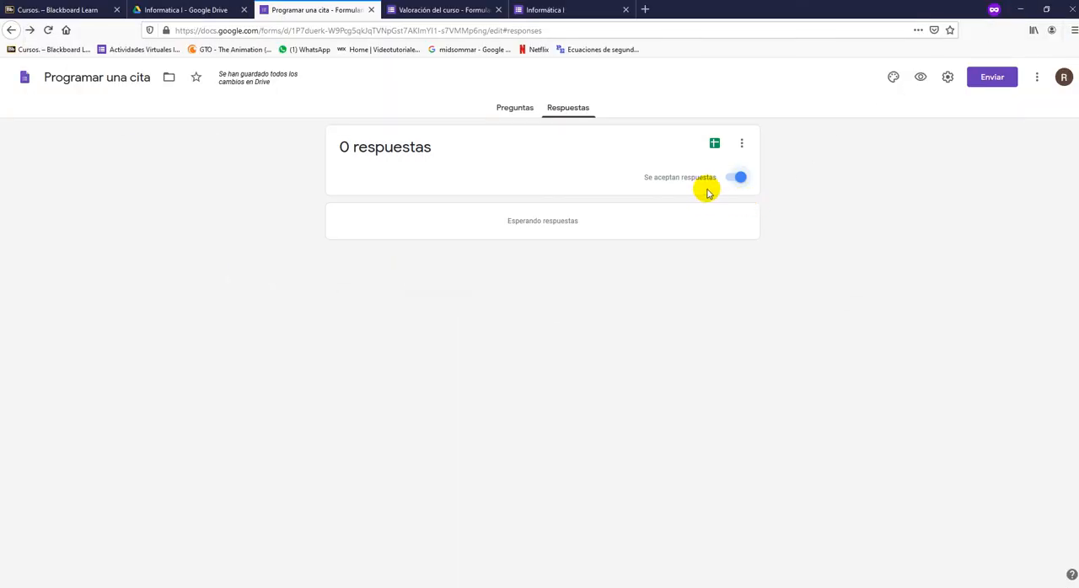
- Stop accepting responses to the Programar una cita form and reload the respondent page in Chrome
click(732, 178)
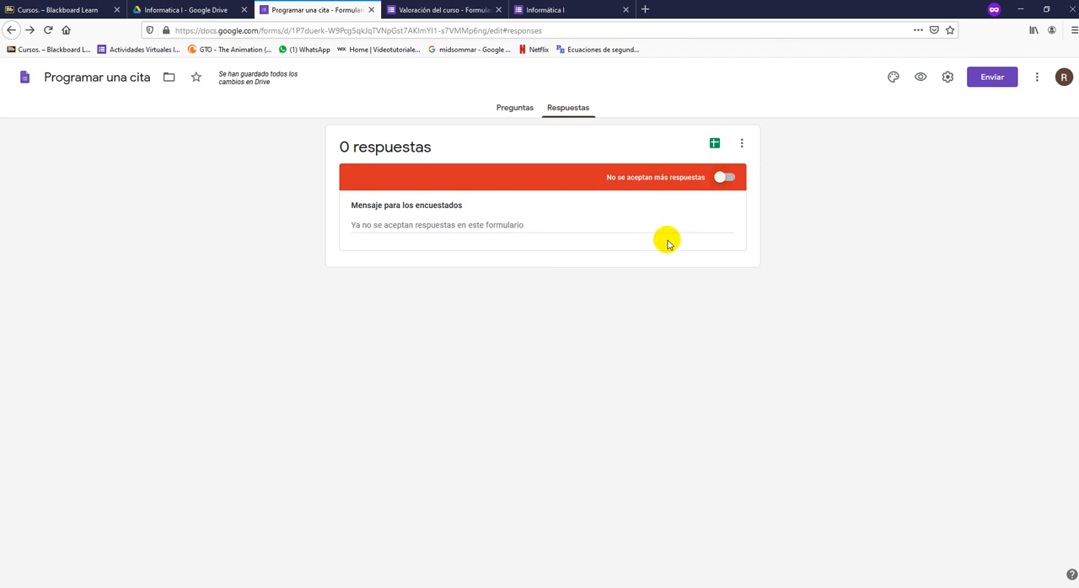
mouse_move(401, 587)
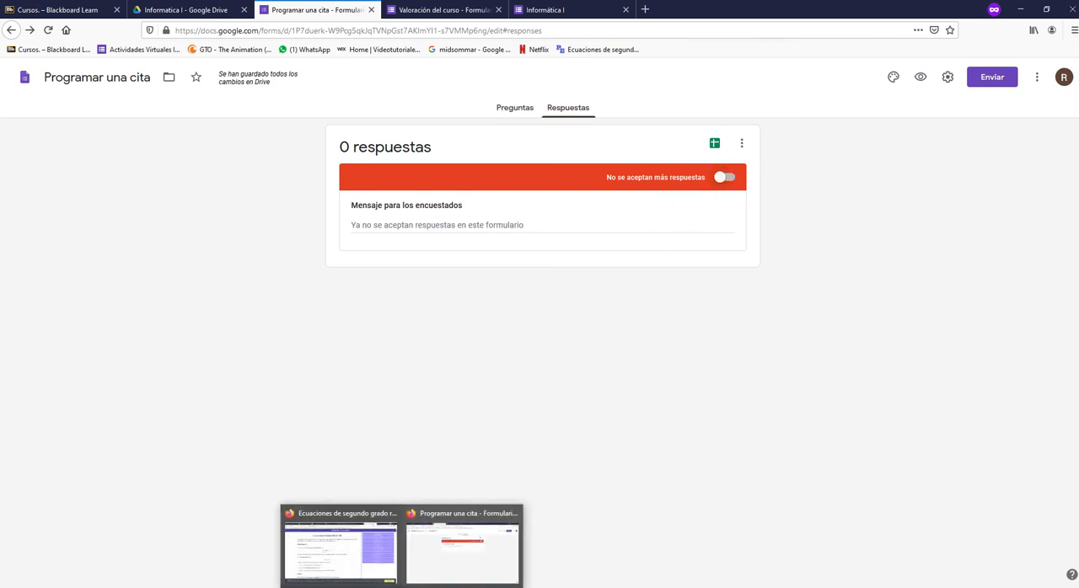
click(548, 580)
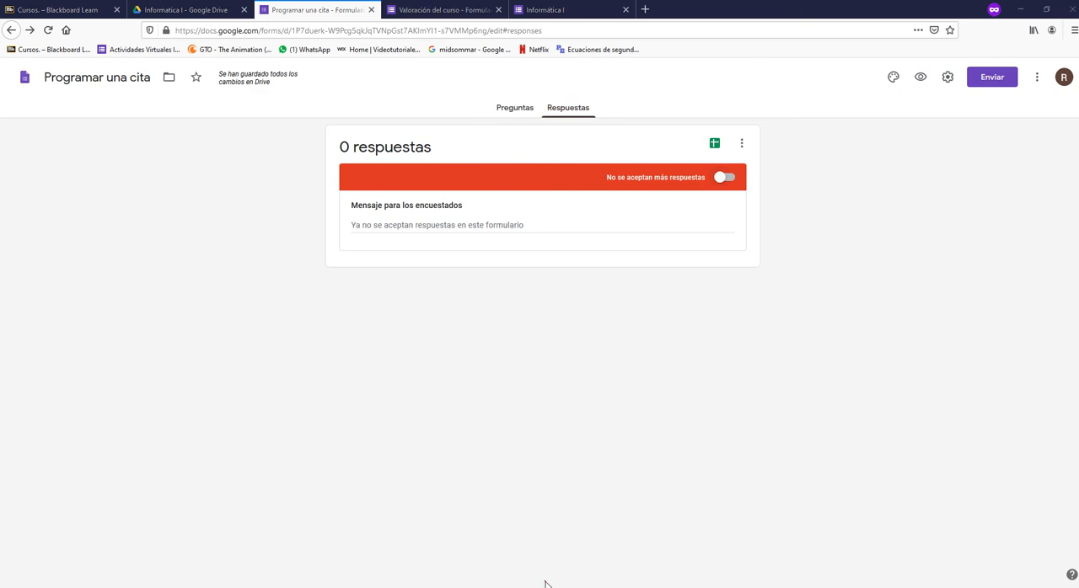
click(48, 30)
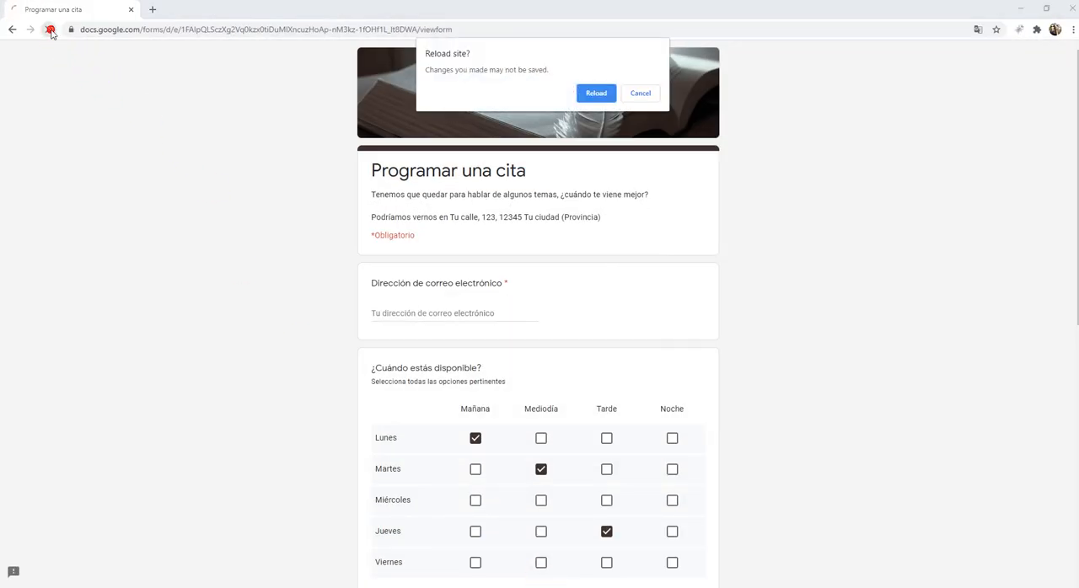
click(593, 94)
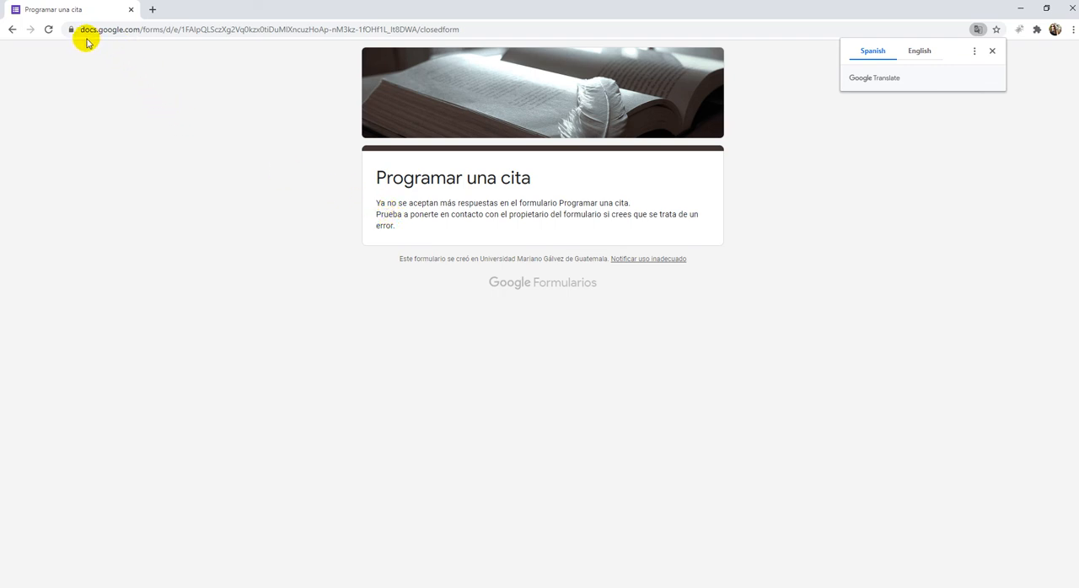
- Test the copied form link again in Chrome, close that window and return to the Informatica I folder in Google Drive
click(257, 29)
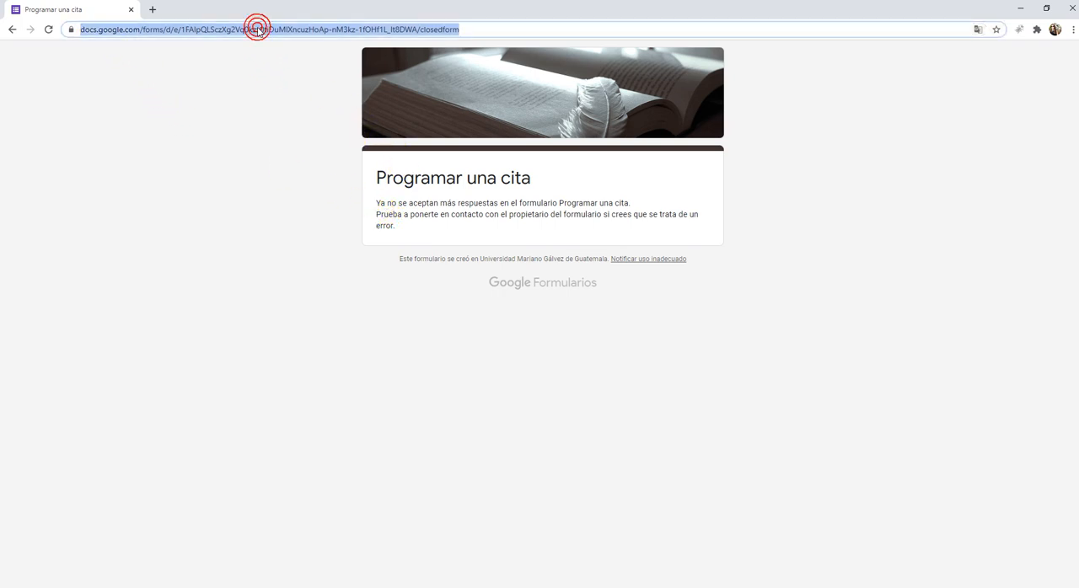
key(ctrl+v)
key(Return)
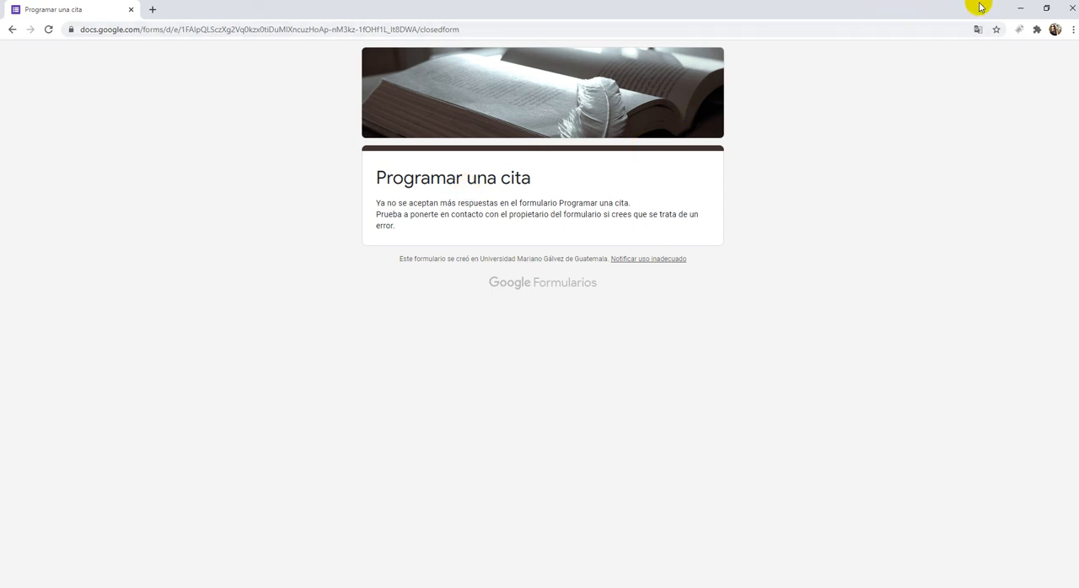
click(1066, 13)
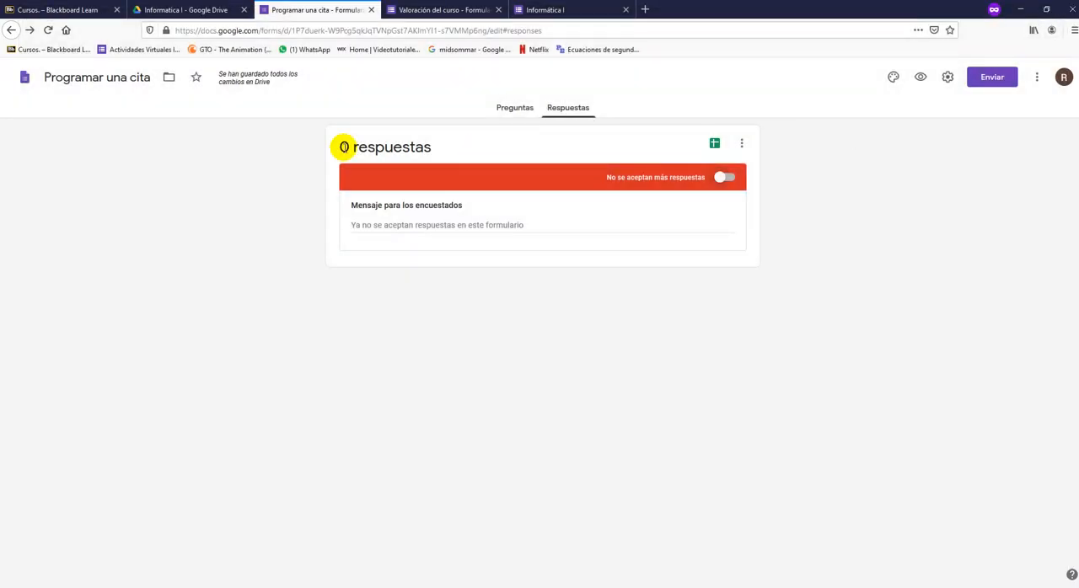
click(200, 5)
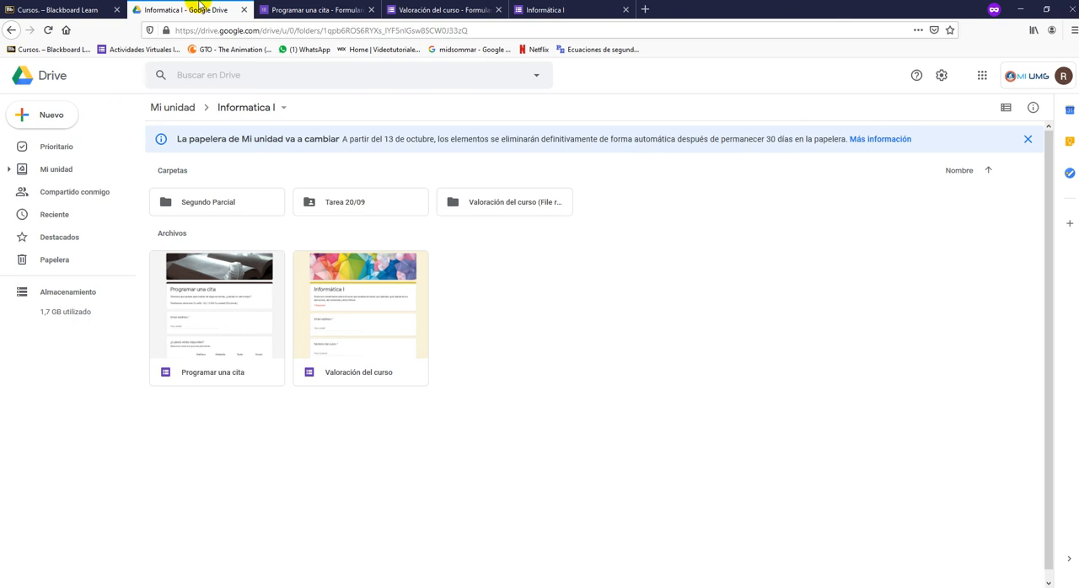